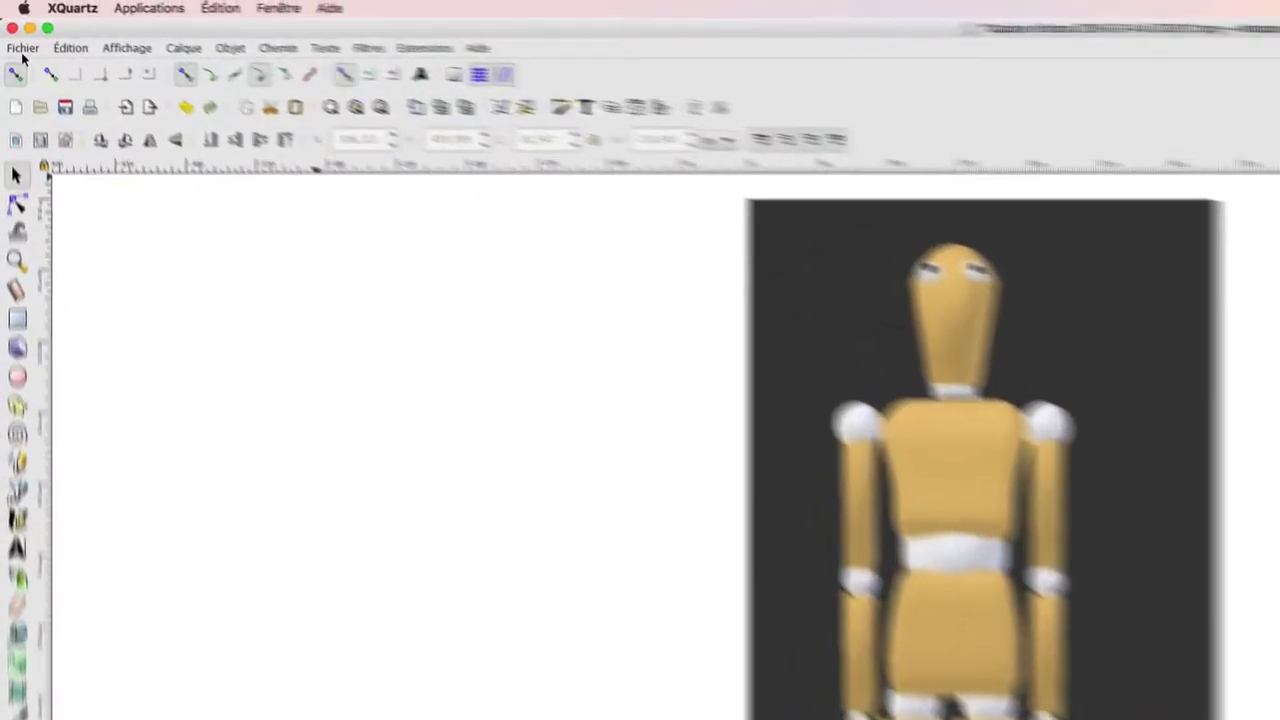
left_click(12, 17)
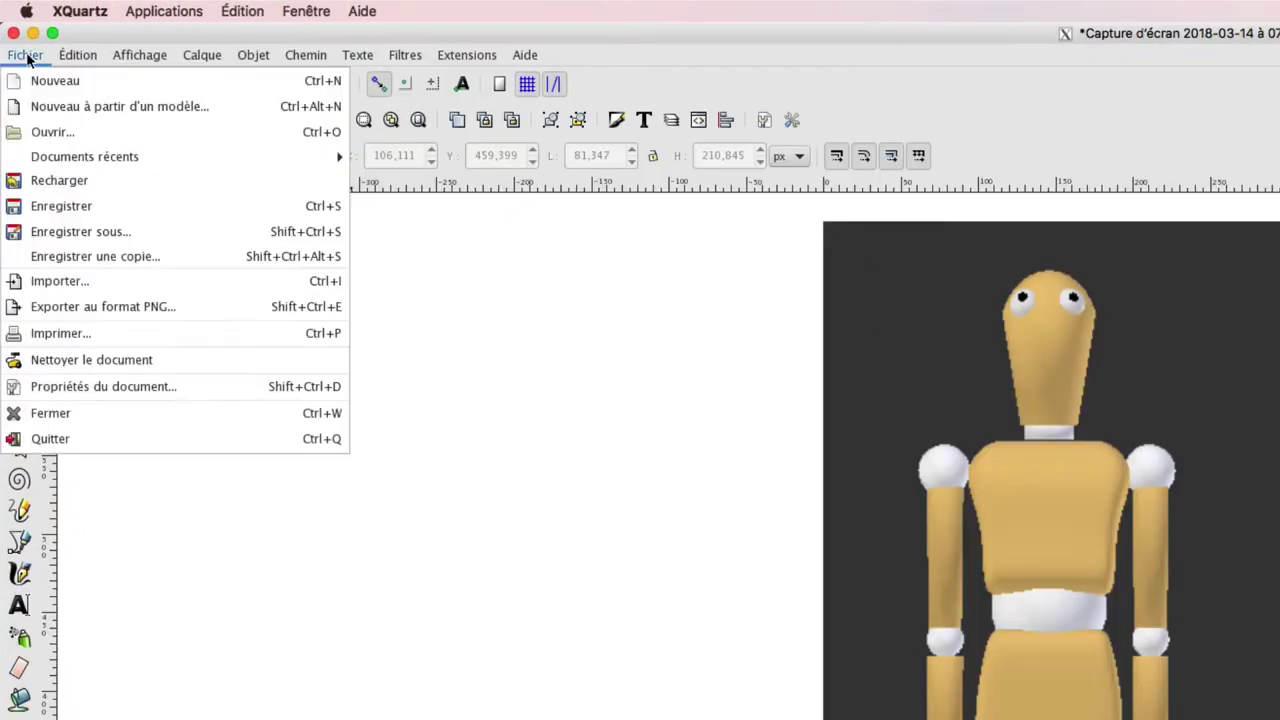
left_click(75, 283)
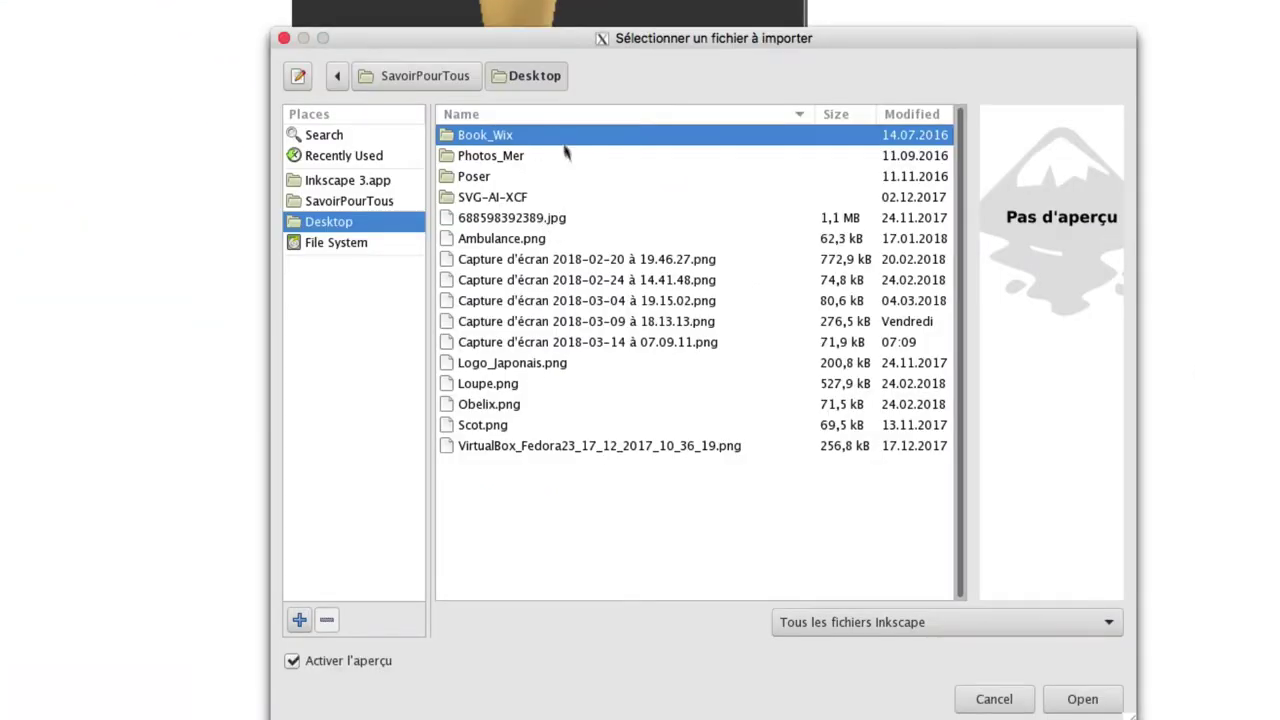
left_click(1000, 699)
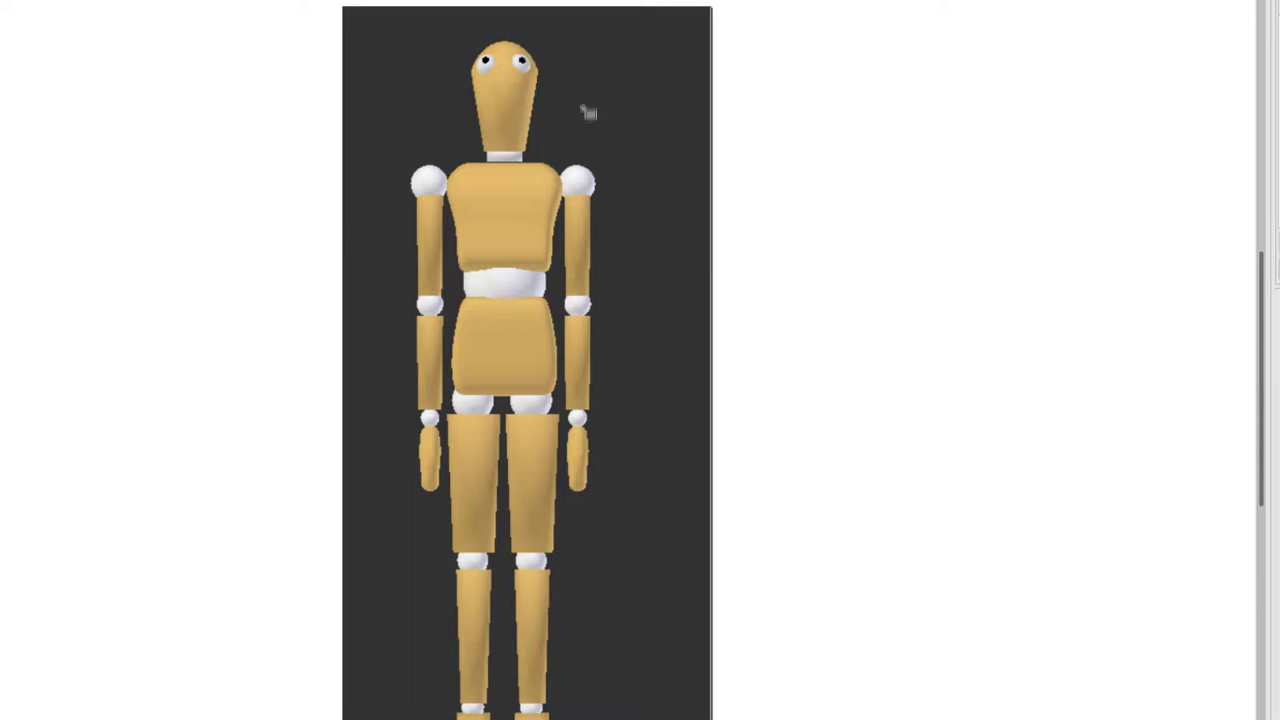
Draw a second light brown rectangle and move both rectangles to the right of the artwork
left_click_drag(563, 84, 716, 229)
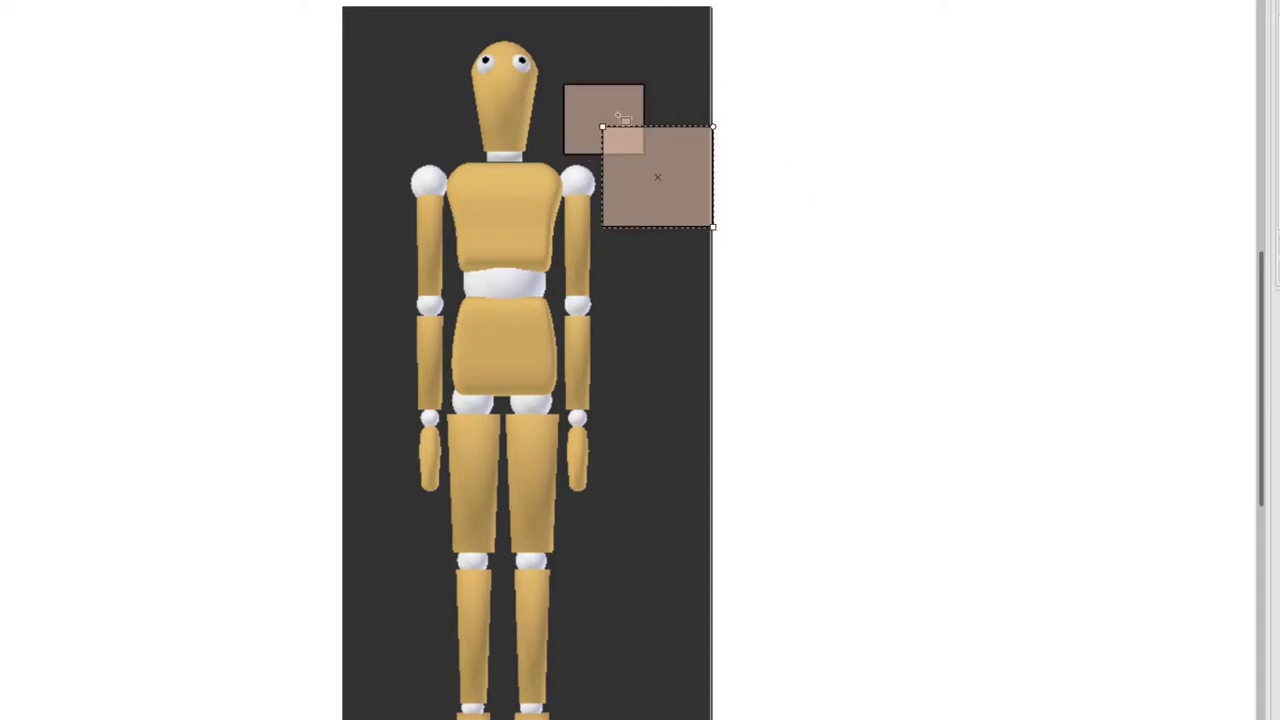
key("s")
left_click(622, 101, "shift")
left_click_drag(649, 166, 870, 166)
Group the two rectangles, then ungroup them and place the larger one below the smaller
mouse_move(1001, 56)
left_mouse_down()
mouse_move(797, 266)
mouse_move(775, 266)
left_mouse_up()
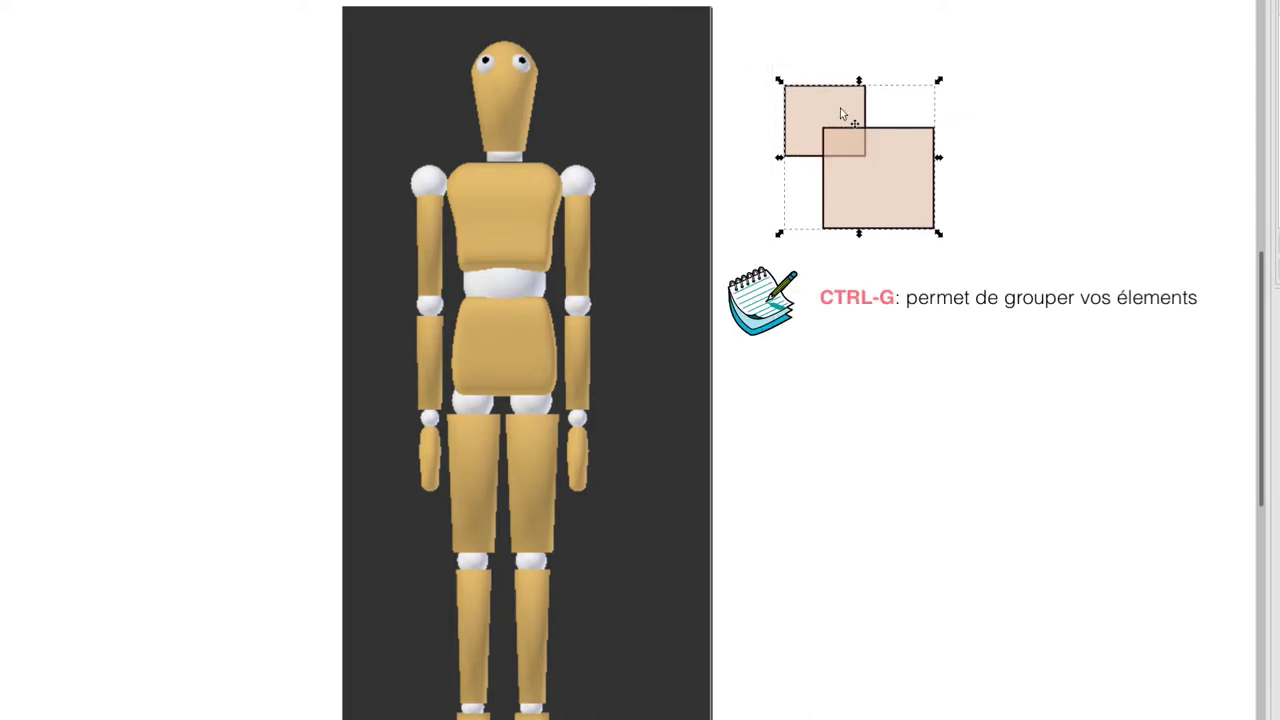
left_click(1003, 80)
mouse_move(862, 155)
left_mouse_down()
mouse_move(898, 163)
mouse_move(902, 141)
left_mouse_up()
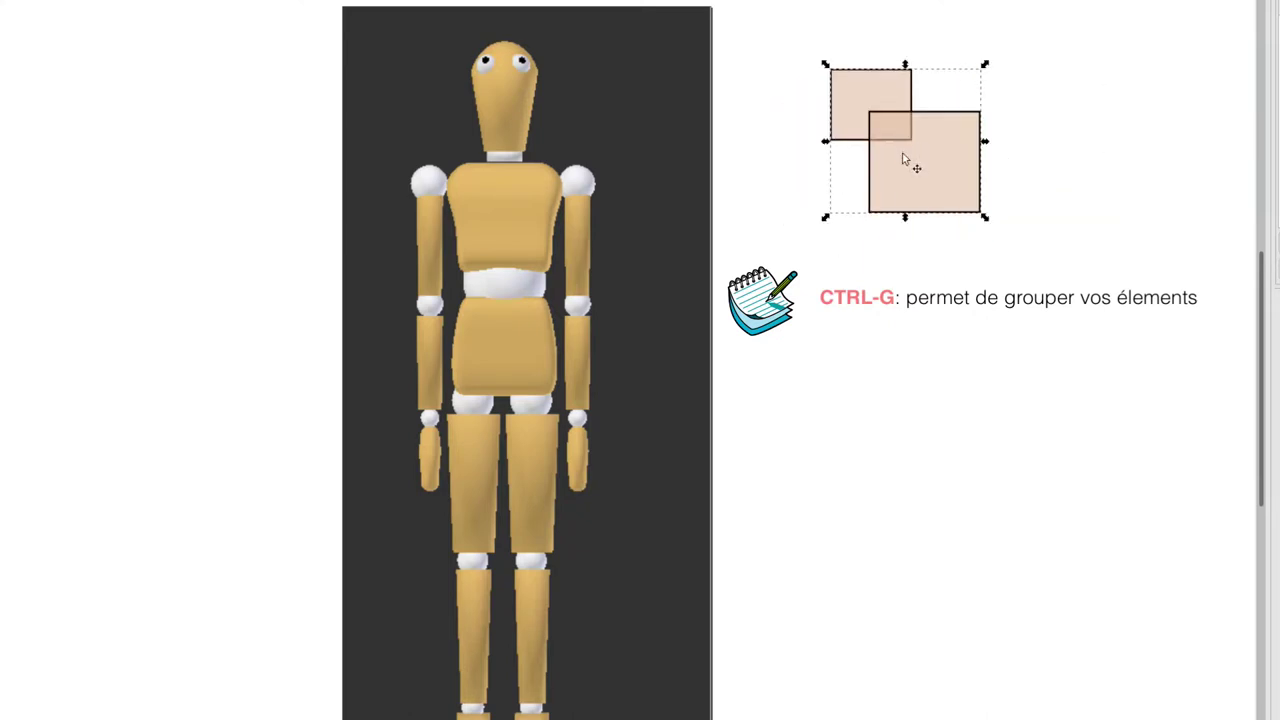
key("shift+ctrl+g")
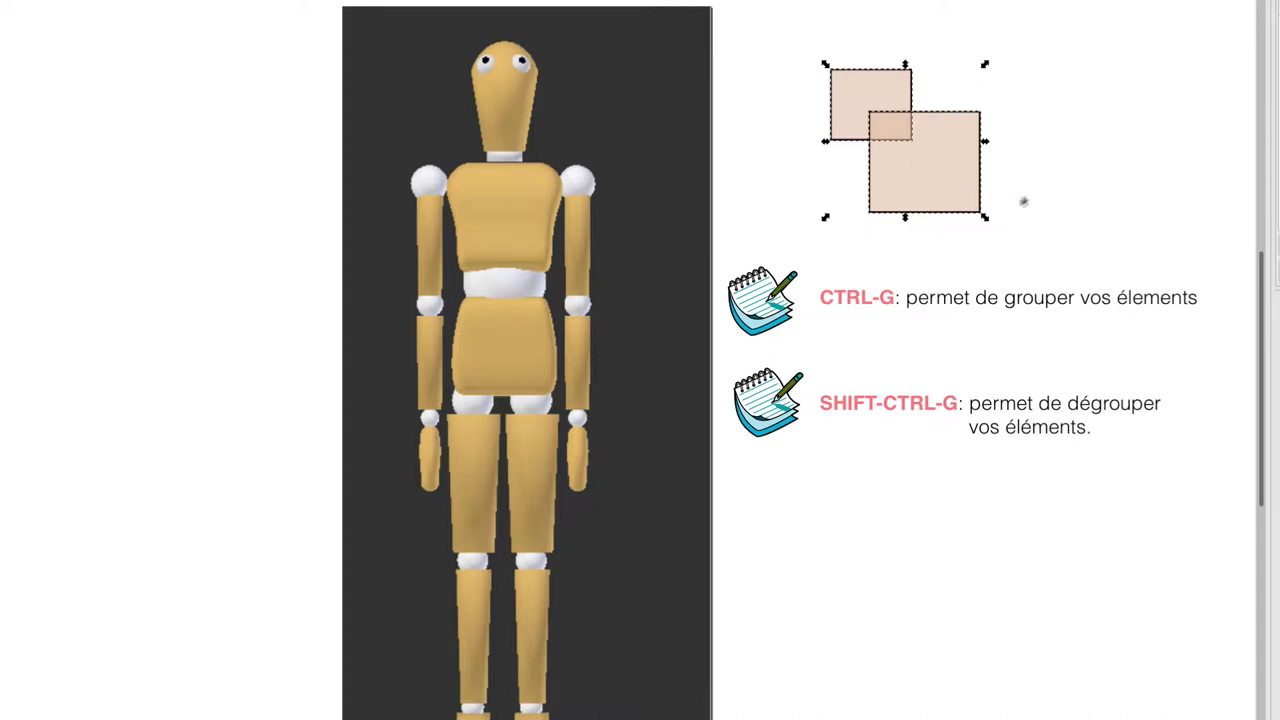
left_click(1048, 177)
left_click_drag(956, 160, 903, 194)
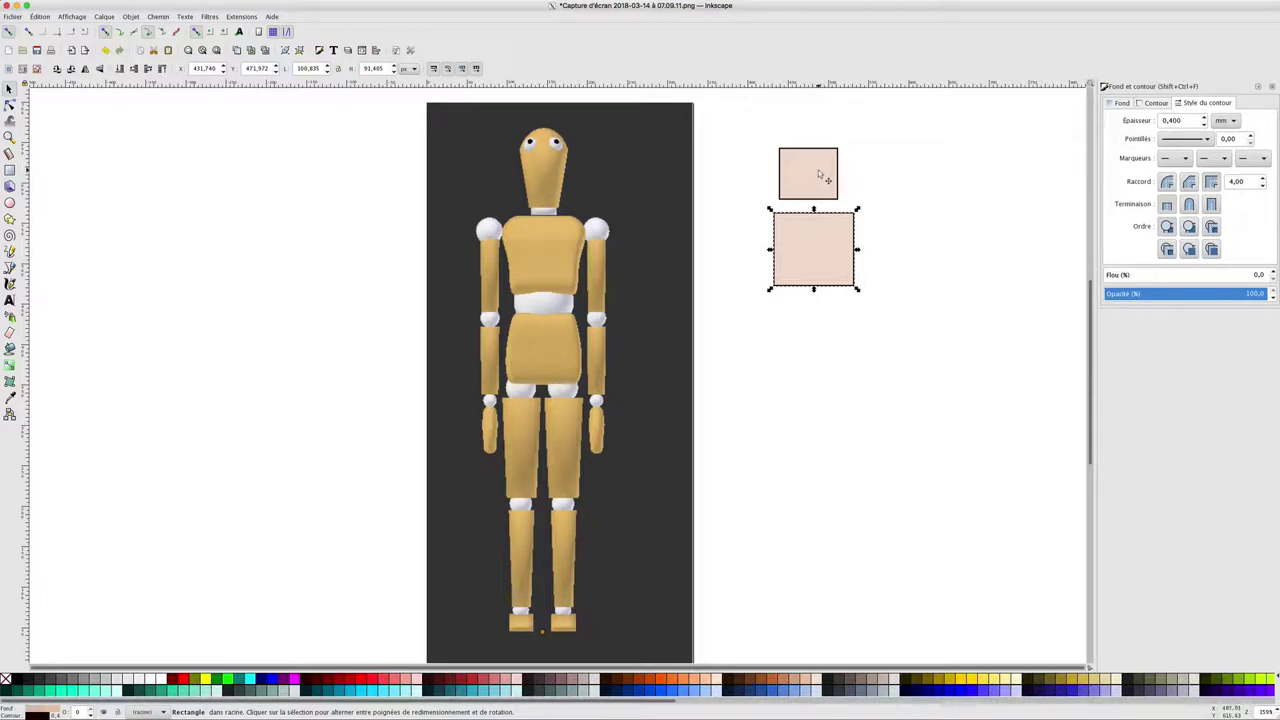
Move the small rectangle onto the mannequin's head and delete the larger rectangle
left_click_drag(818, 172, 542, 152)
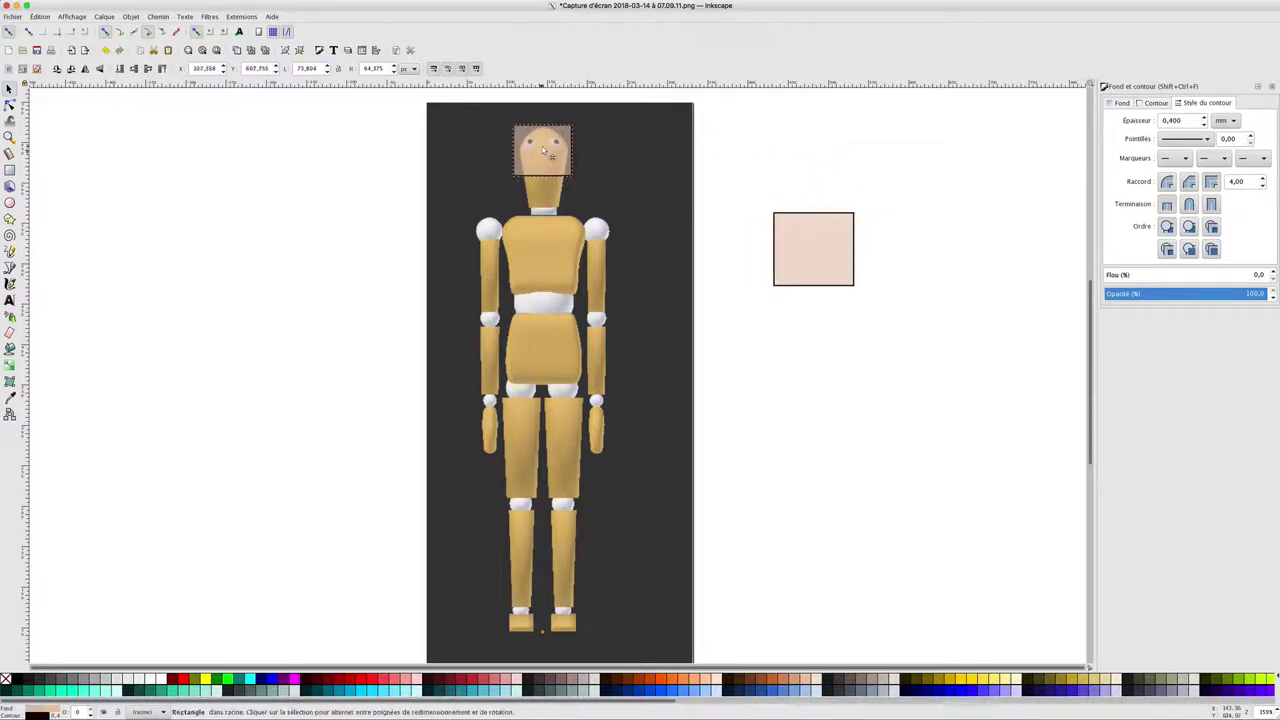
left_click(817, 243)
key("Delete")
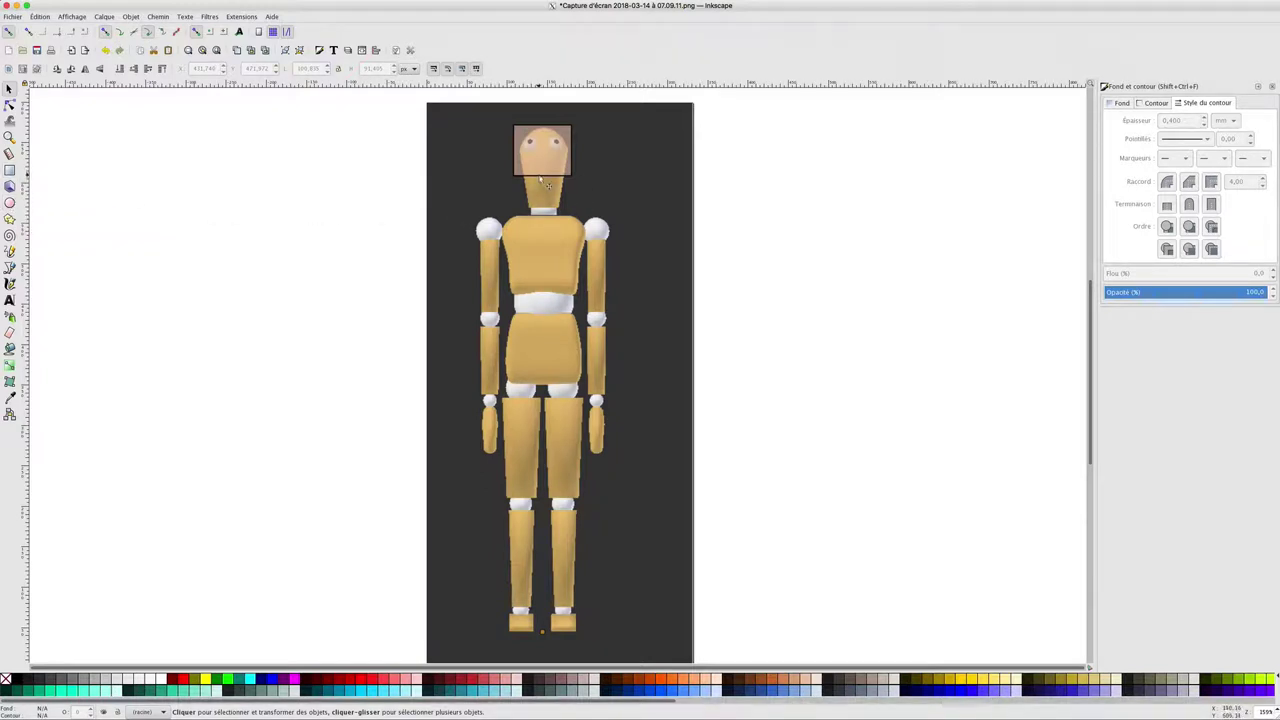
Inspect the head rectangle's translucent fill (e9c6af9a), stroke colour and stroke width settings
left_click(552, 143)
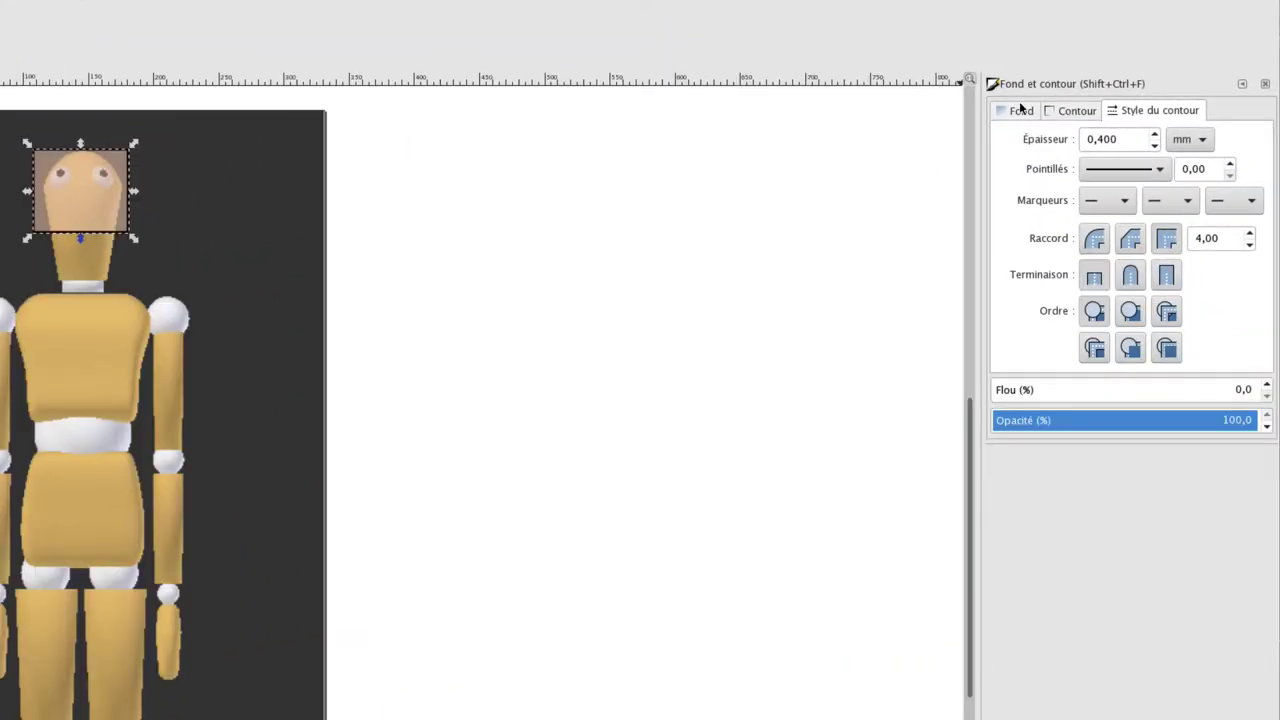
left_click(1155, 103)
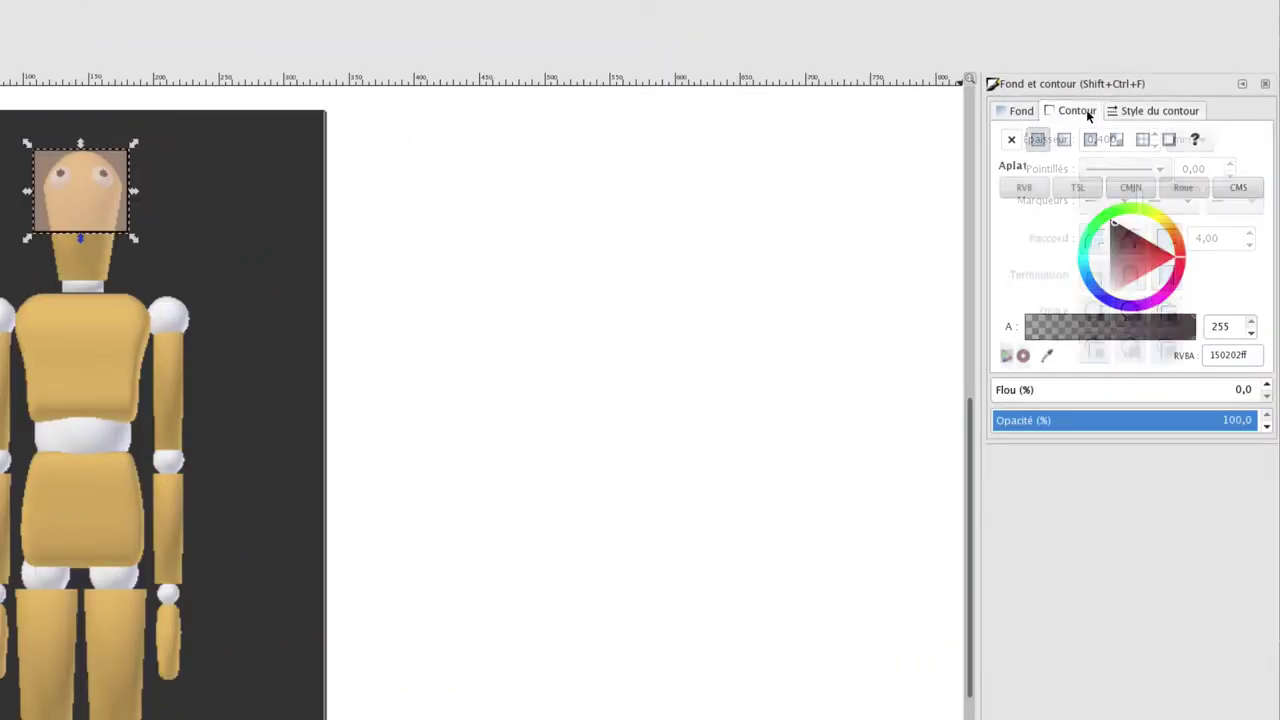
left_click(1015, 111)
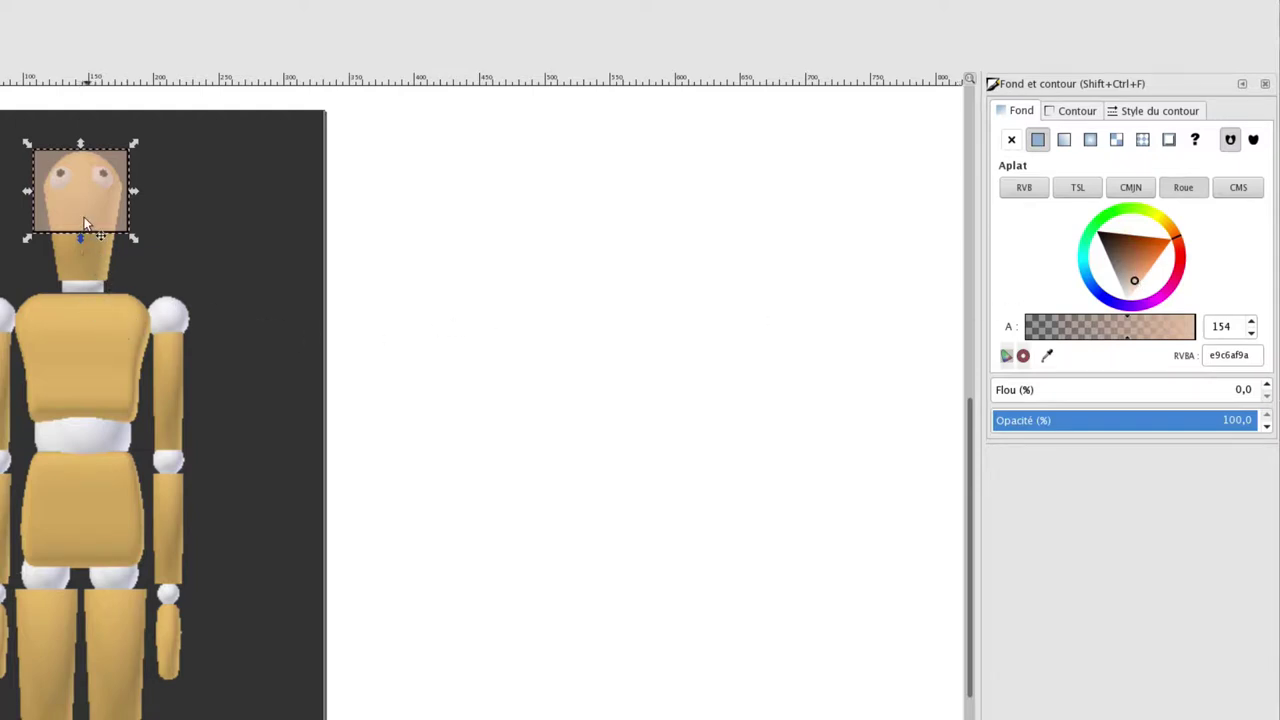
left_click(1077, 111)
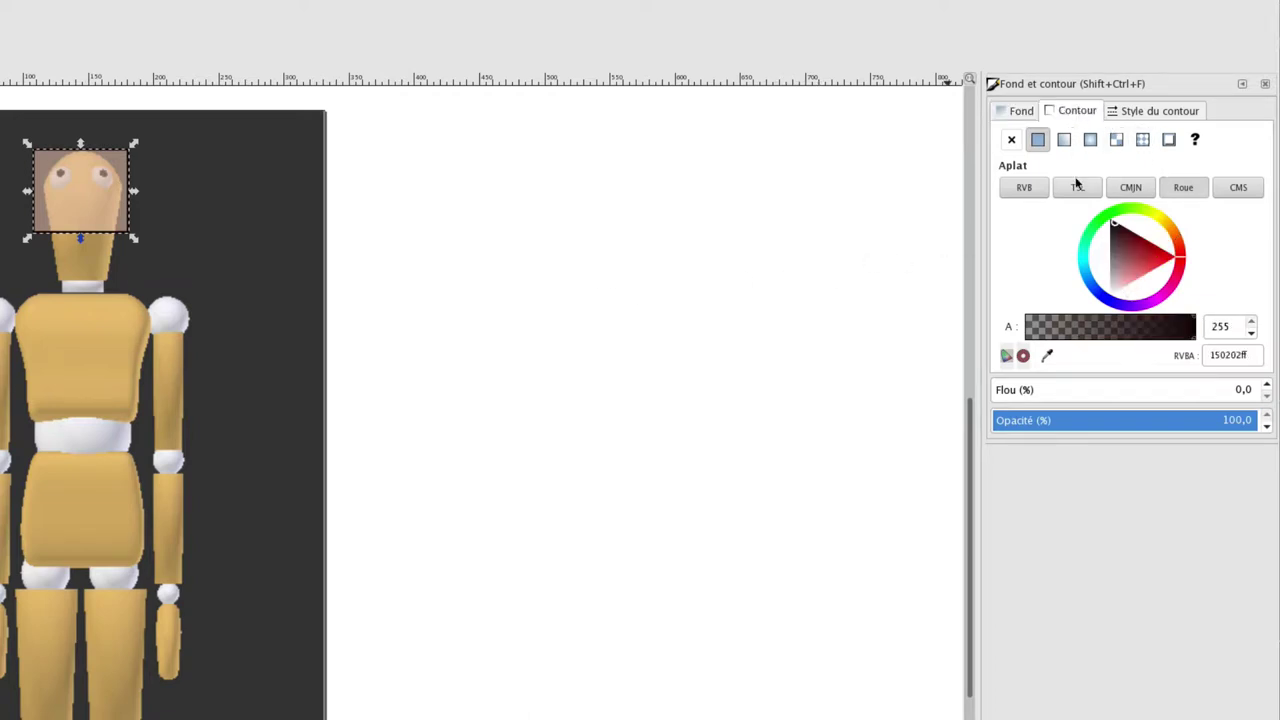
left_click(1148, 111)
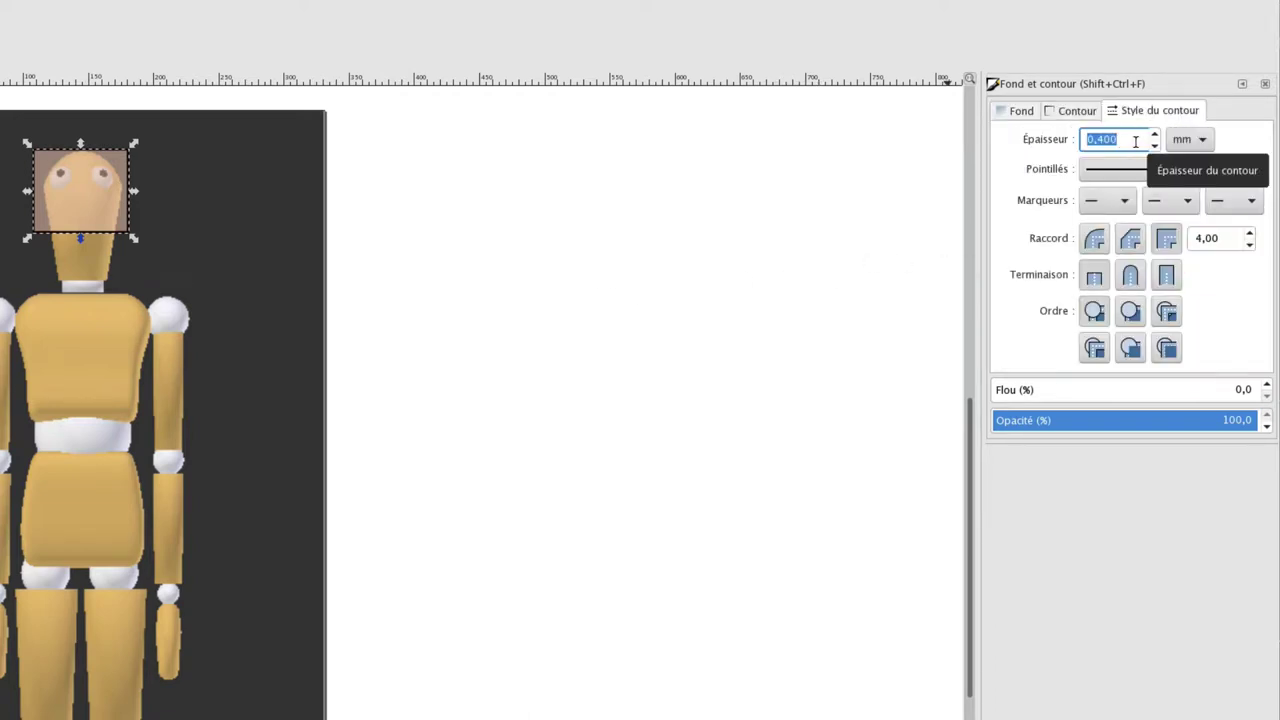
left_click(1023, 111)
Stretch the head rectangle over the head and place duplicates over the torso and left upper arm
left_click_drag(540, 140, 545, 142)
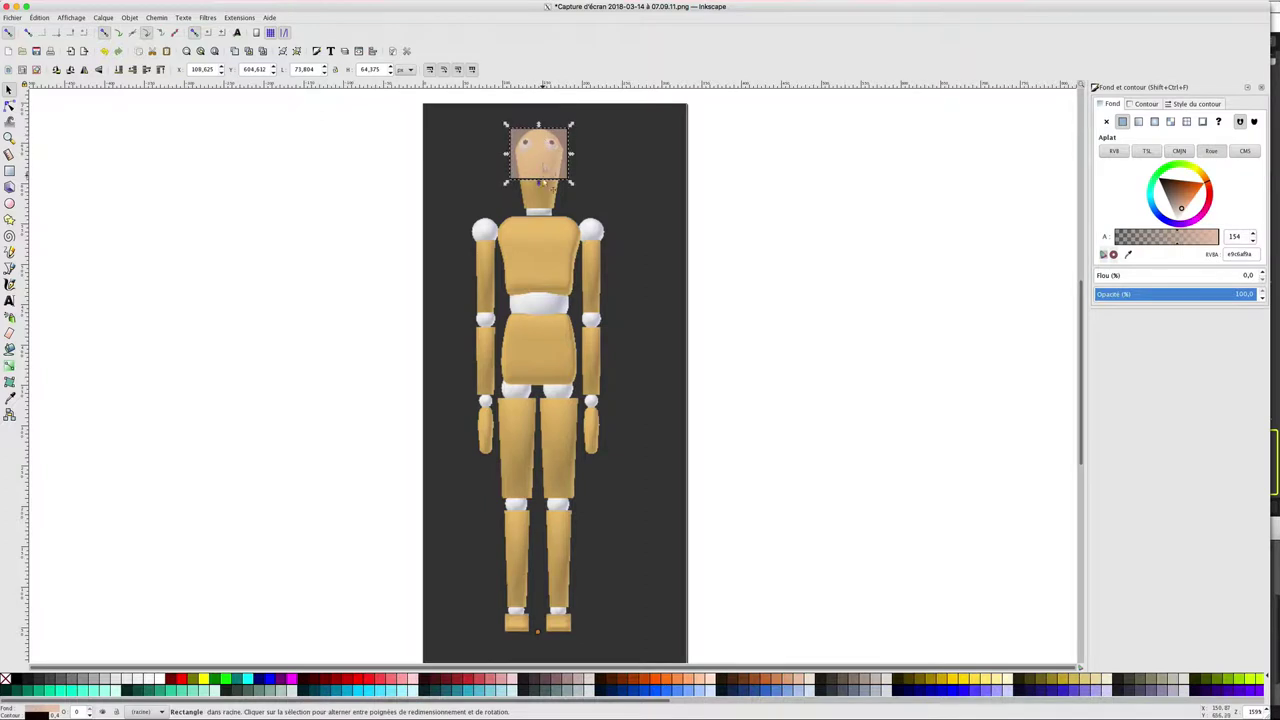
left_click_drag(539, 185, 540, 211)
key("ctrl+d")
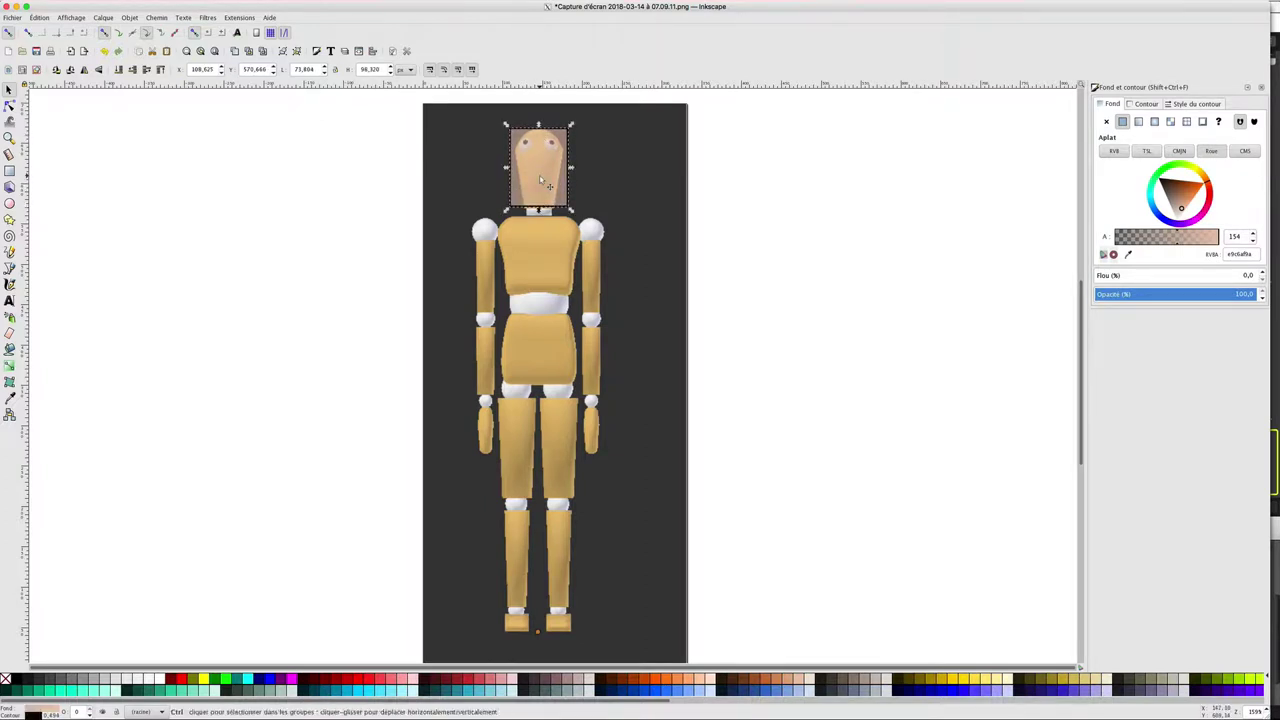
mouse_move(538, 156)
left_mouse_down()
mouse_move(540, 244)
mouse_move(497, 258)
mouse_move(580, 256)
left_mouse_up()
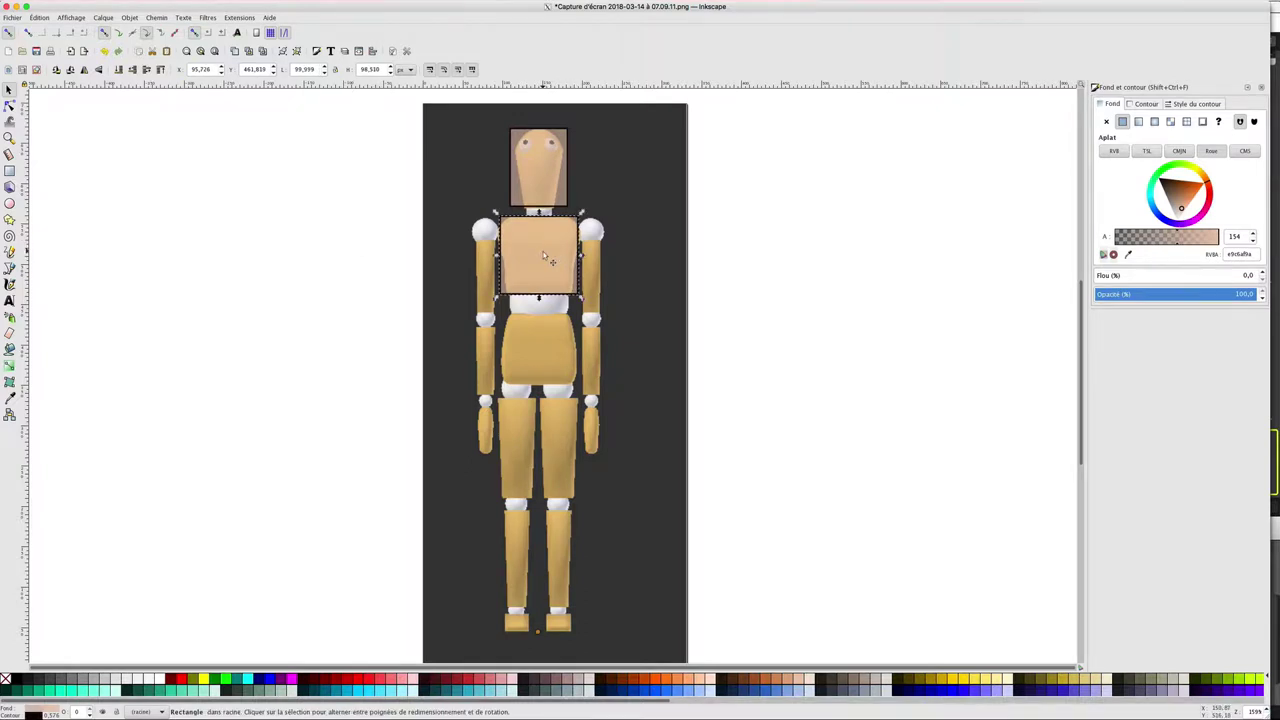
mouse_move(546, 241)
left_mouse_down()
mouse_move(456, 287)
mouse_move(463, 272)
mouse_move(486, 317)
left_mouse_up()
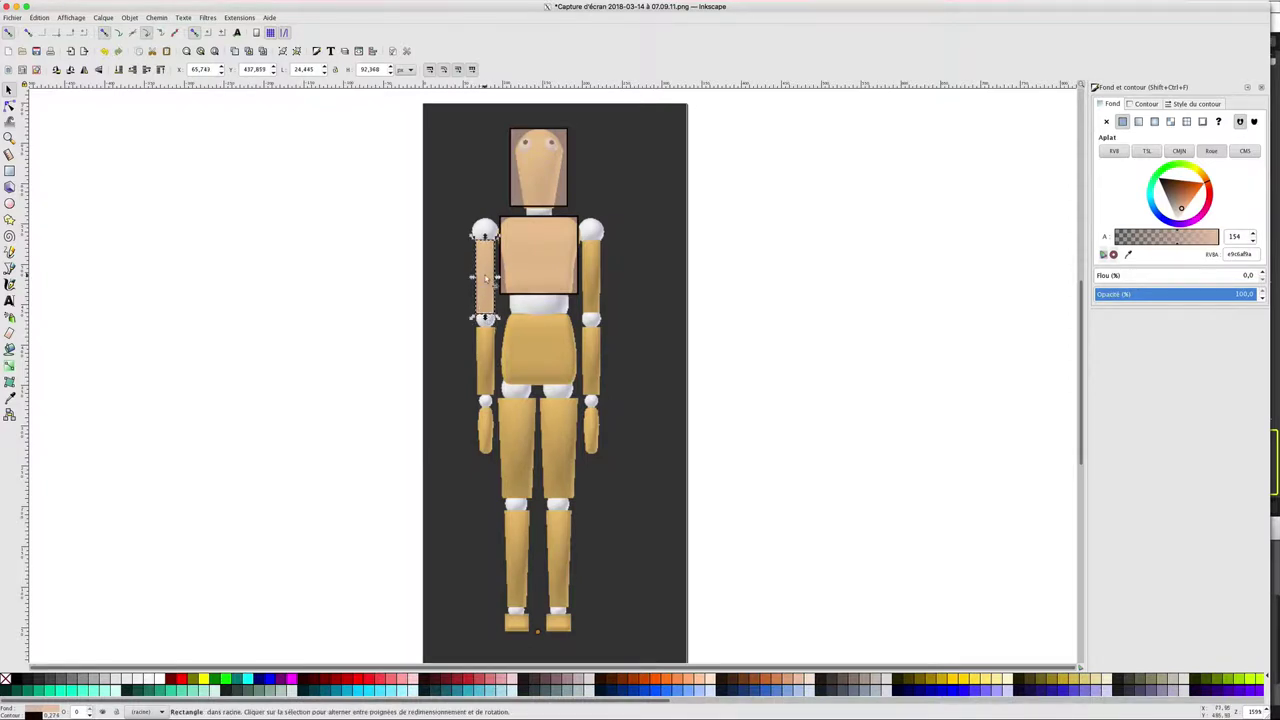
Add duplicated rectangles over the left forearm and hand, shortening each to fit
key("ctrl+d")
left_click_drag(486, 278, 486, 354)
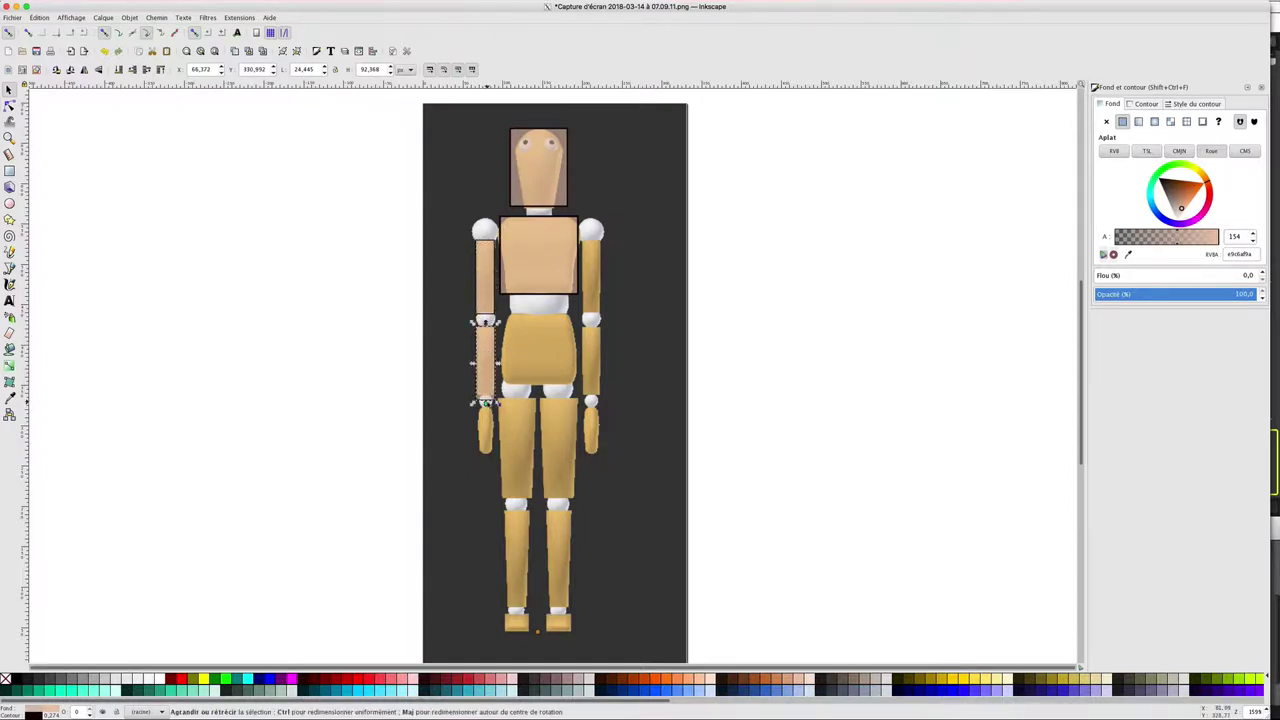
left_click_drag(484, 403, 485, 398)
scroll(485, 398, "up", 1)
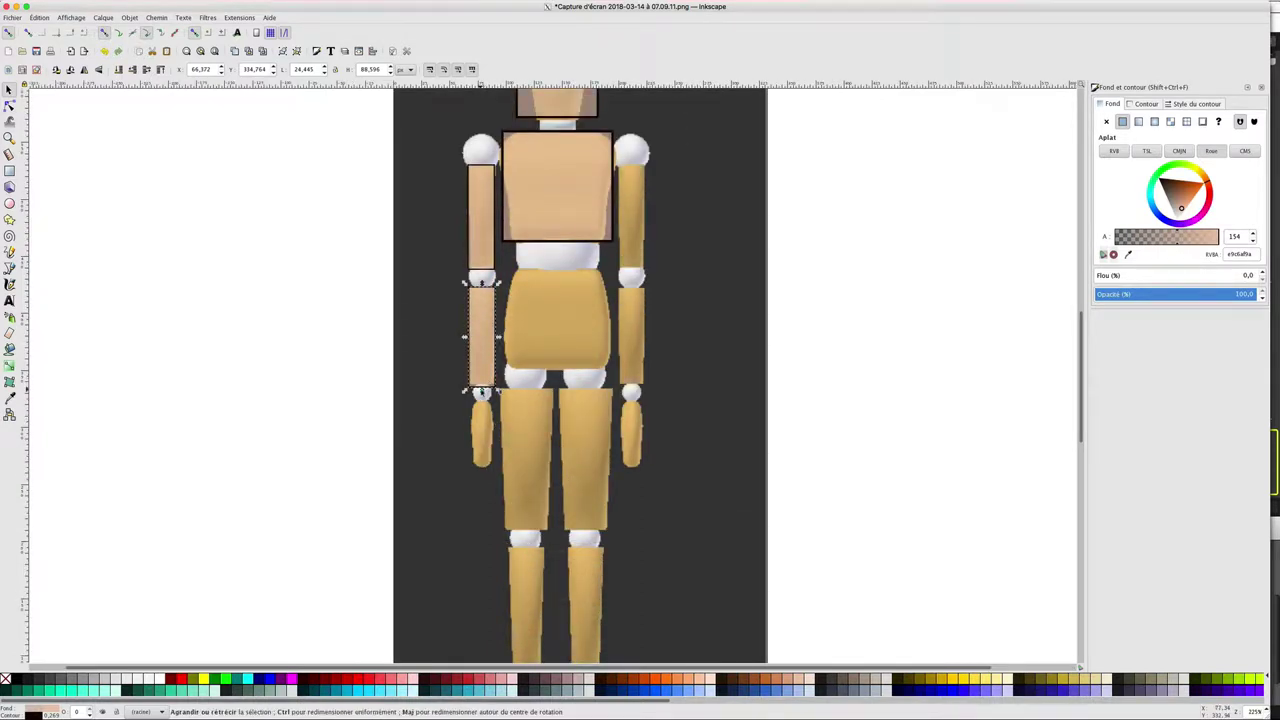
left_click_drag(483, 393, 483, 389)
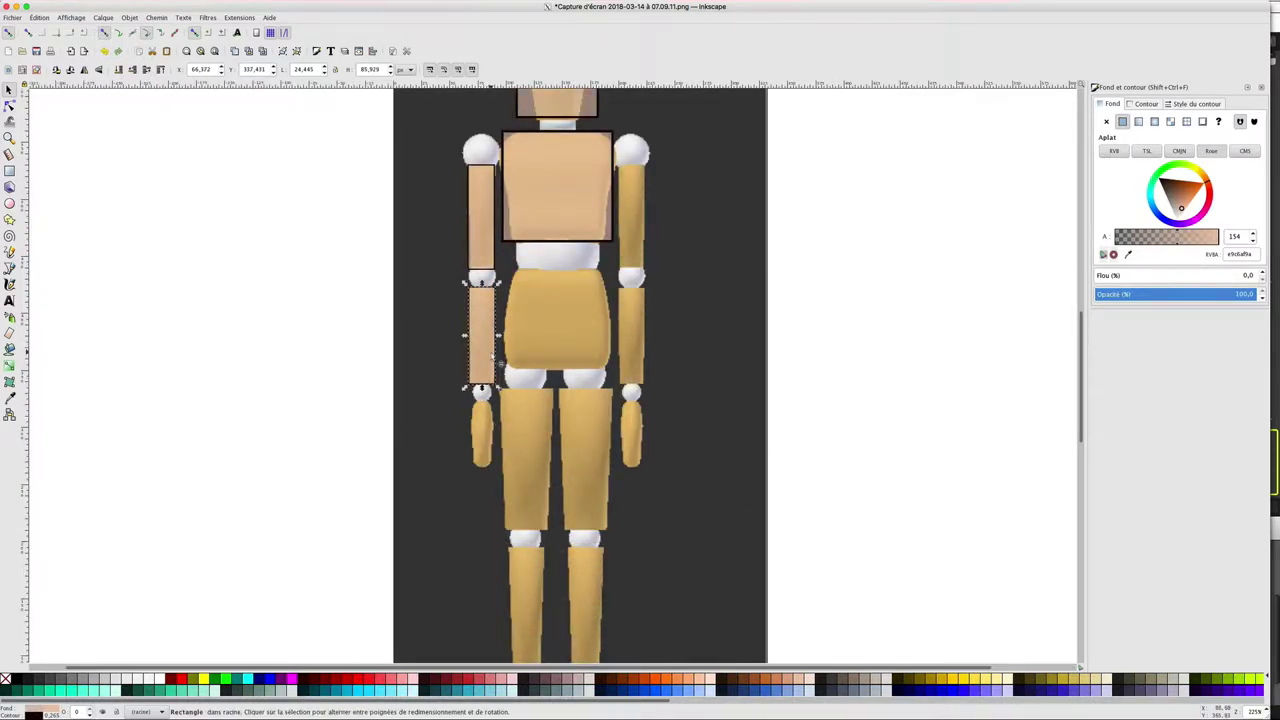
key("ctrl")
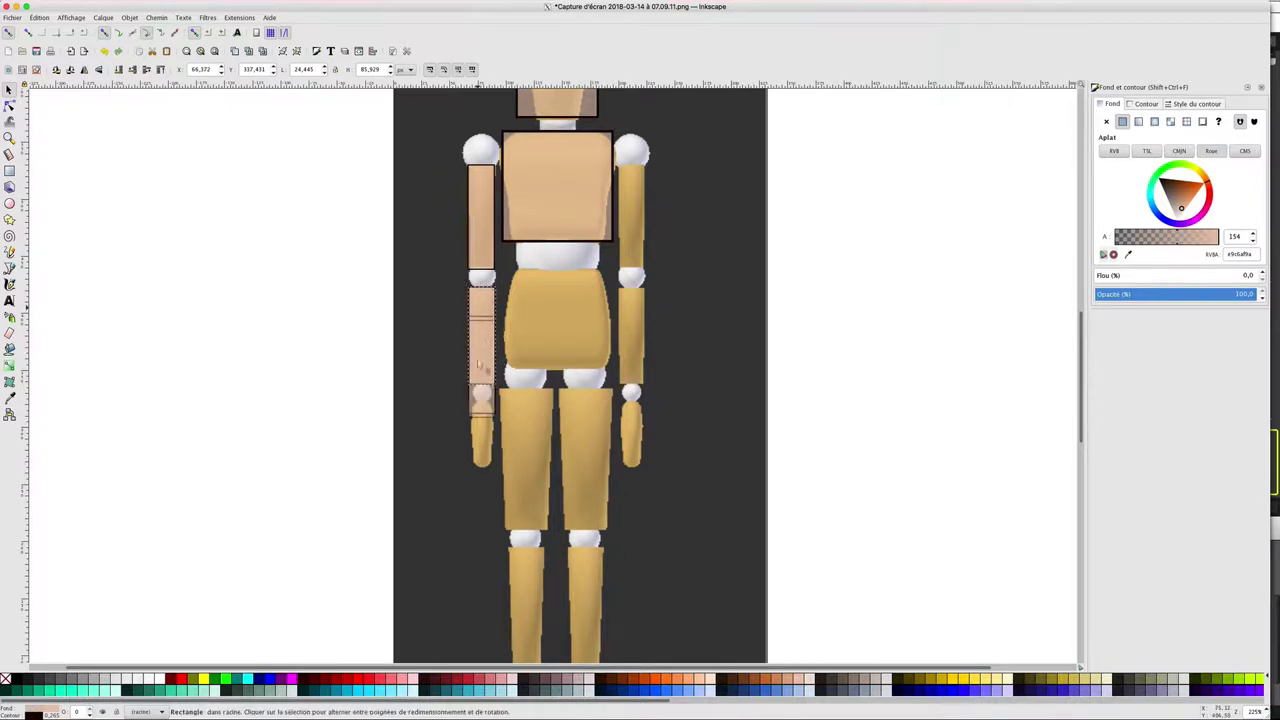
left_click_drag(484, 318, 482, 429)
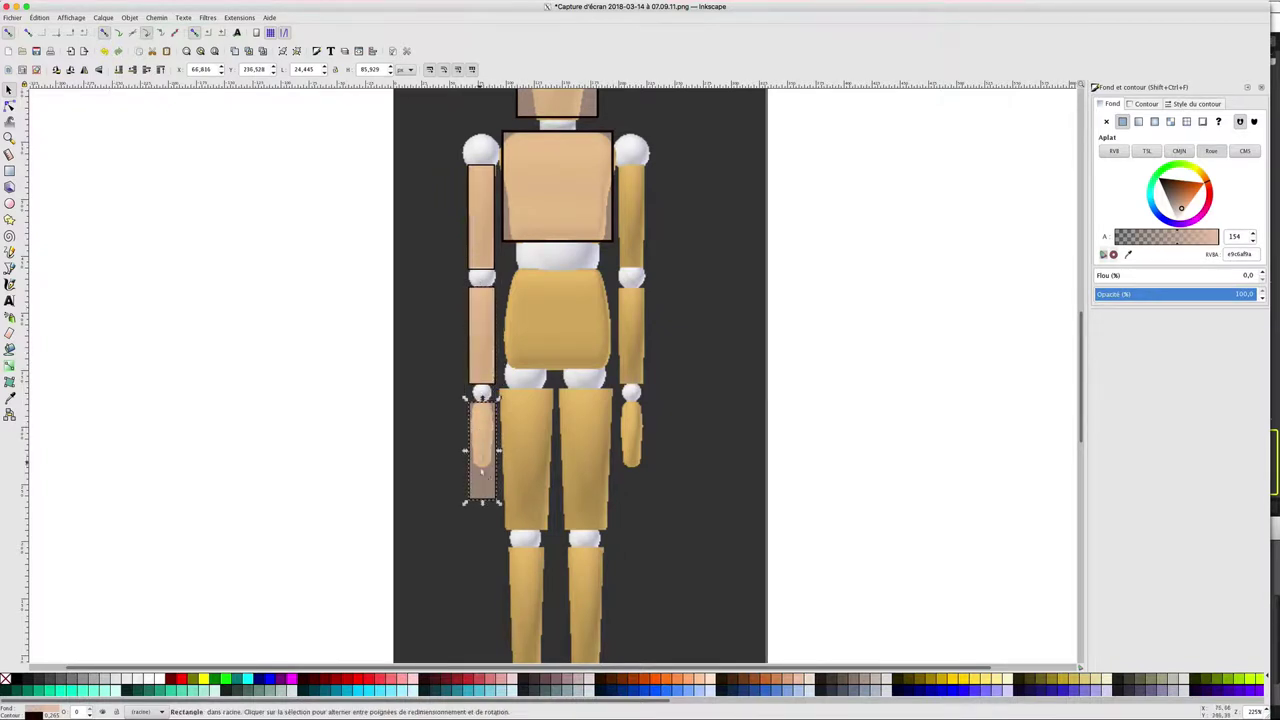
left_click_drag(484, 503, 483, 472)
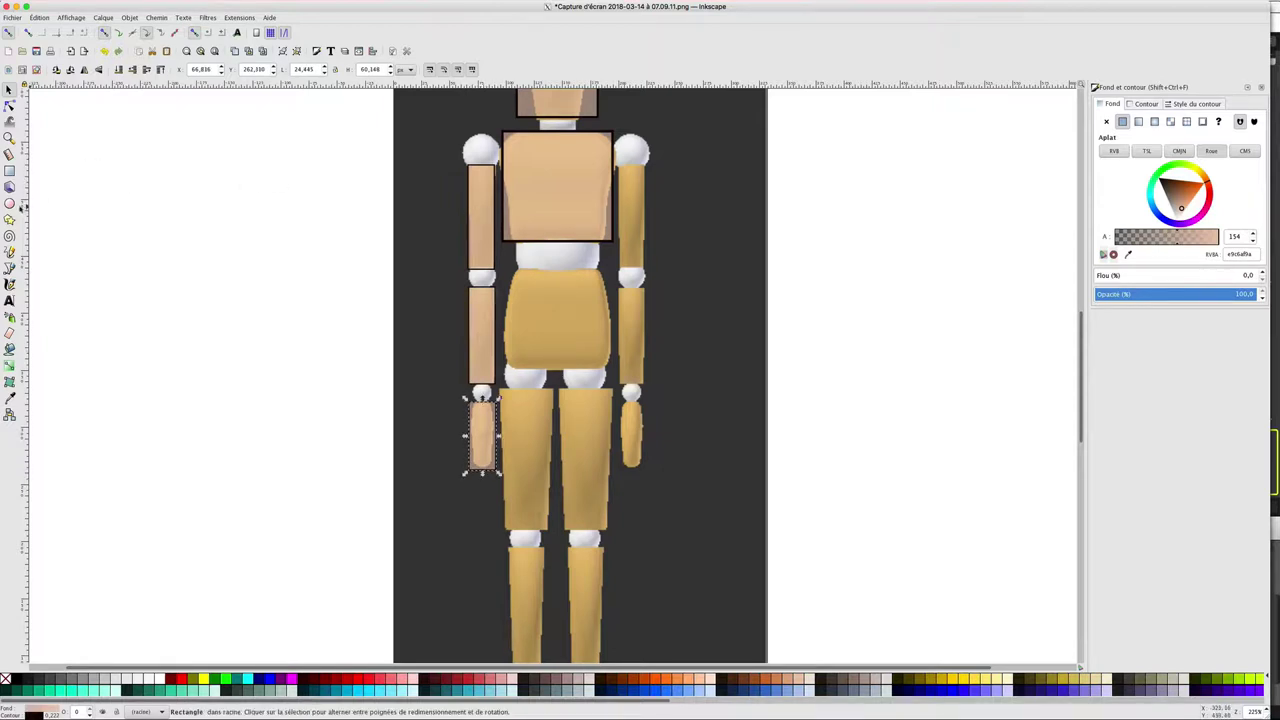
Draw a small circle and fit it over the mannequin's left shoulder joint
key("e")
left_click_drag(427, 198, 446, 216)
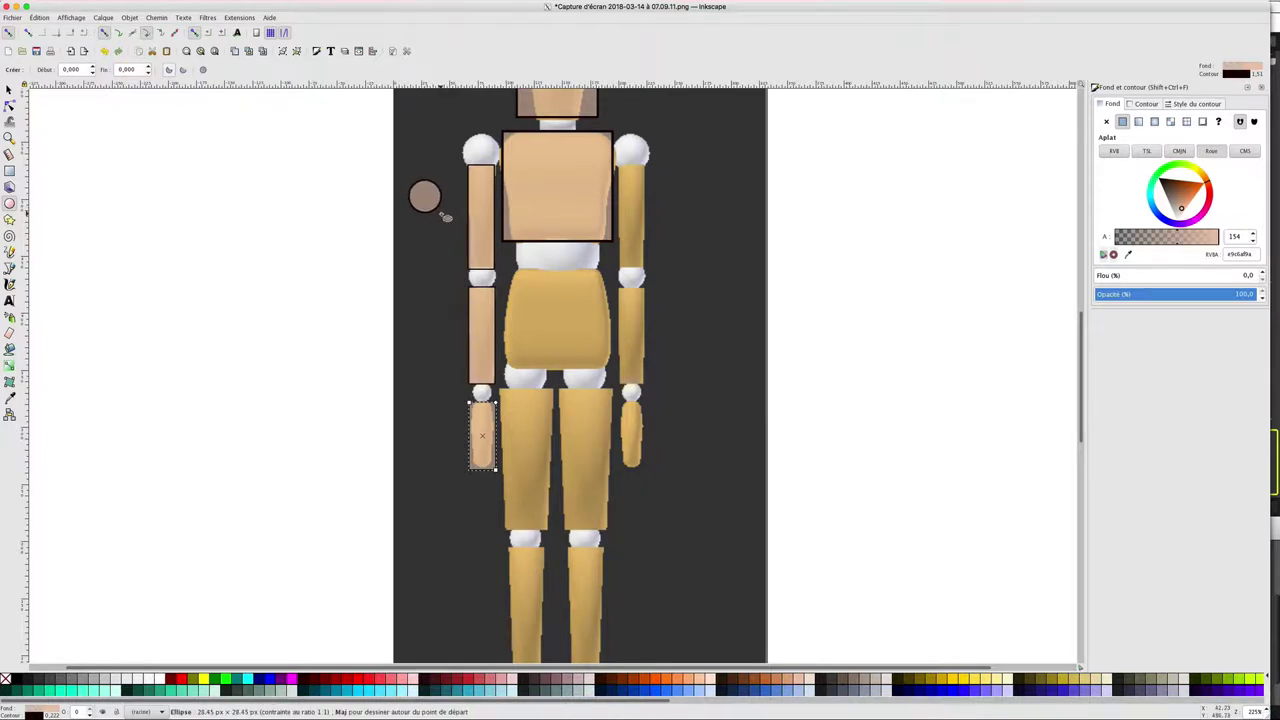
key("s")
left_click_drag(426, 198, 487, 151)
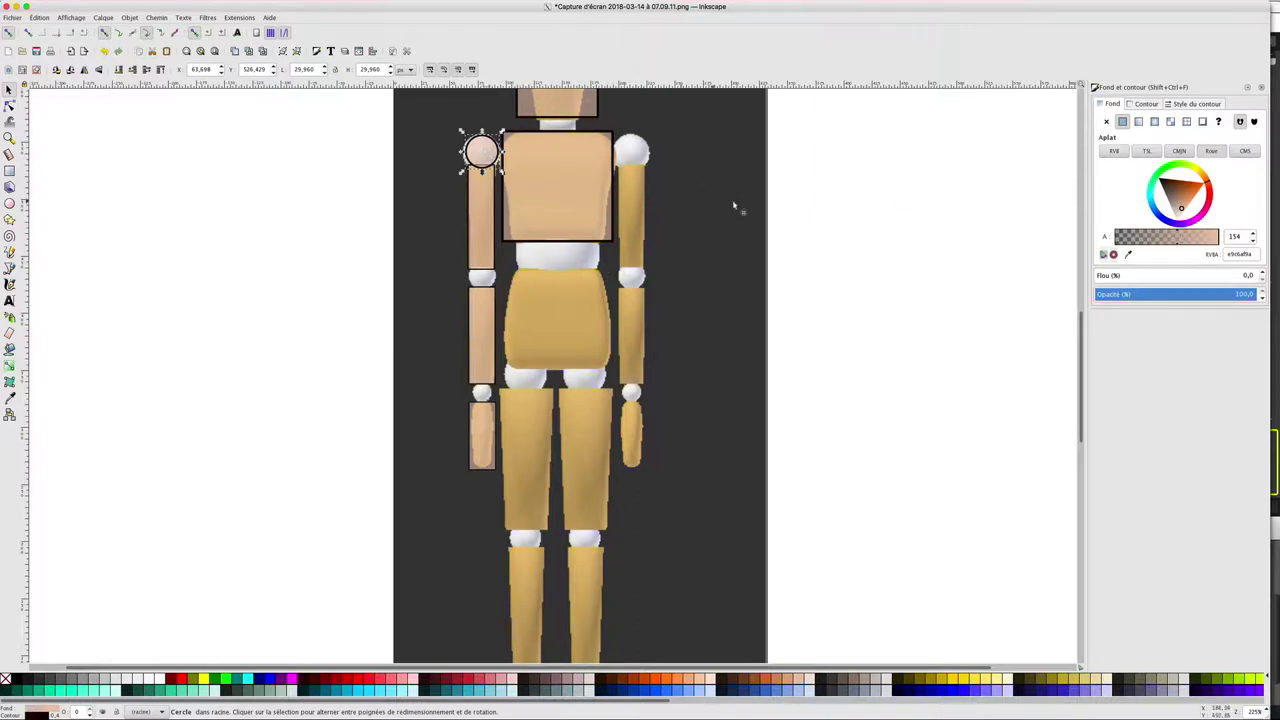
left_click_drag(481, 150, 484, 157)
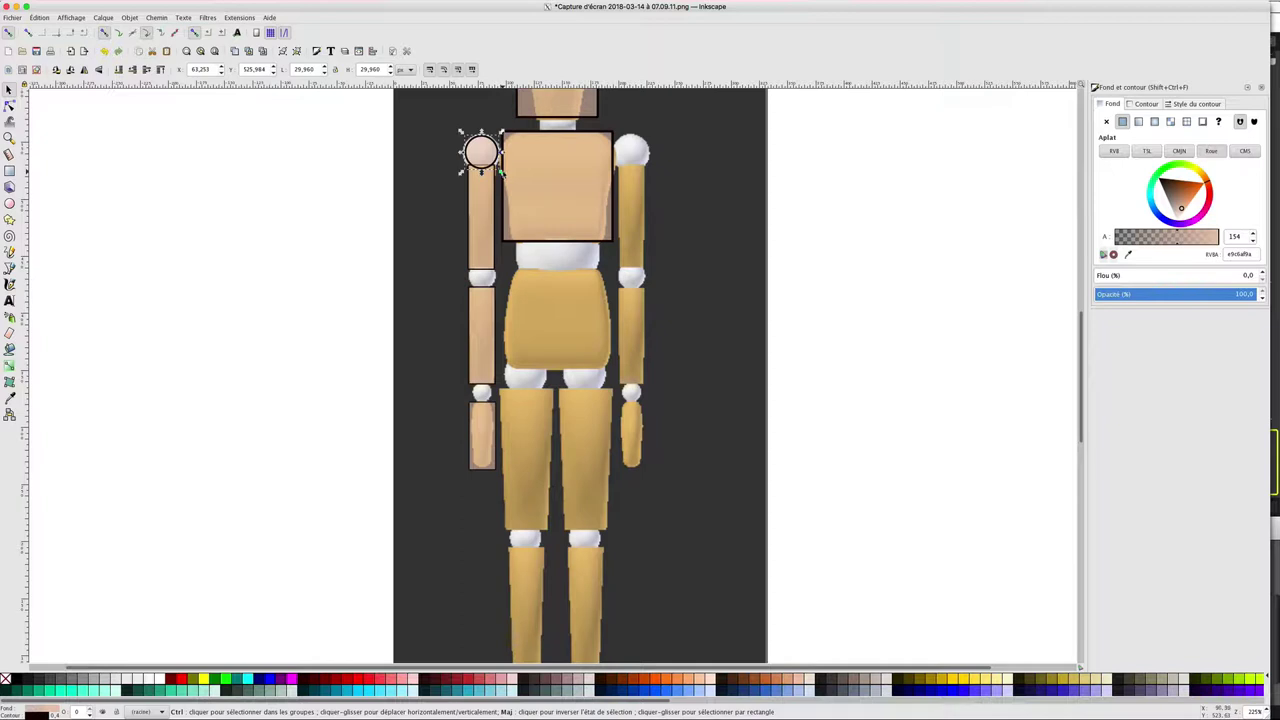
left_click_drag(500, 172, 503, 175)
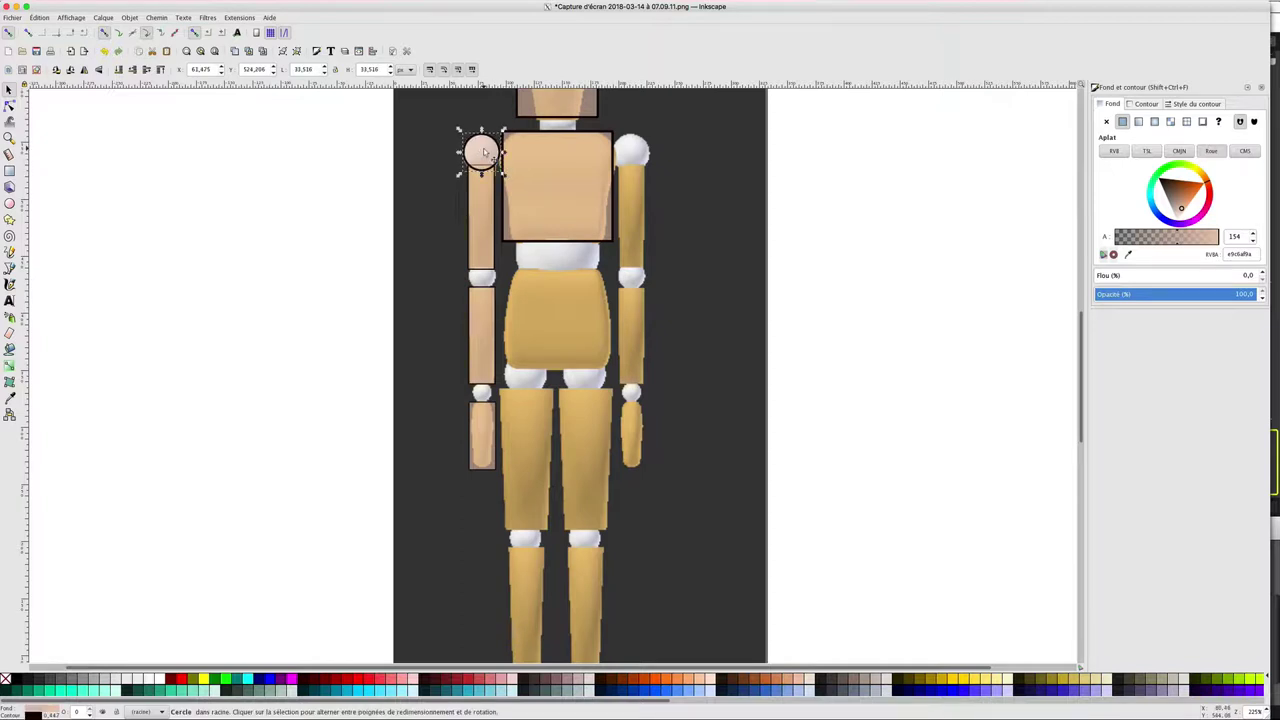
Place joint circles on the left elbow and a smaller one on the wrist
left_click_drag(487, 185, 487, 289)
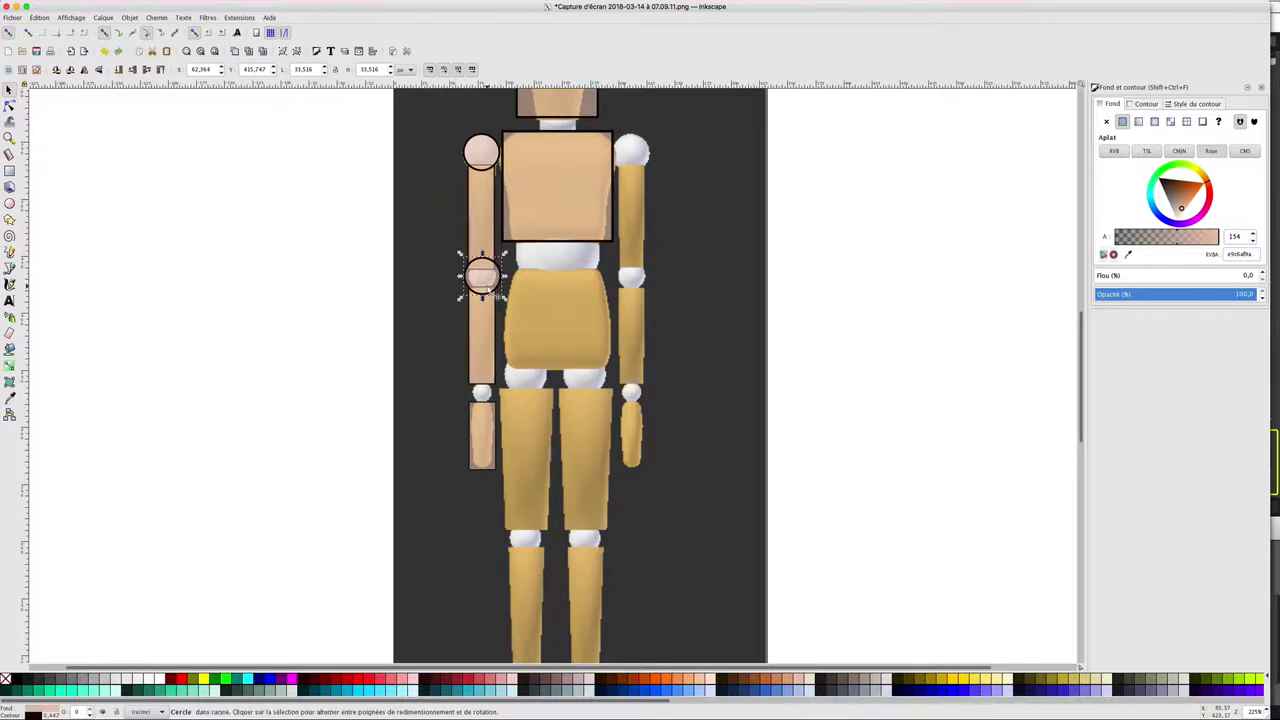
left_click_drag(461, 296, 465, 291)
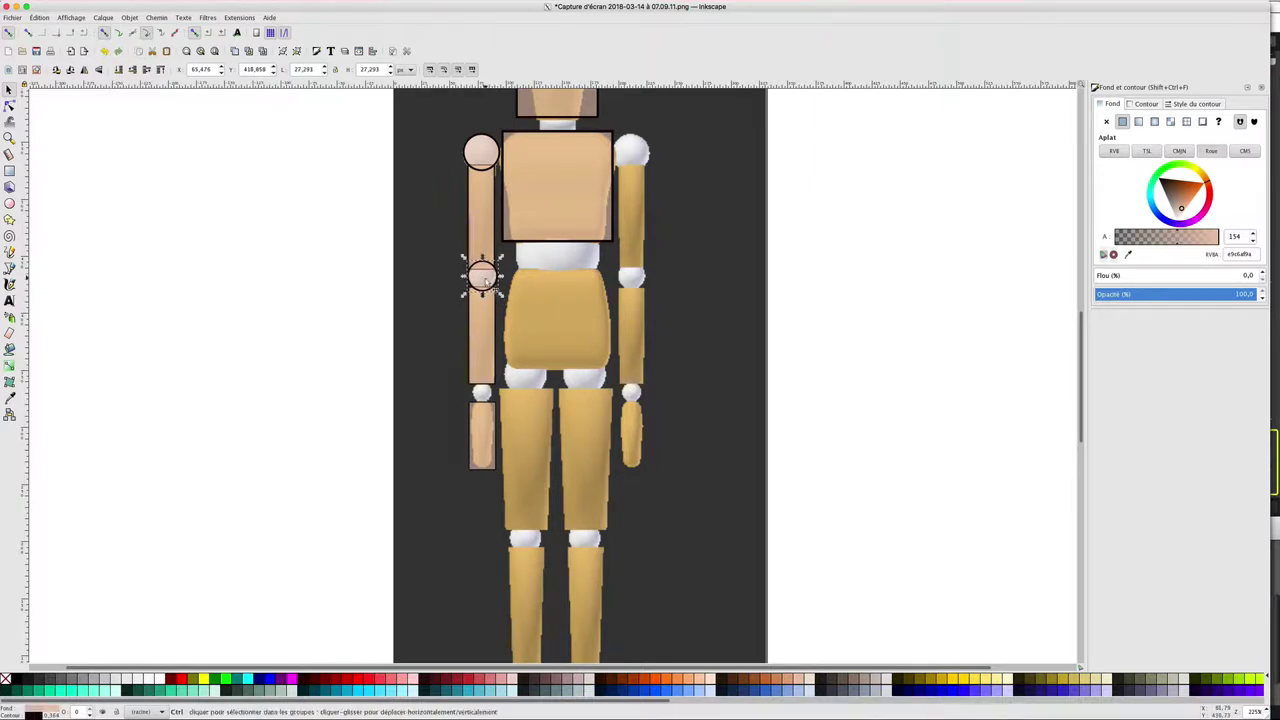
key("ctrl+d")
left_click_drag(485, 283, 484, 391)
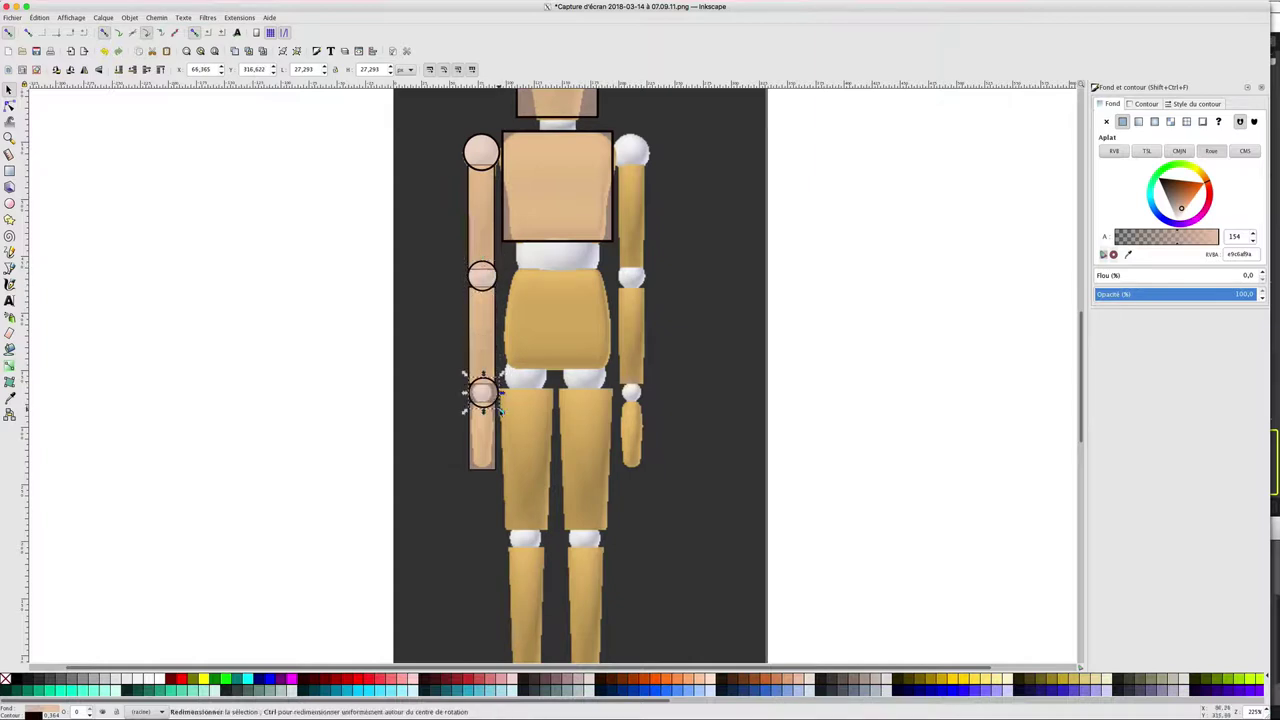
left_click_drag(503, 411, 501, 412)
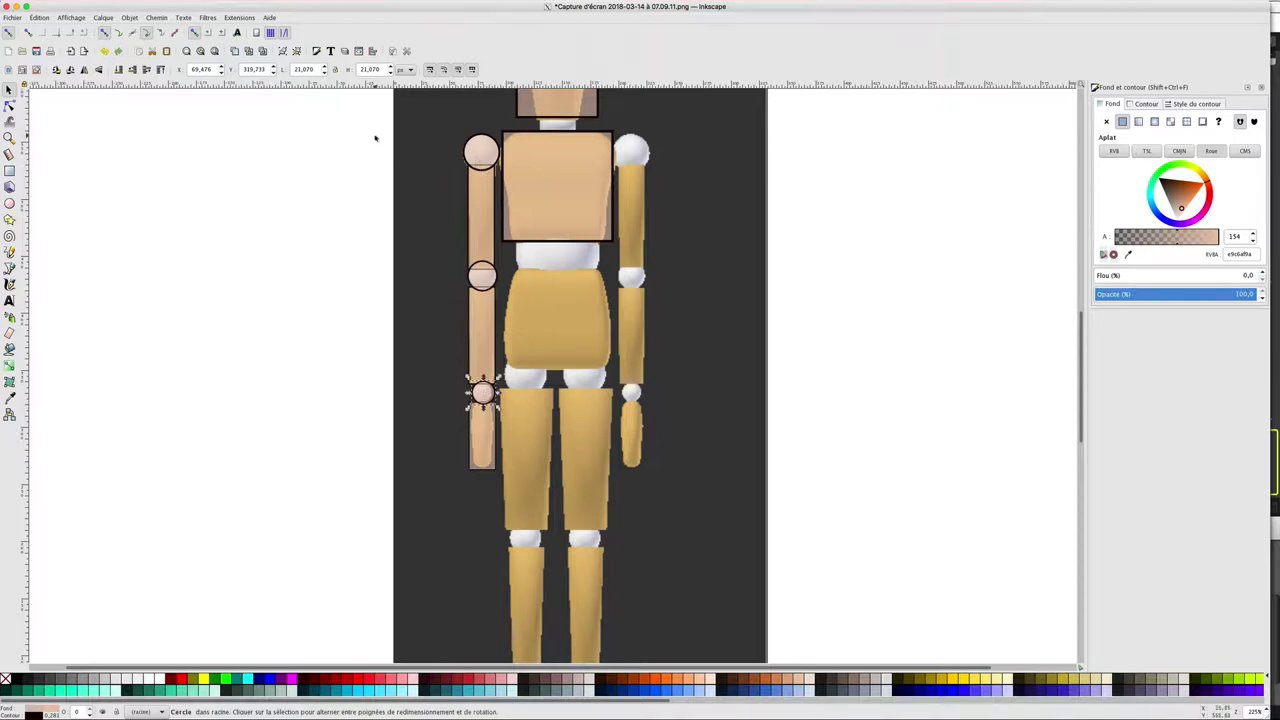
left_click_drag(364, 122, 505, 495)
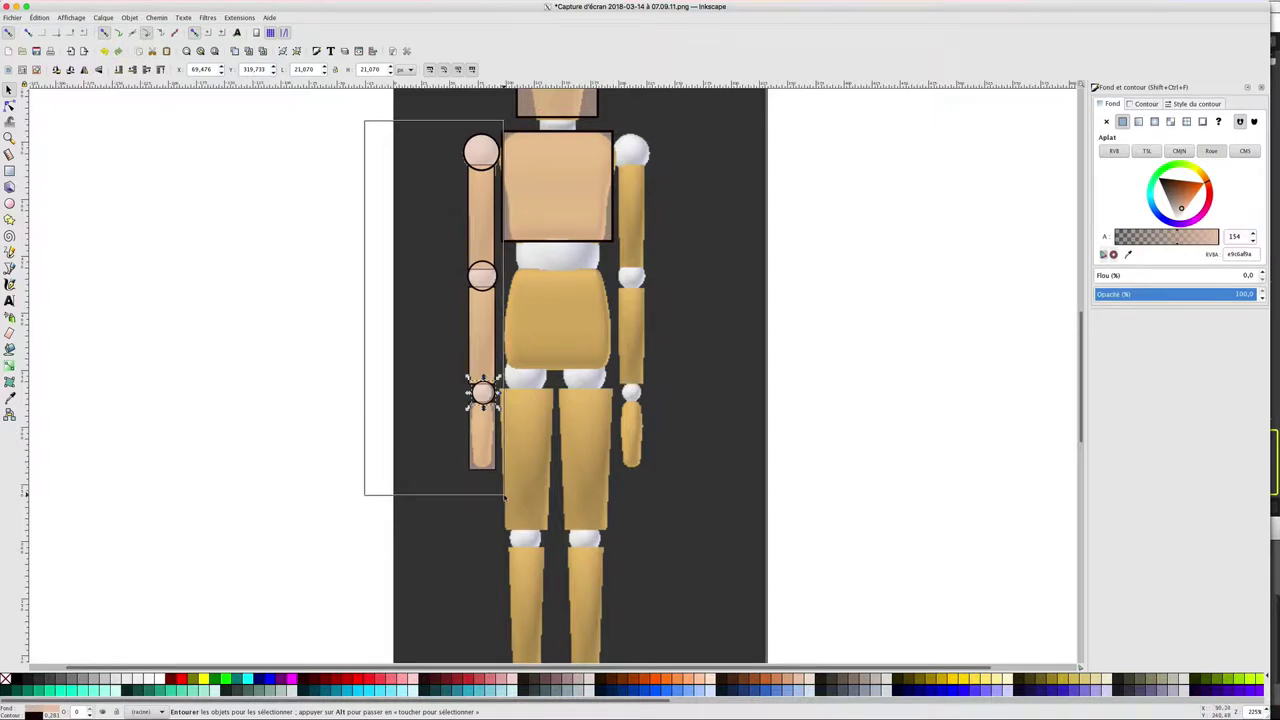
Duplicate the six left-arm pieces, move the copy onto the right arm and group it
left_click_drag(505, 495, 505, 495)
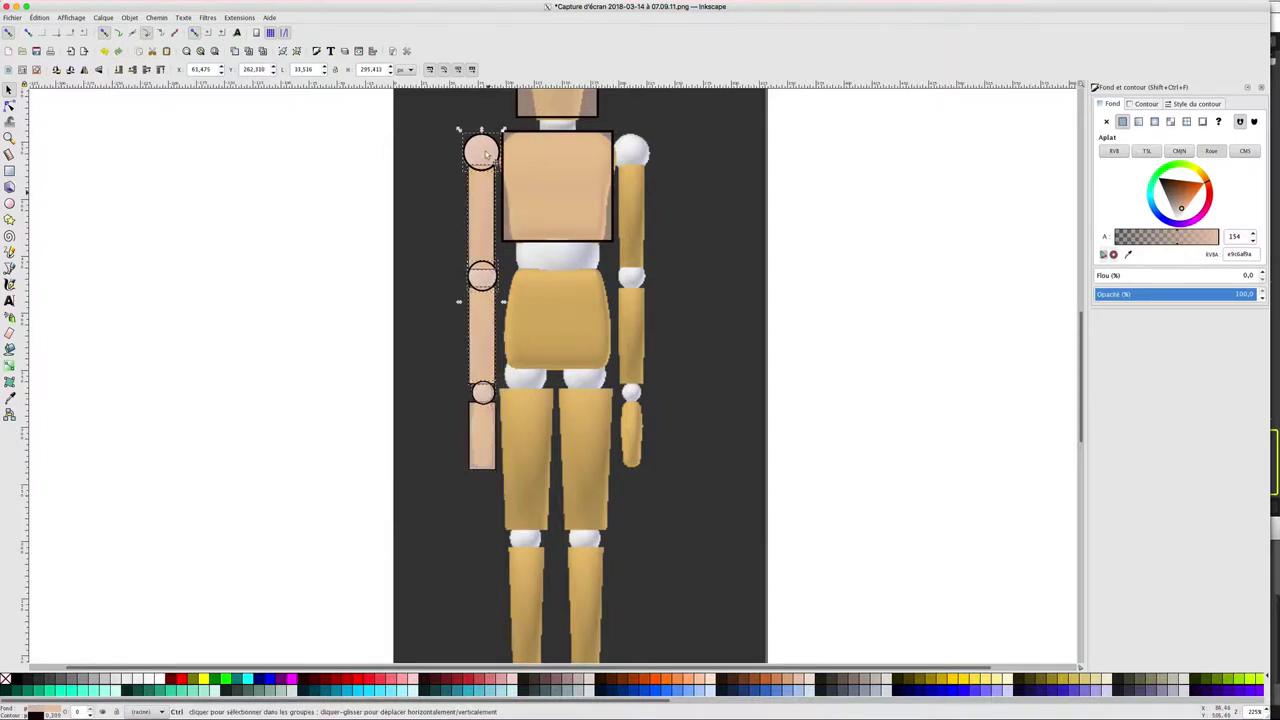
key("ctrl+d")
mouse_move(490, 197)
left_mouse_down()
mouse_move(637, 146)
mouse_move(627, 204)
mouse_move(629, 180)
left_mouse_up()
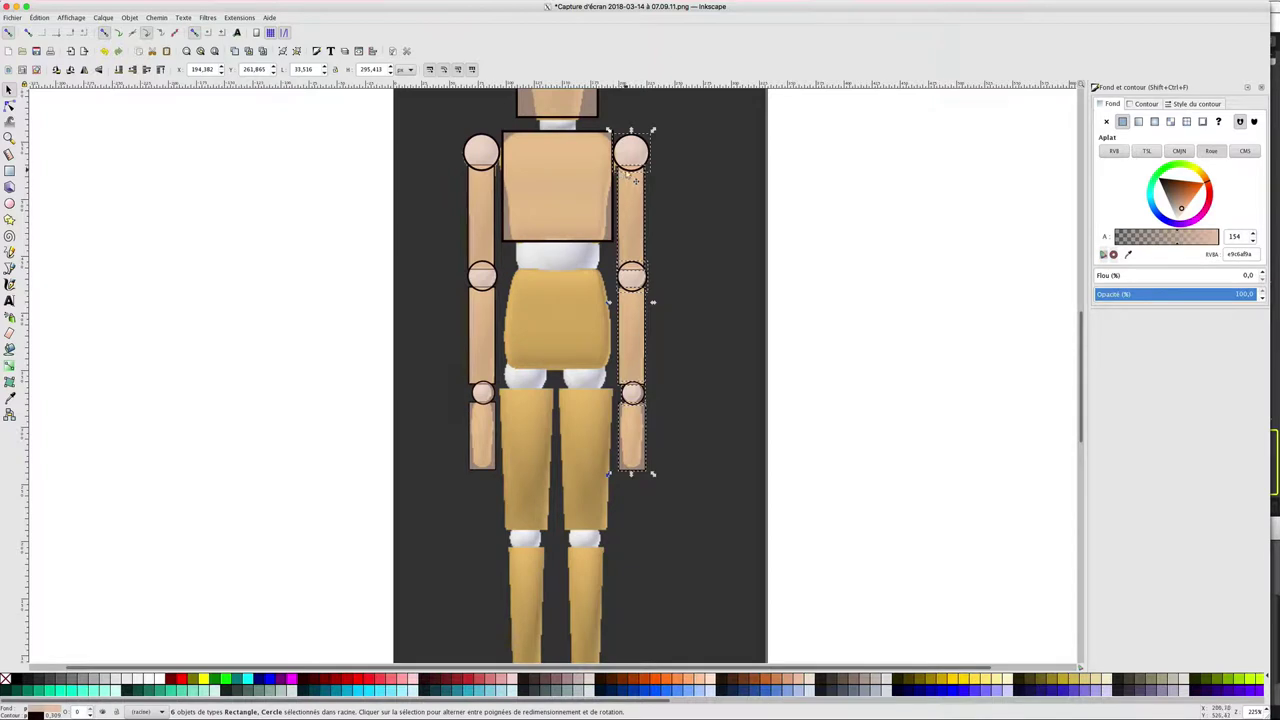
key("ctrl")
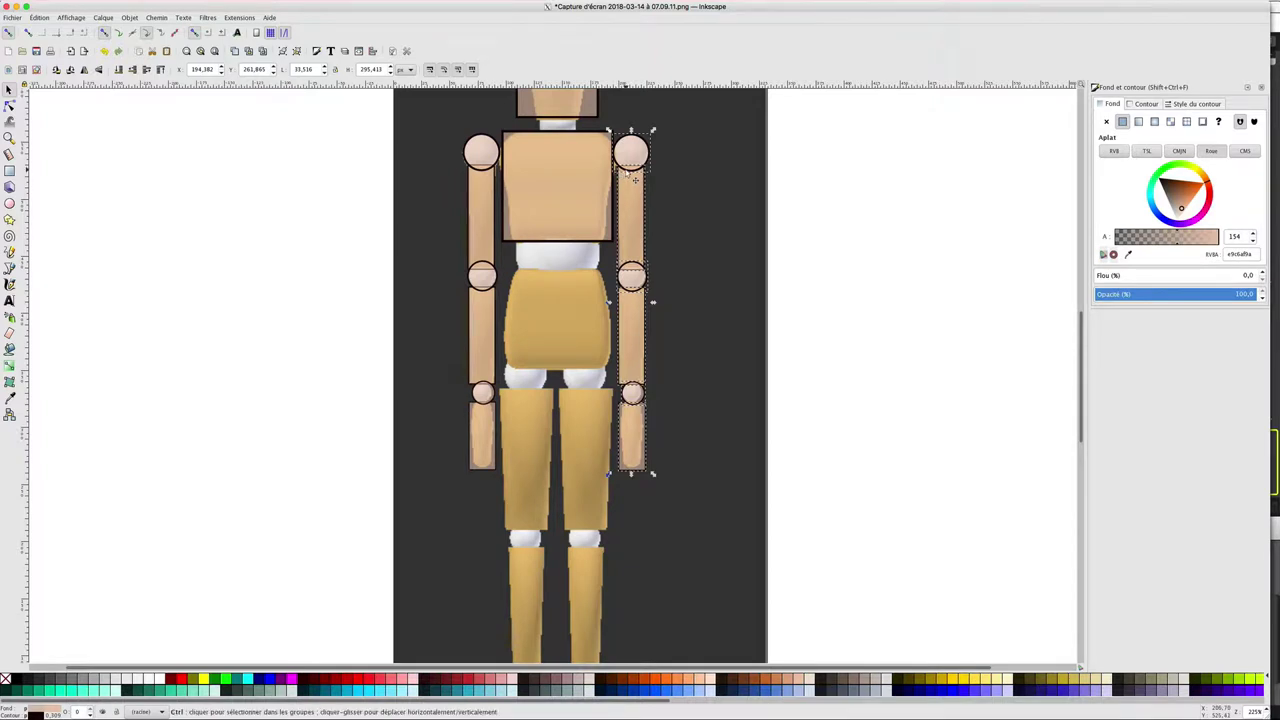
key("ctrl+g")
Move the arm group beside the figure, then undo it back onto the right arm
left_click_drag(632, 152, 702, 181)
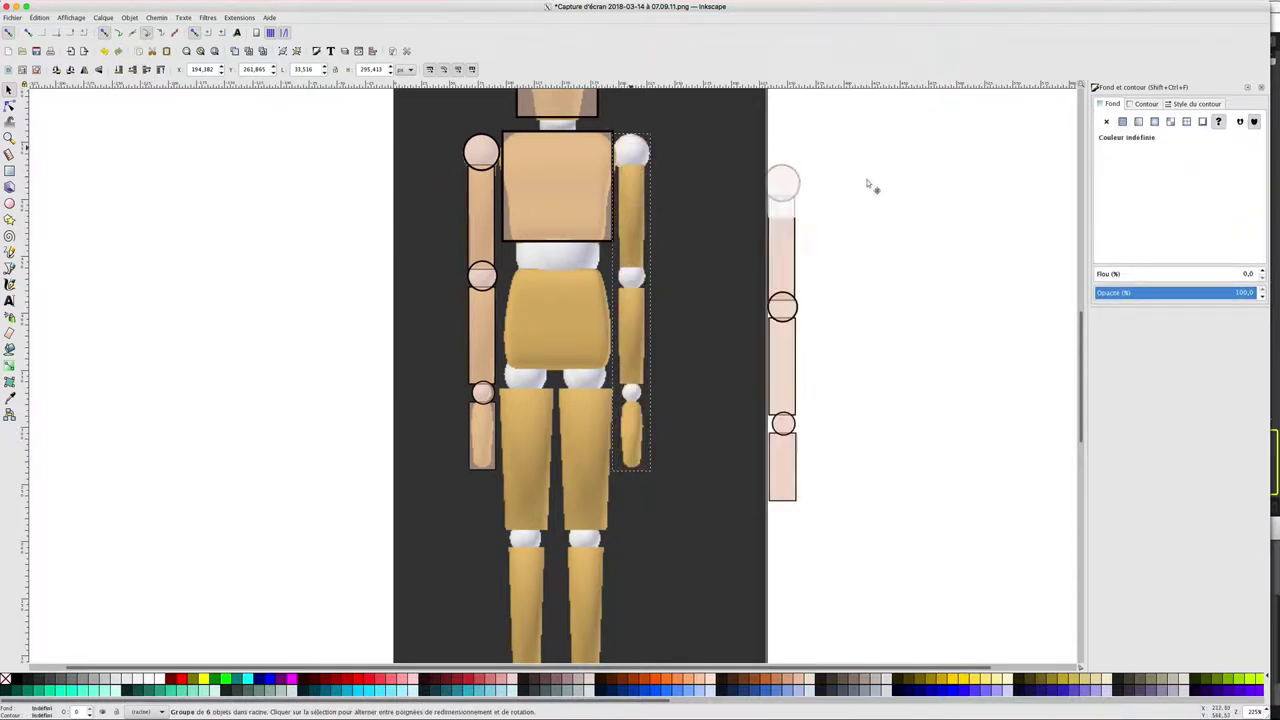
left_click(862, 197)
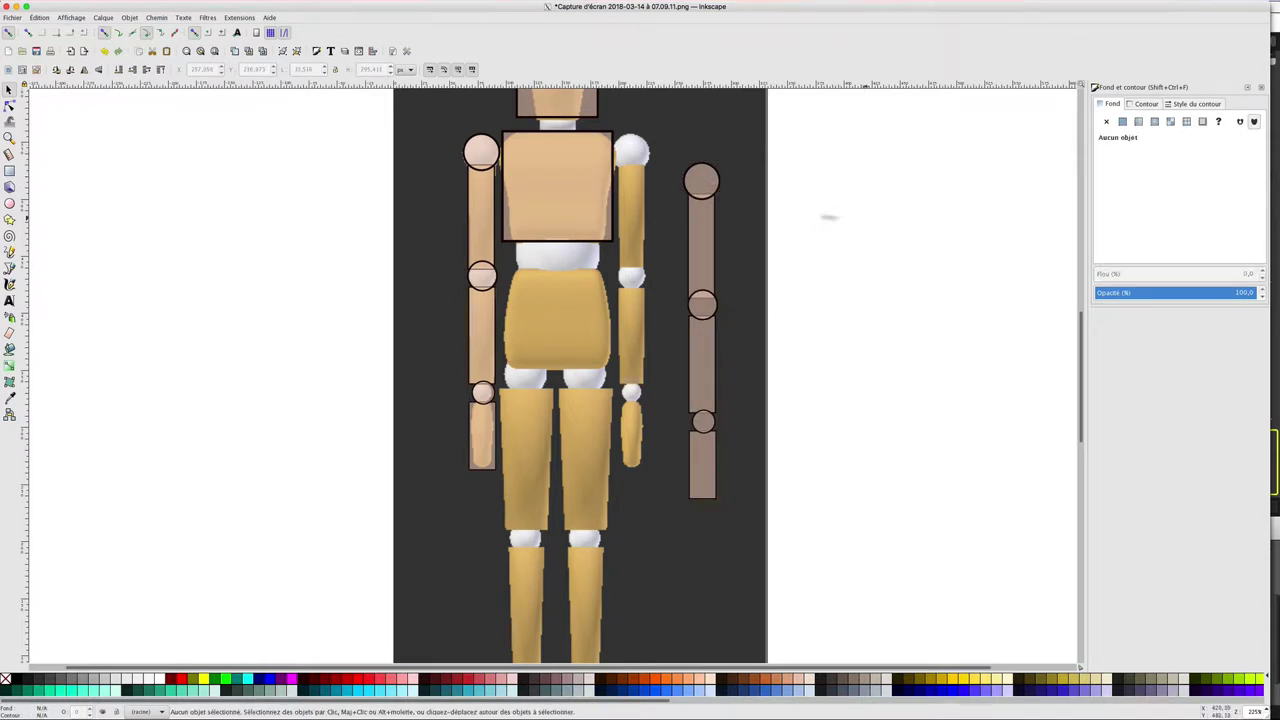
left_click(711, 177)
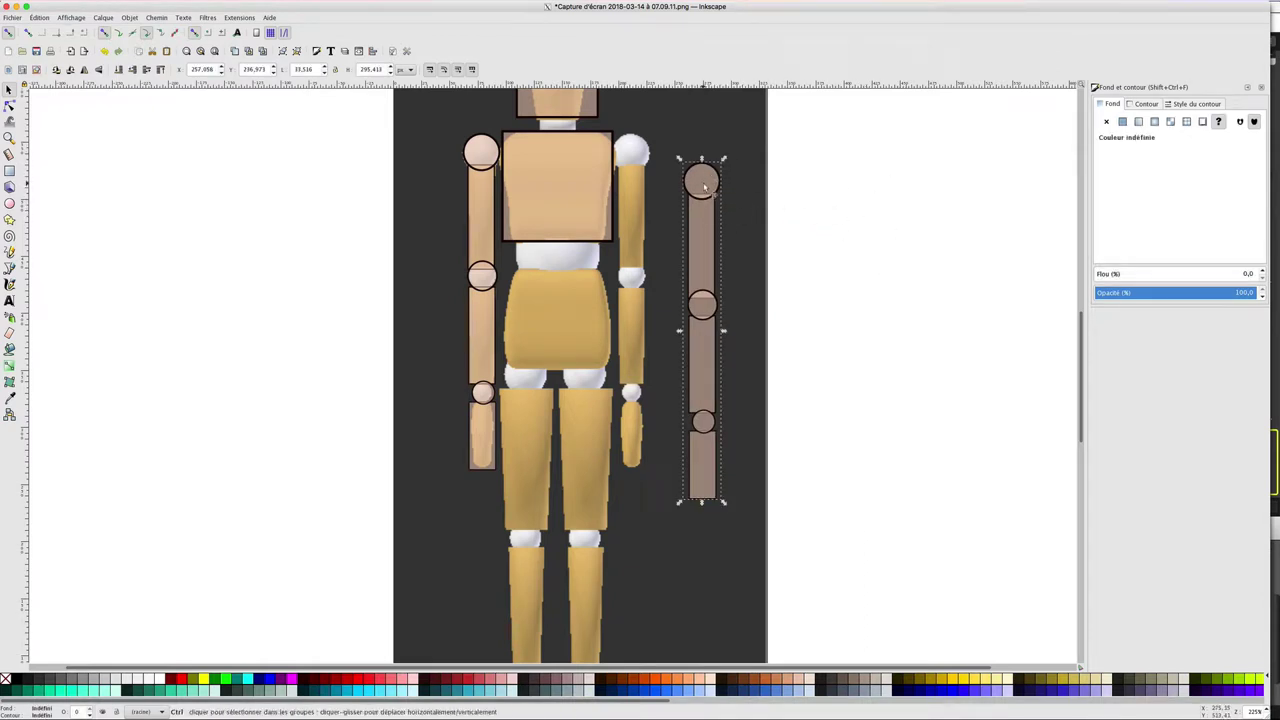
key("ctrl+z")
left_click(788, 194)
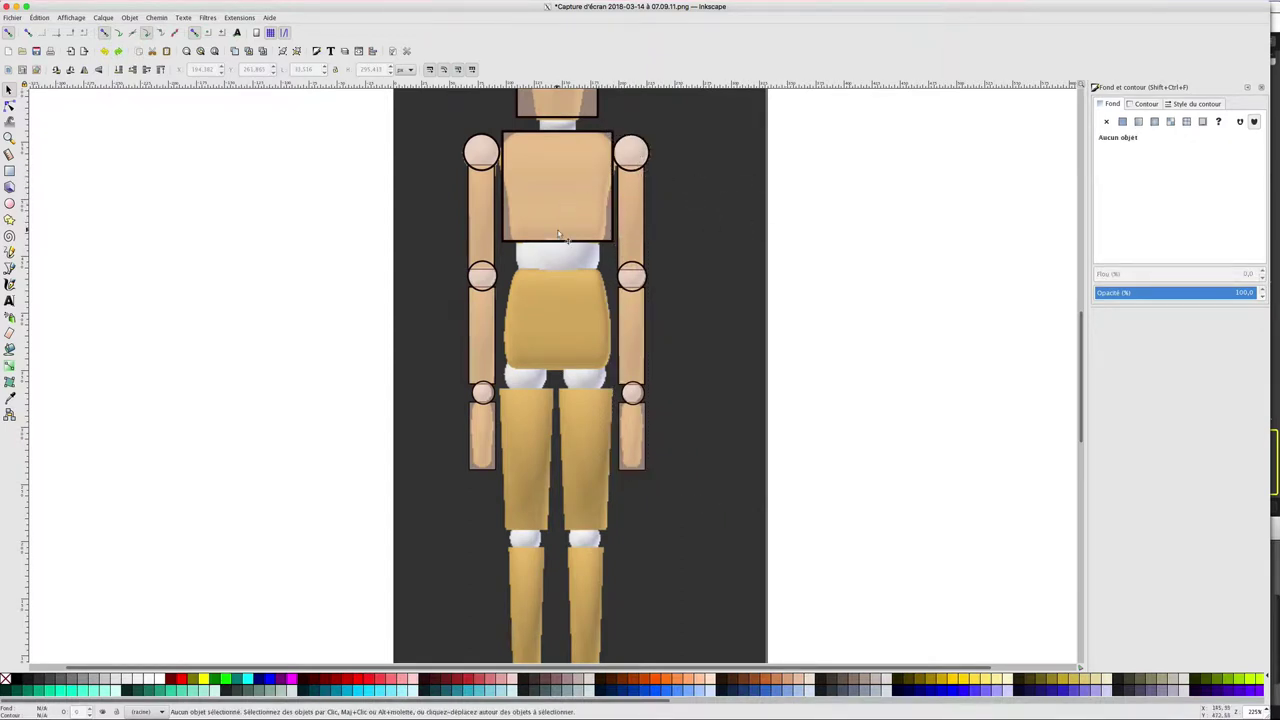
Copy the elbow circle to the waist and stretch it into a wide ellipse
left_click(480, 276)
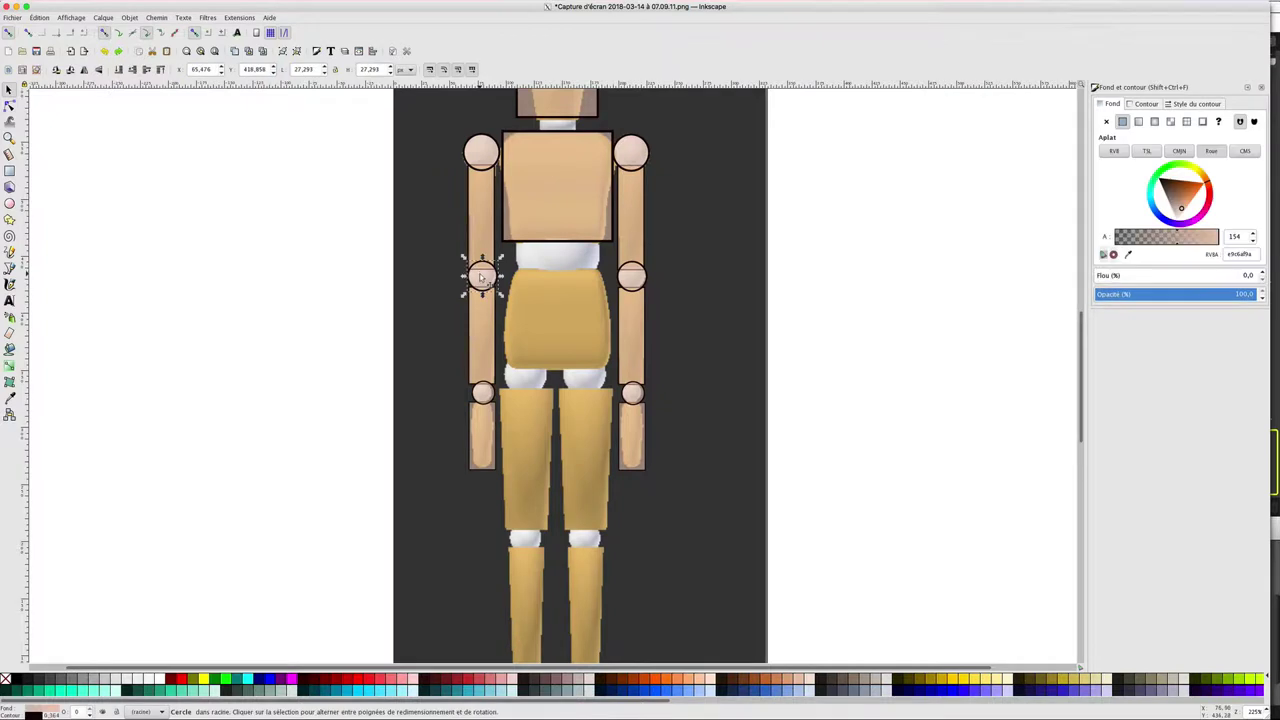
key("ctrl")
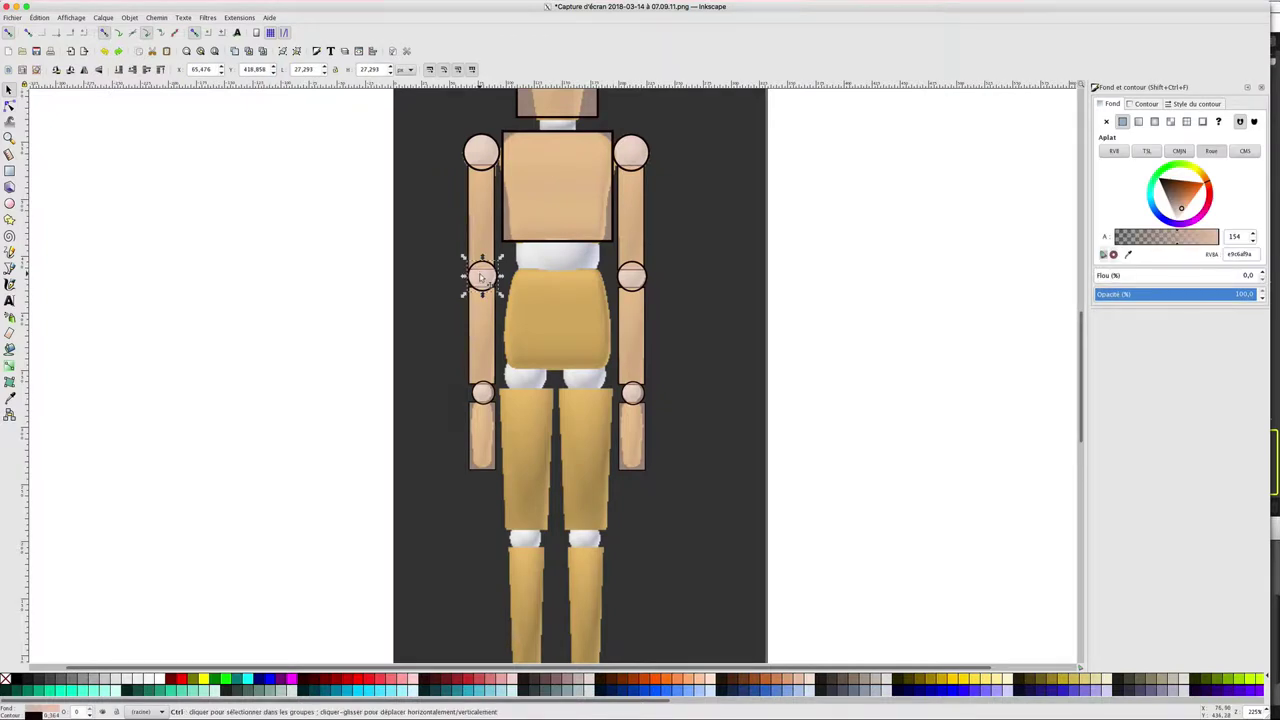
left_click_drag(481, 278, 556, 256)
left_click(557, 257)
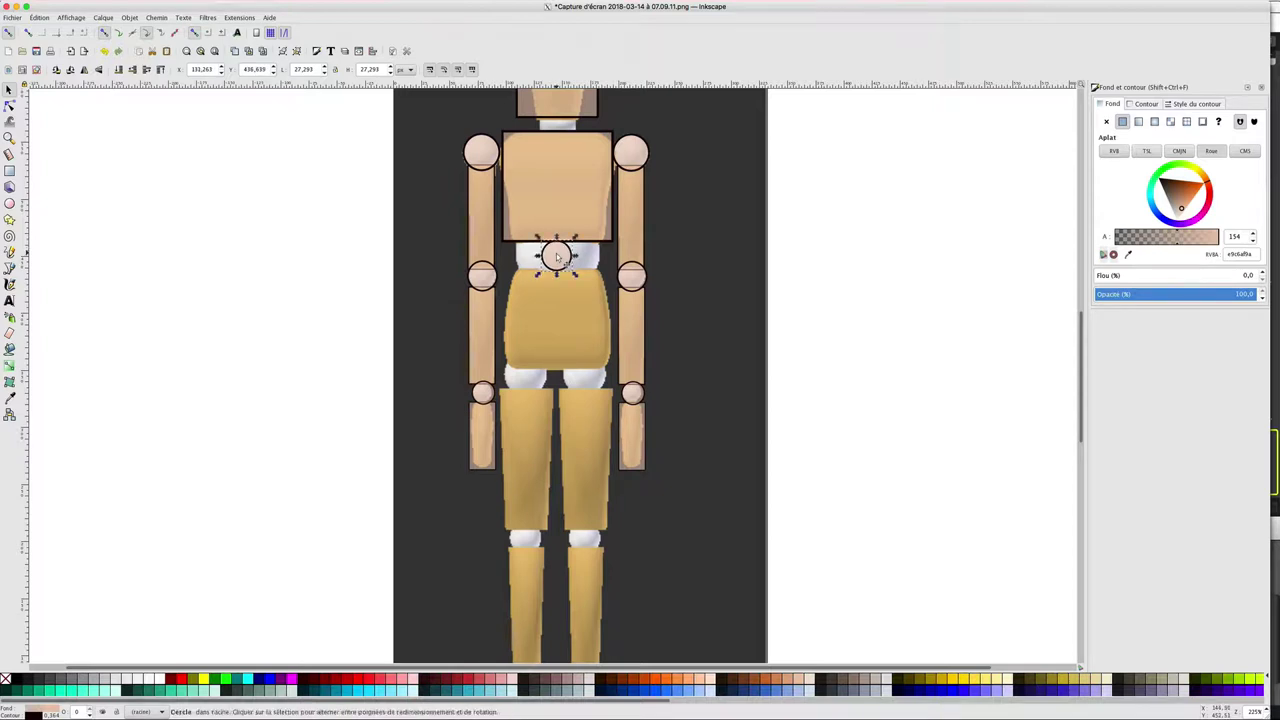
left_click(570, 260)
mouse_move(577, 257)
left_mouse_down()
mouse_move(604, 258)
mouse_move(514, 258)
left_mouse_up()
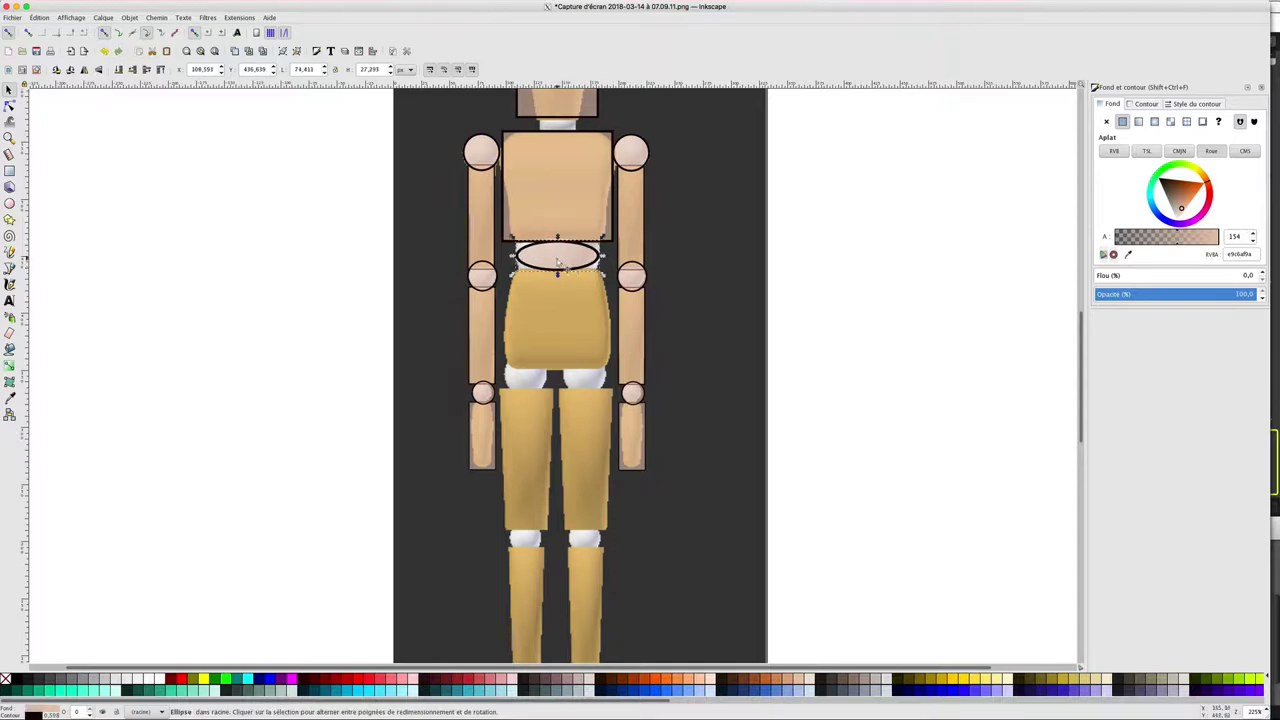
Duplicate the torso rectangle down onto the belly and shorten it to fit
left_click(553, 196)
key("ctrl+d")
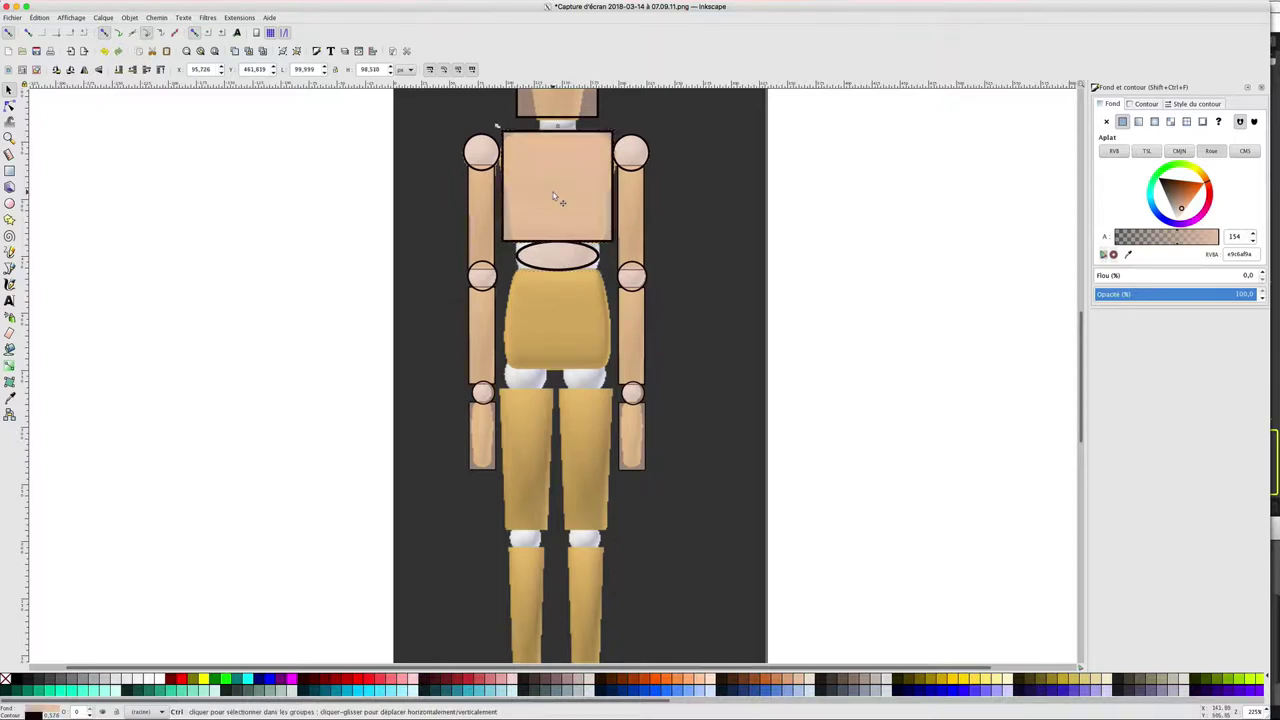
left_click_drag(553, 196, 553, 297)
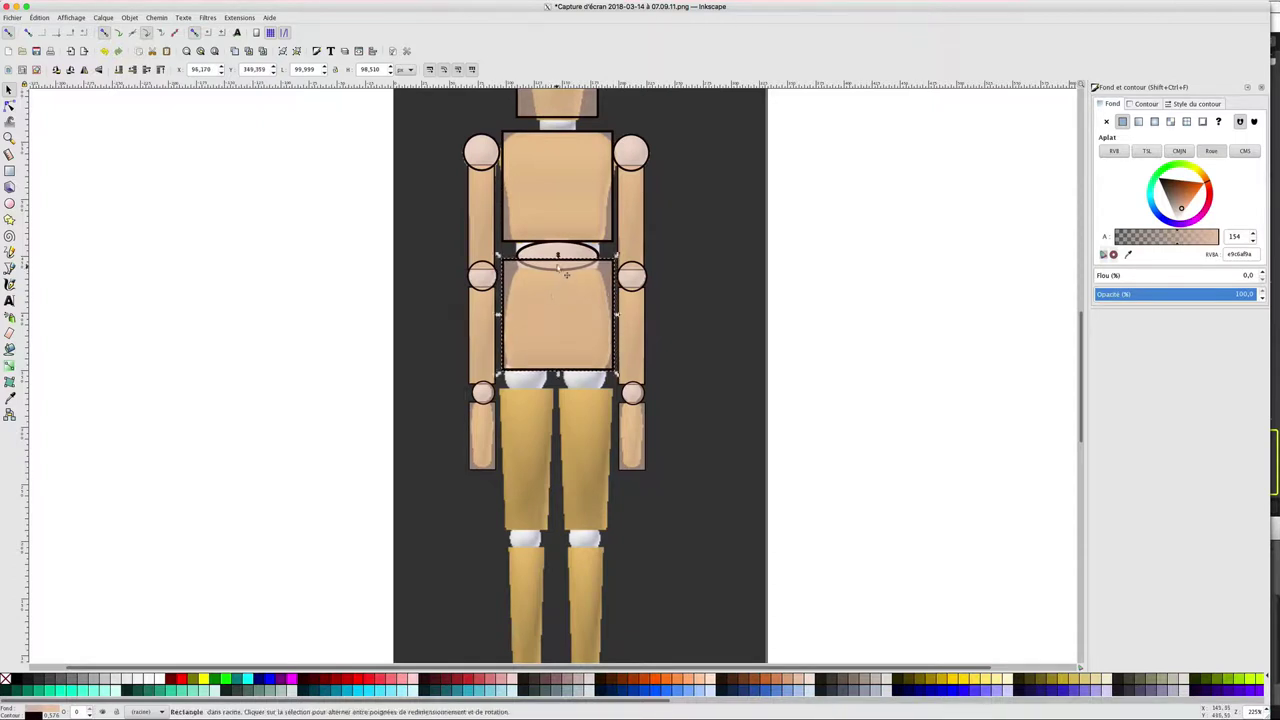
left_click_drag(557, 258, 557, 264)
left_click_drag(558, 375, 558, 370)
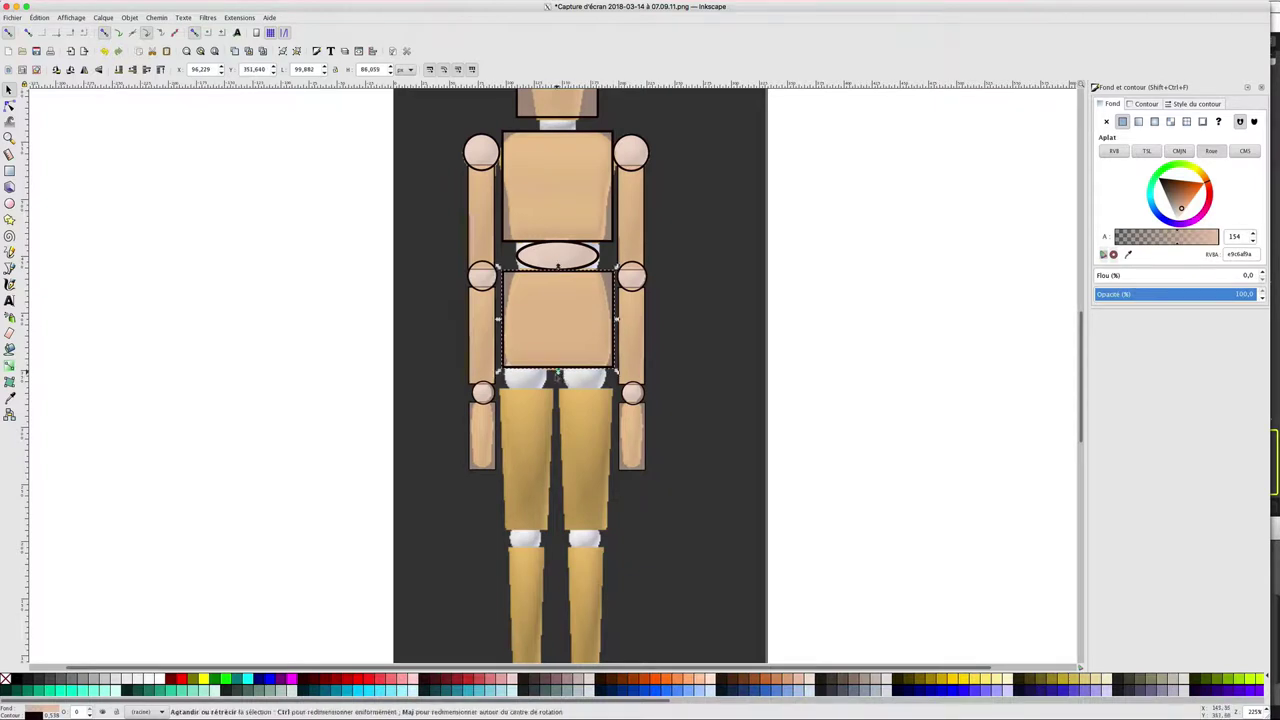
Duplicate the waist ellipse beside the figure, then delete the extra copy
left_click(550, 262)
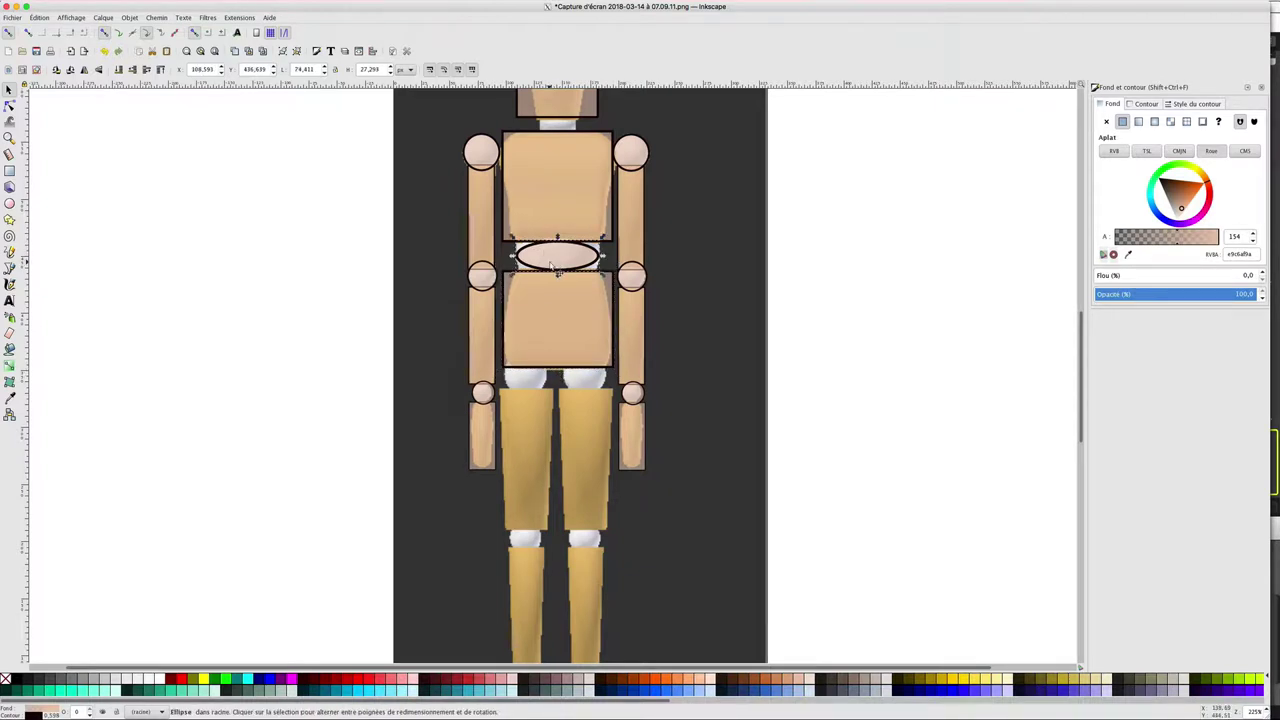
key("ctrl+d")
left_click_drag(553, 264, 713, 366)
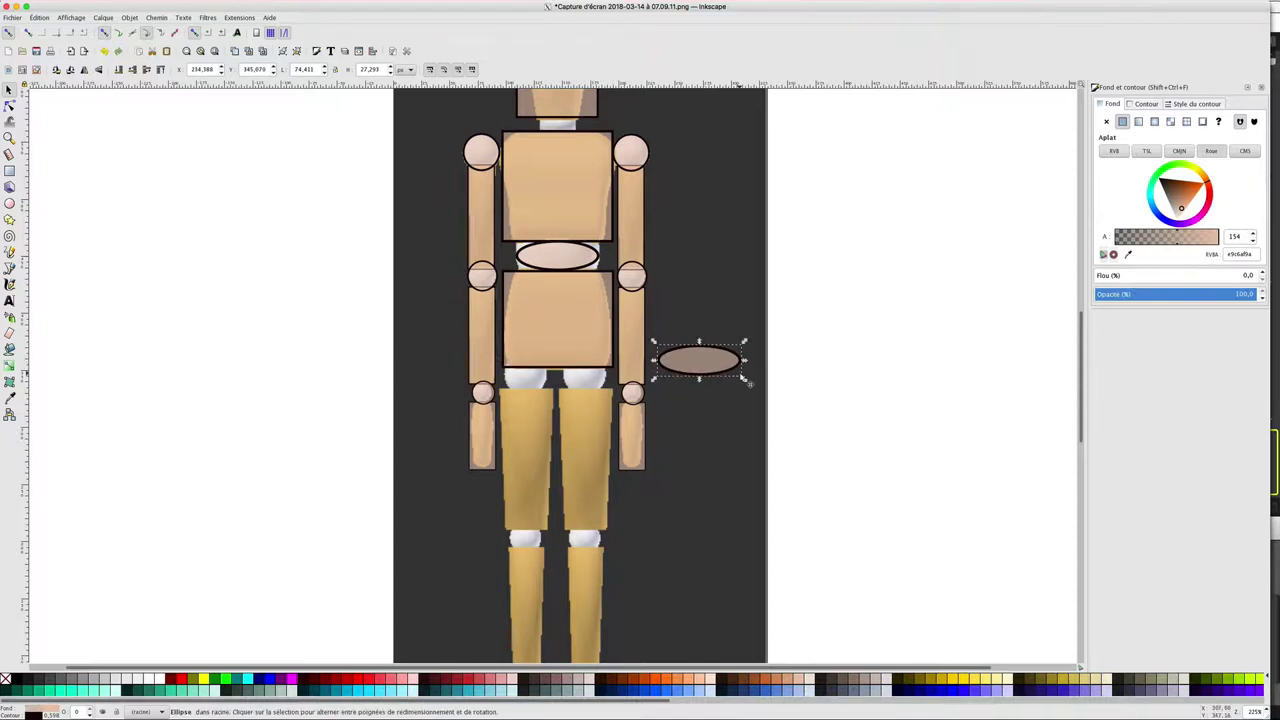
key("Delete")
Duplicate the left shoulder circle and place the copy on the left hip joint
left_click(484, 148)
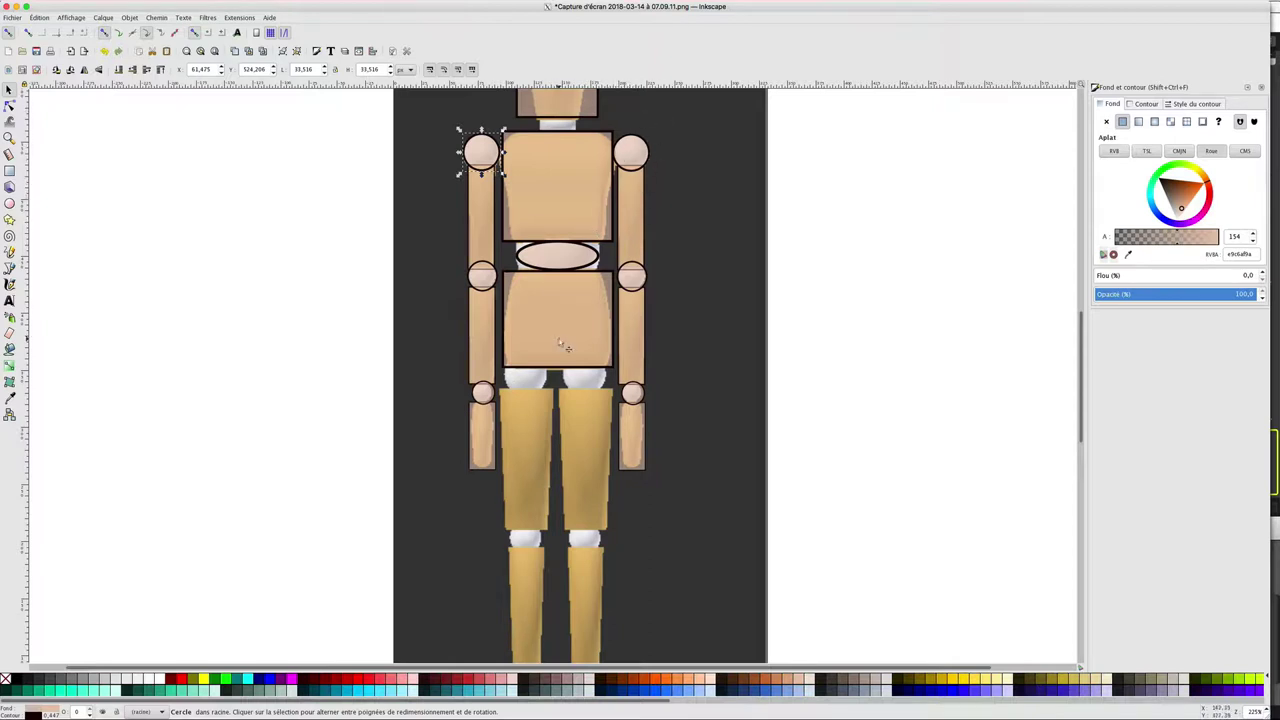
key("ctrl+d")
mouse_move(483, 150)
left_mouse_down()
mouse_move(540, 378)
mouse_move(530, 375)
left_mouse_up()
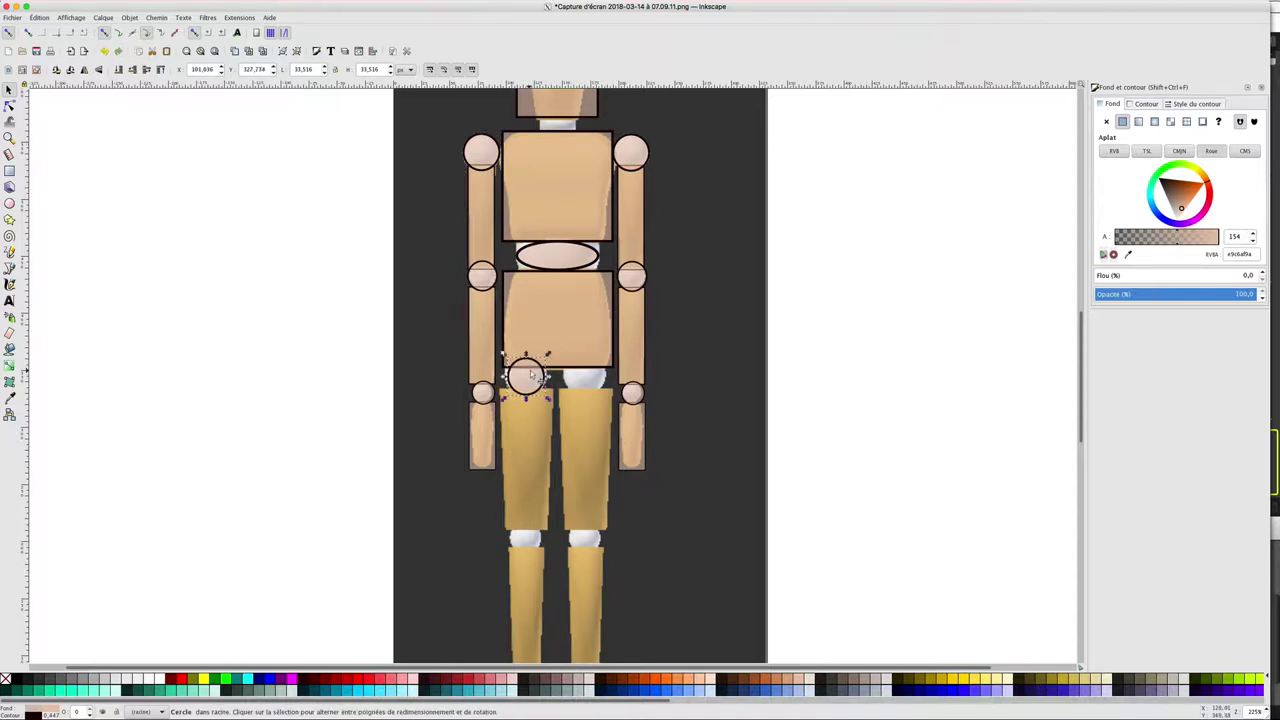
scroll(530, 375, "down", 1)
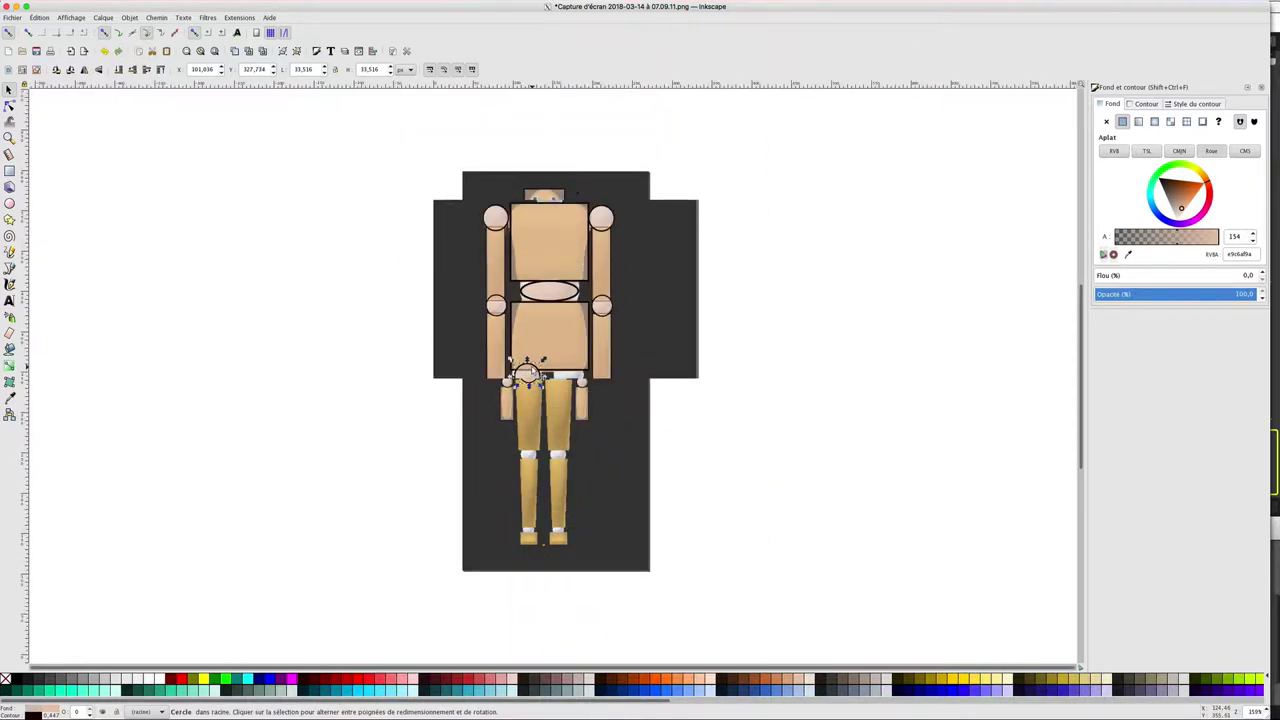
scroll(530, 375, "up", 1)
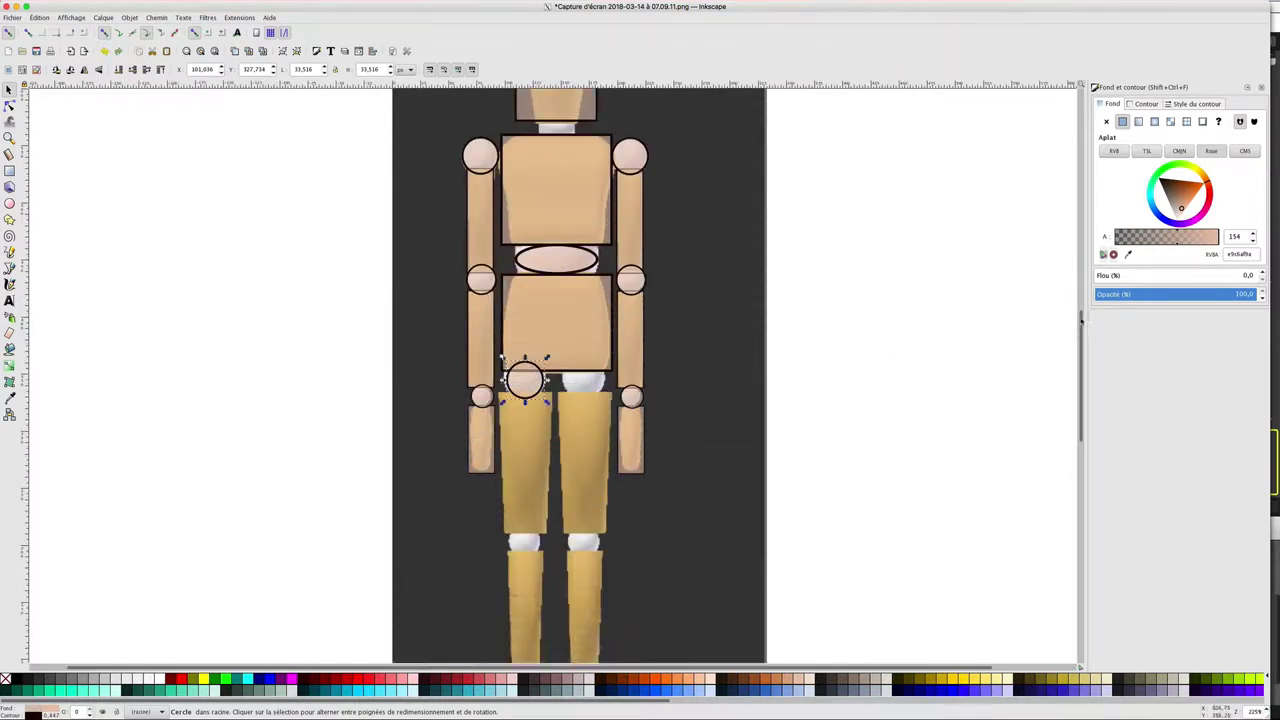
scroll(555, 375, "down", 3)
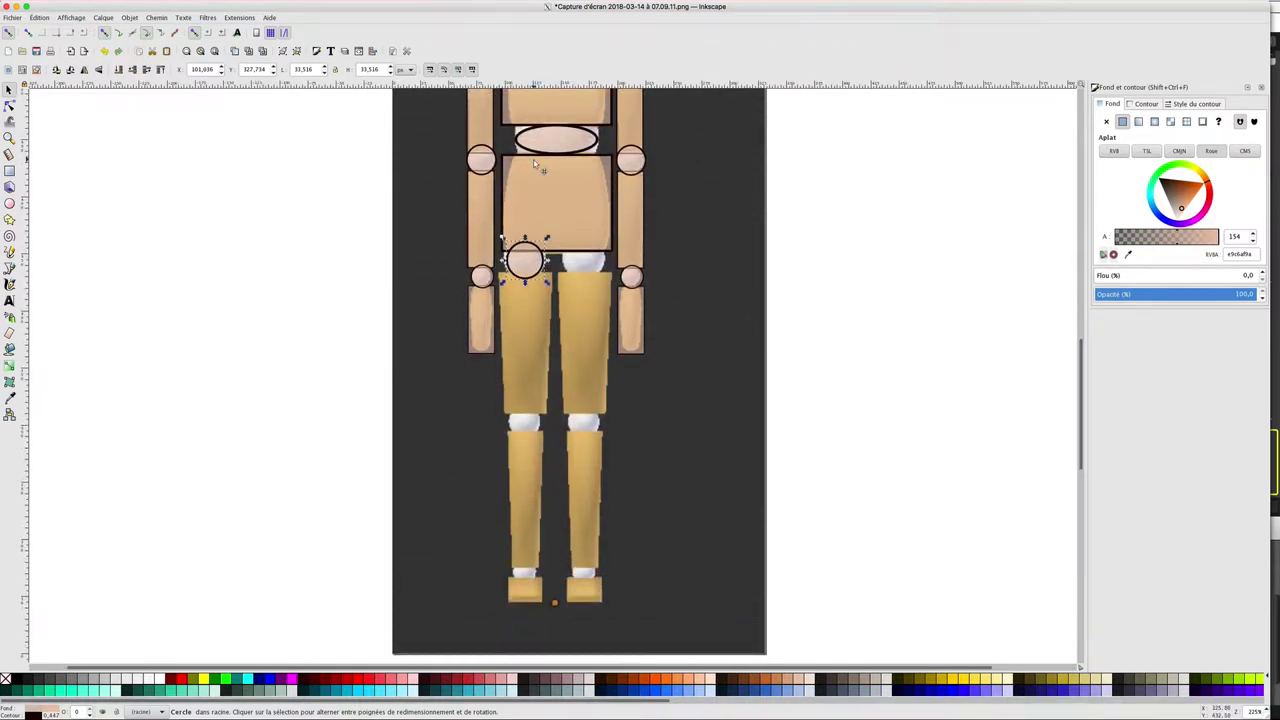
Duplicate the belly rectangle into a narrow left-thigh piece reaching down to the knee
left_click(537, 175)
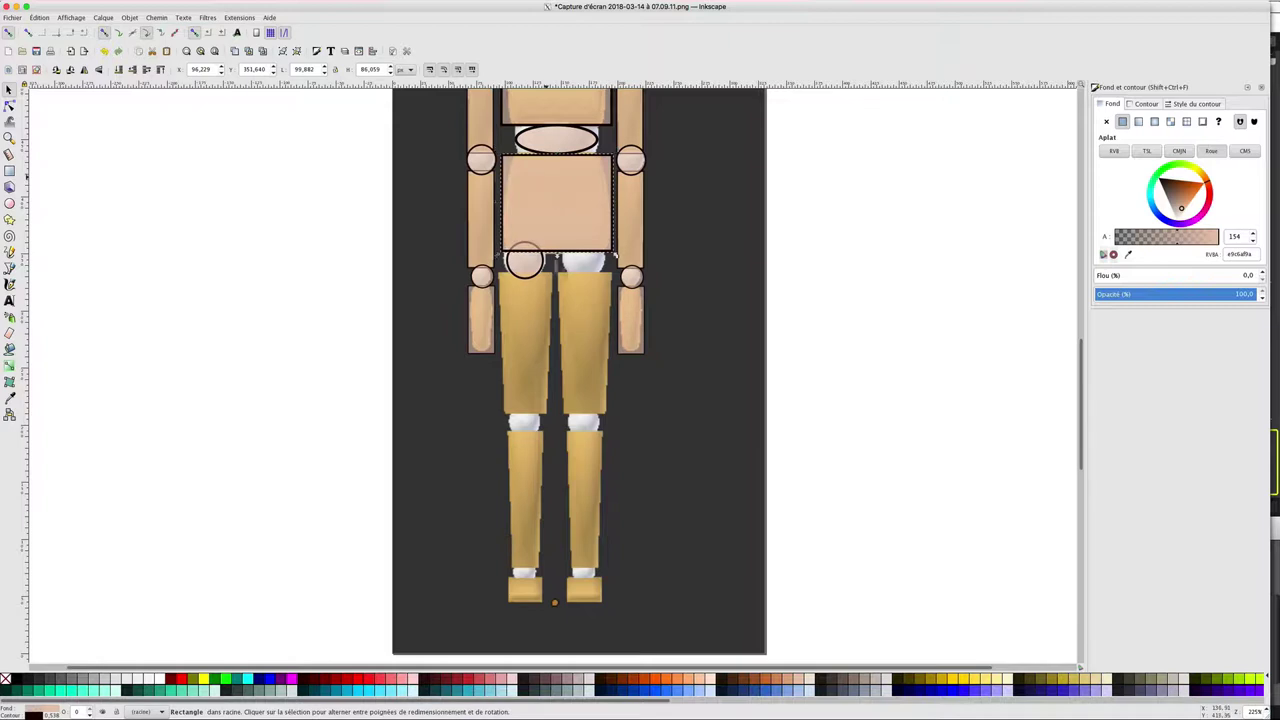
key("ctrl+d")
left_click_drag(548, 186, 544, 303)
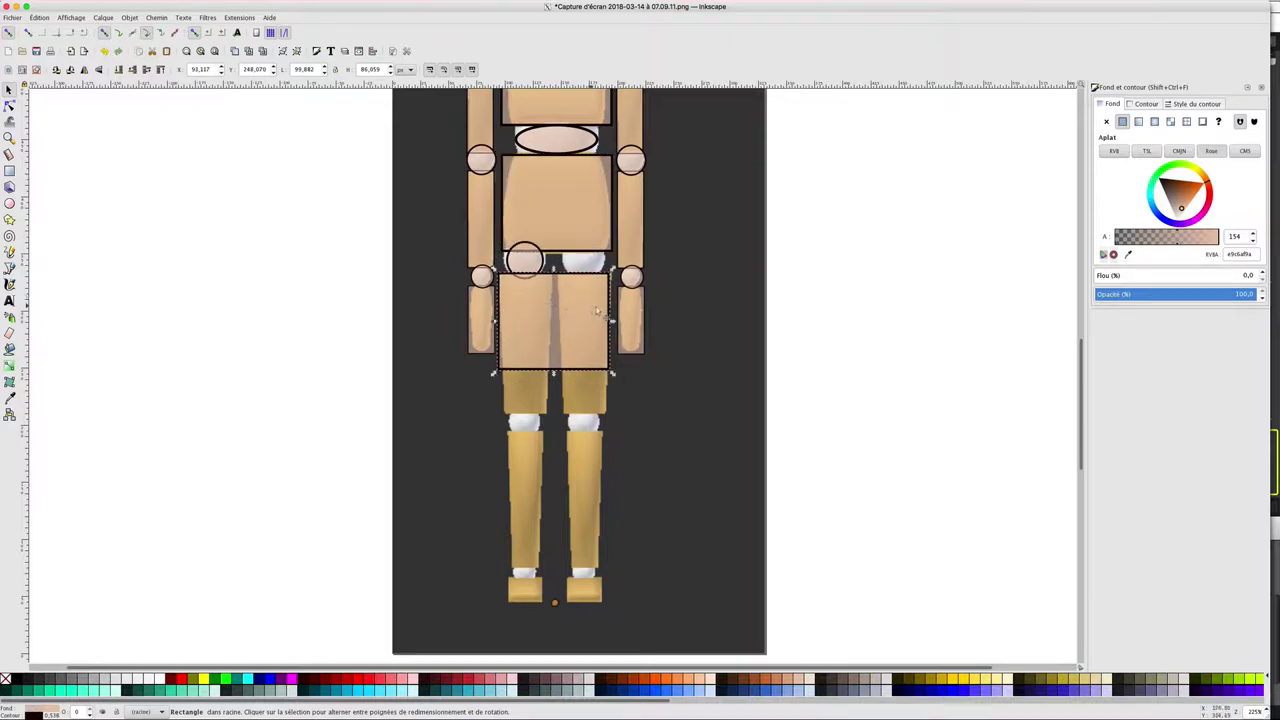
left_click_drag(612, 323, 557, 323)
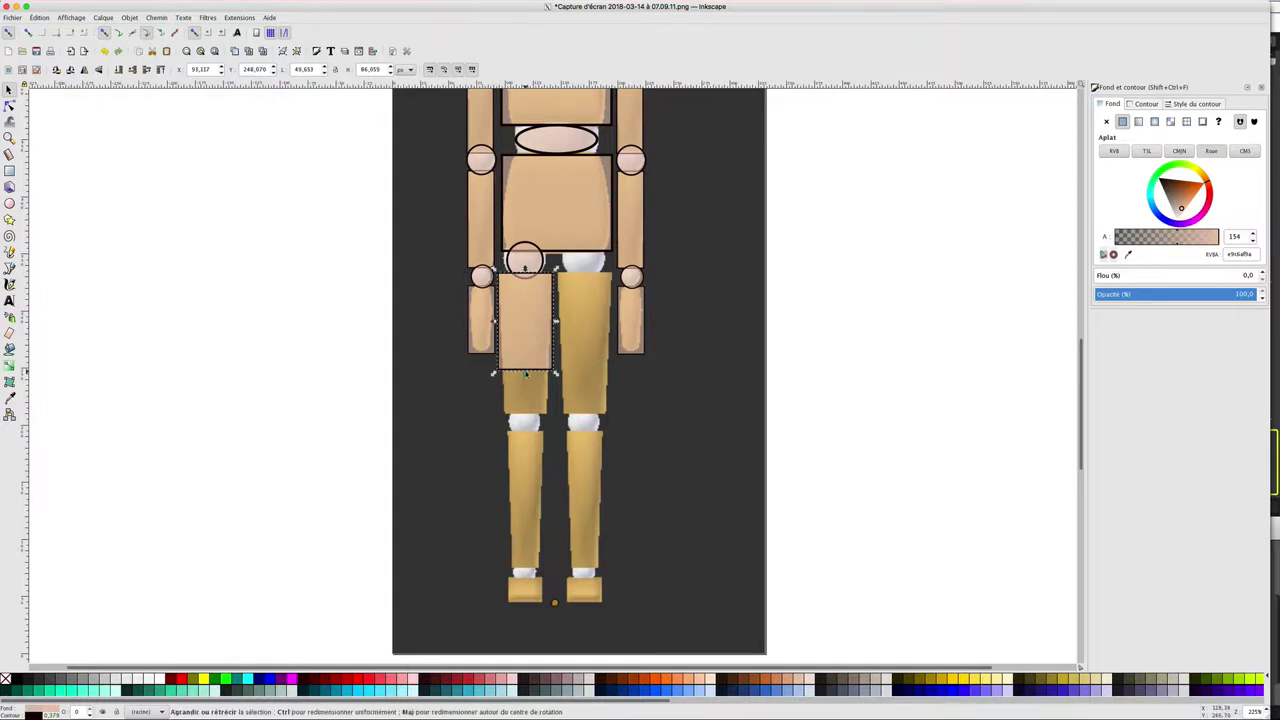
left_click_drag(526, 372, 526, 419)
Copy the hip circle down onto the left knee
left_click(529, 253)
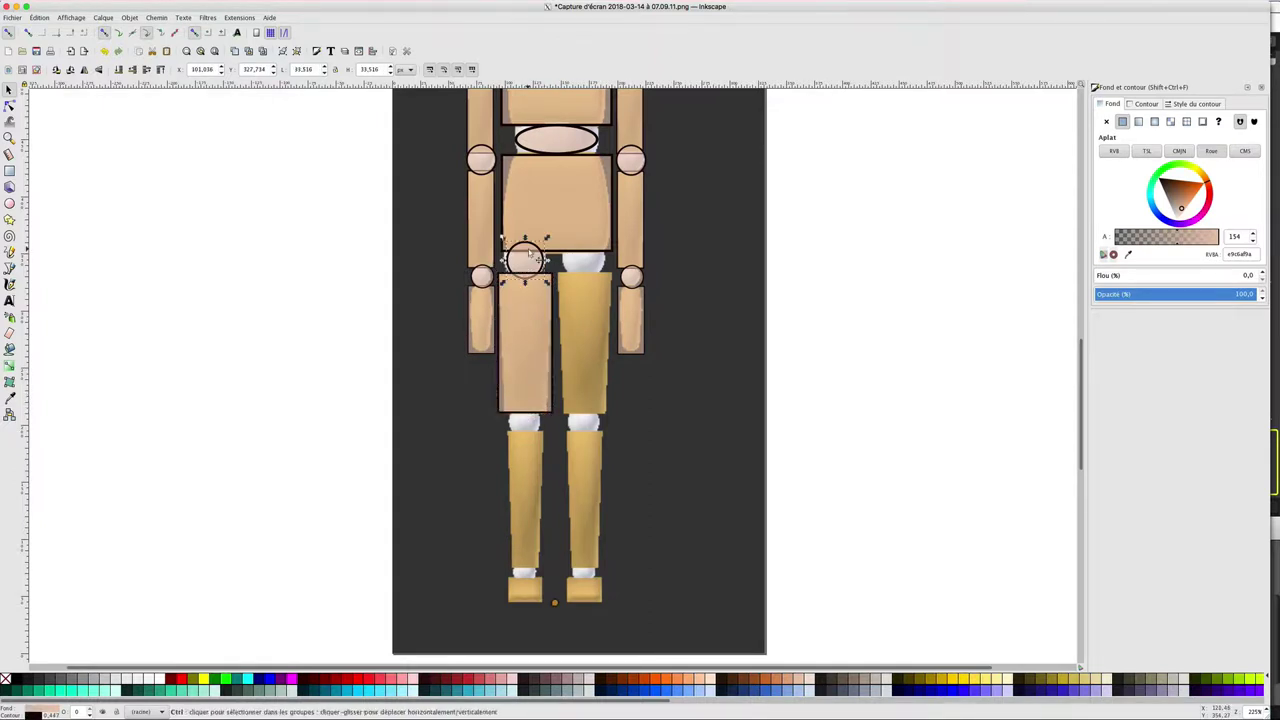
key("ctrl+d")
left_click_drag(526, 280, 528, 417)
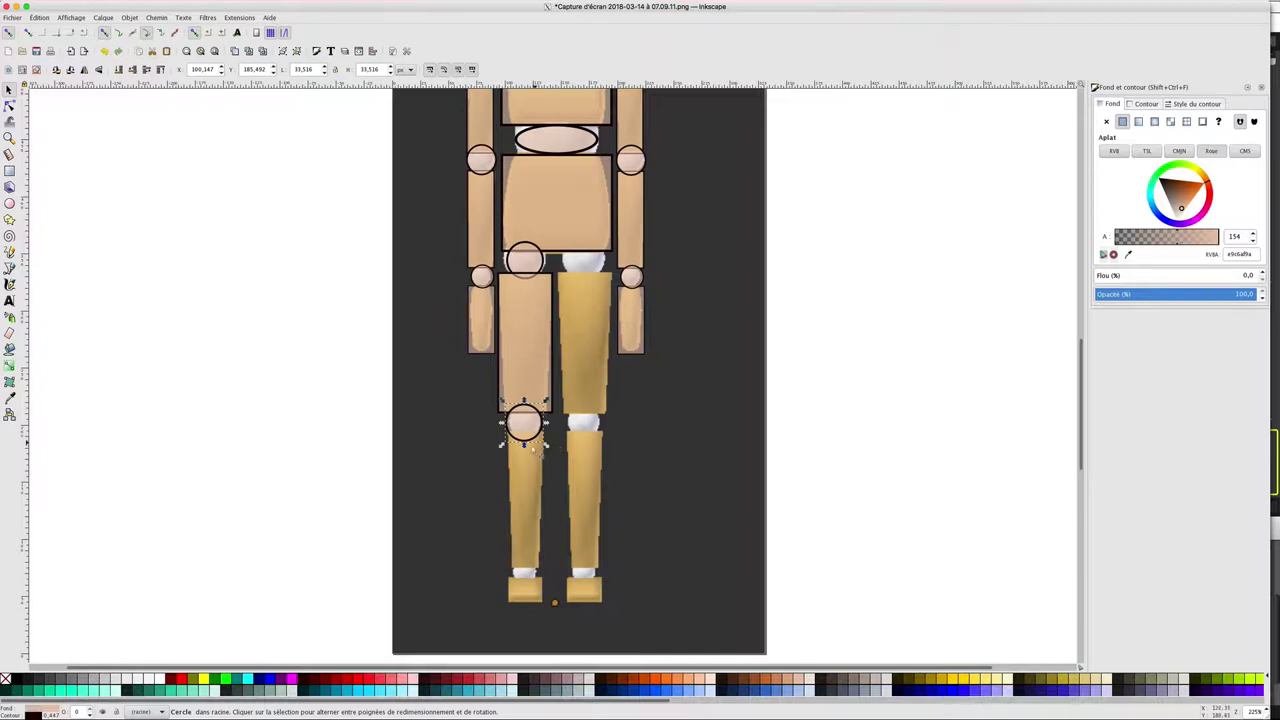
Duplicate the thigh rectangle over the left shin, narrowing and shortening it above the ankle
left_click(530, 349)
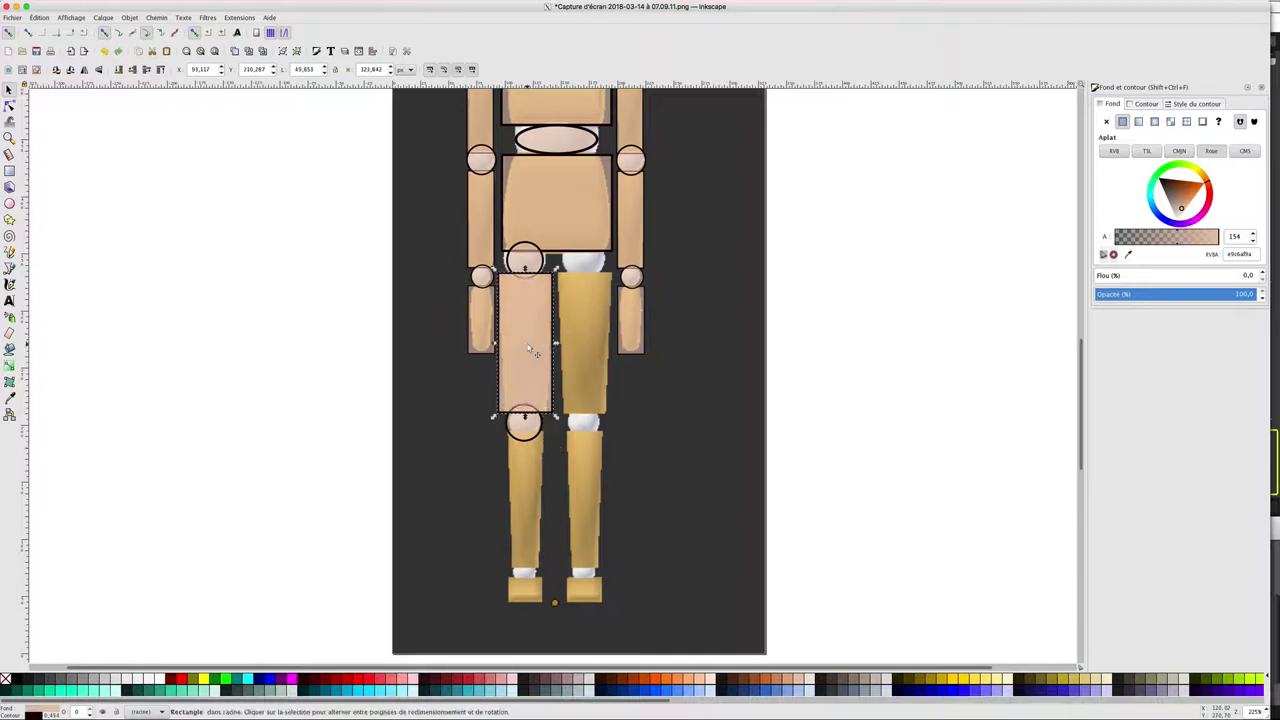
key("ctrl+d")
left_click_drag(529, 301, 527, 463)
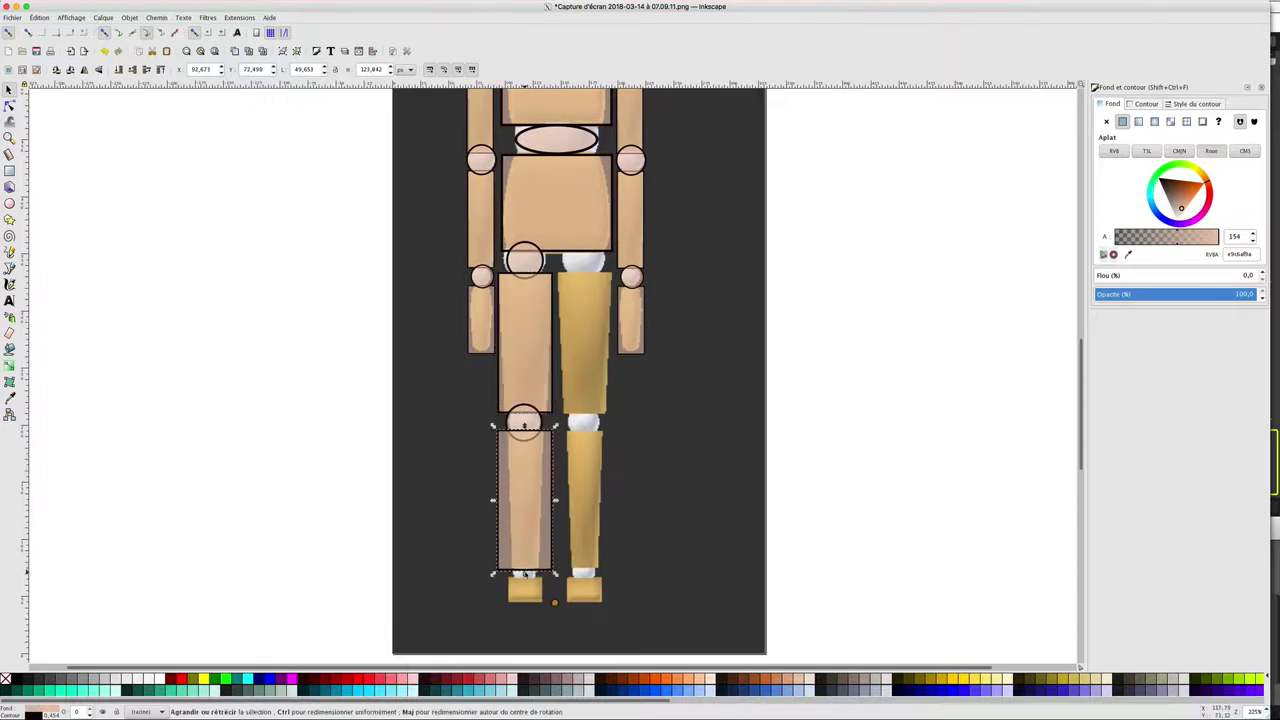
left_click_drag(530, 576, 530, 570)
left_click_drag(556, 500, 504, 500)
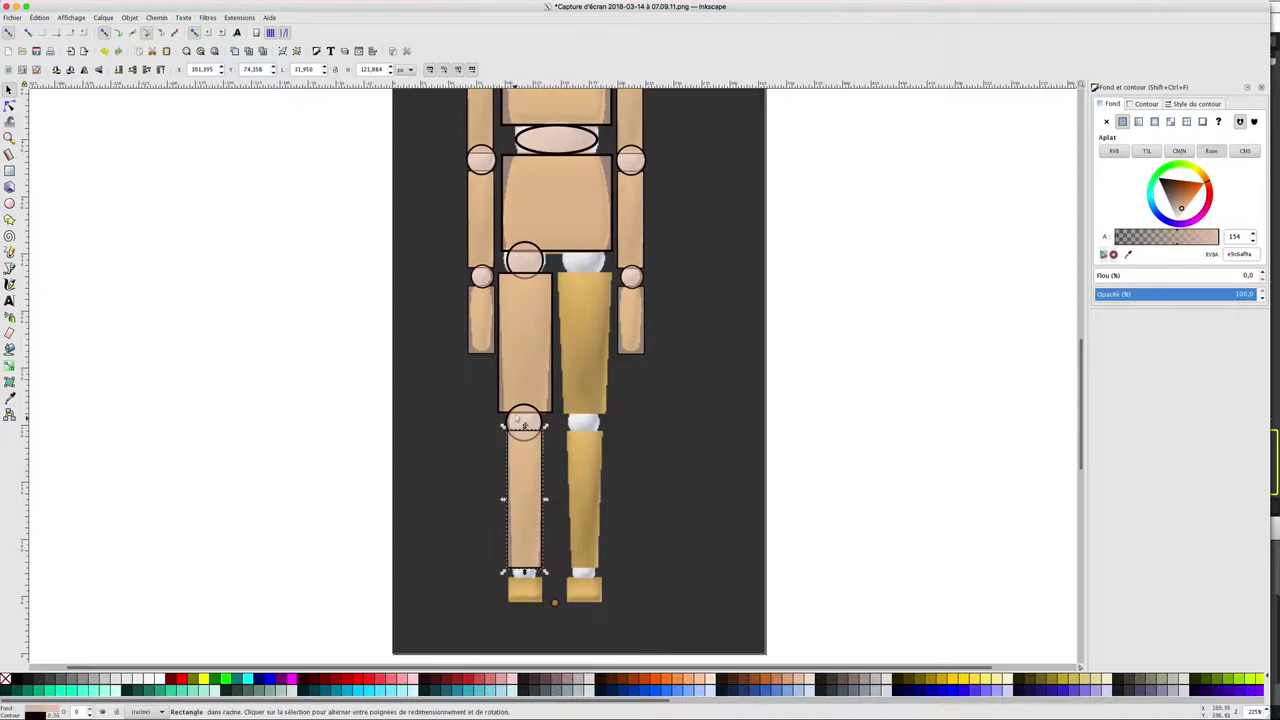
Copy the knee circle to the ankle, shrink it, and reposition the lower-leg piece
left_click(521, 412)
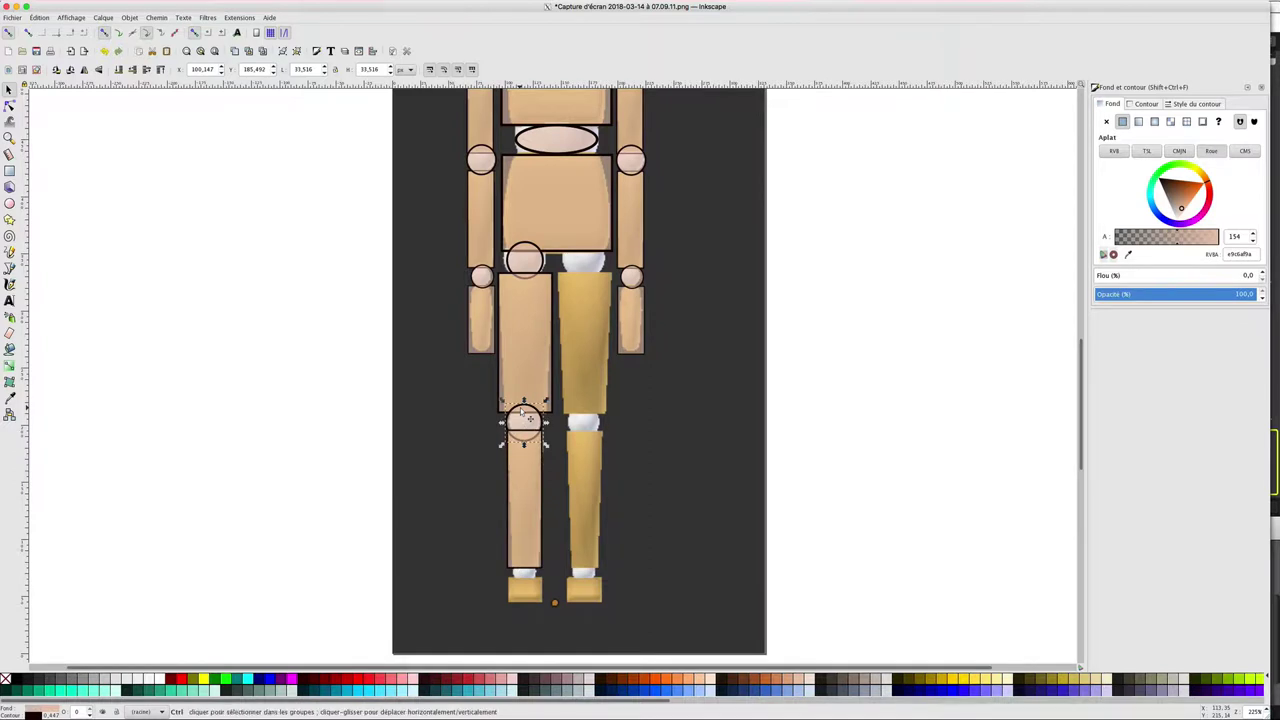
key("Page_Down")
left_click_drag(524, 474, 528, 566)
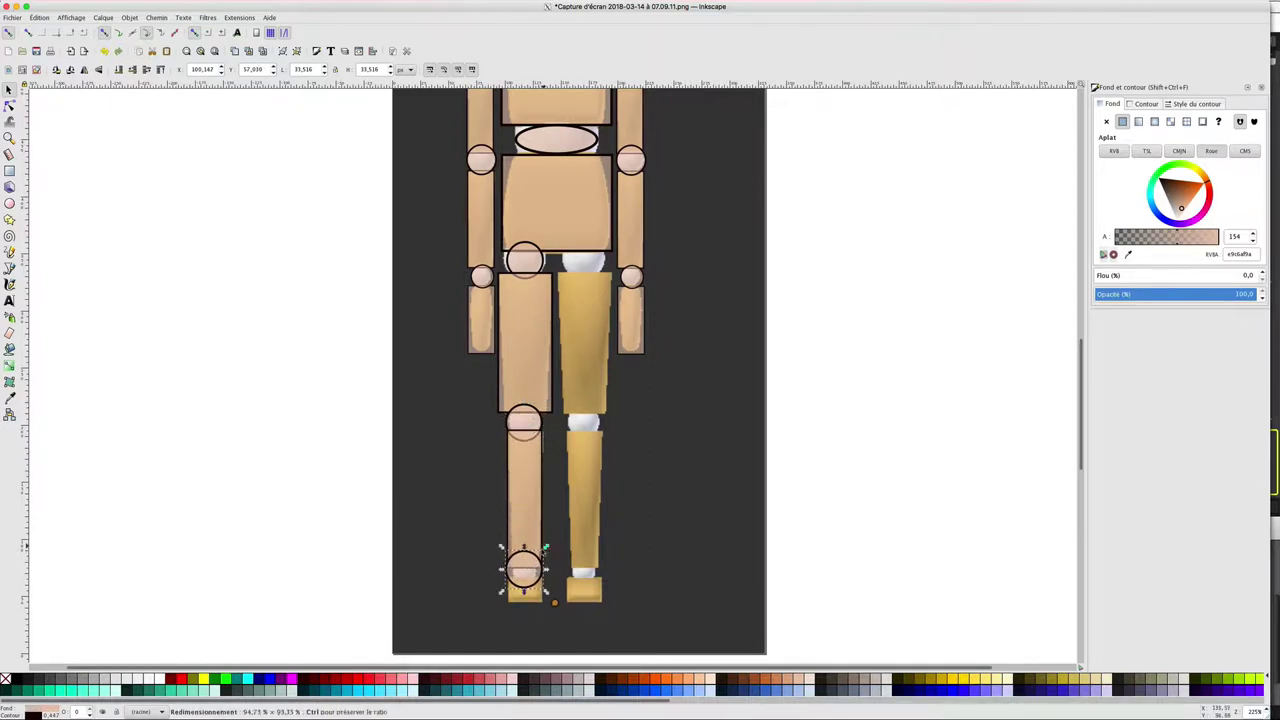
left_click_drag(546, 548, 526, 574)
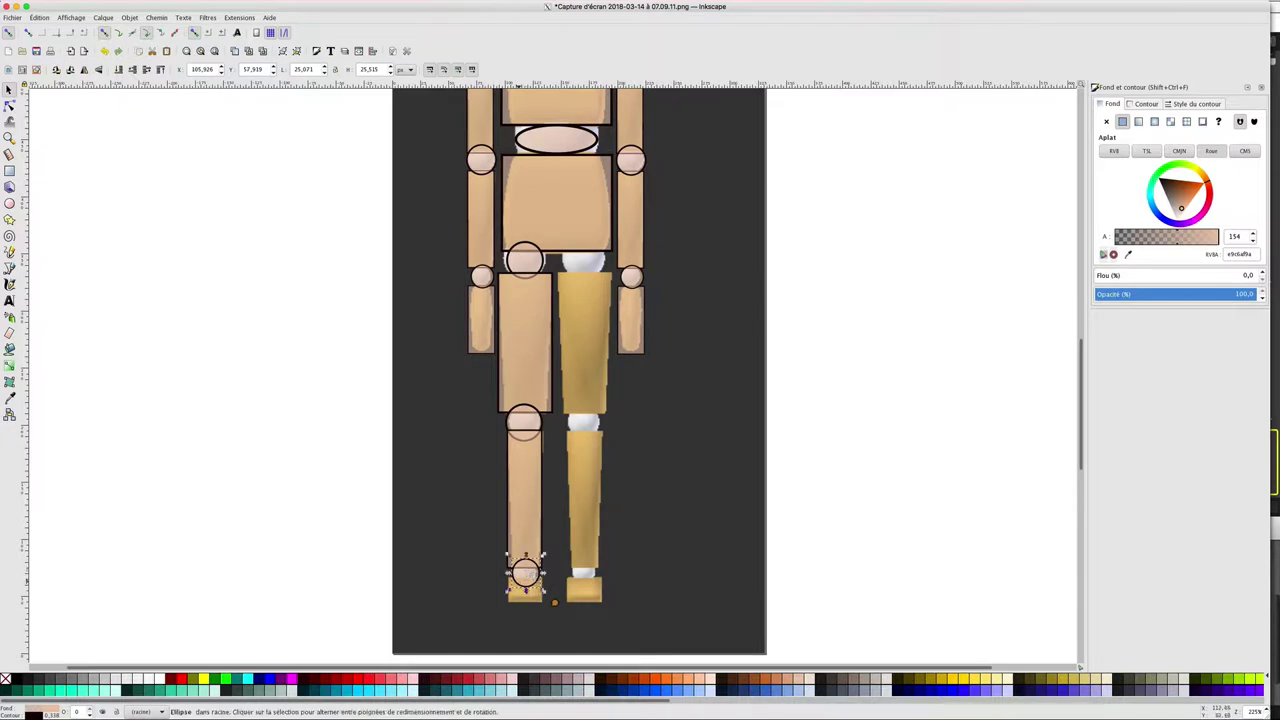
left_click(526, 462)
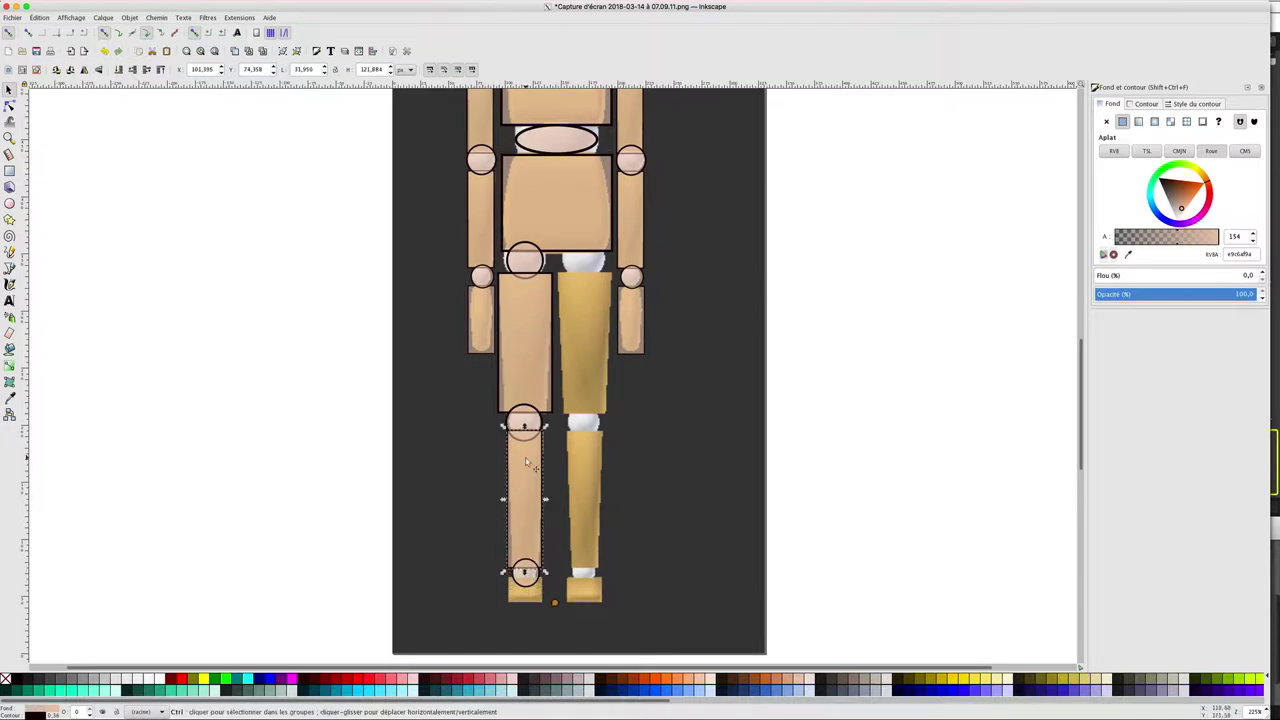
left_click_drag(525, 457, 529, 578)
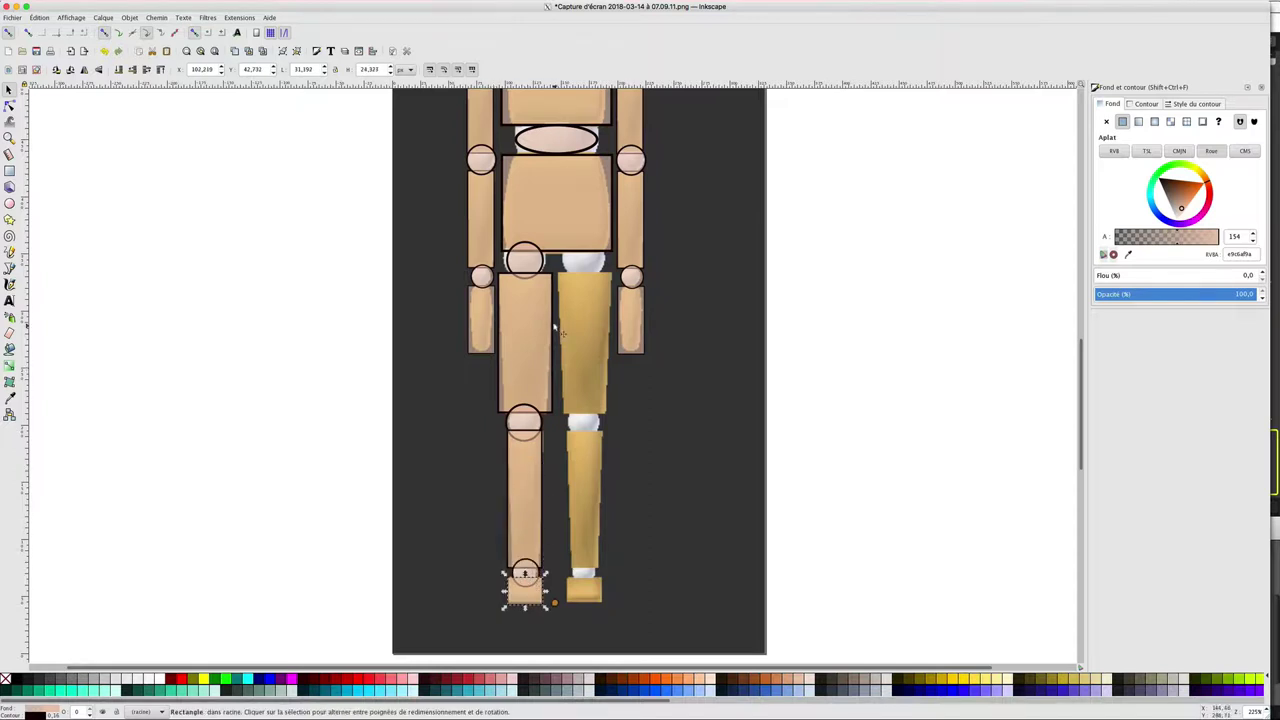
left_click(922, 304)
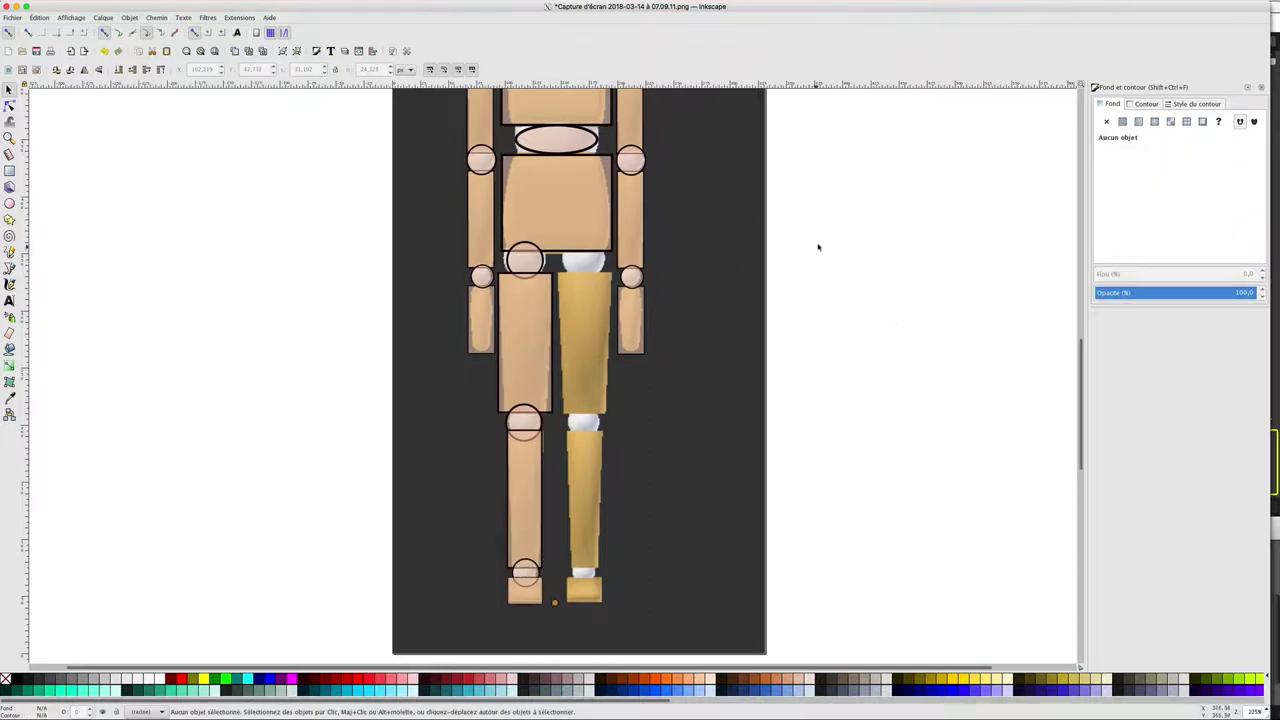
Select the left-leg pieces plus hip circle and duplicate them onto the right leg
left_click_drag(818, 247, 494, 608)
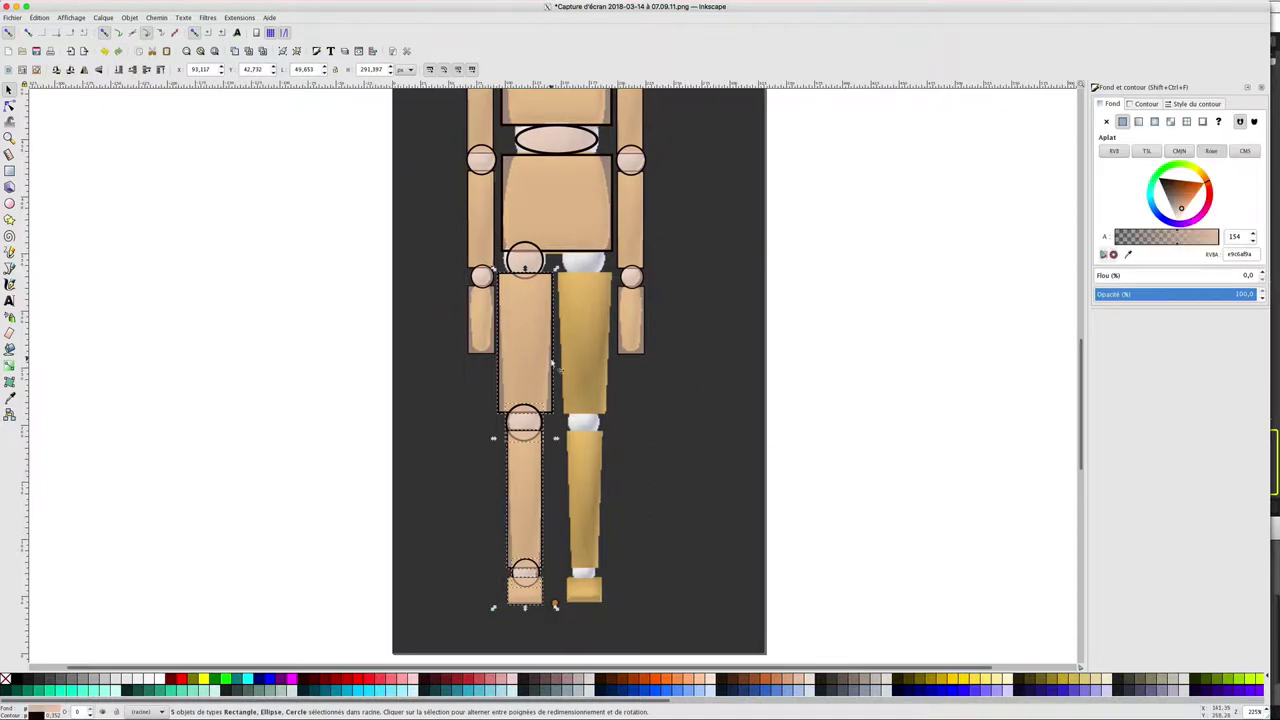
left_click(527, 257, "shift")
key("ctrl+d")
mouse_move(527, 257)
left_mouse_down()
mouse_move(582, 274)
mouse_move(582, 252)
mouse_move(590, 261)
left_mouse_up()
scroll(651, 248, "up", 1)
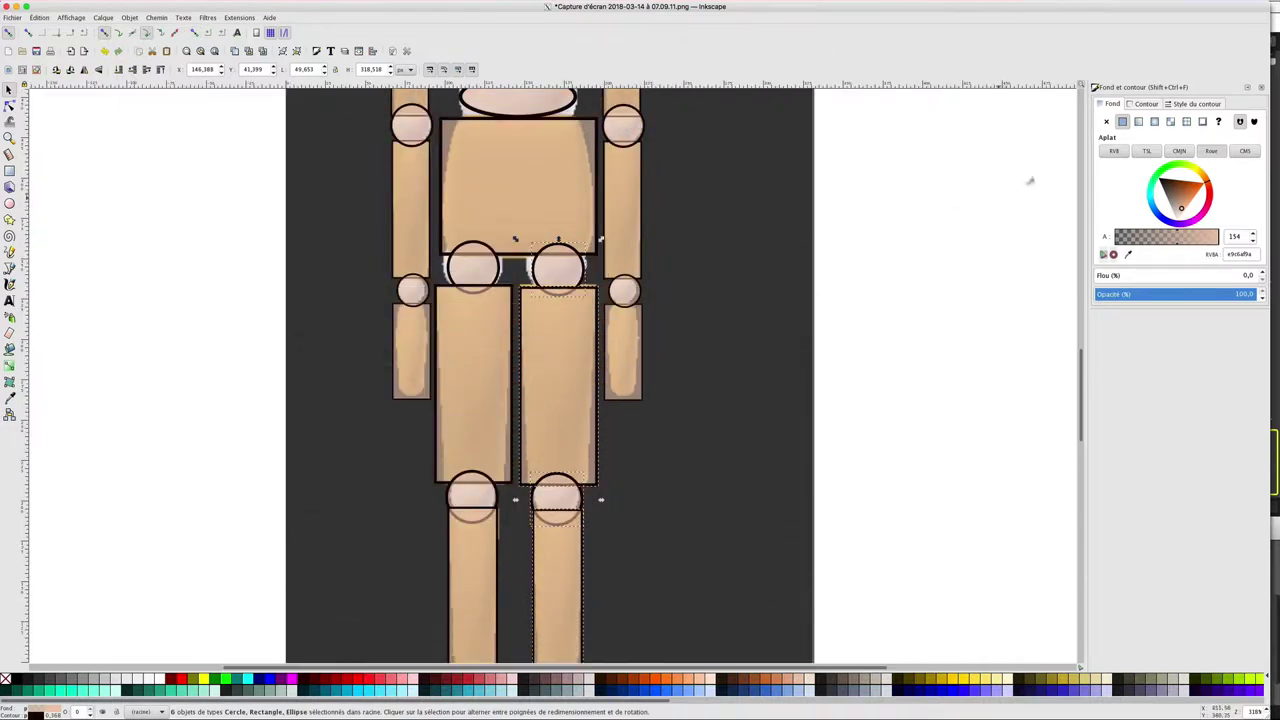
left_click_drag(1082, 352, 1076, 272)
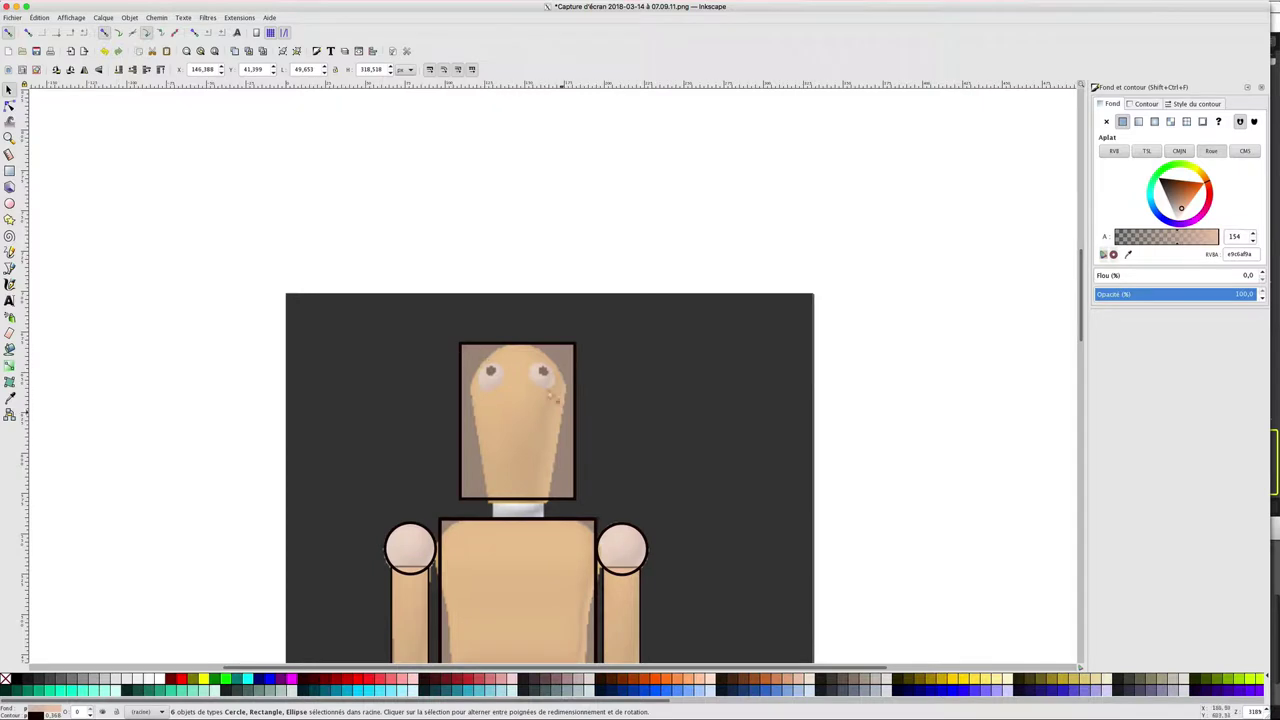
Fully round the head rectangle's corners (Ry 35,968) into an oval outline
left_click(532, 354)
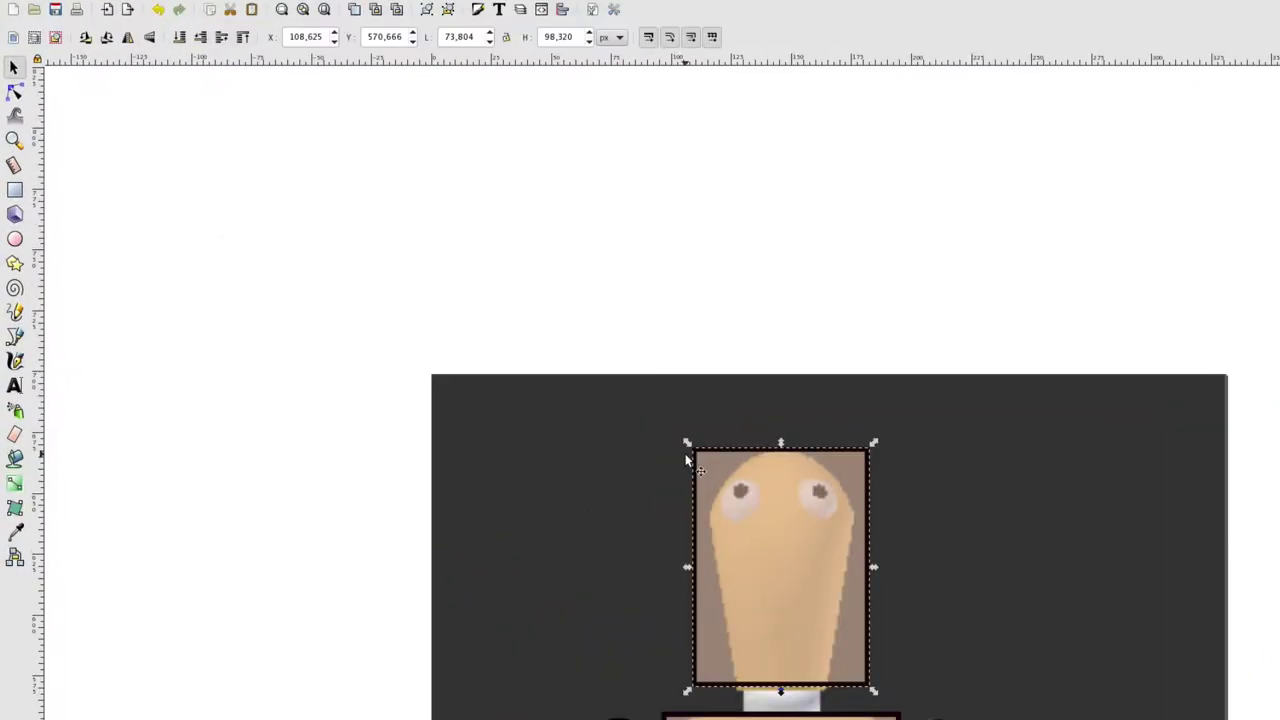
left_click(14, 190)
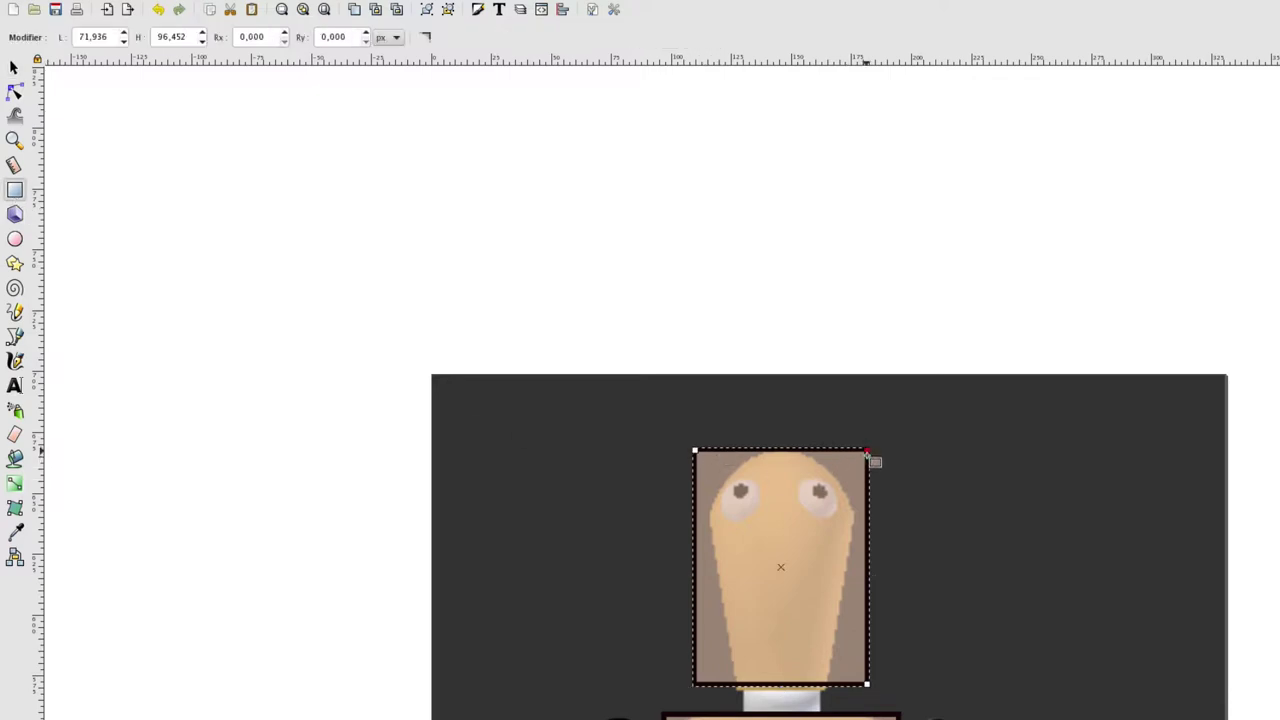
left_click_drag(867, 452, 865, 546)
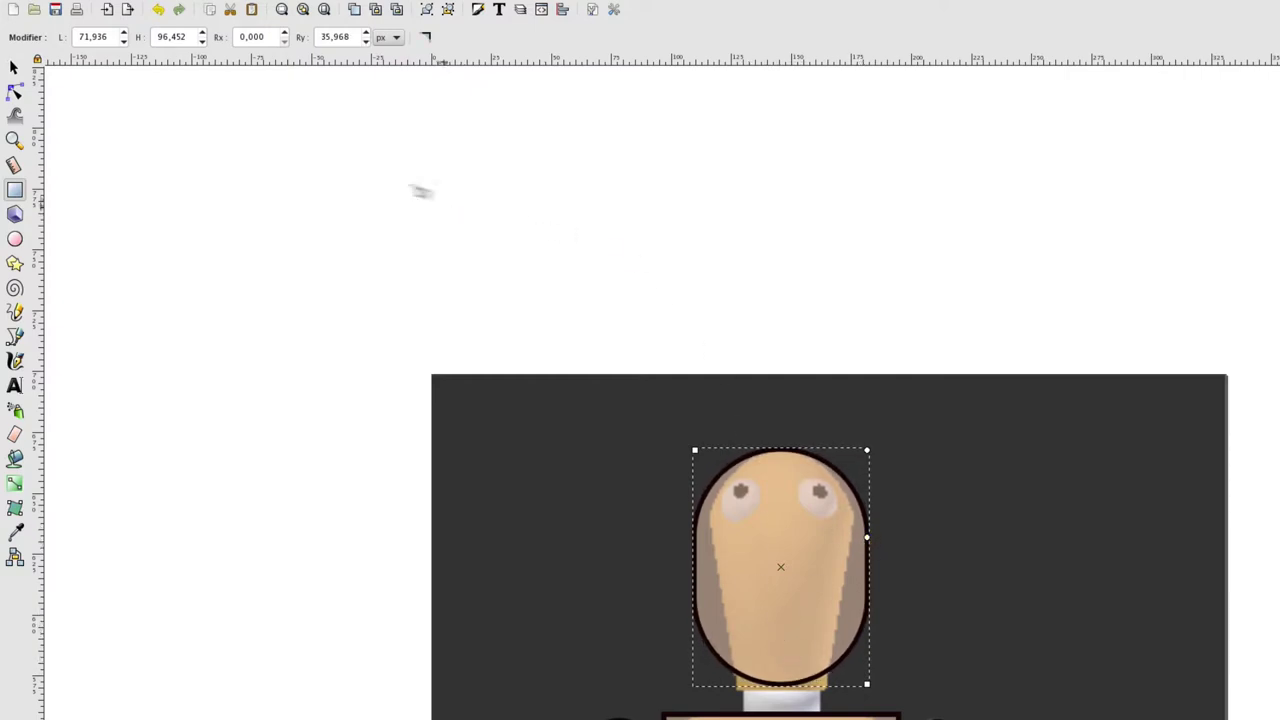
left_click(14, 91)
Convert the oval head to a path and pull its lower-left side in toward the chin
left_click(333, 37)
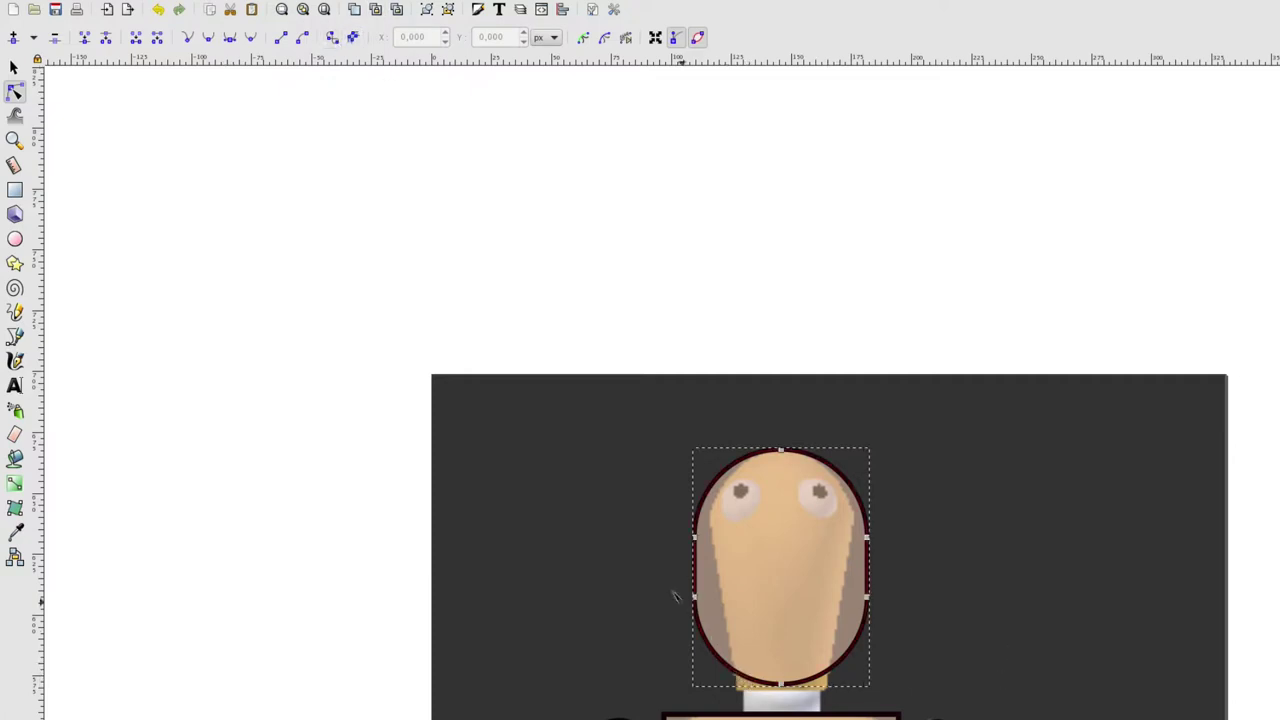
left_click_drag(660, 580, 803, 708)
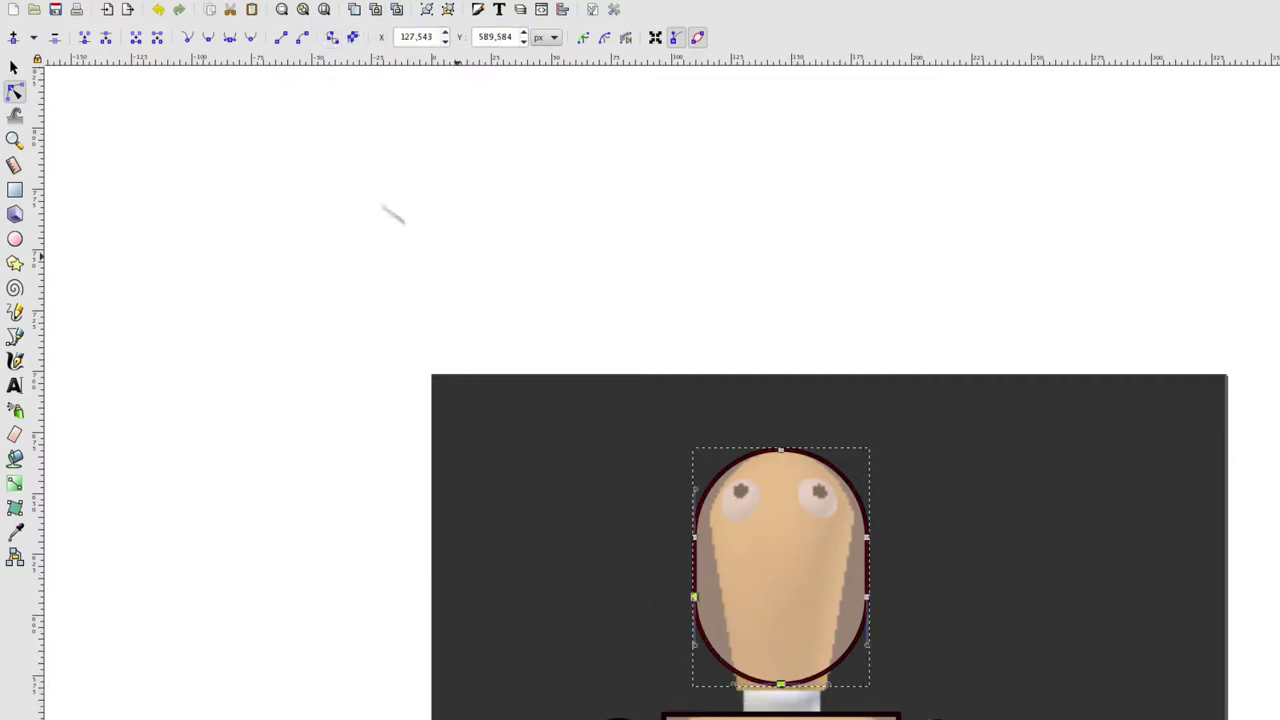
left_click(13, 40)
left_click_drag(719, 659, 720, 662)
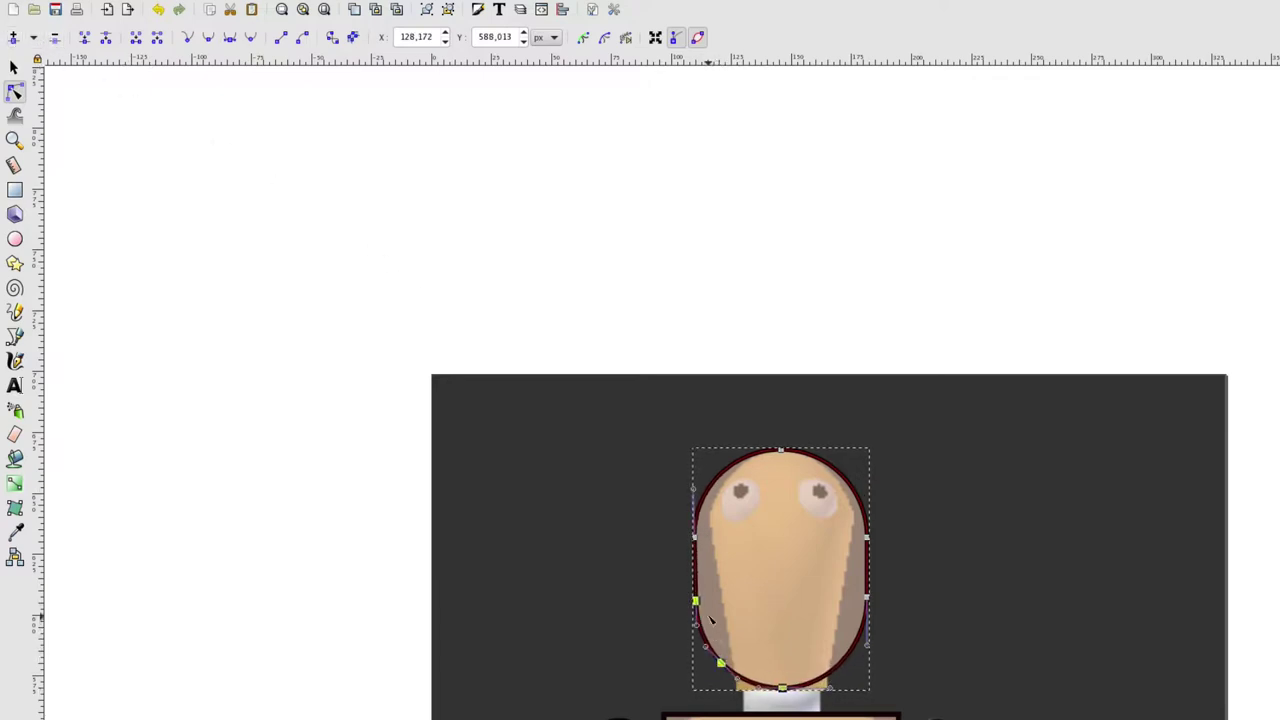
left_click_drag(700, 610, 713, 607)
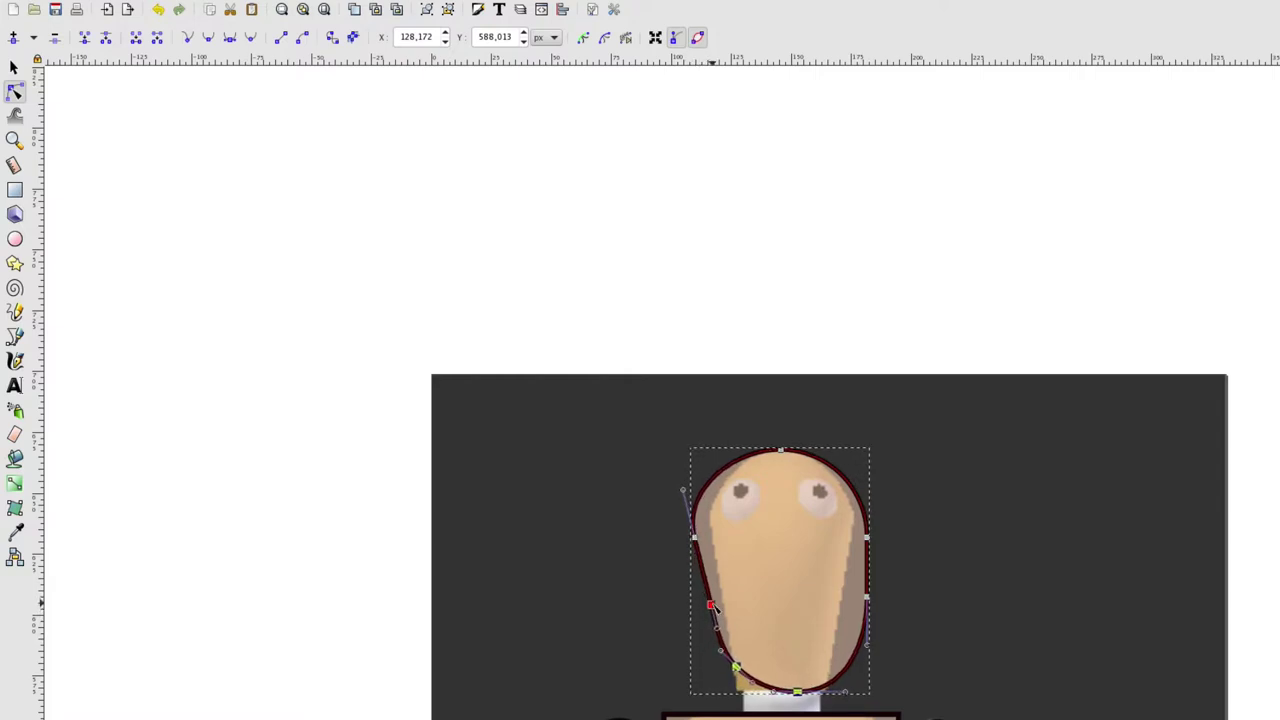
left_click(711, 605)
key("ctrl+z")
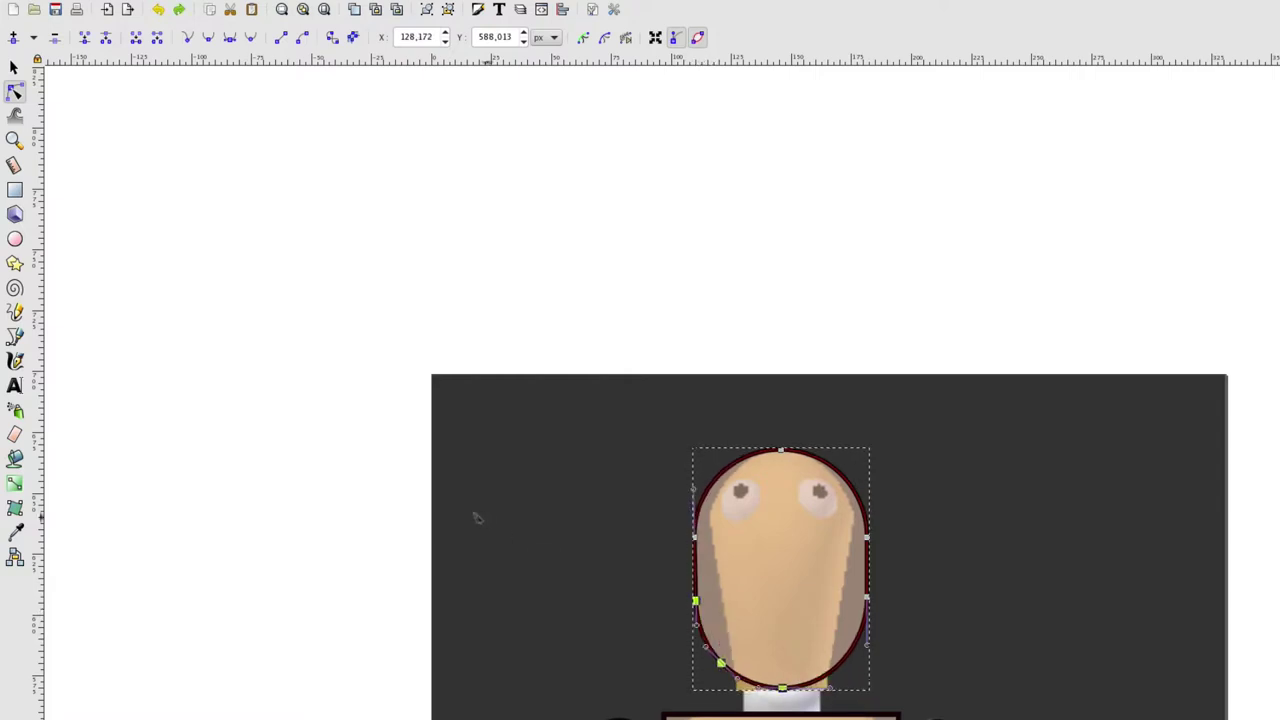
left_click_drag(660, 582, 718, 602)
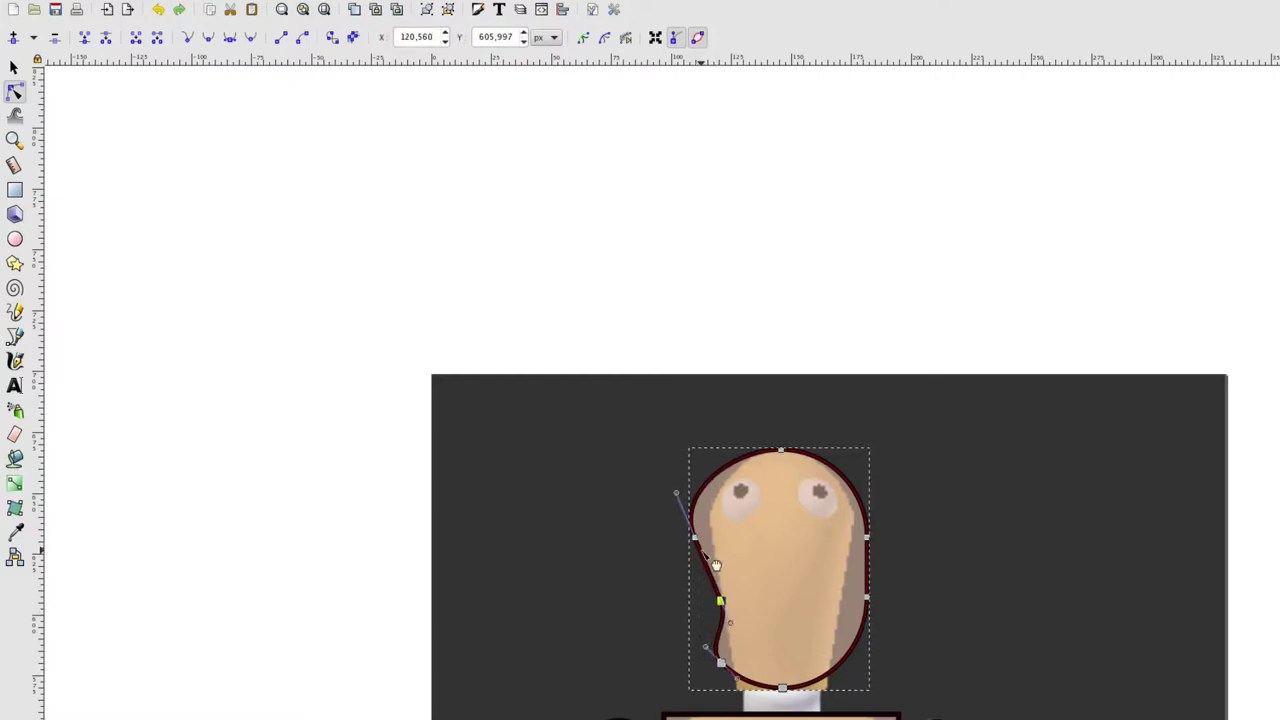
Narrow the head's upper-left and right sides and adjust the lower-left curve
left_click_drag(694, 538, 709, 538)
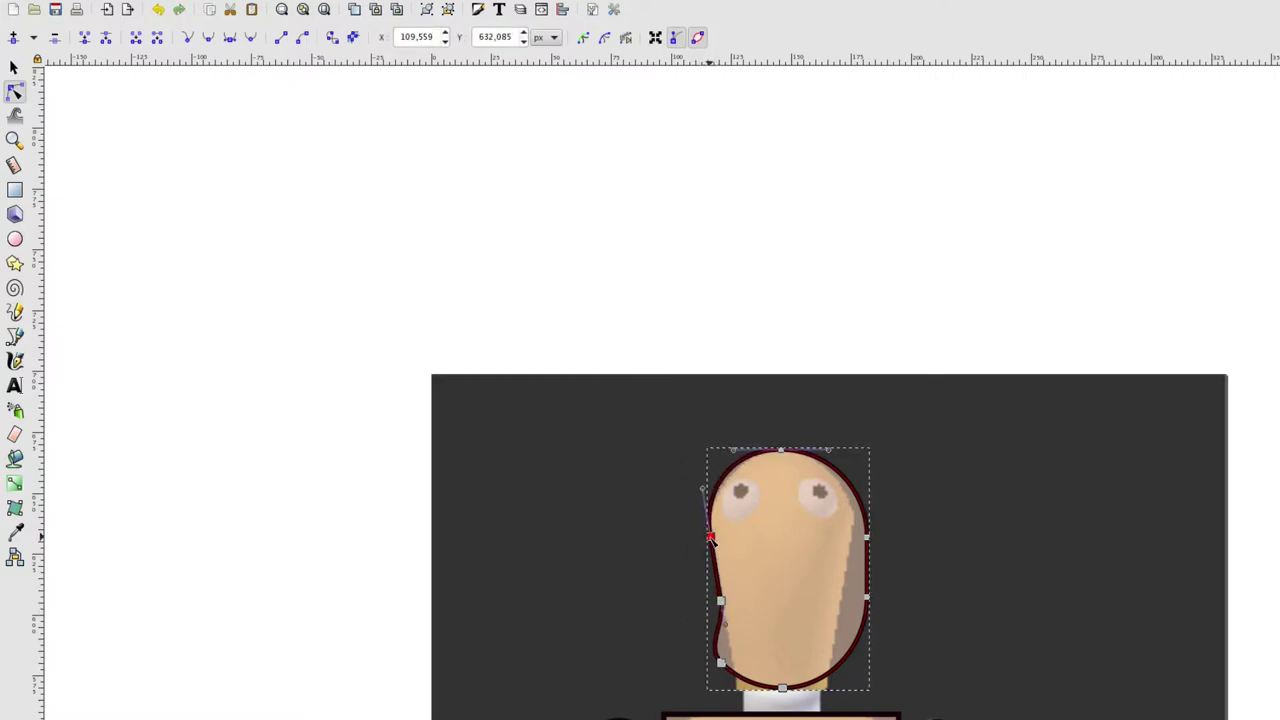
left_click_drag(866, 540, 859, 538)
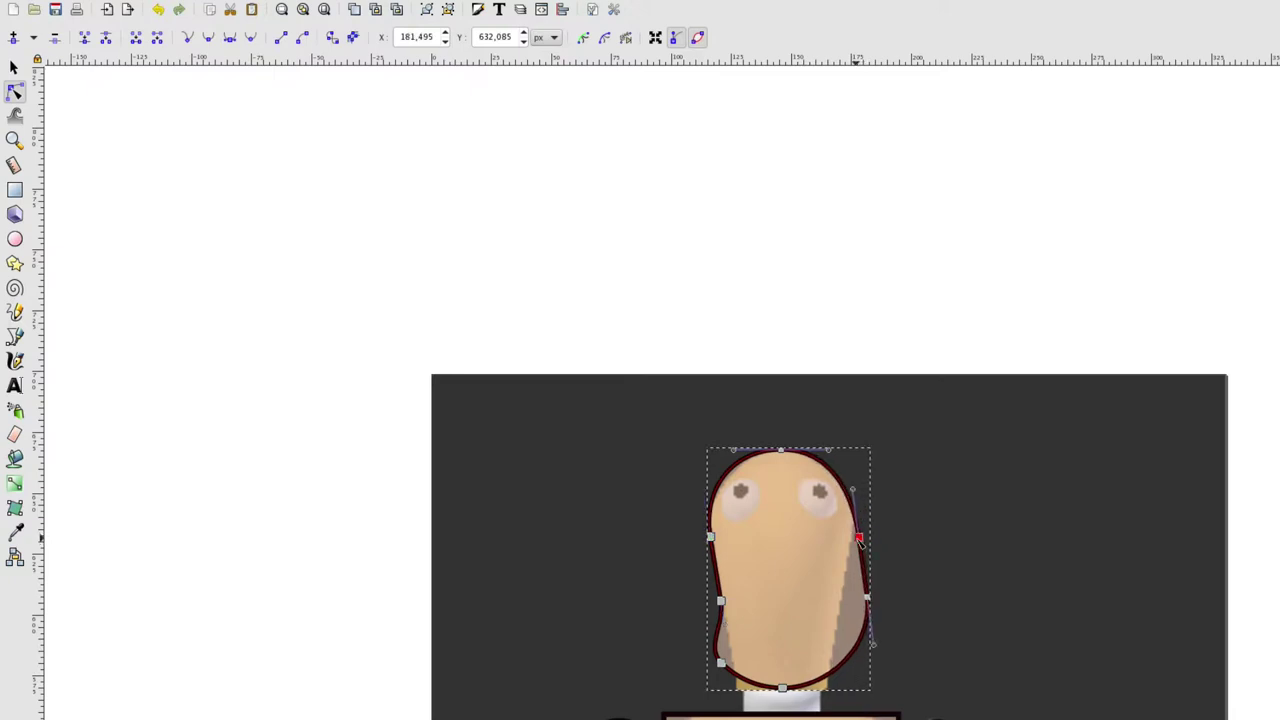
left_click_drag(866, 598, 845, 597)
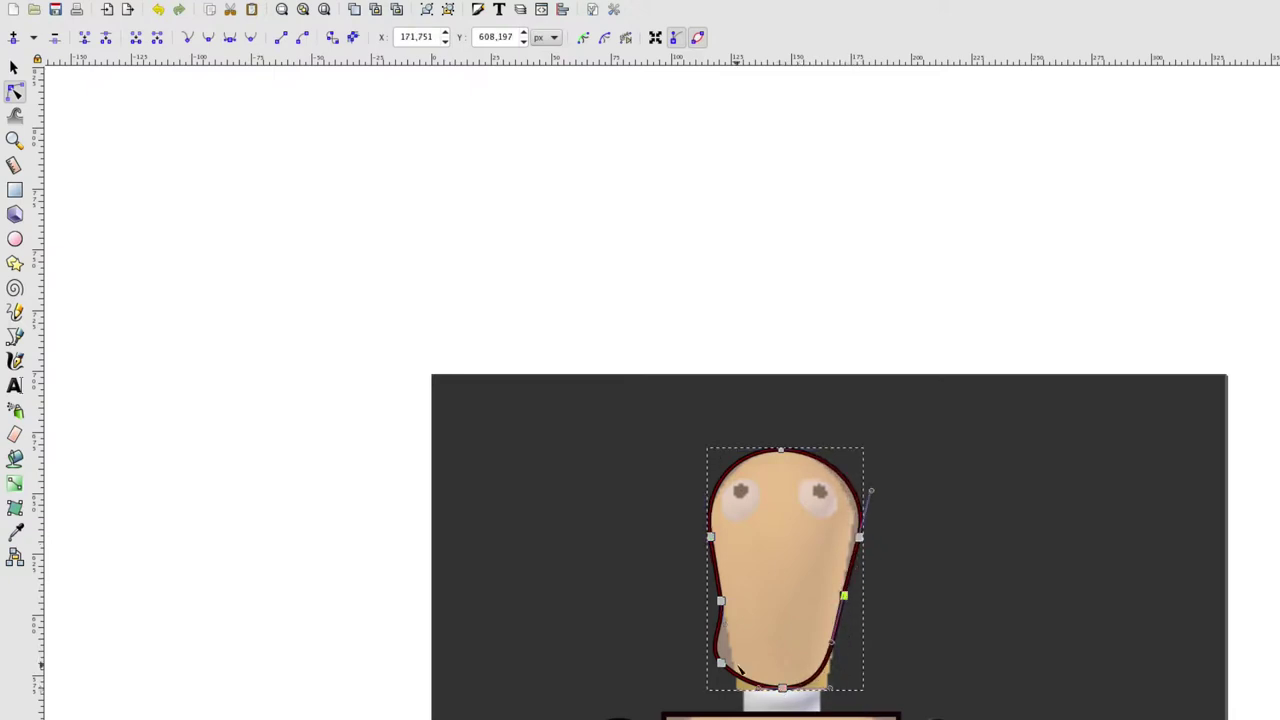
left_click_drag(721, 664, 740, 690)
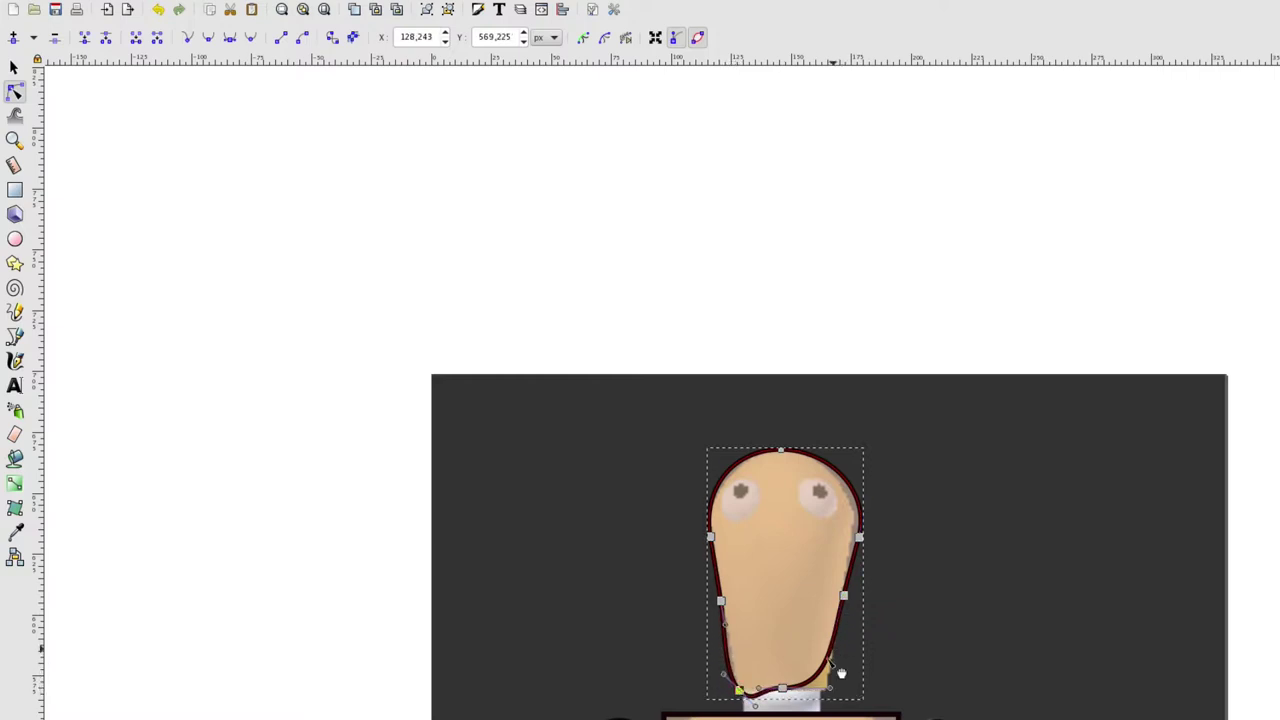
Add bottom nodes, straighten the chin segments and delete the pointed chin node
left_click_drag(926, 587, 776, 705)
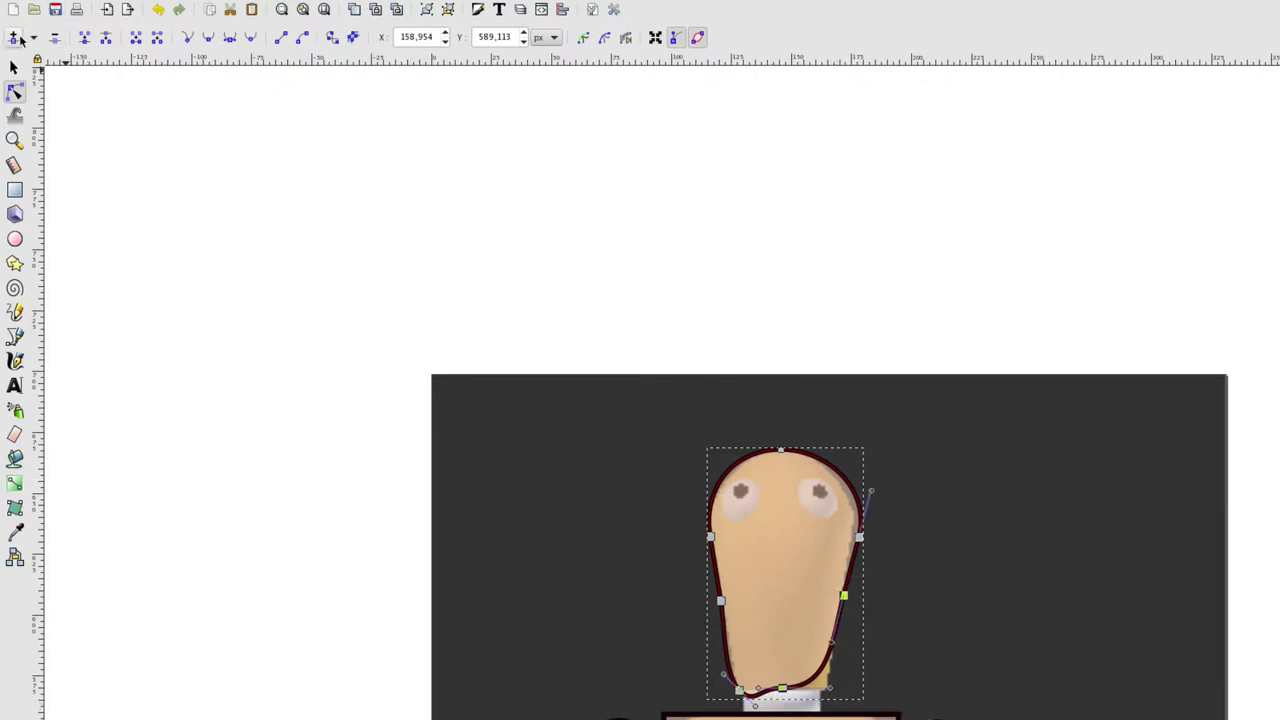
left_click(20, 38)
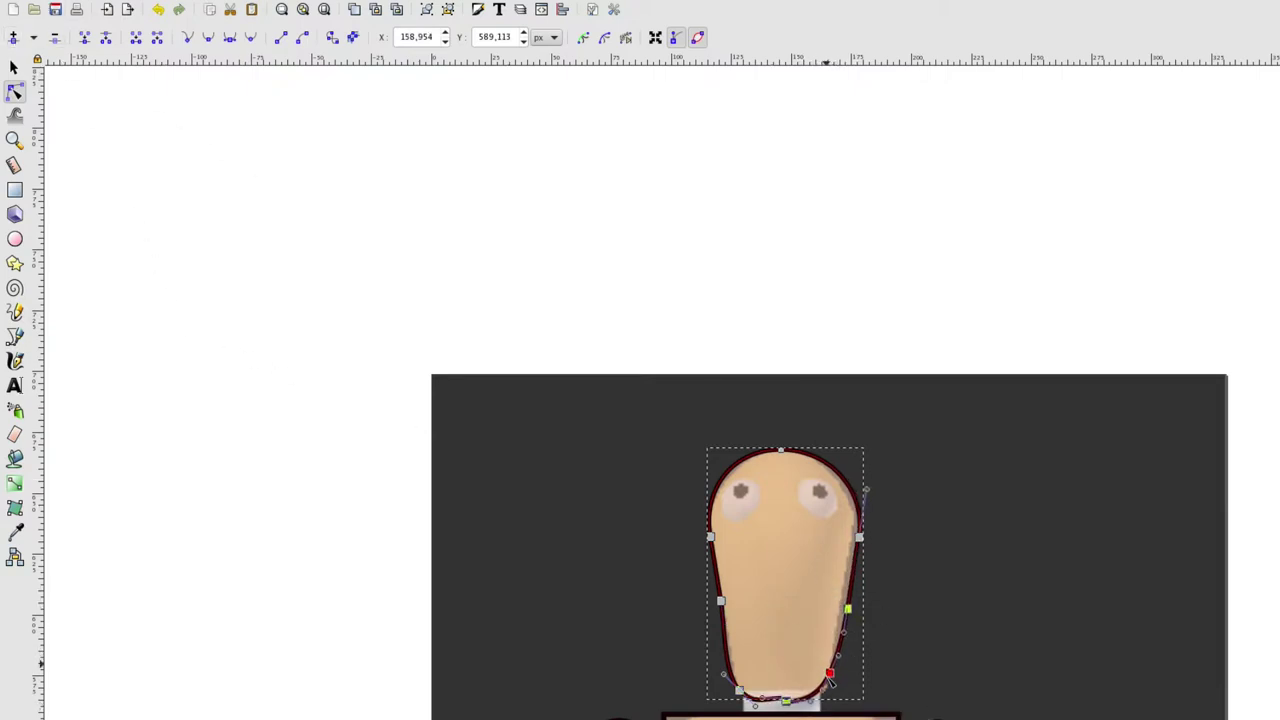
left_click(830, 677, "shift")
left_click_drag(848, 712, 703, 668)
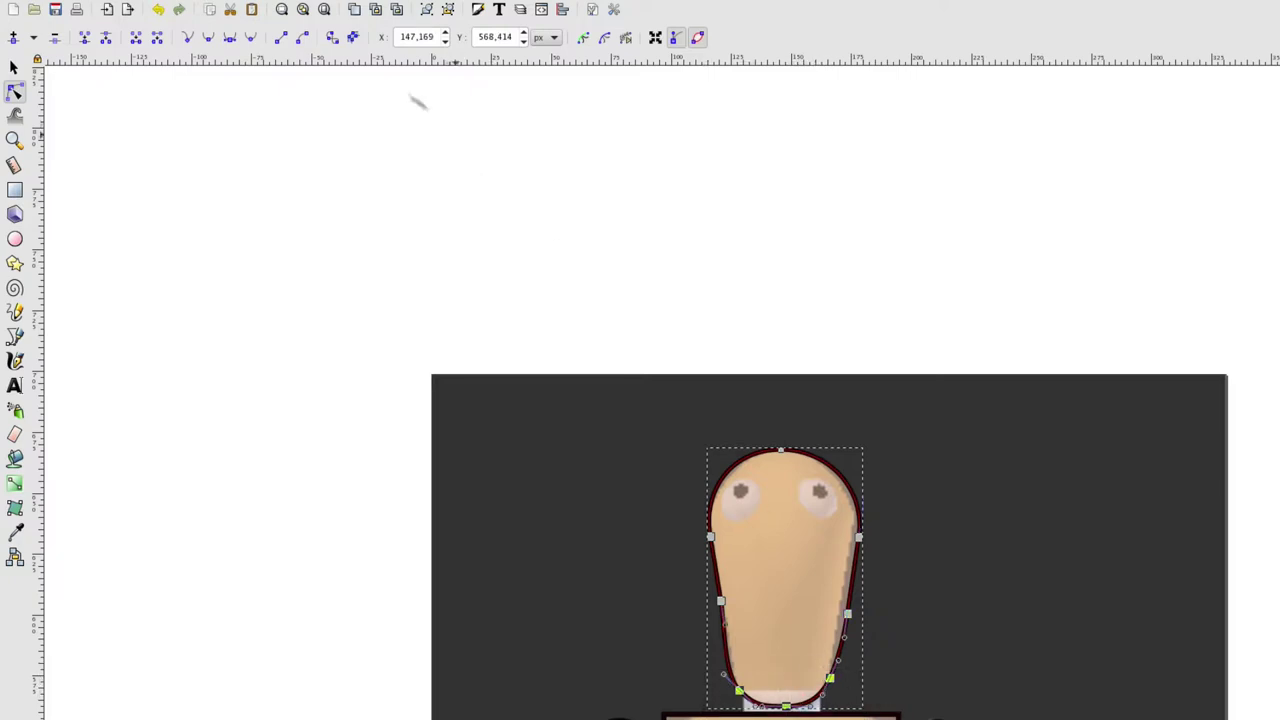
left_click(282, 38)
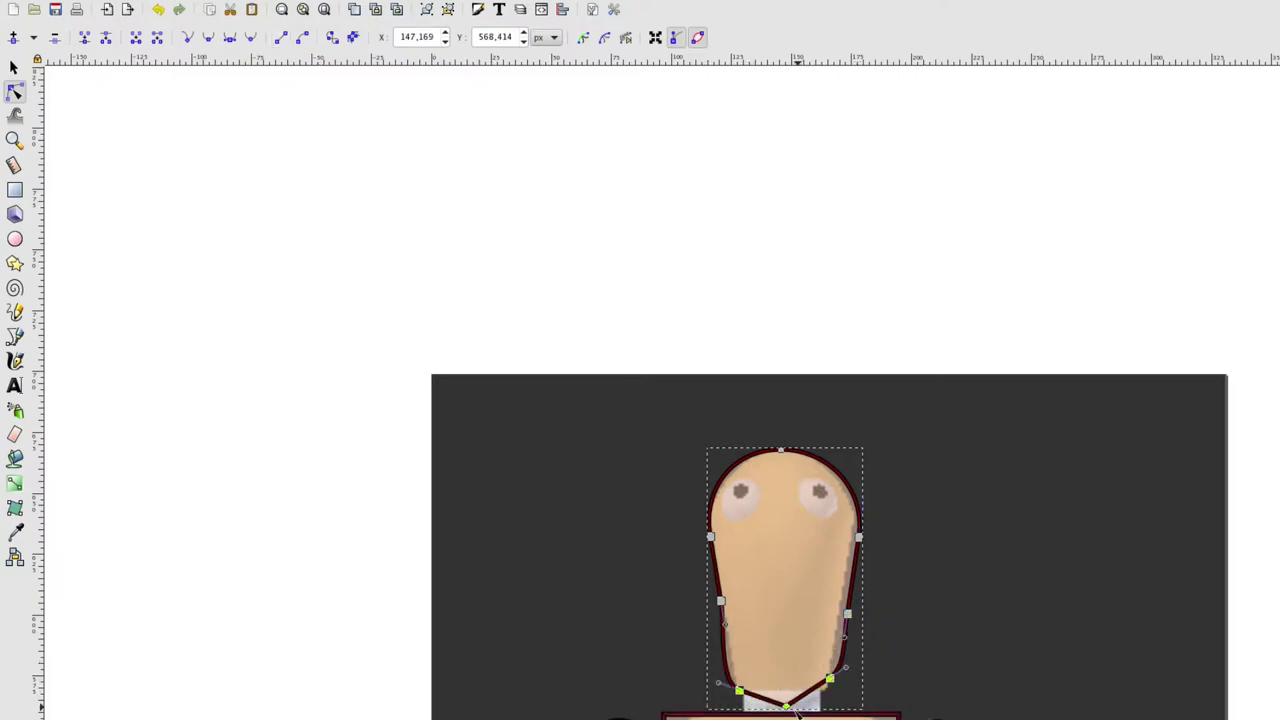
mouse_move(680, 669)
left_mouse_down()
mouse_move(845, 718)
mouse_move(788, 693)
mouse_move(743, 693)
left_mouse_up()
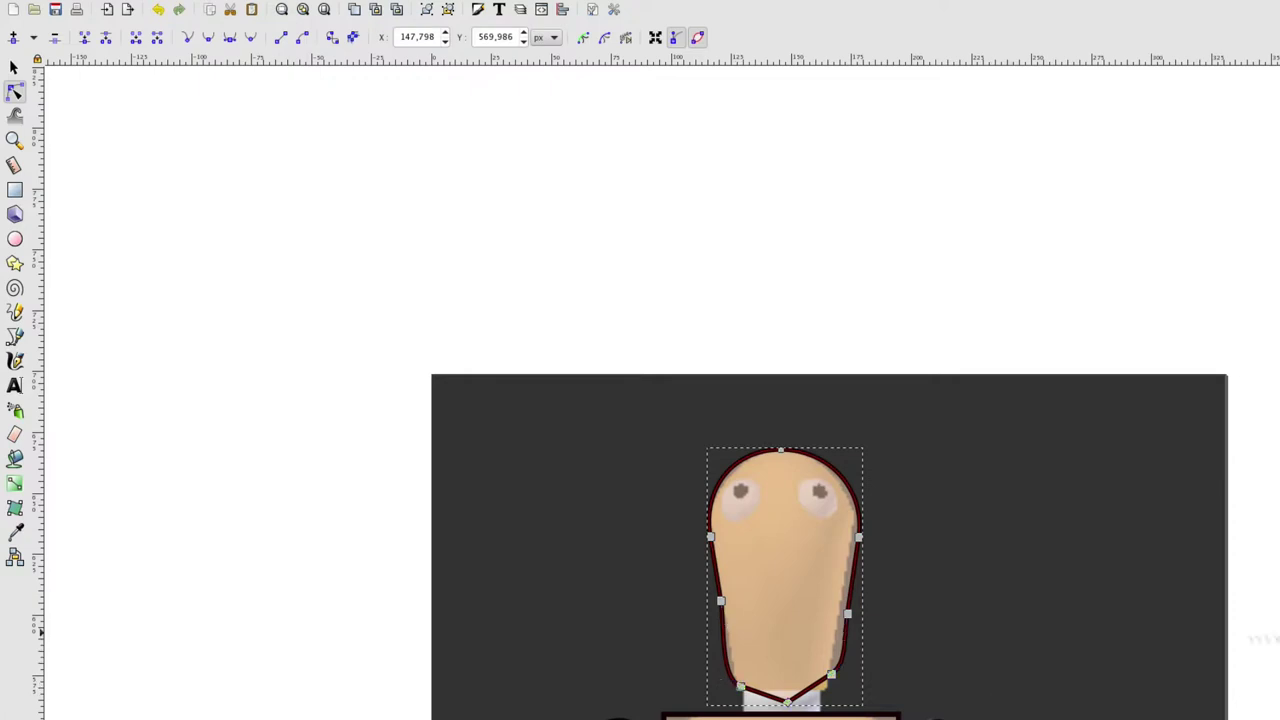
left_click(788, 703)
left_click(57, 38)
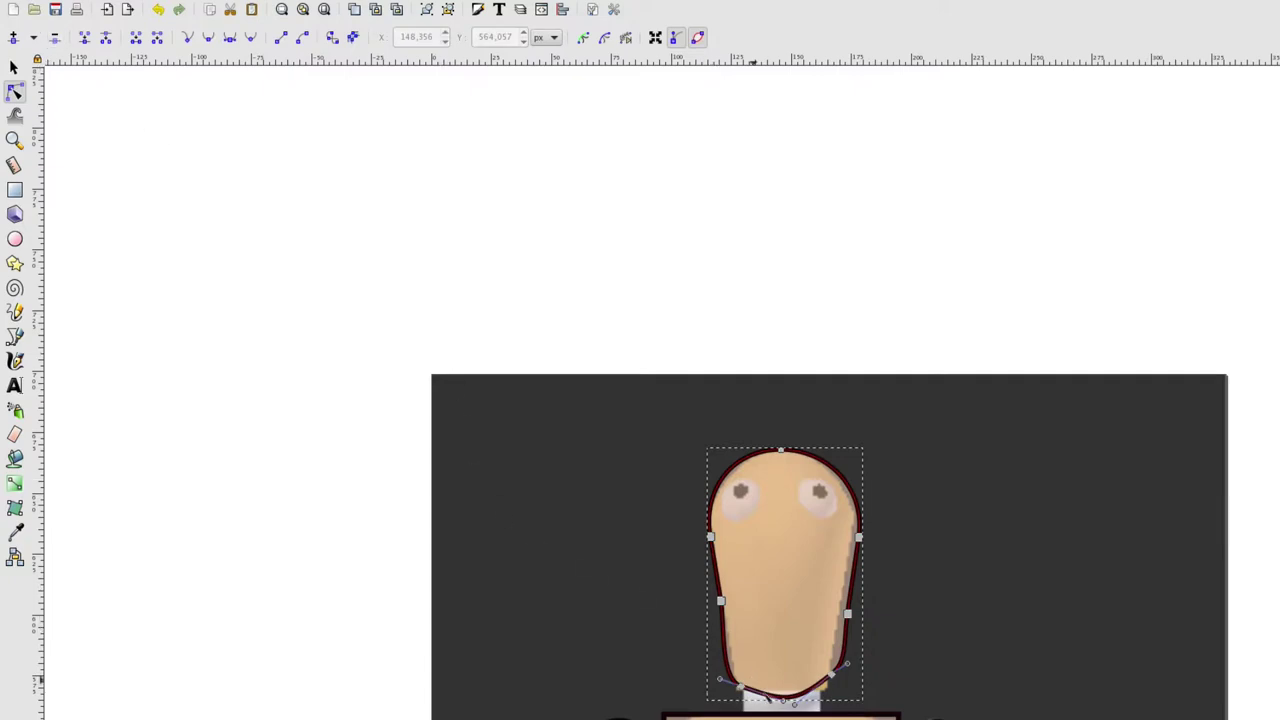
left_click_drag(786, 703, 788, 695)
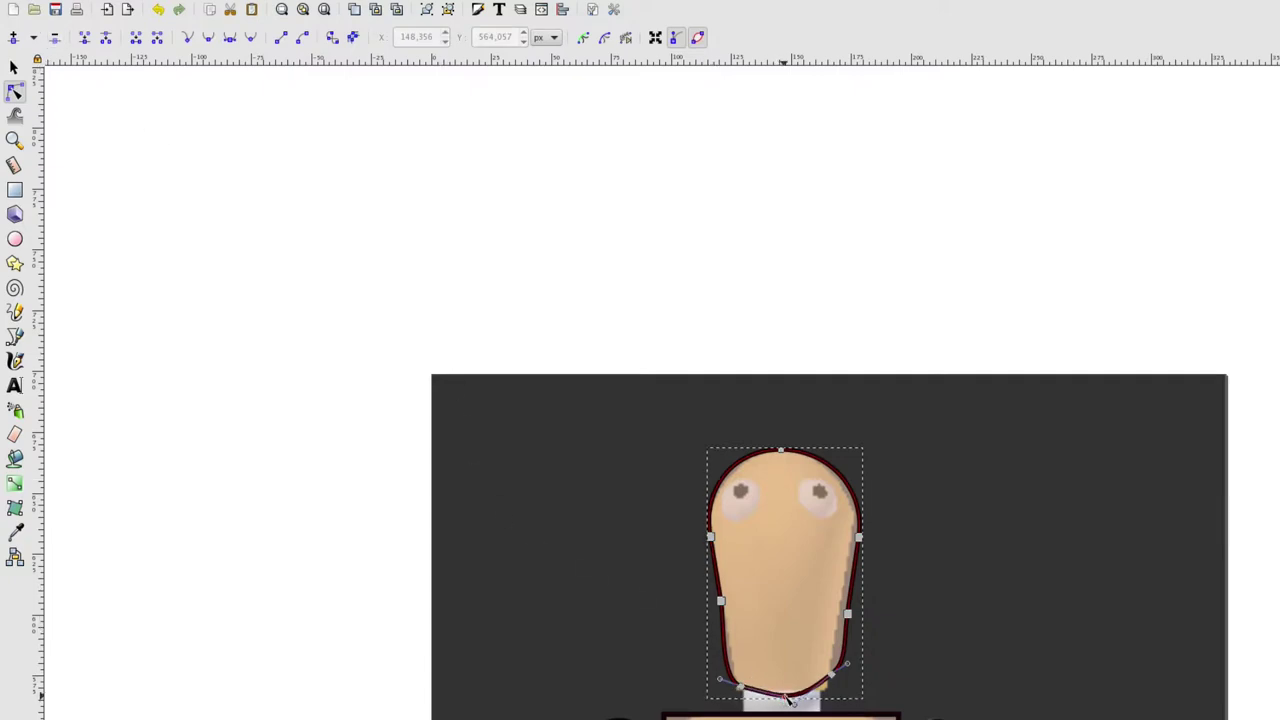
scroll(1000, 508, "down", 2, "ctrl")
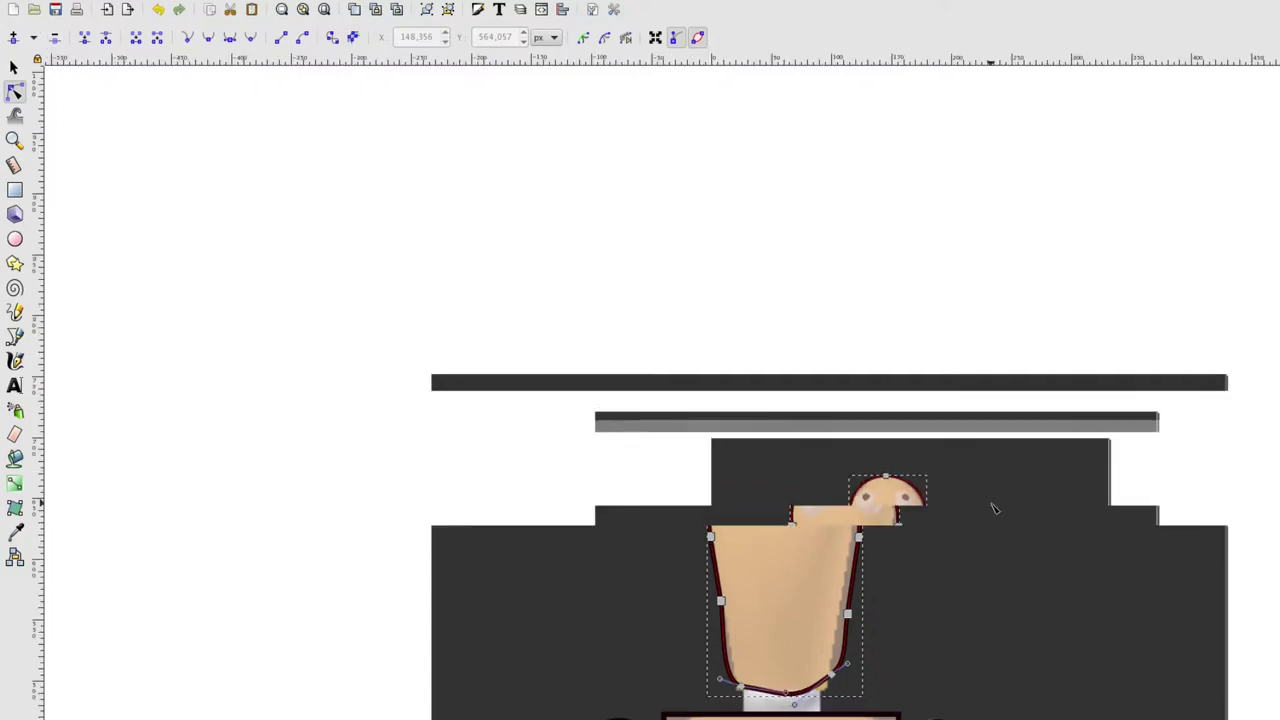
scroll(963, 507, "up", 1, "ctrl")
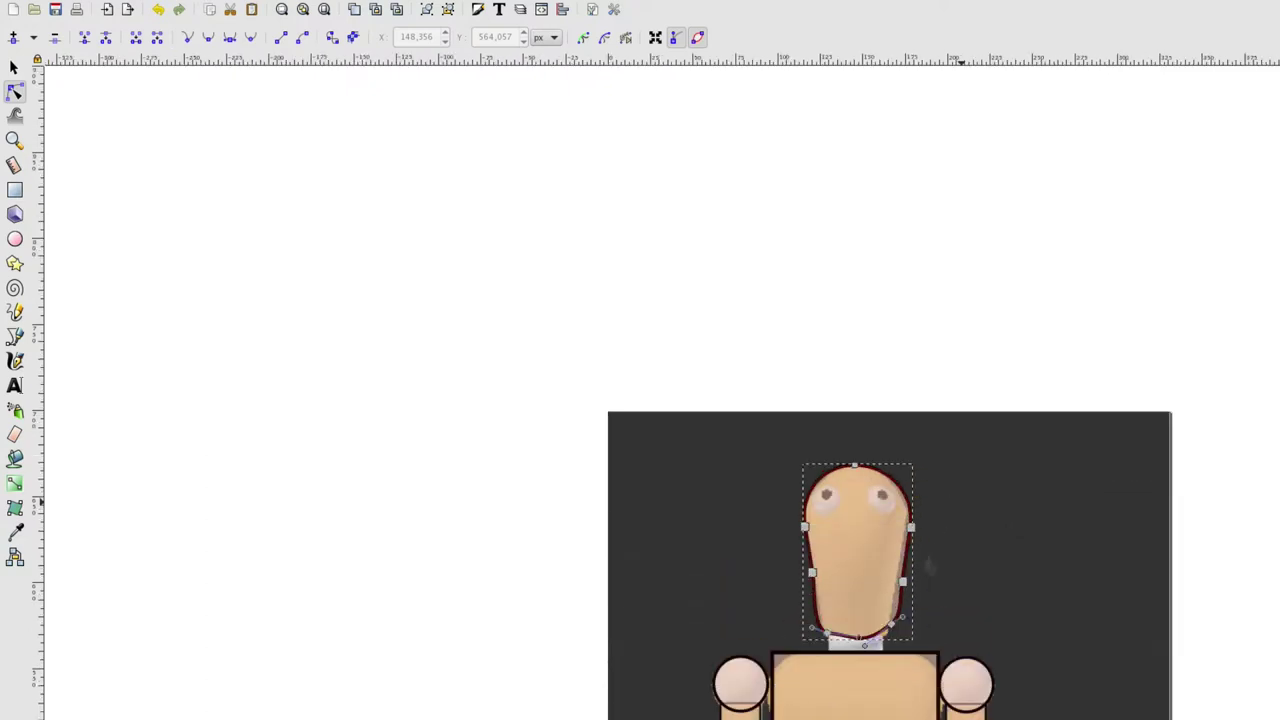
left_click(872, 682)
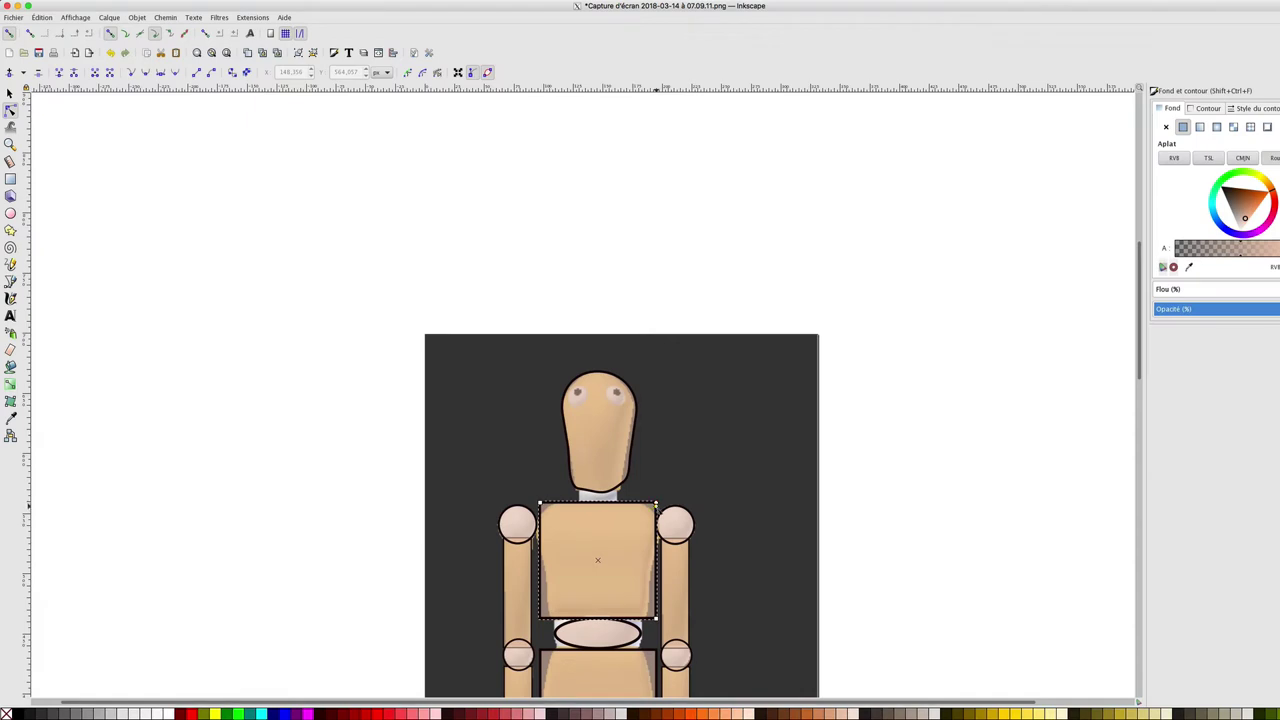
Round the upper torso's corners and pull its bottom-left corner slightly inward
left_click_drag(656, 504, 658, 520)
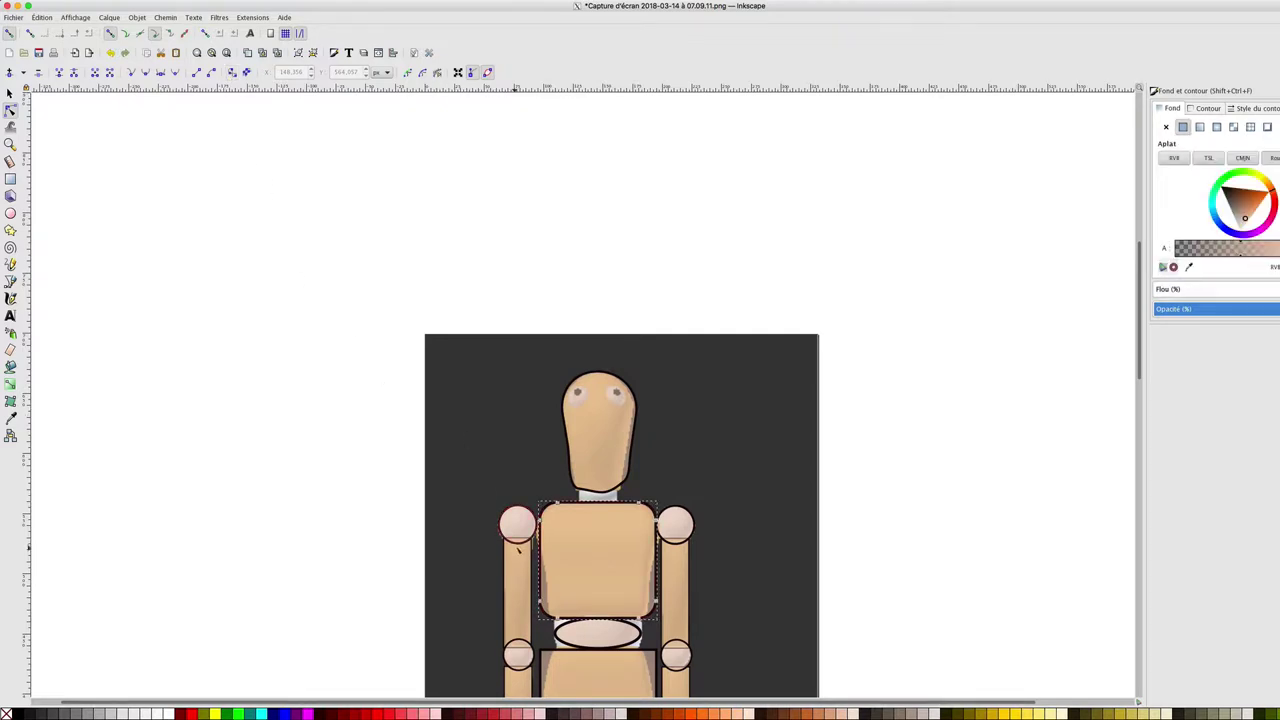
left_click(540, 603)
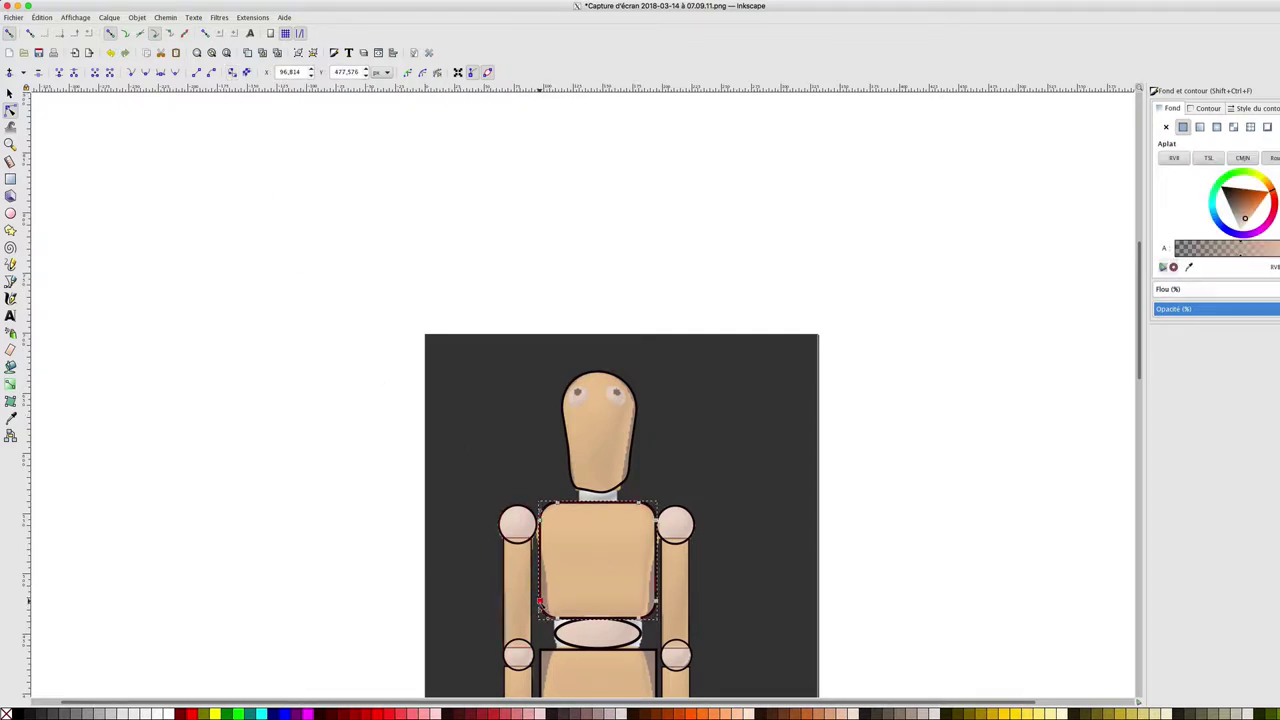
left_click_drag(540, 603, 545, 602)
left_click(650, 600)
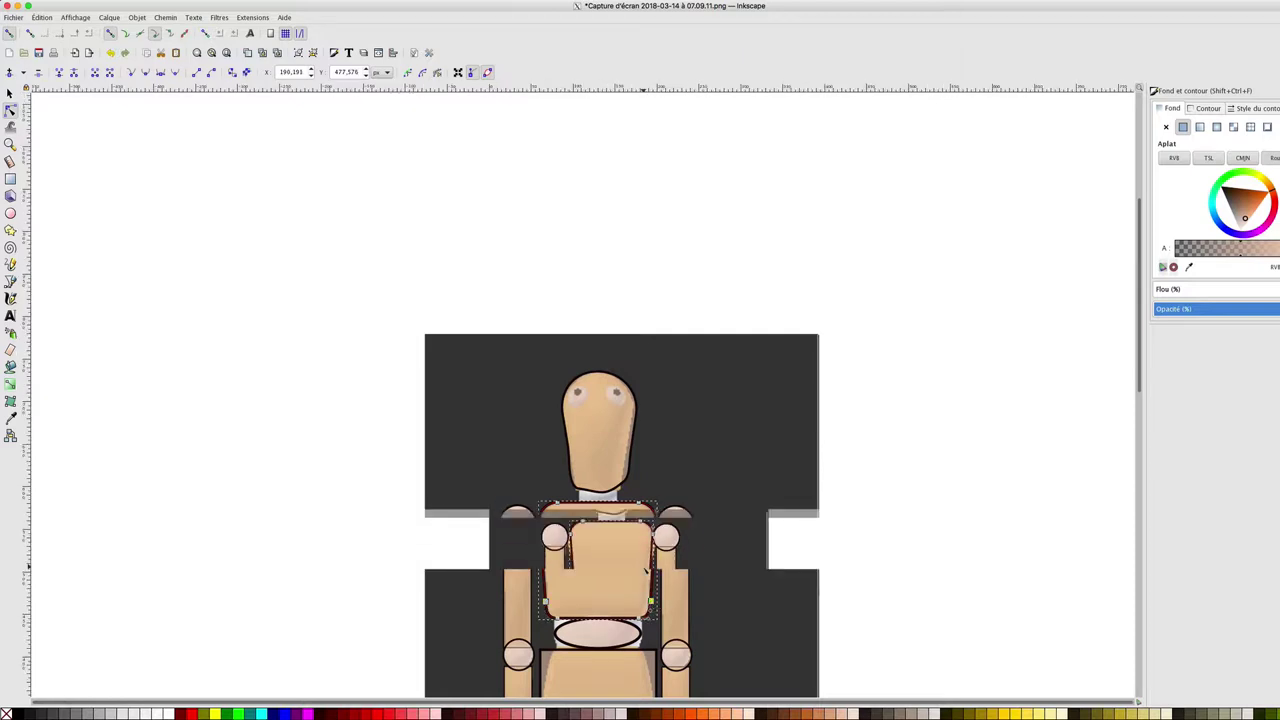
scroll(647, 571, "down", 1)
scroll(645, 565, "up", 1)
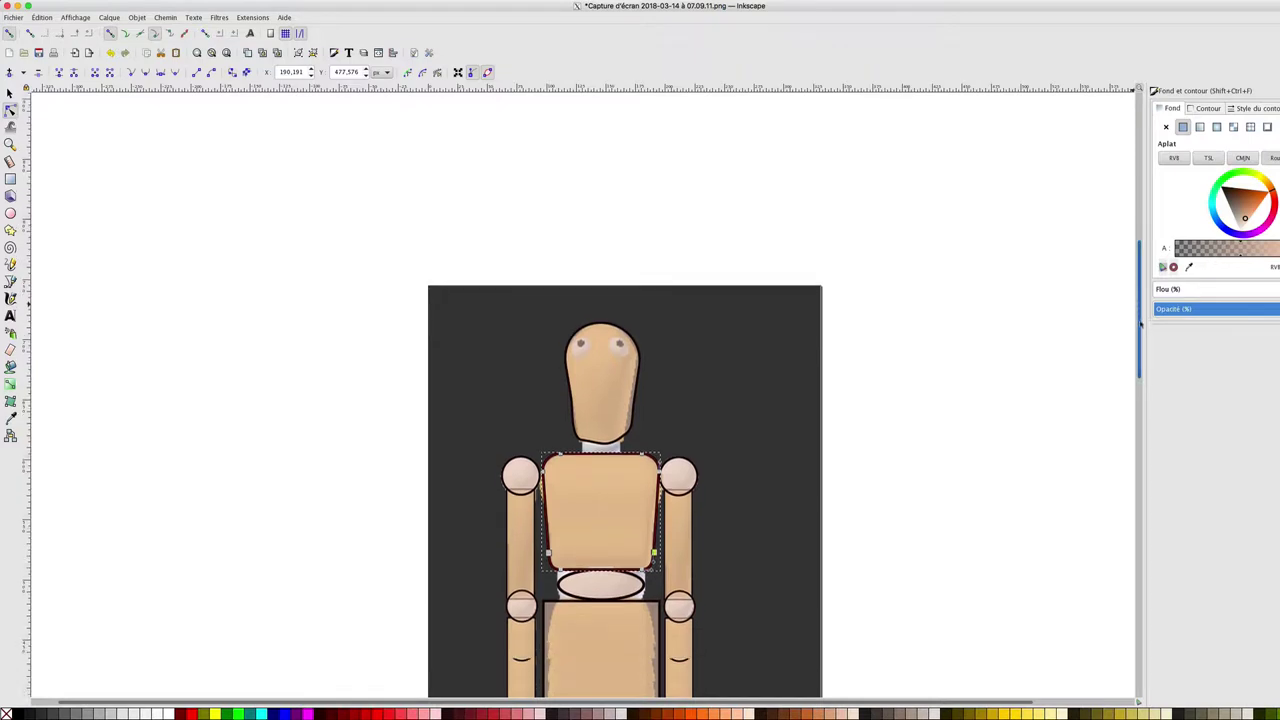
left_click_drag(1140, 302, 1140, 372)
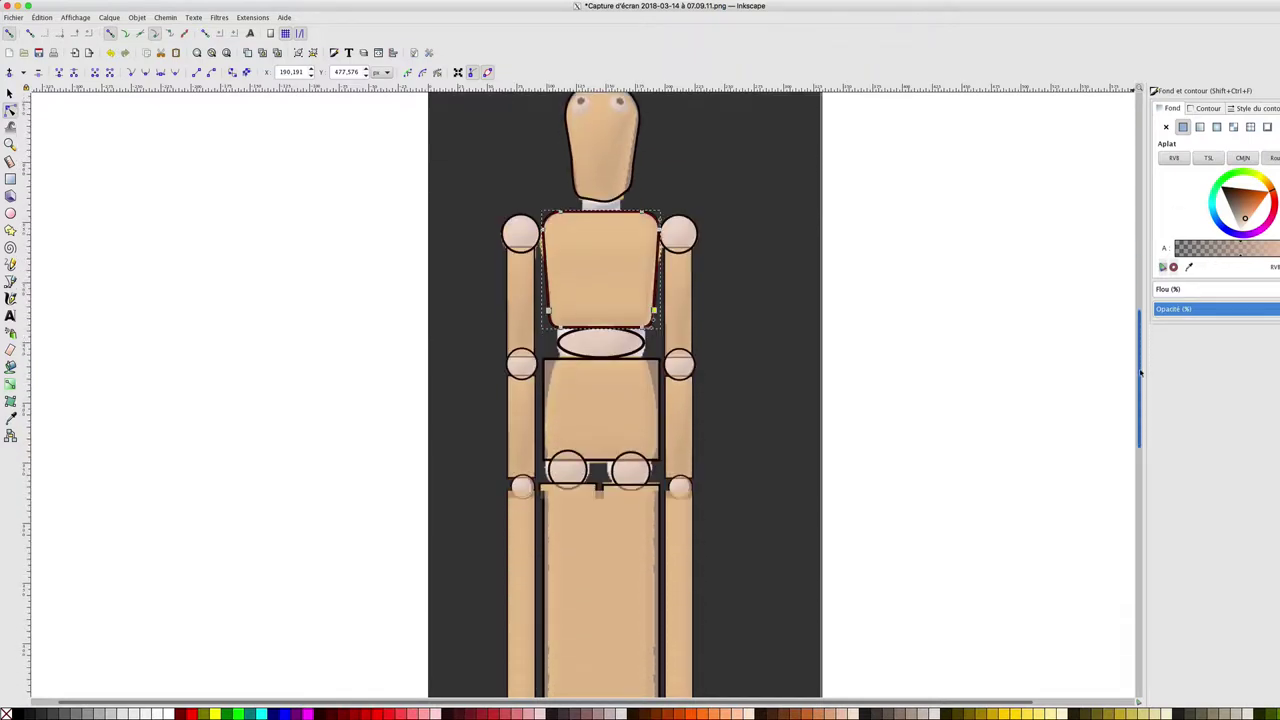
left_click(510, 242)
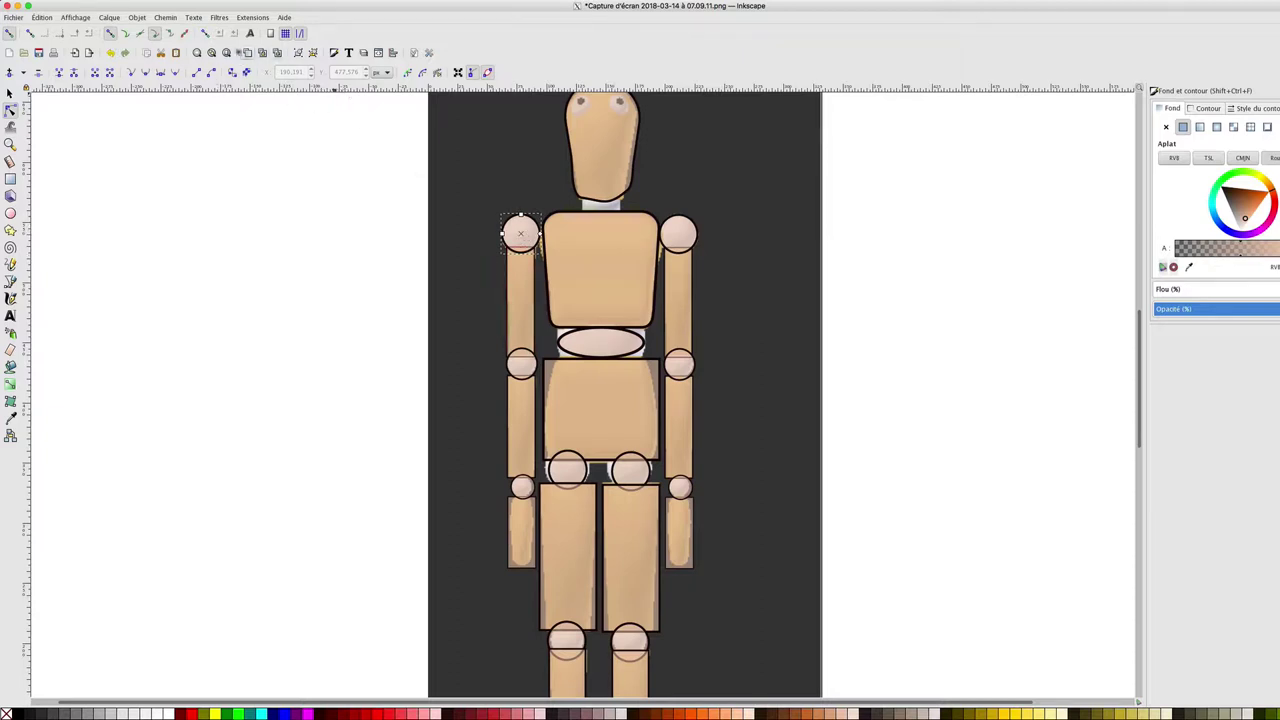
Round the left forearm rectangle's corners into a capsule shape (Ry 11,803)
key("s")
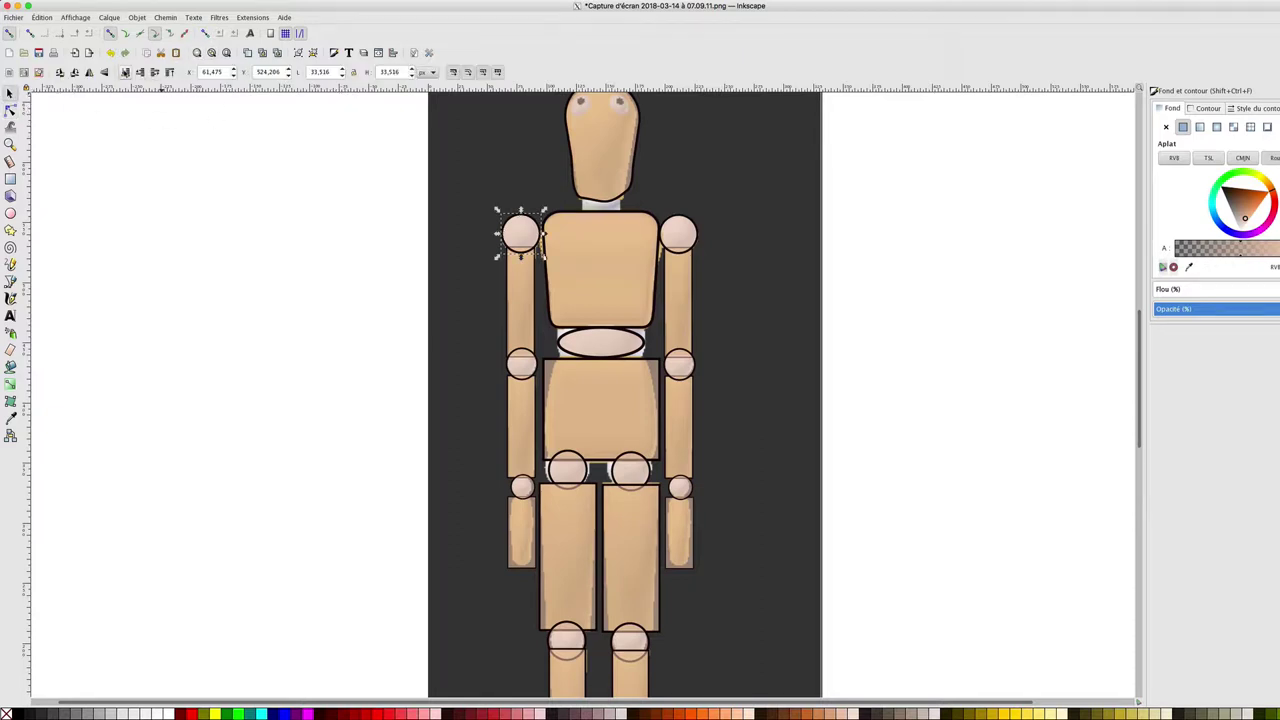
left_click(125, 72)
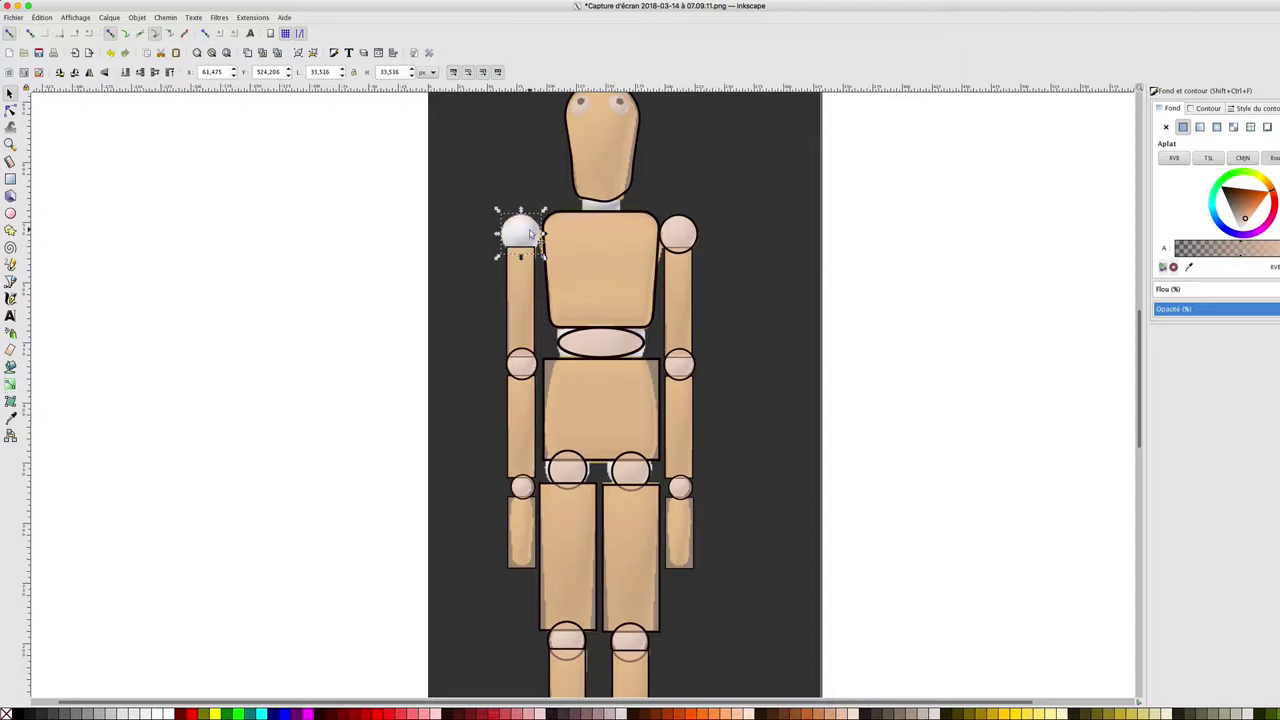
key("ctrl+z")
left_click(519, 521)
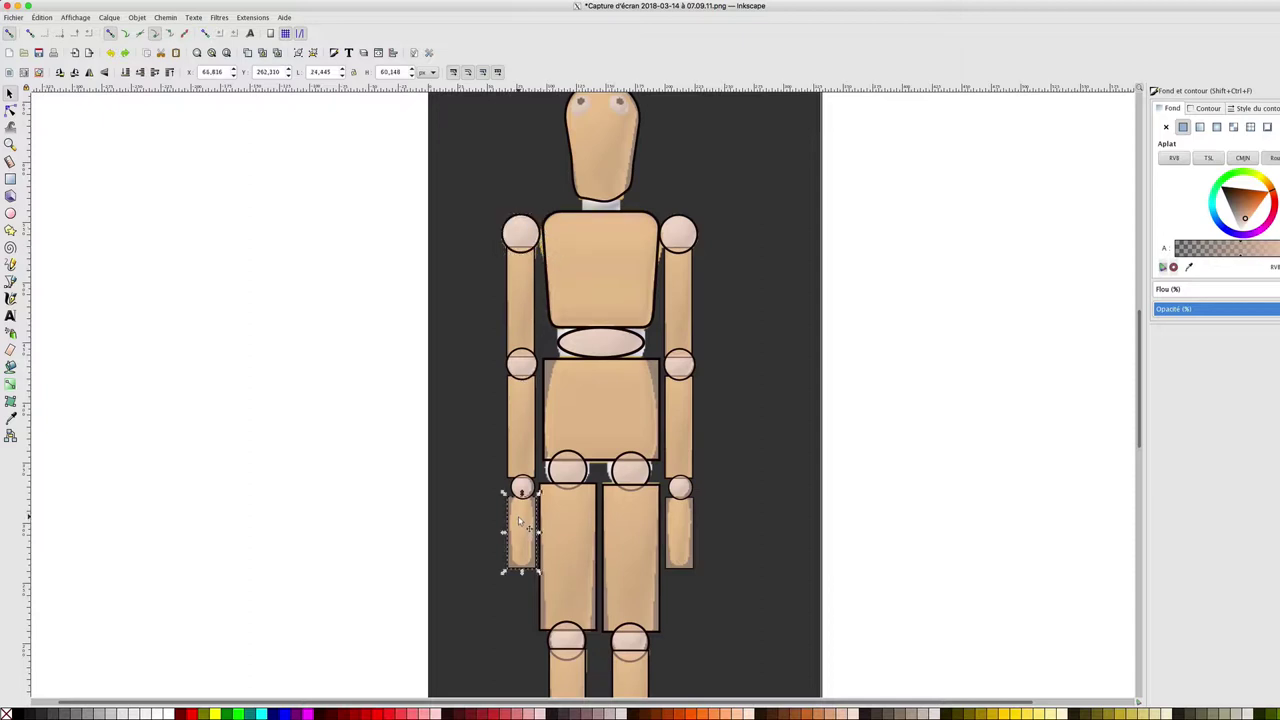
left_click(10, 179)
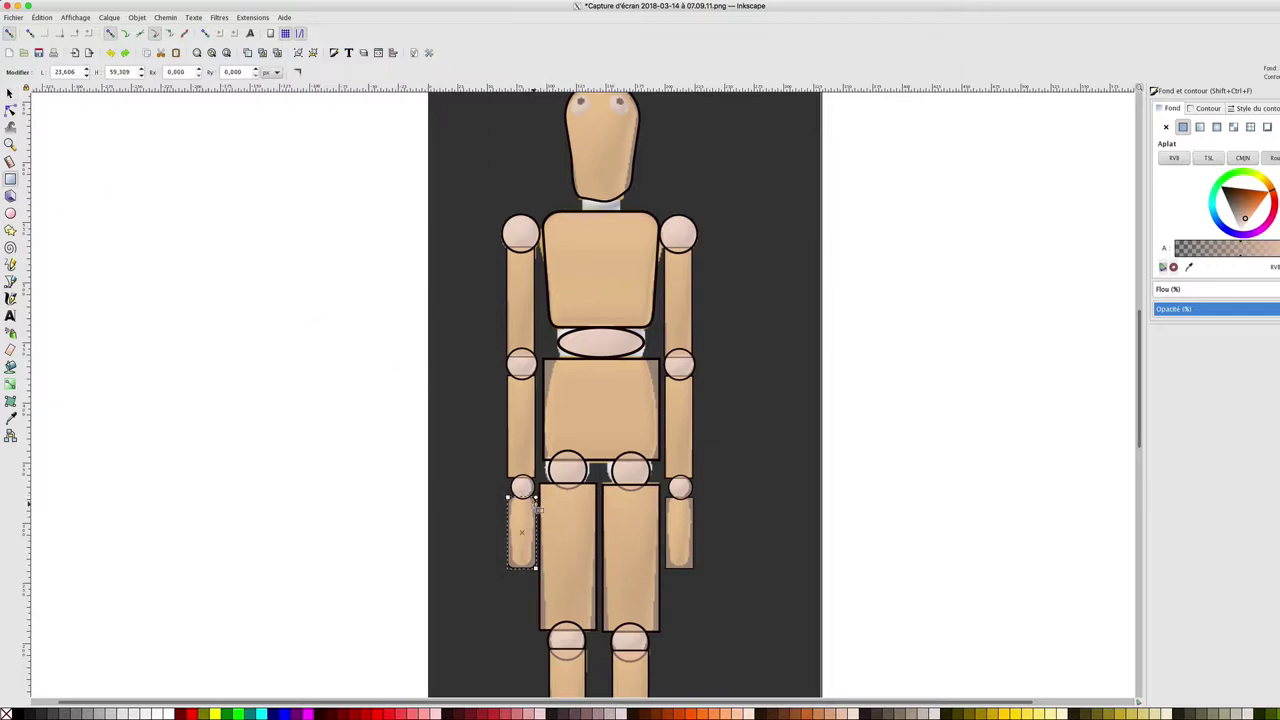
left_click_drag(537, 509, 538, 517)
scroll(681, 527, "left", 2)
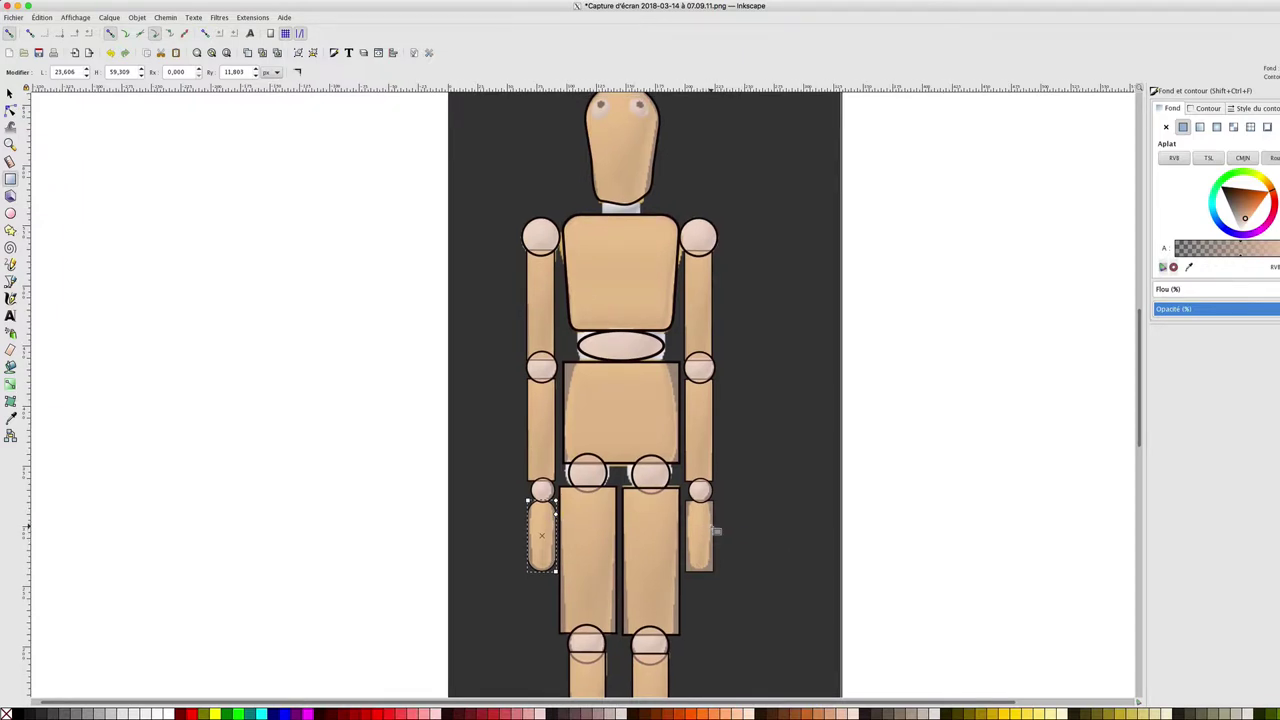
key("s")
left_click(713, 531)
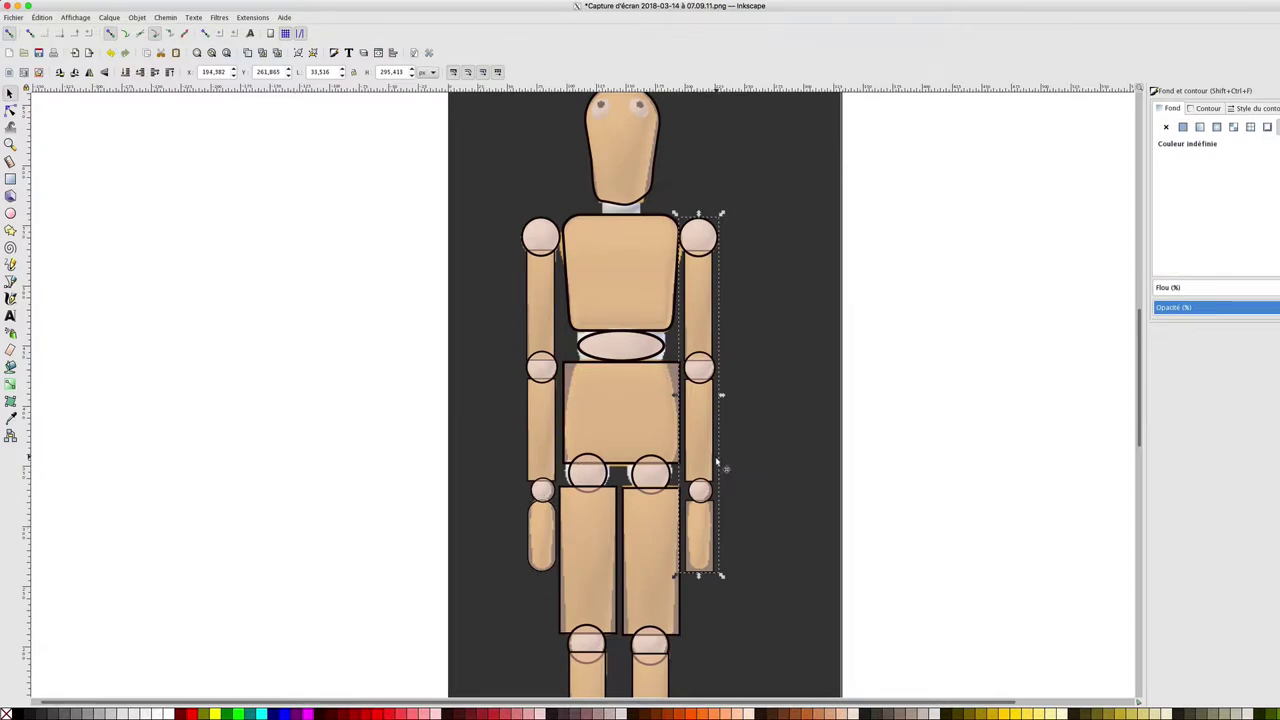
Delete the right arm group and nudge the left arm's small joint circle into line
key("Escape")
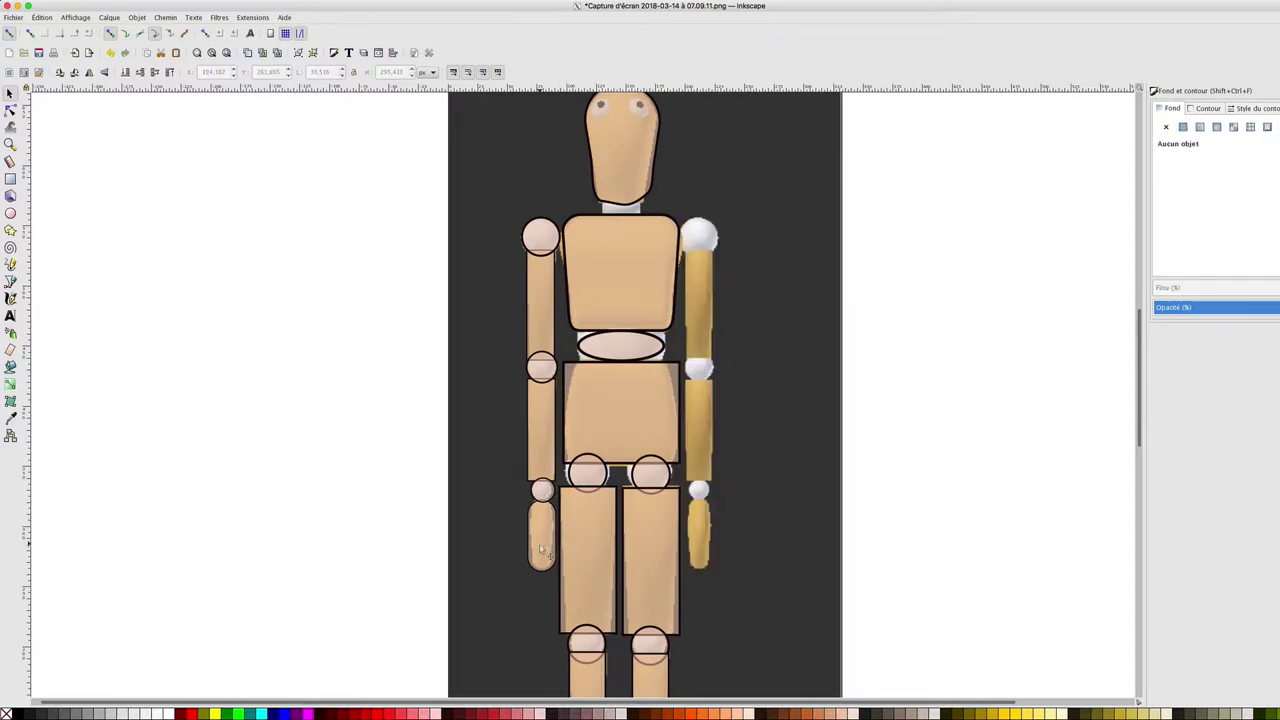
left_click(541, 552)
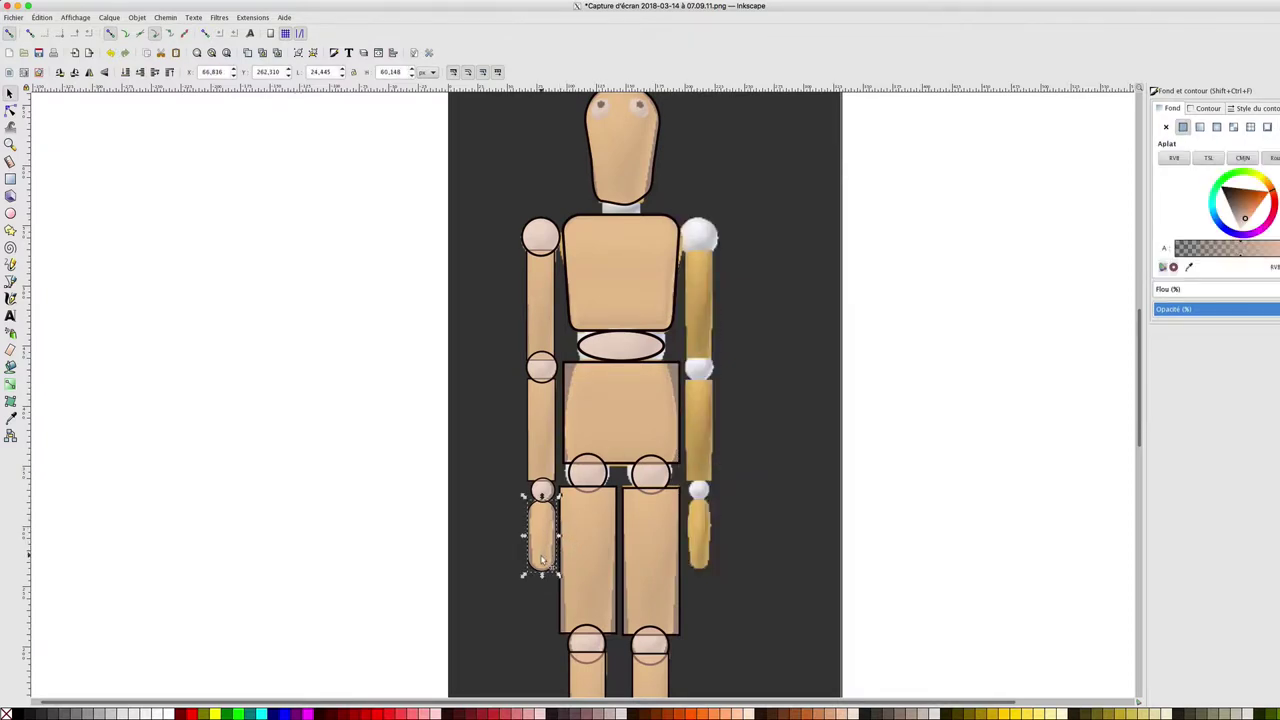
scroll(541, 560, "up", 1, "ctrl")
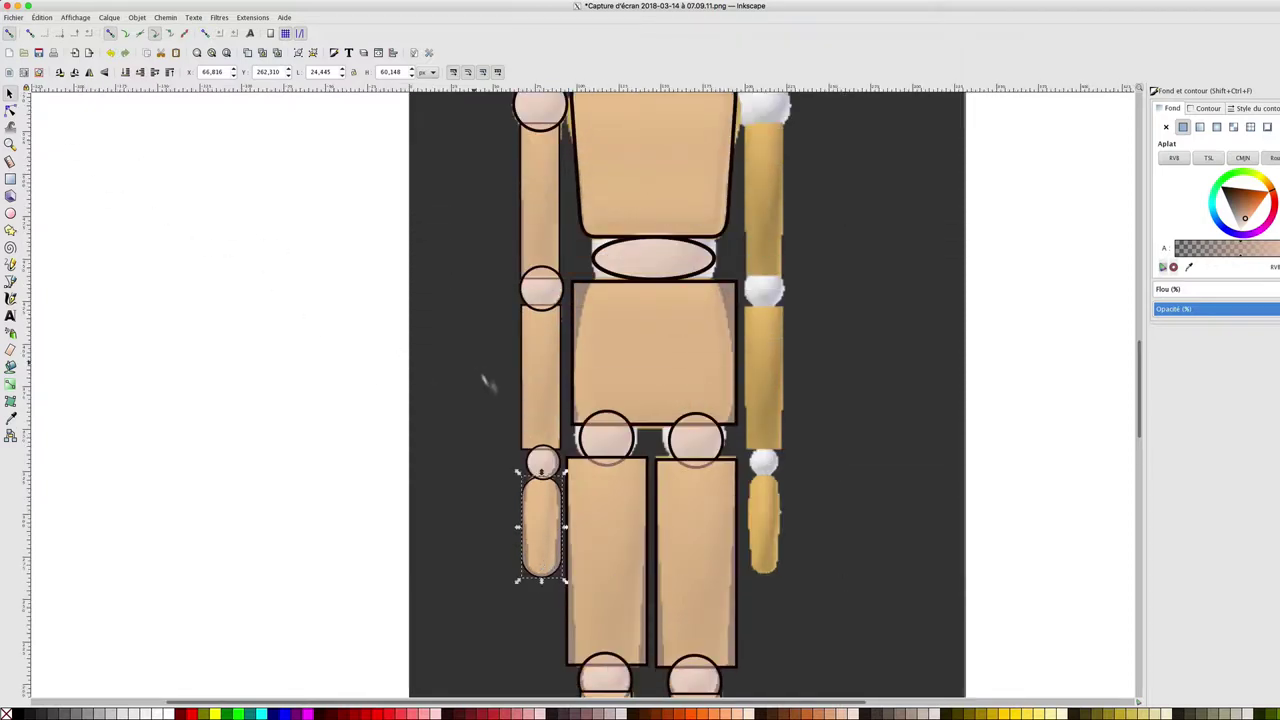
left_click(398, 478)
left_click(540, 512)
left_click(545, 463)
left_click_drag(548, 462, 545, 462)
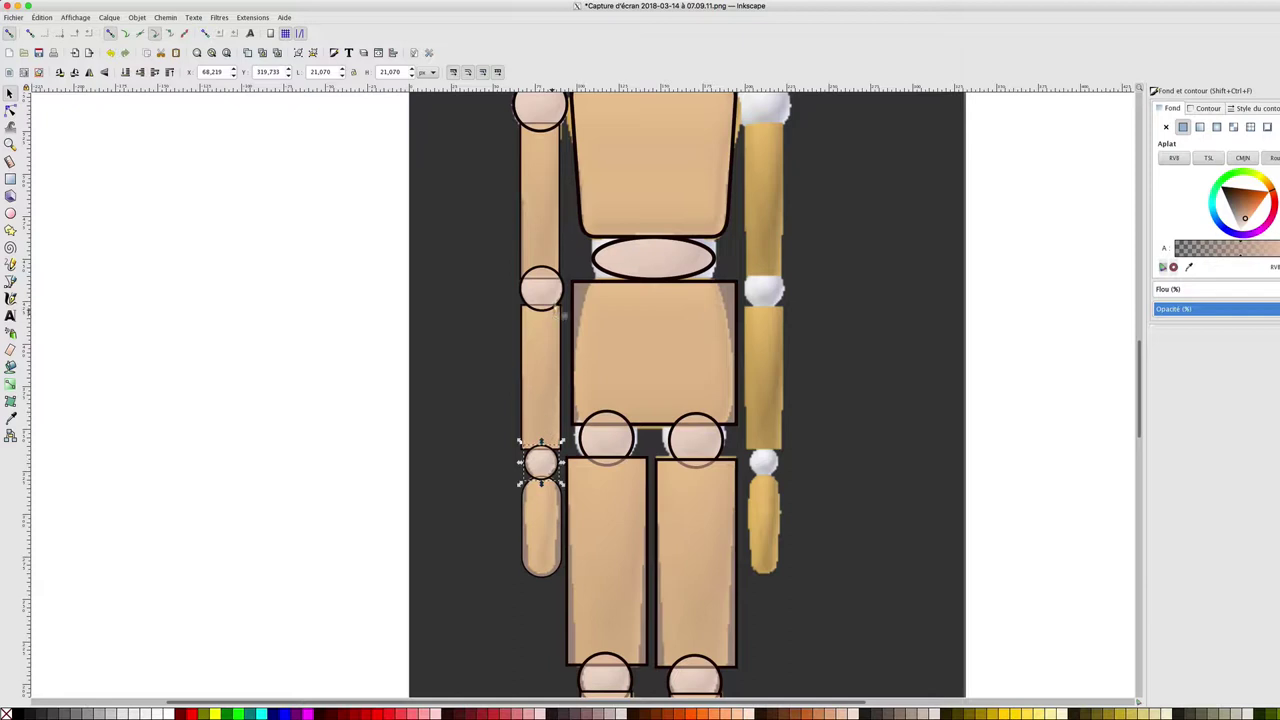
scroll(1005, 355, "up", 1)
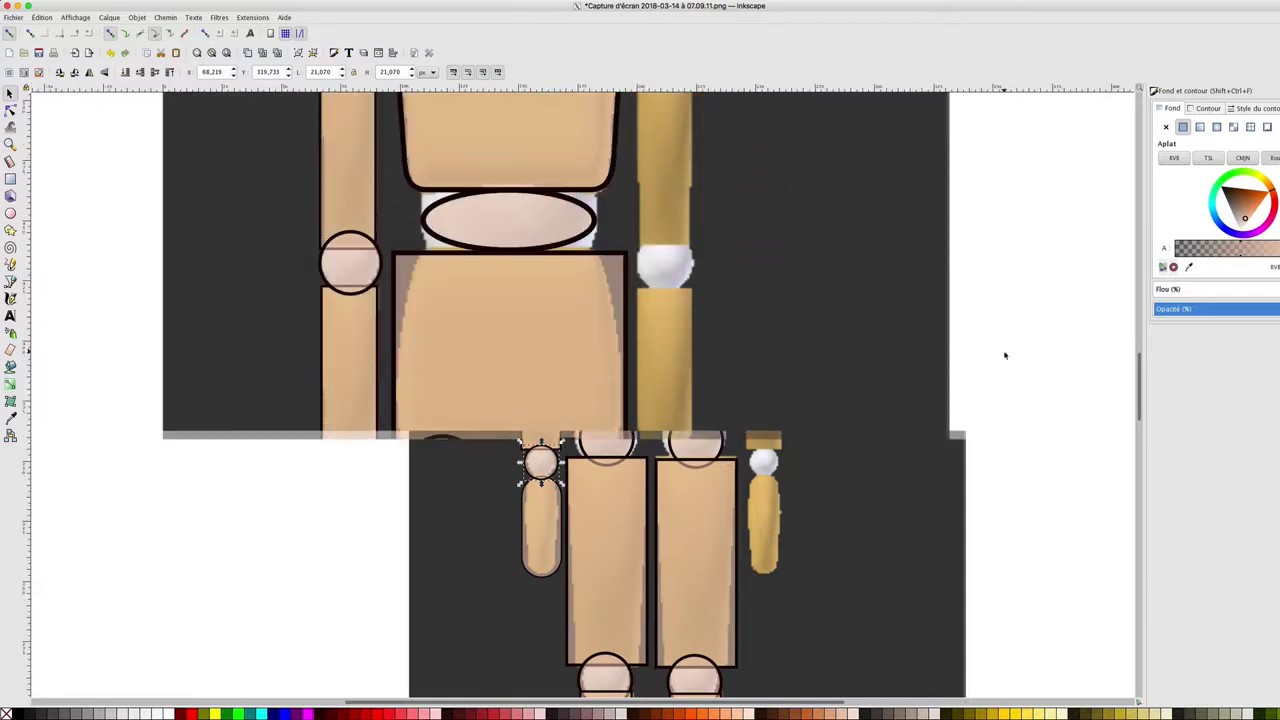
scroll(1005, 355, "down", 1)
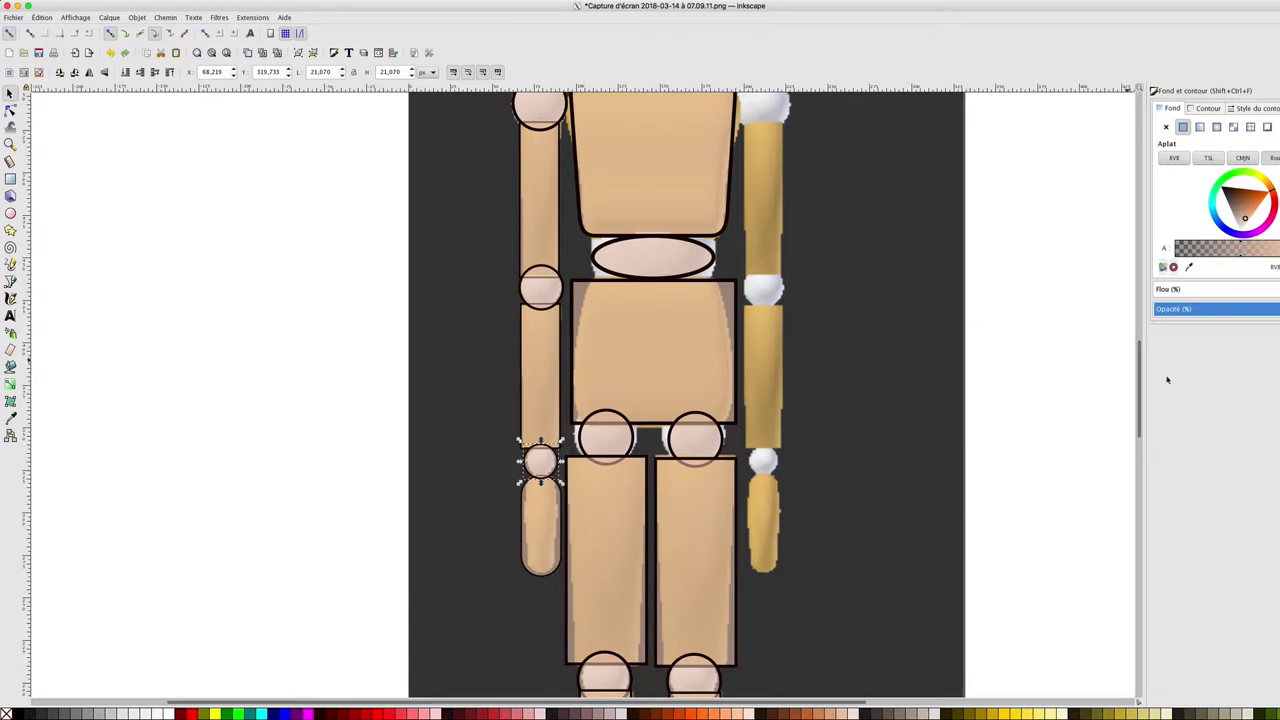
left_click_drag(1143, 377, 1136, 352)
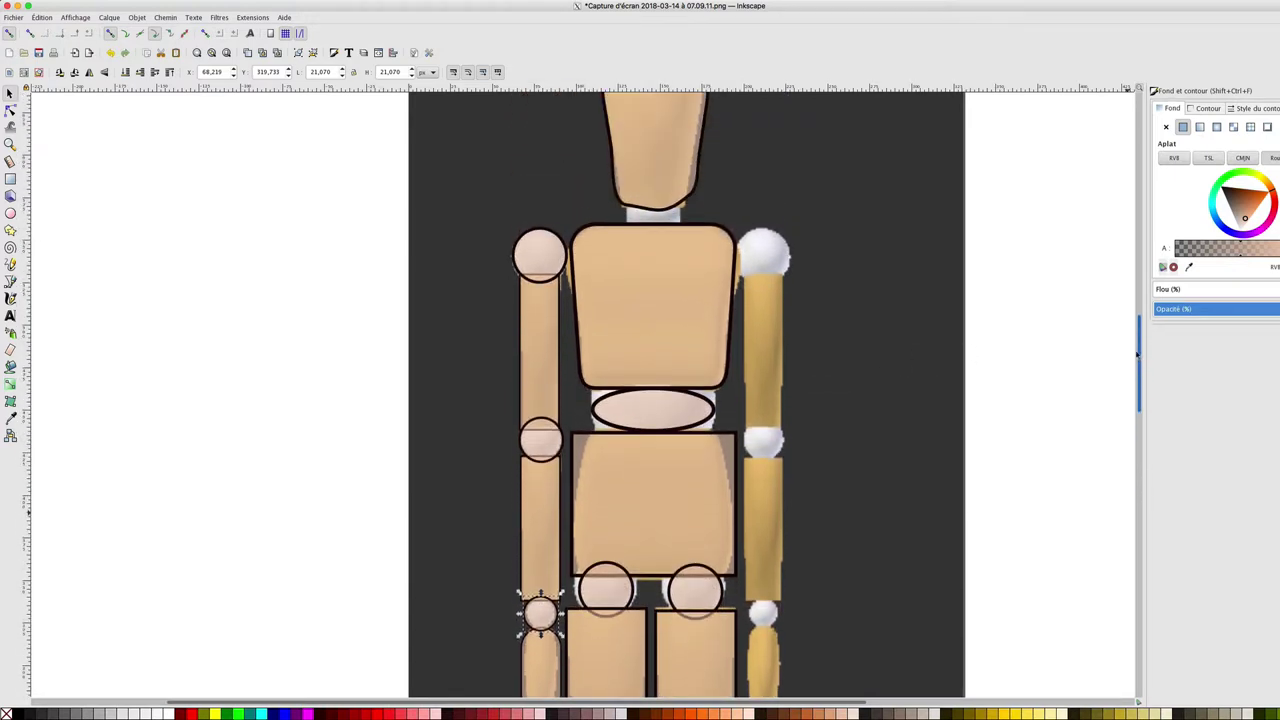
Group the five left-arm pieces, duplicate them and place the copy on the torso's right side
left_click(523, 257)
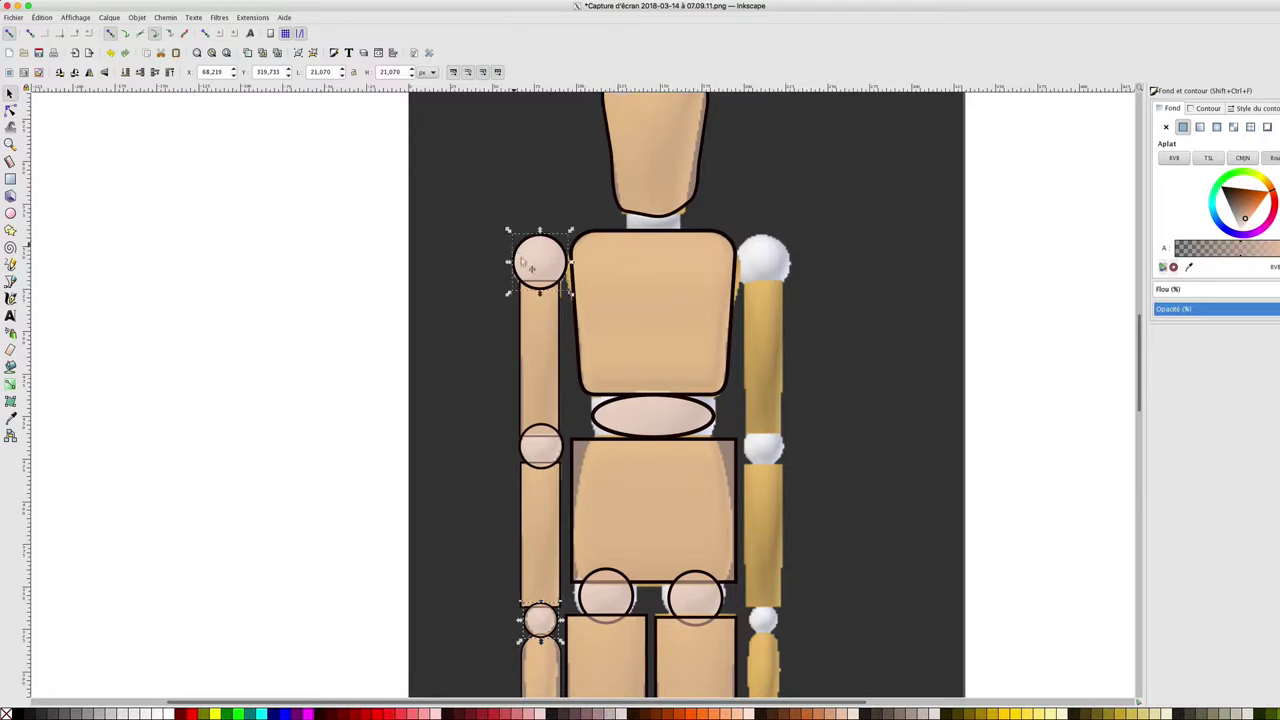
left_click(540, 343, "shift")
left_click(540, 613, "shift")
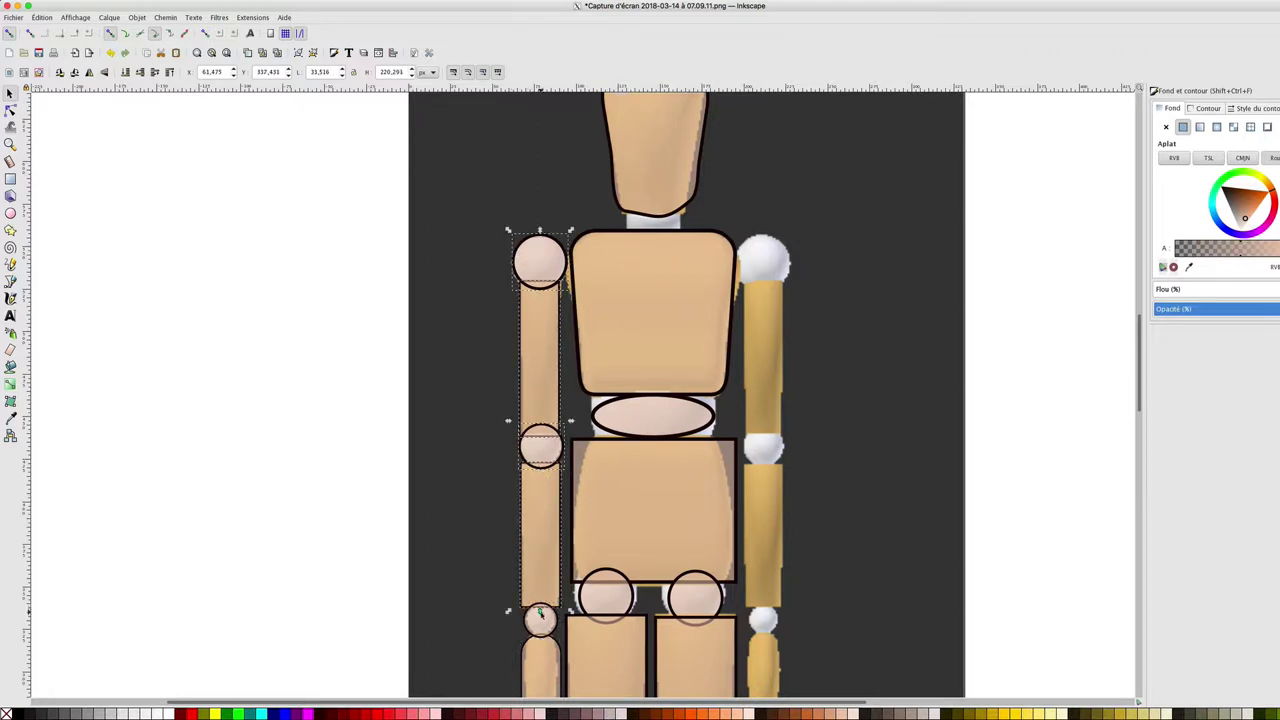
left_click(539, 634, "shift")
left_click(537, 663, "shift")
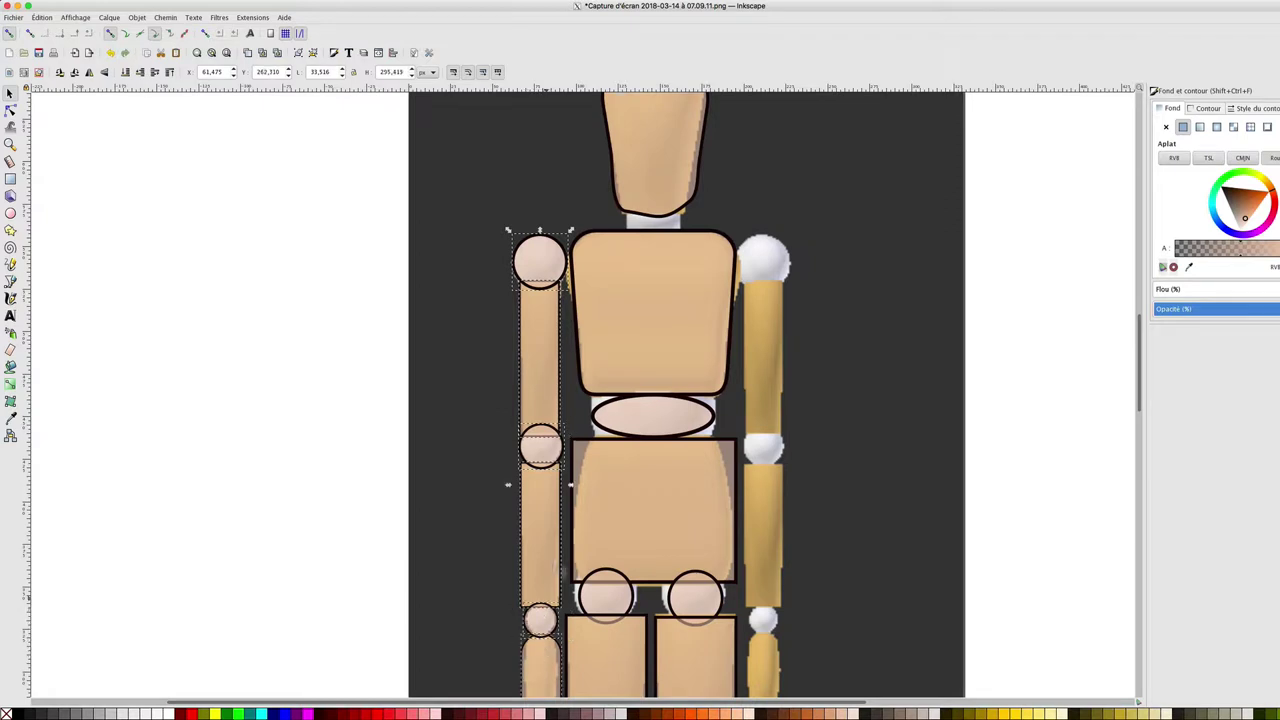
left_click(546, 438, "shift")
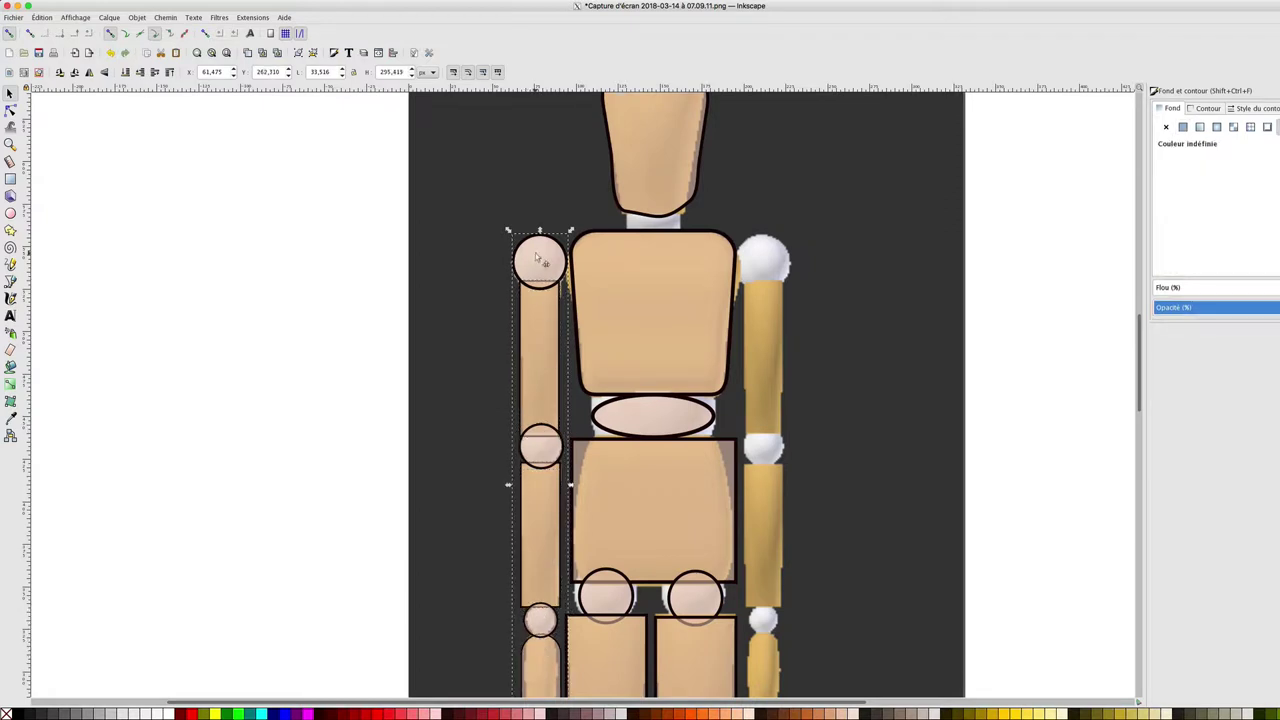
left_click_drag(537, 259, 584, 266)
key("ctrl+z")
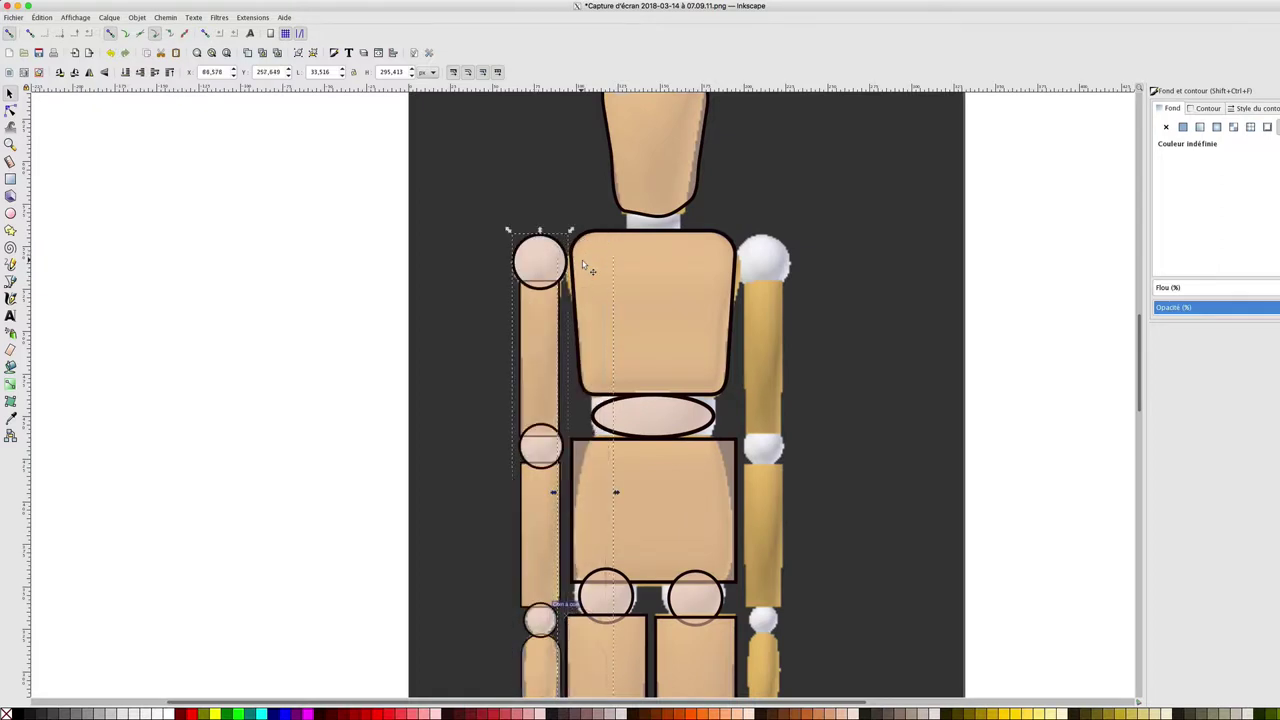
key("ctrl+d")
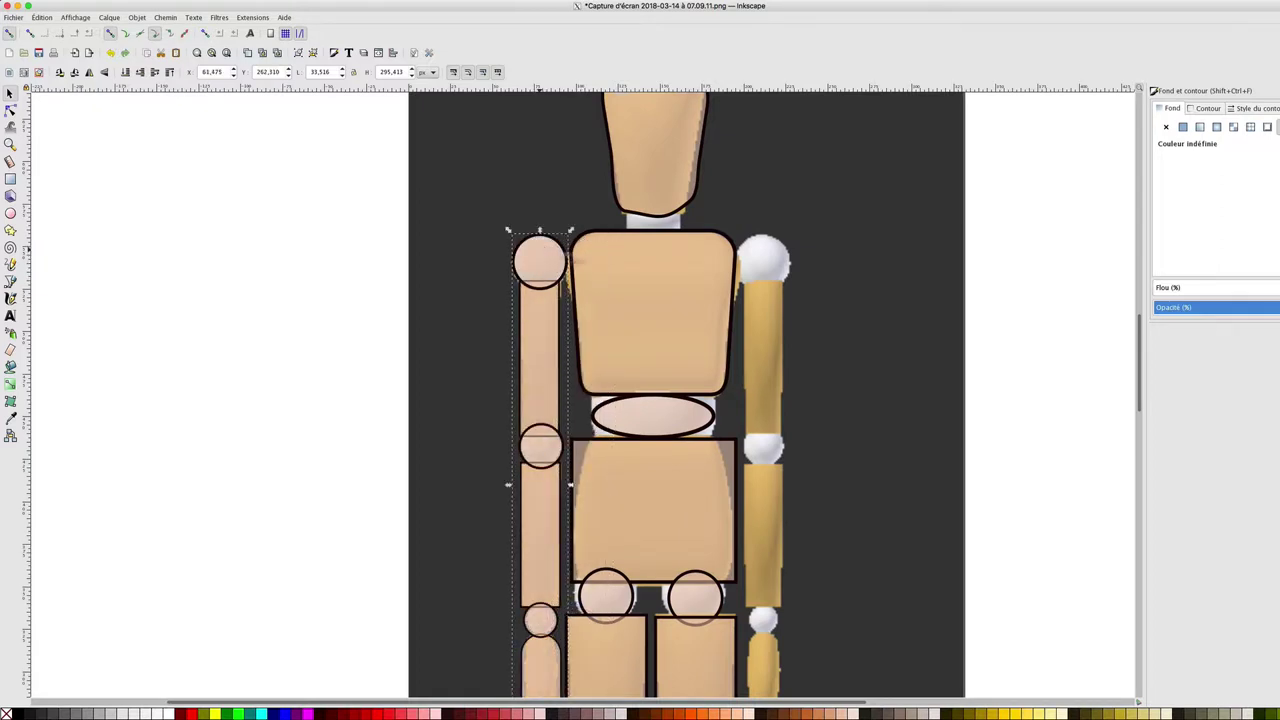
left_click_drag(539, 253, 767, 253)
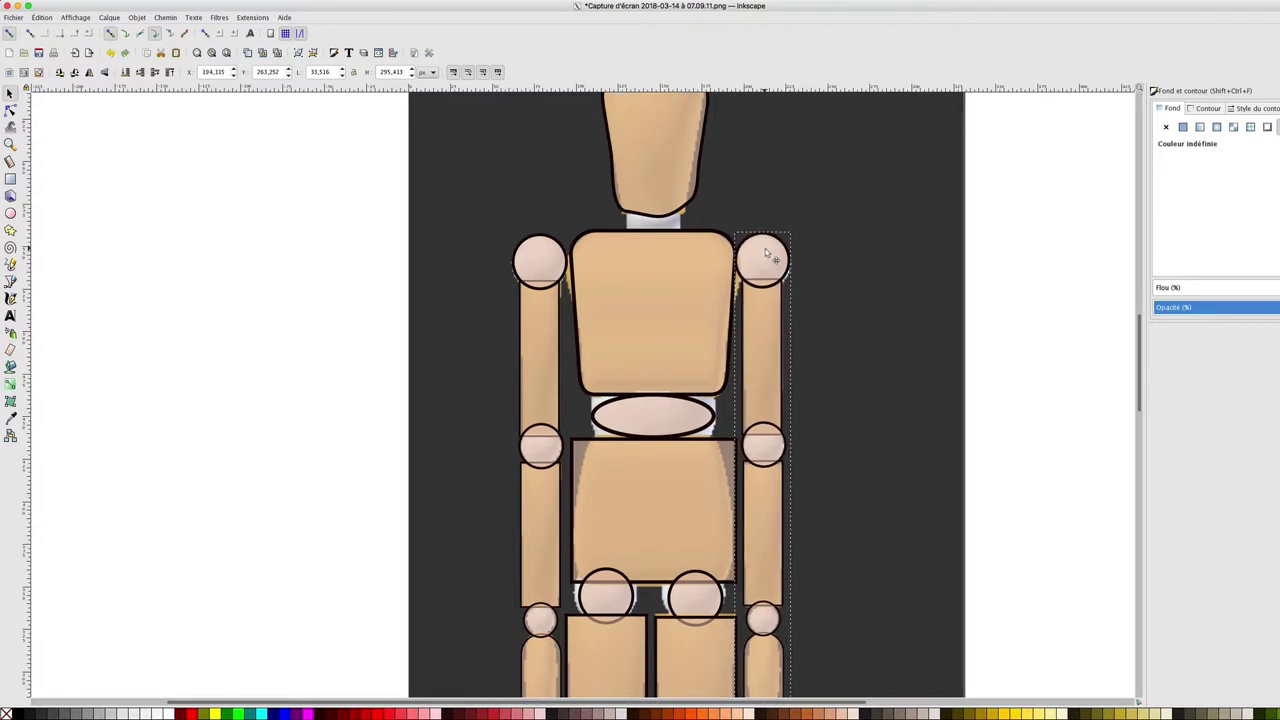
left_click(664, 418)
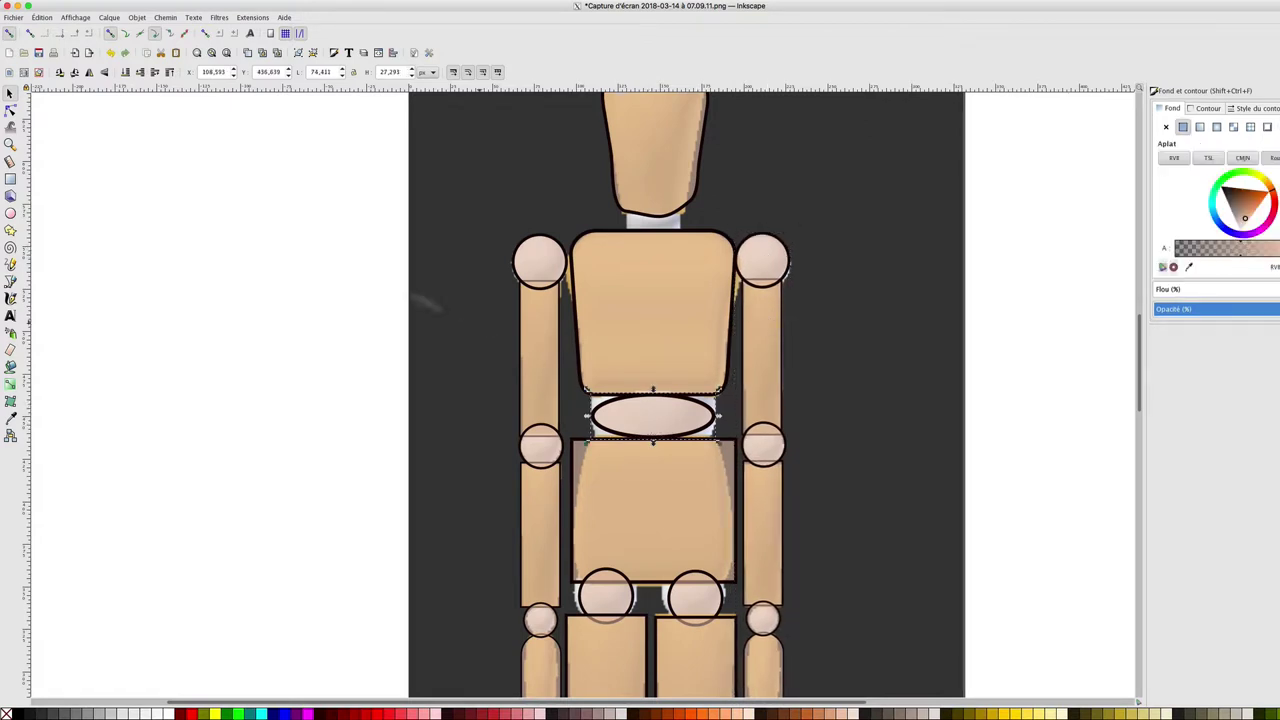
Flatten the waist ellipse into a rounded bar by adding and dragging nodes
left_click(11, 110)
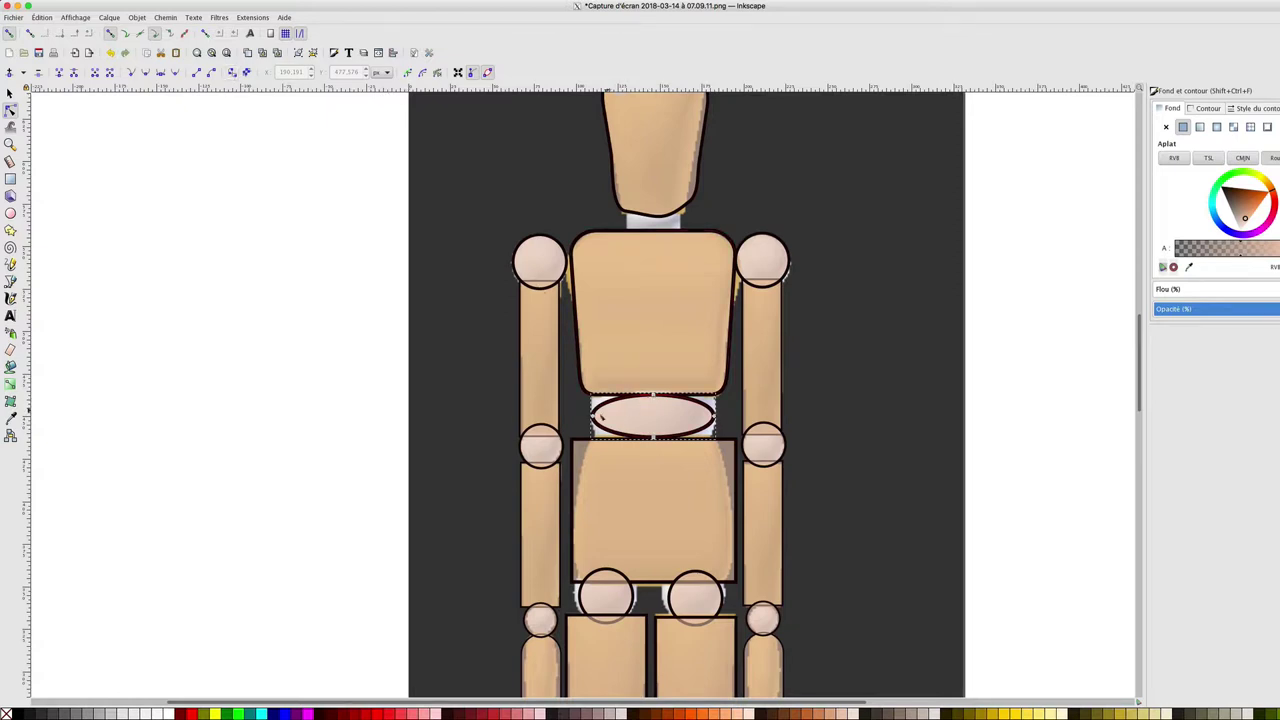
left_click_drag(659, 405, 622, 397)
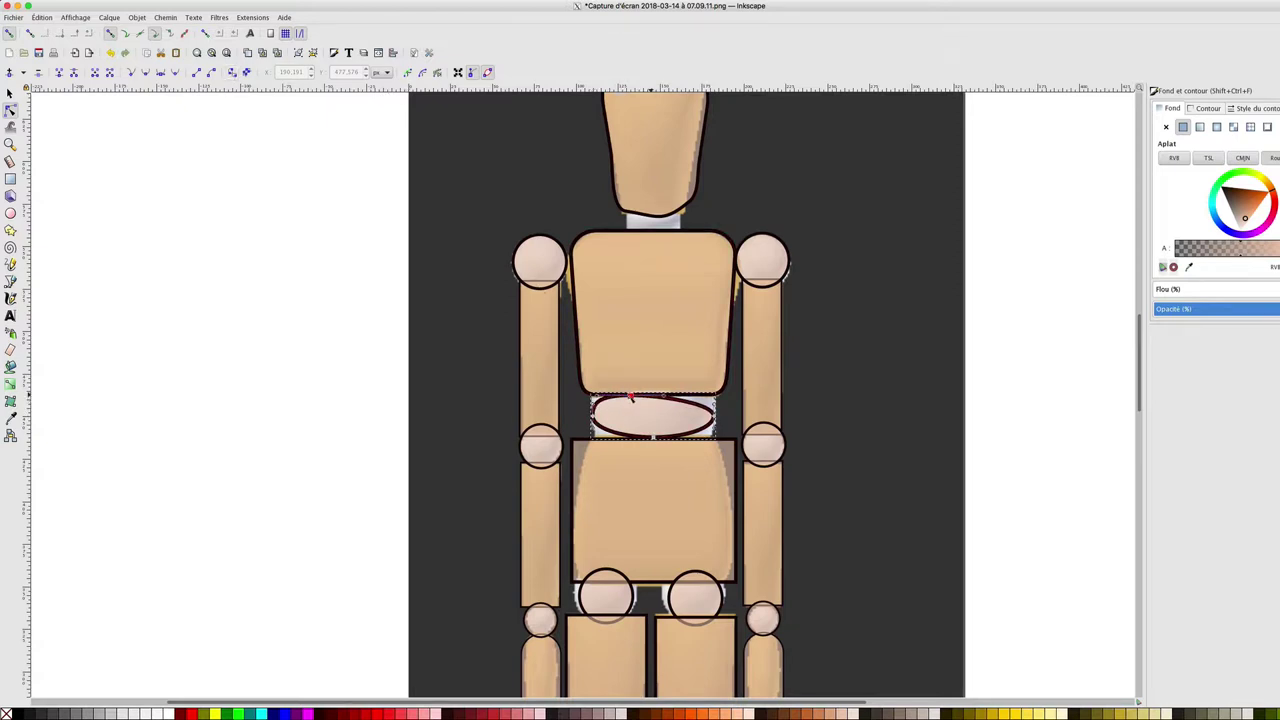
left_click(622, 397)
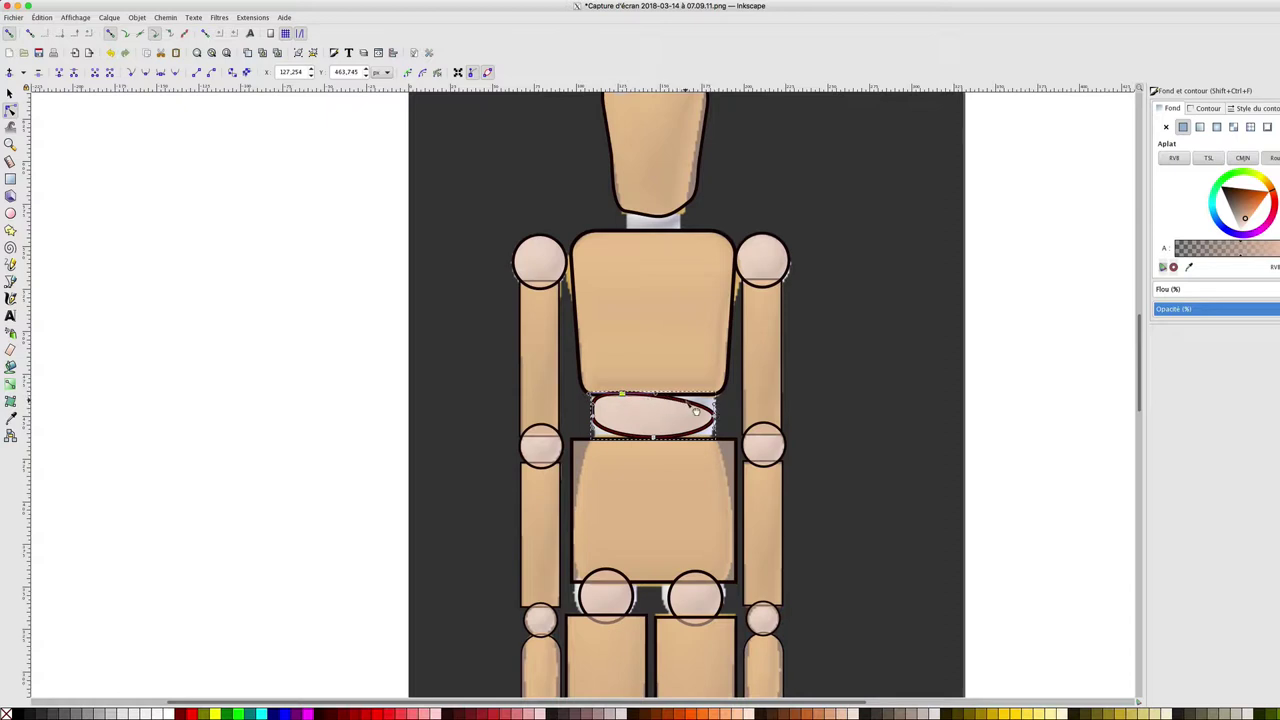
double_click(686, 402)
mouse_move(686, 402)
left_mouse_down()
mouse_move(708, 398)
mouse_move(714, 427)
mouse_move(618, 443)
left_mouse_up()
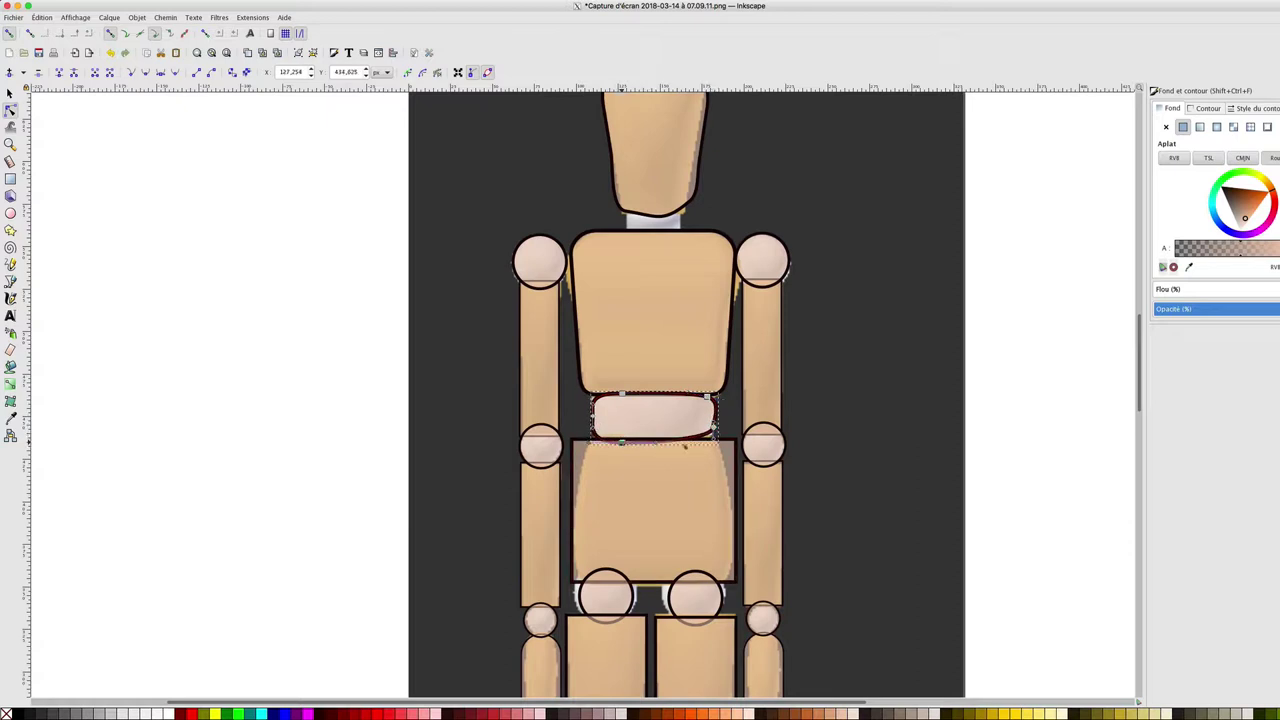
left_click_drag(713, 427, 719, 421)
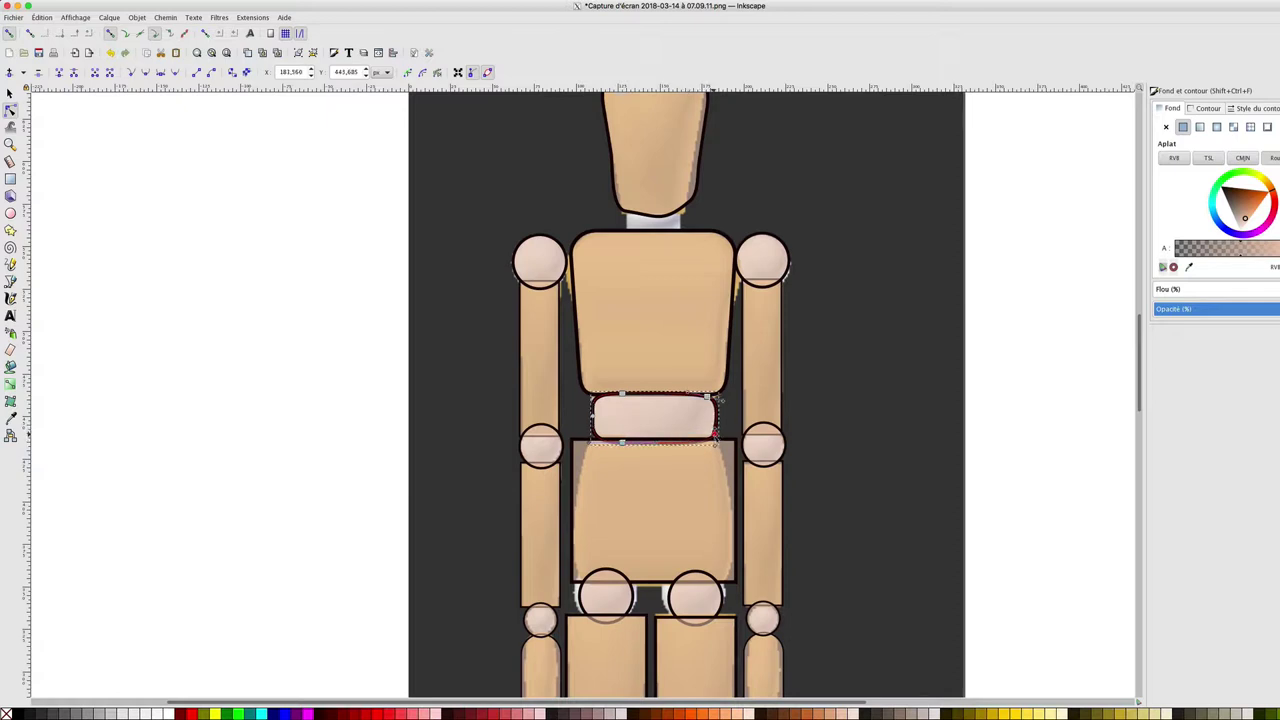
left_click(615, 468)
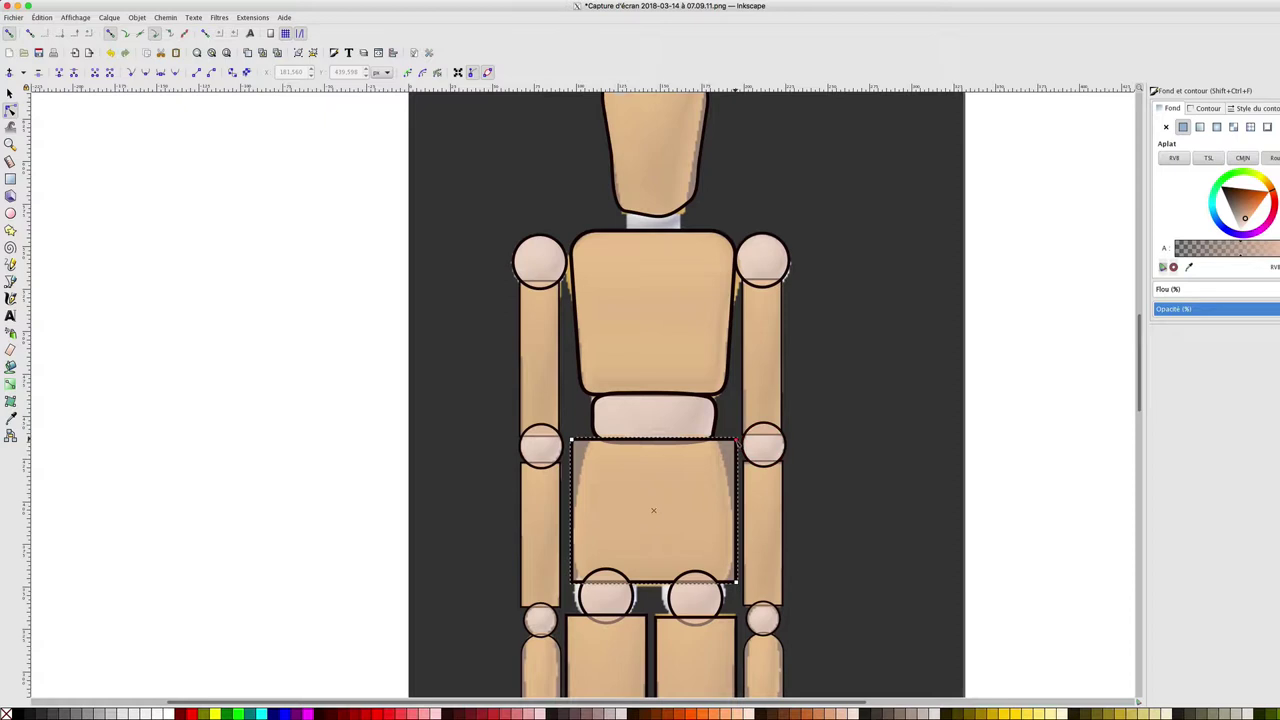
Round the pelvis rectangle's corners, convert it to a path and slant both sides inward
left_click_drag(736, 440, 737, 464)
left_click(231, 72)
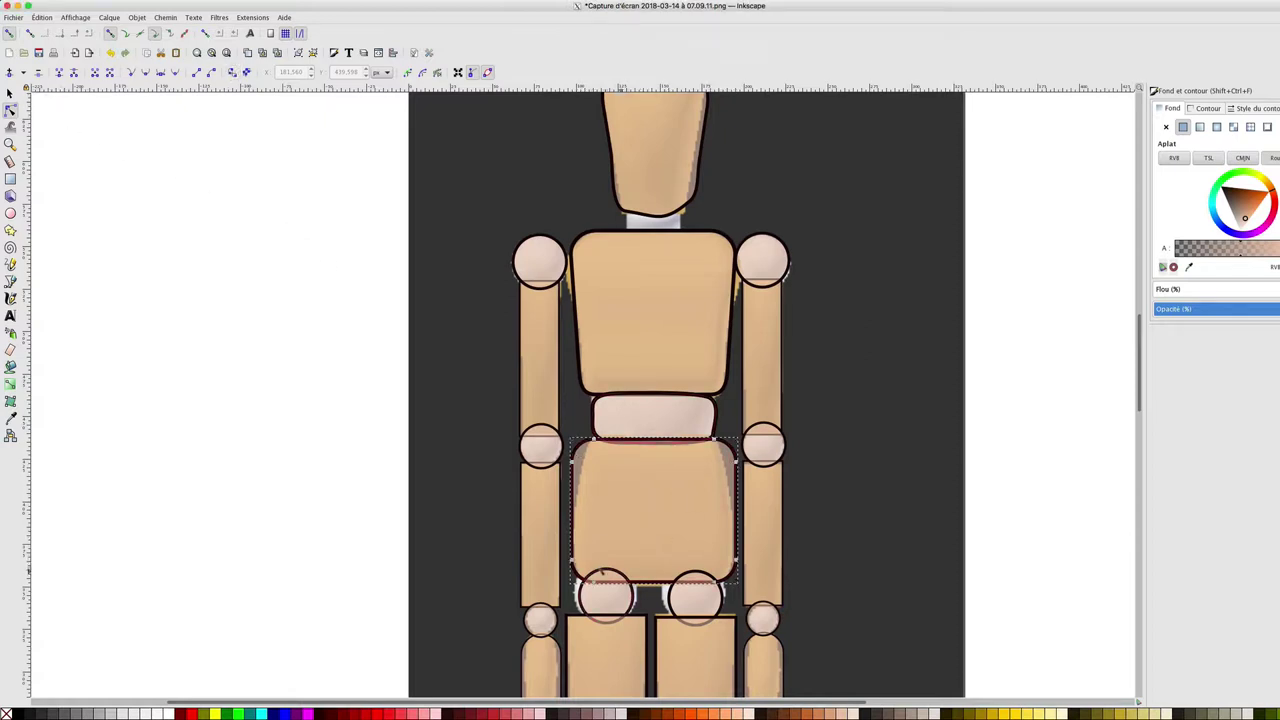
left_click_drag(578, 463, 580, 470)
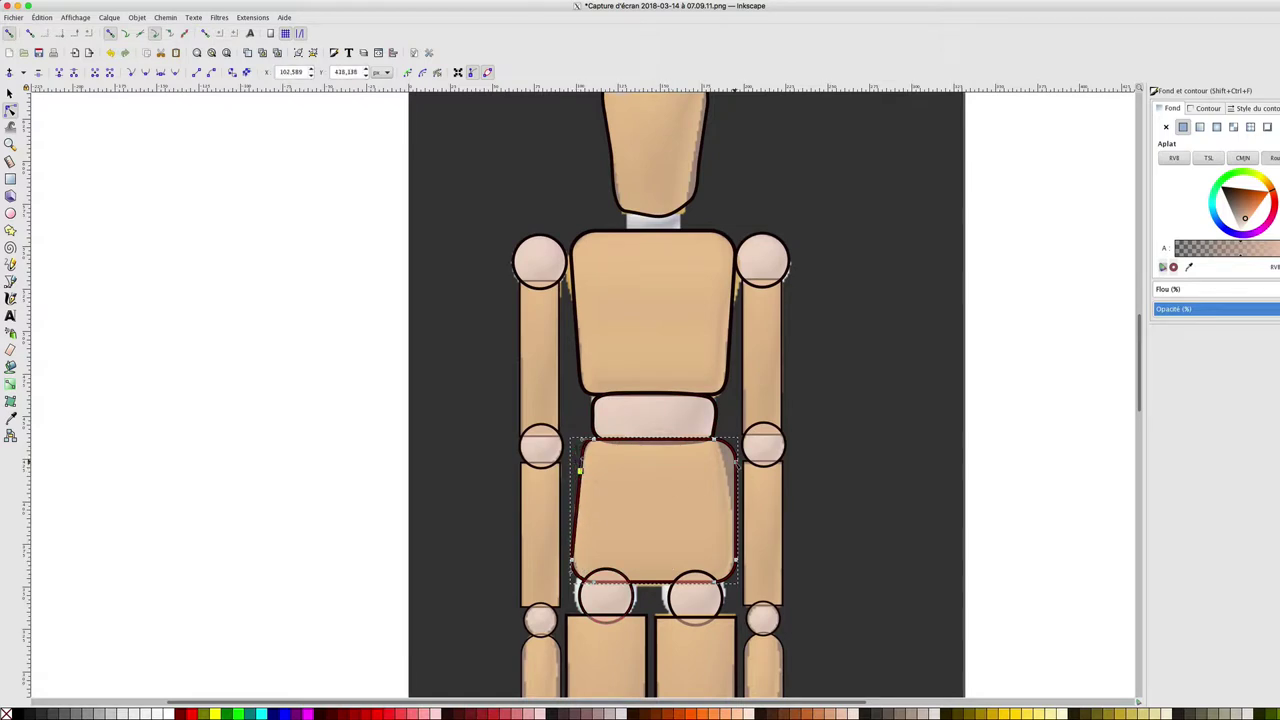
left_click_drag(733, 468, 727, 467)
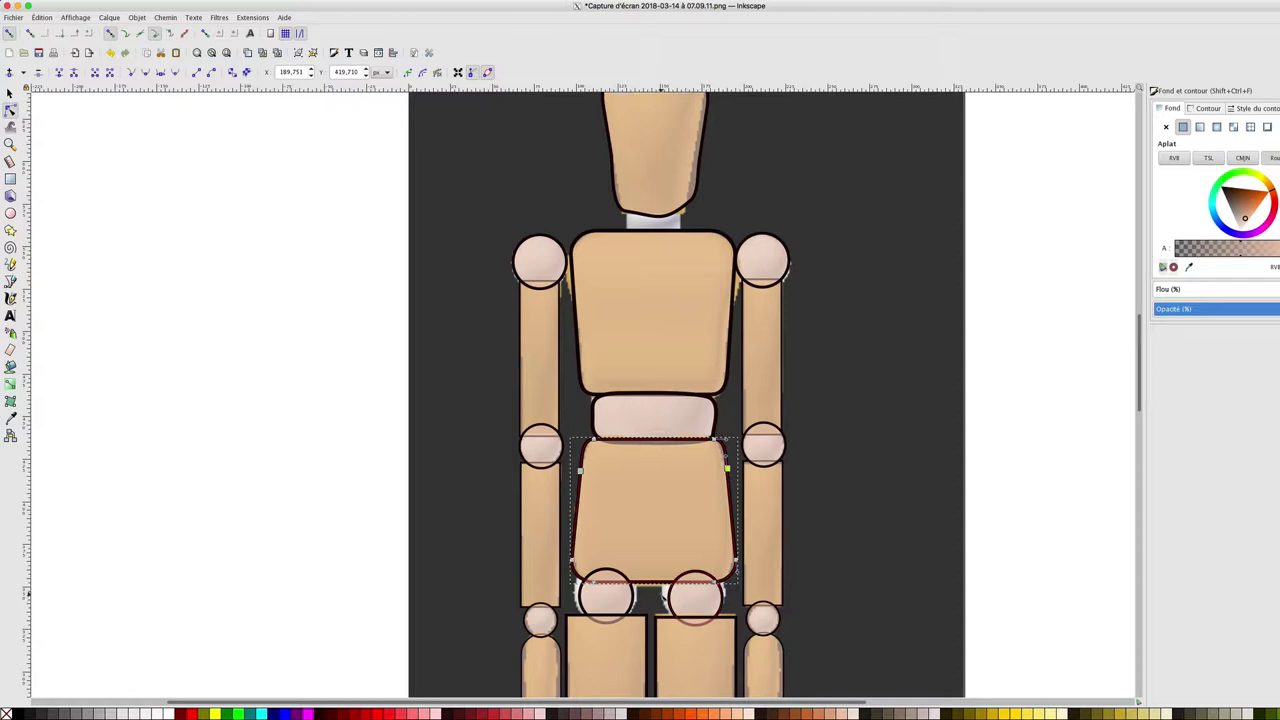
left_click_drag(1141, 342, 1141, 385)
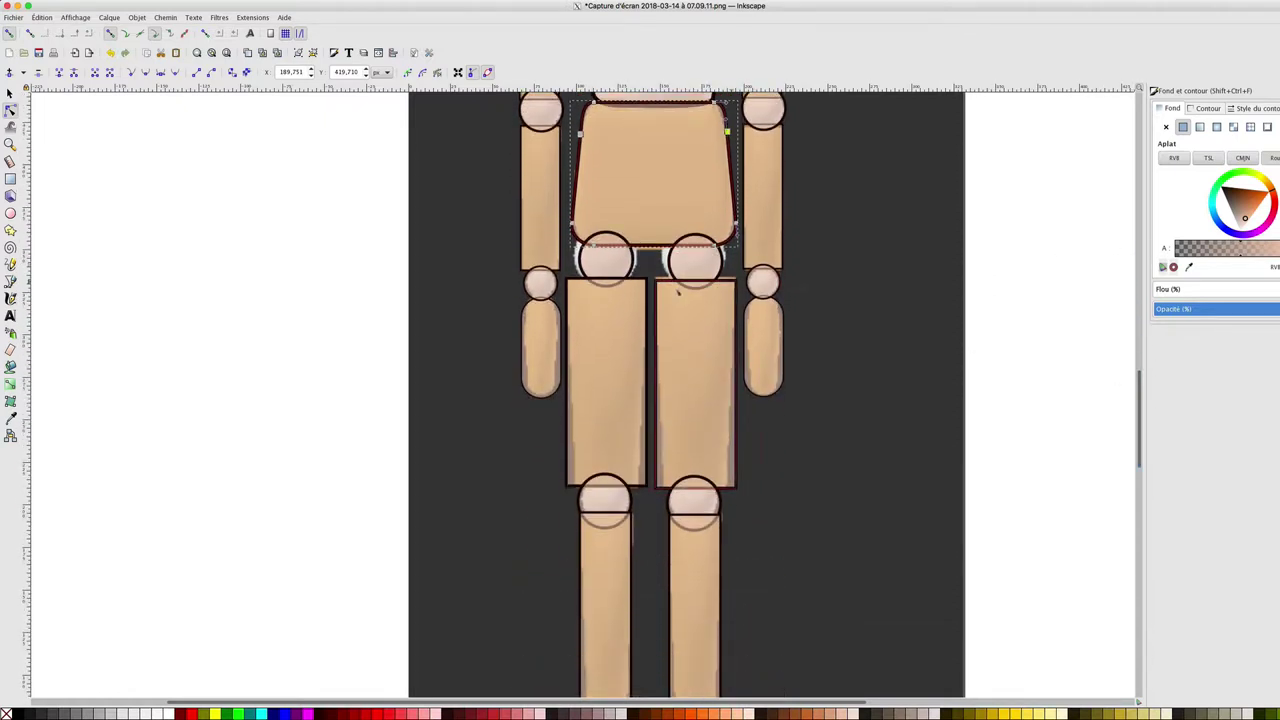
left_click(607, 233)
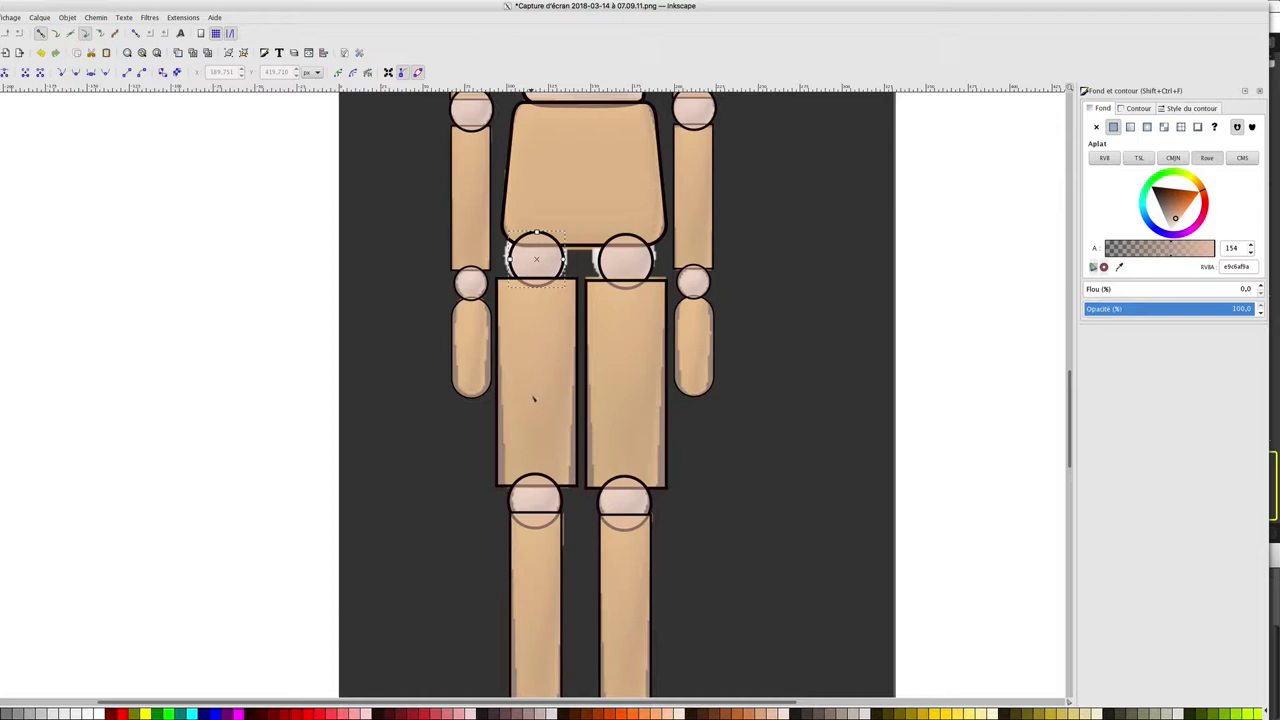
Taper the left thigh by moving its bottom corners inward
left_click(500, 417)
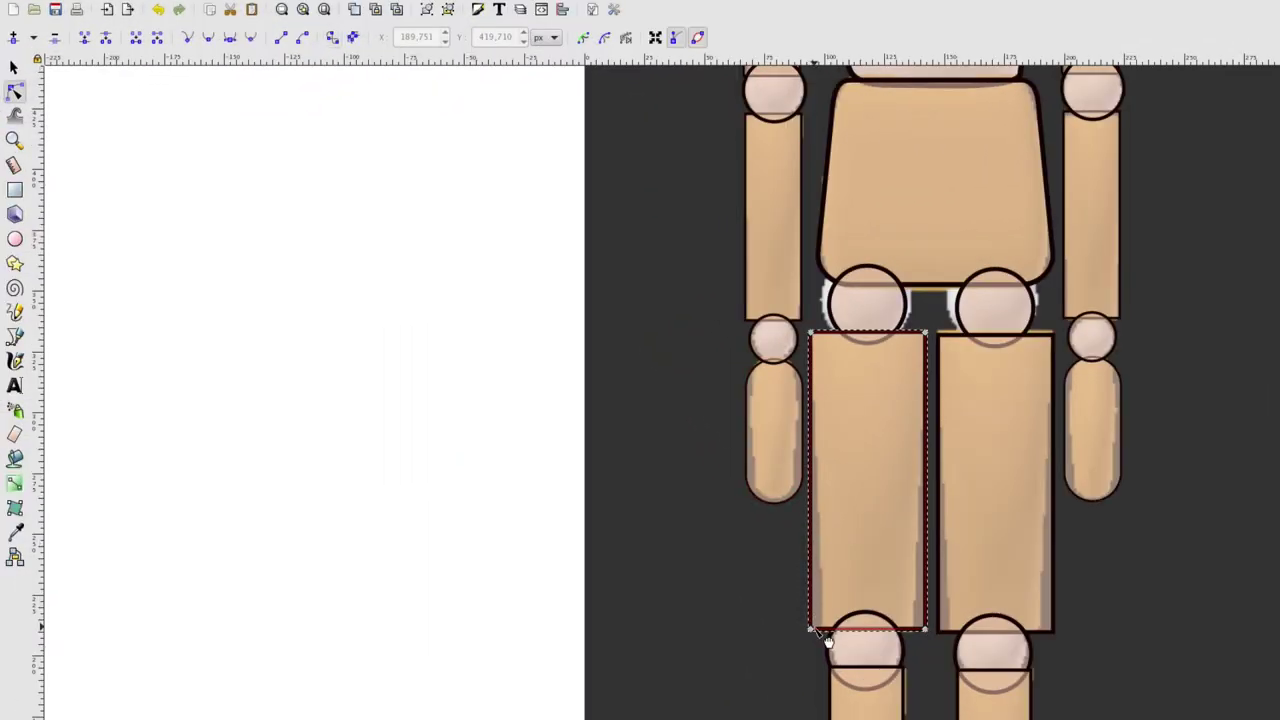
left_click_drag(812, 630, 820, 630)
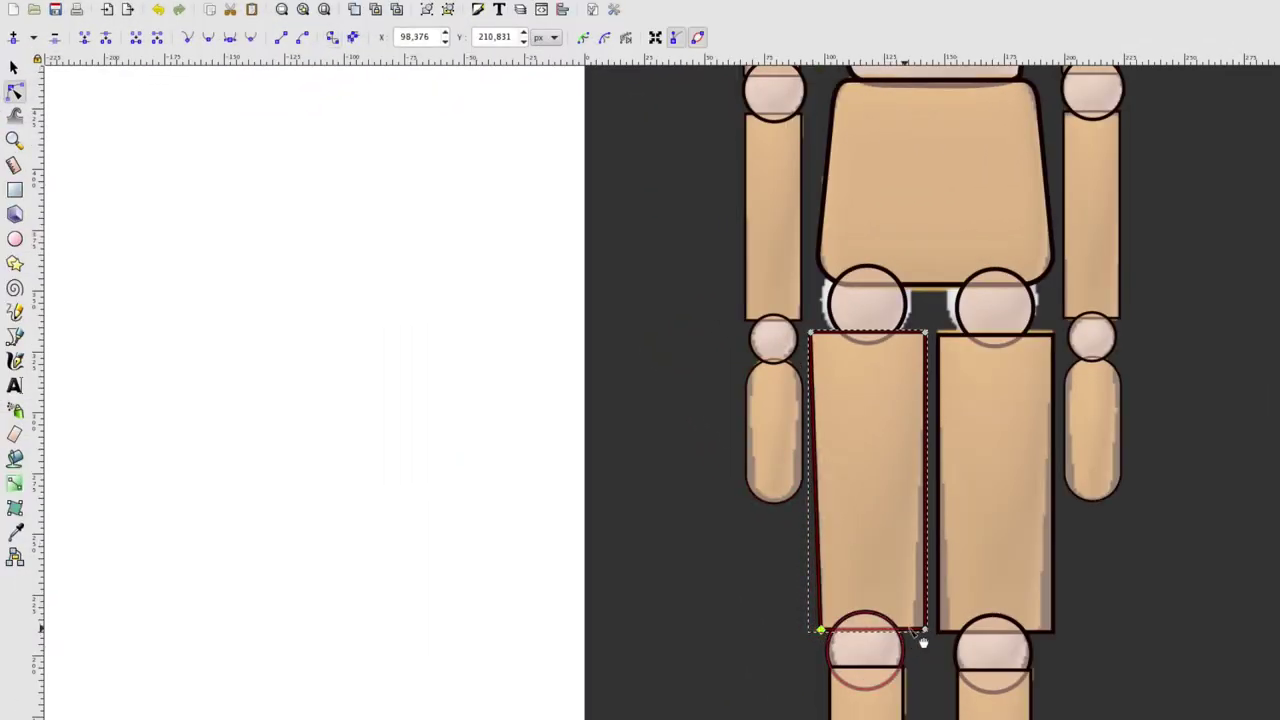
left_click_drag(928, 632, 916, 631)
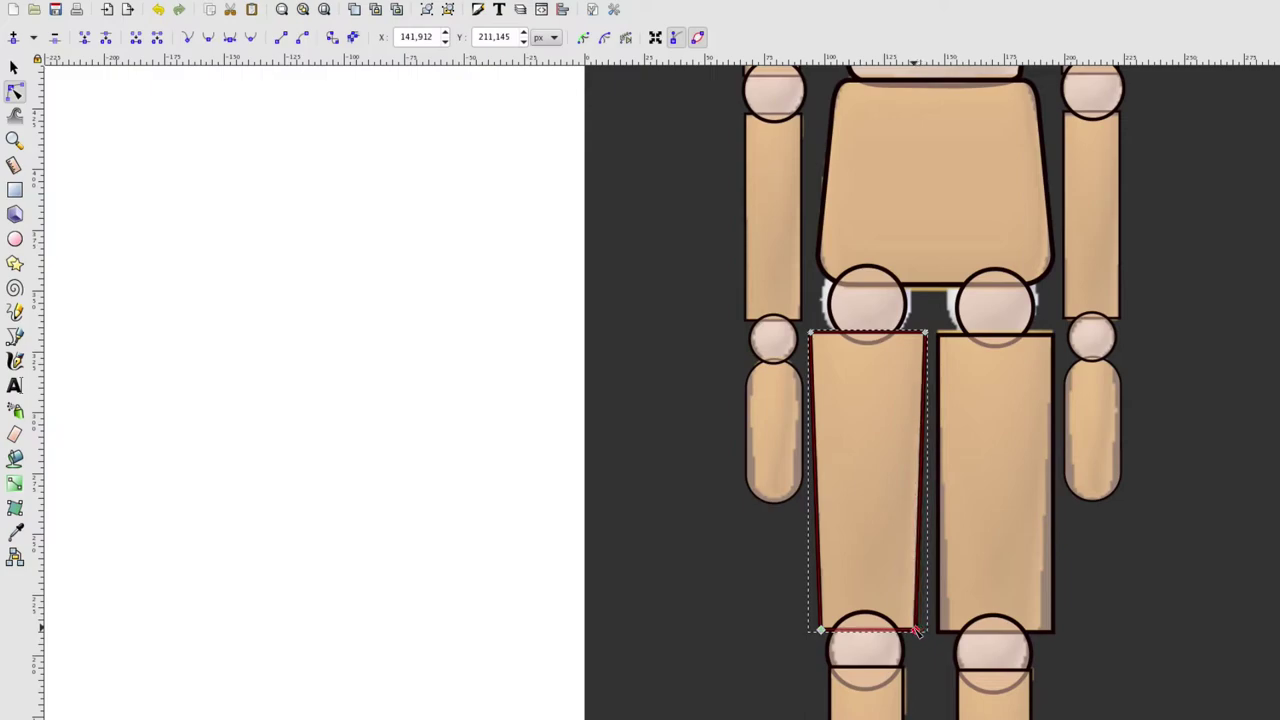
Delete the right knee circle and the right lower-leg shape
left_click(986, 556)
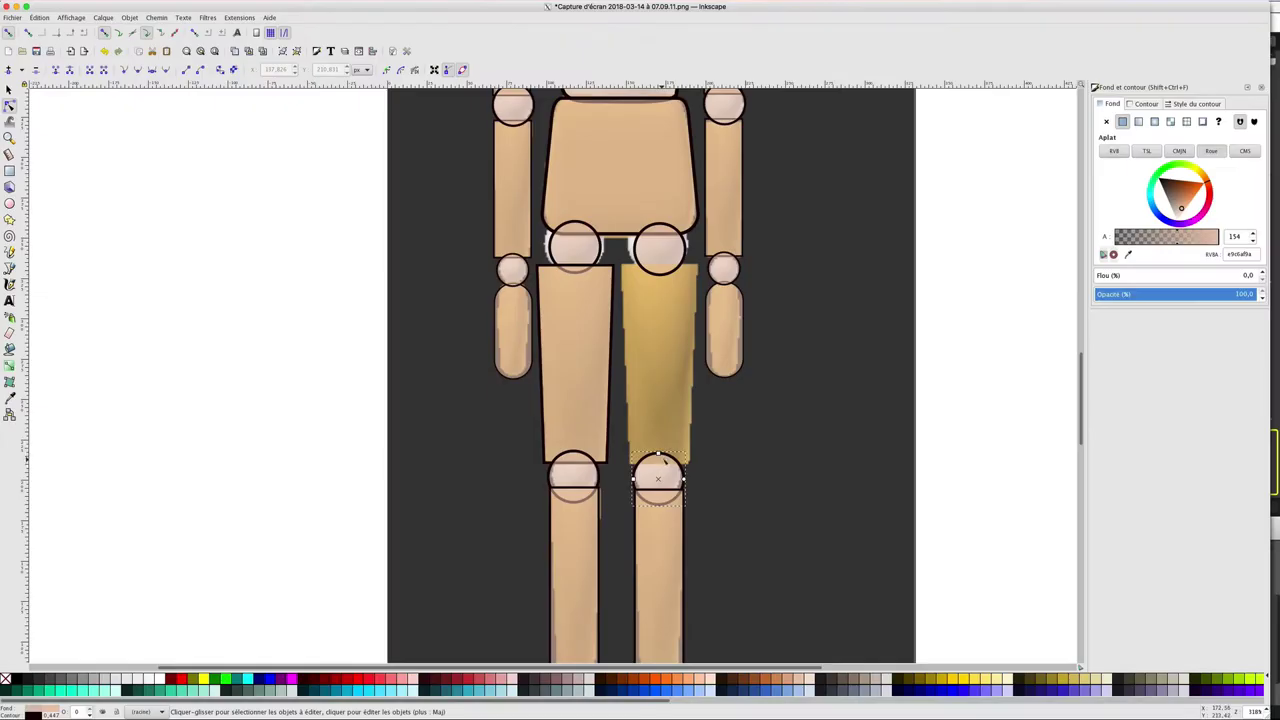
right_click(664, 458)
left_click(697, 541)
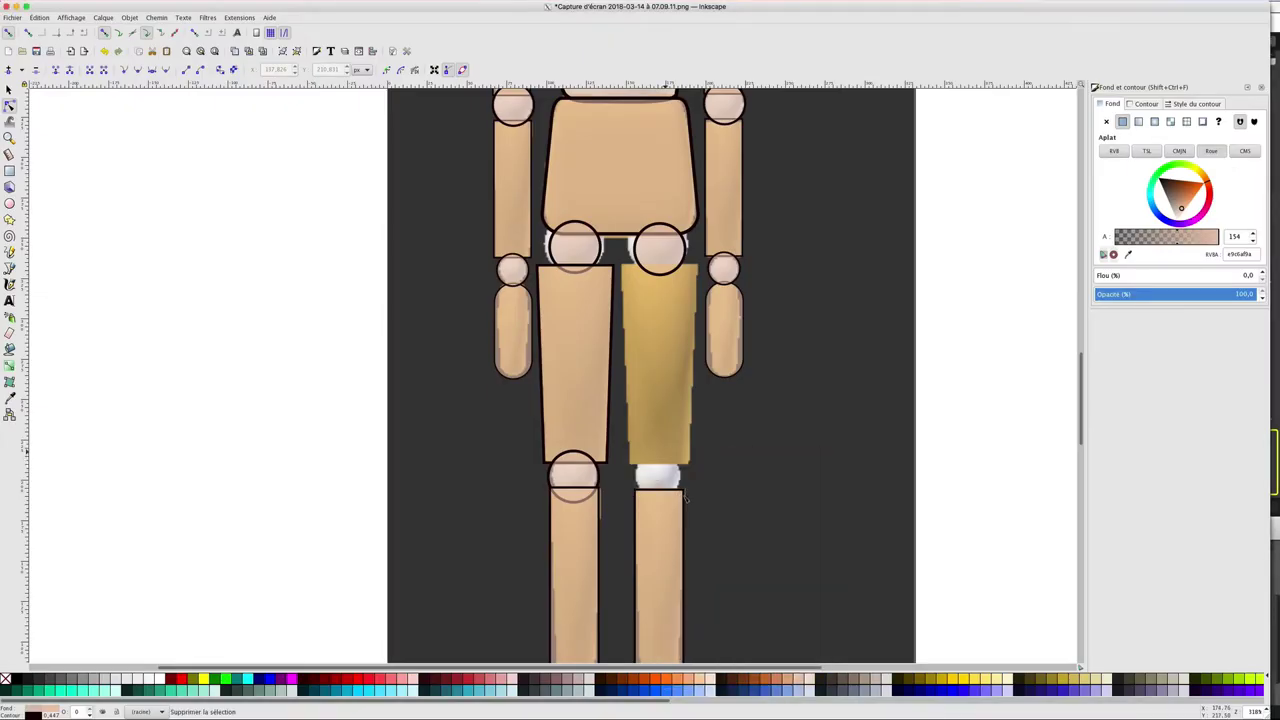
left_click(658, 580)
right_click(683, 260)
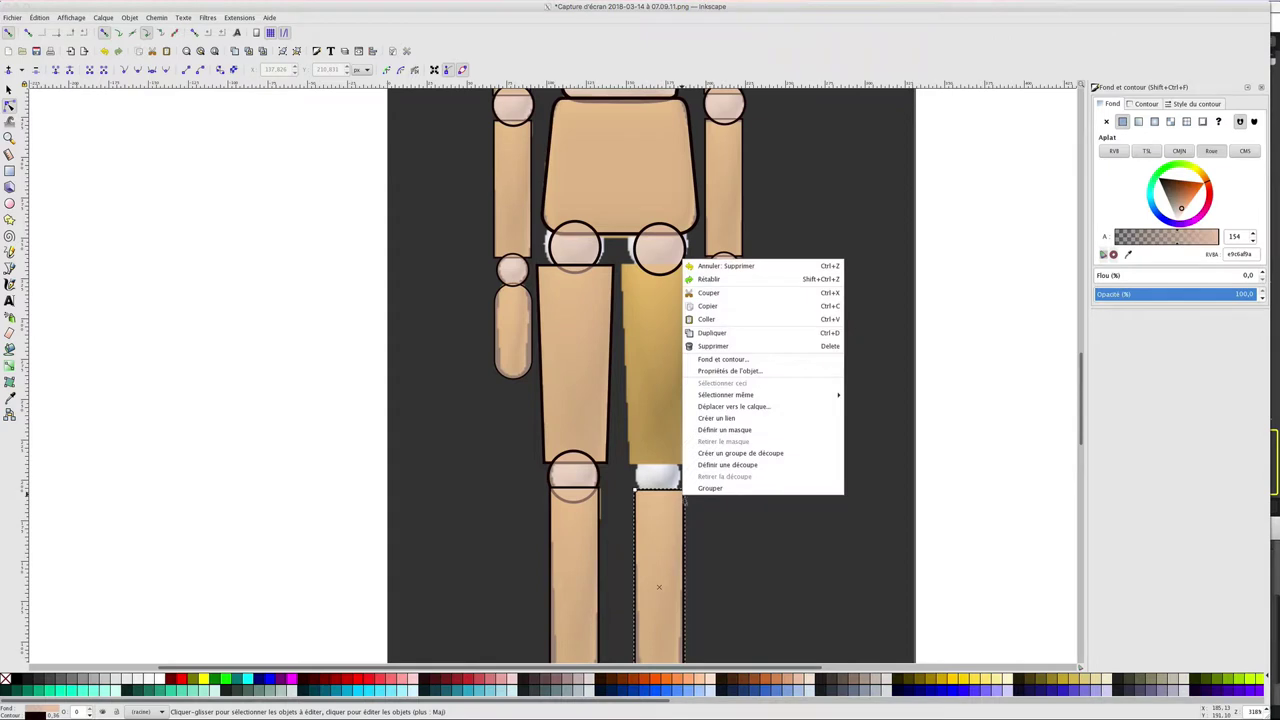
left_click(713, 345)
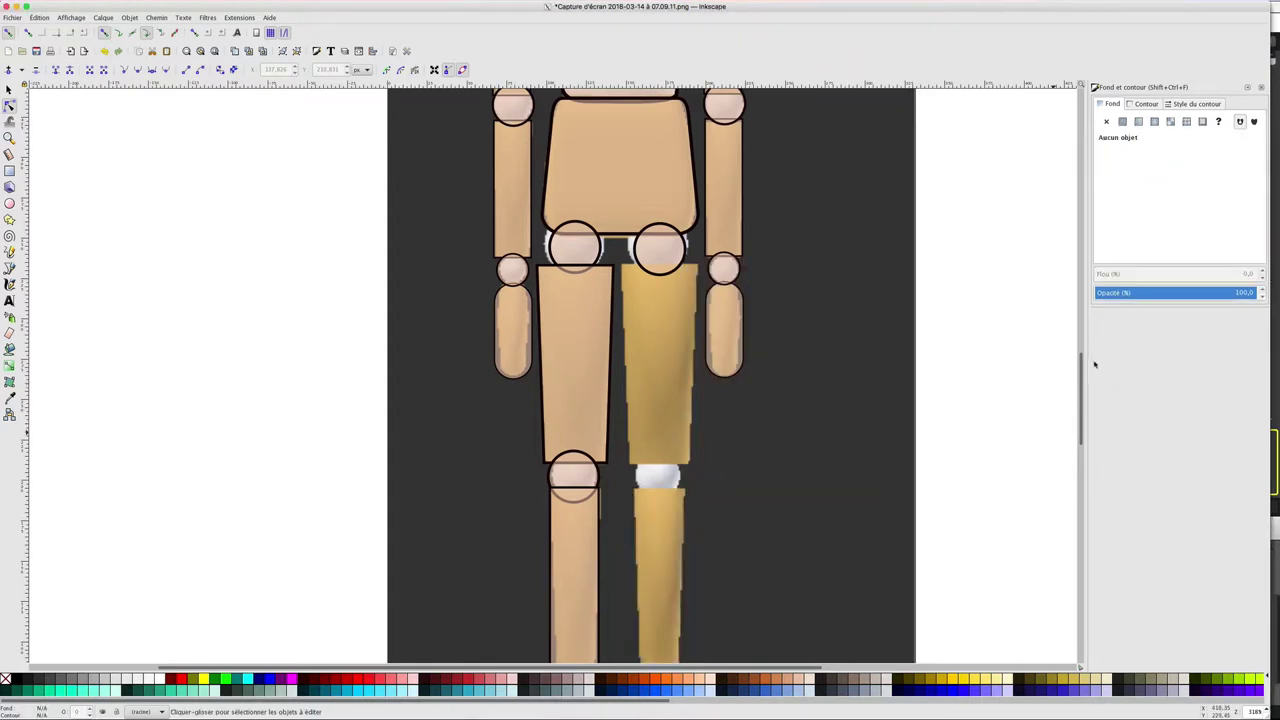
mouse_move(1081, 365)
left_mouse_down()
mouse_move(1081, 400)
mouse_move(789, 425)
mouse_move(630, 490)
left_mouse_up()
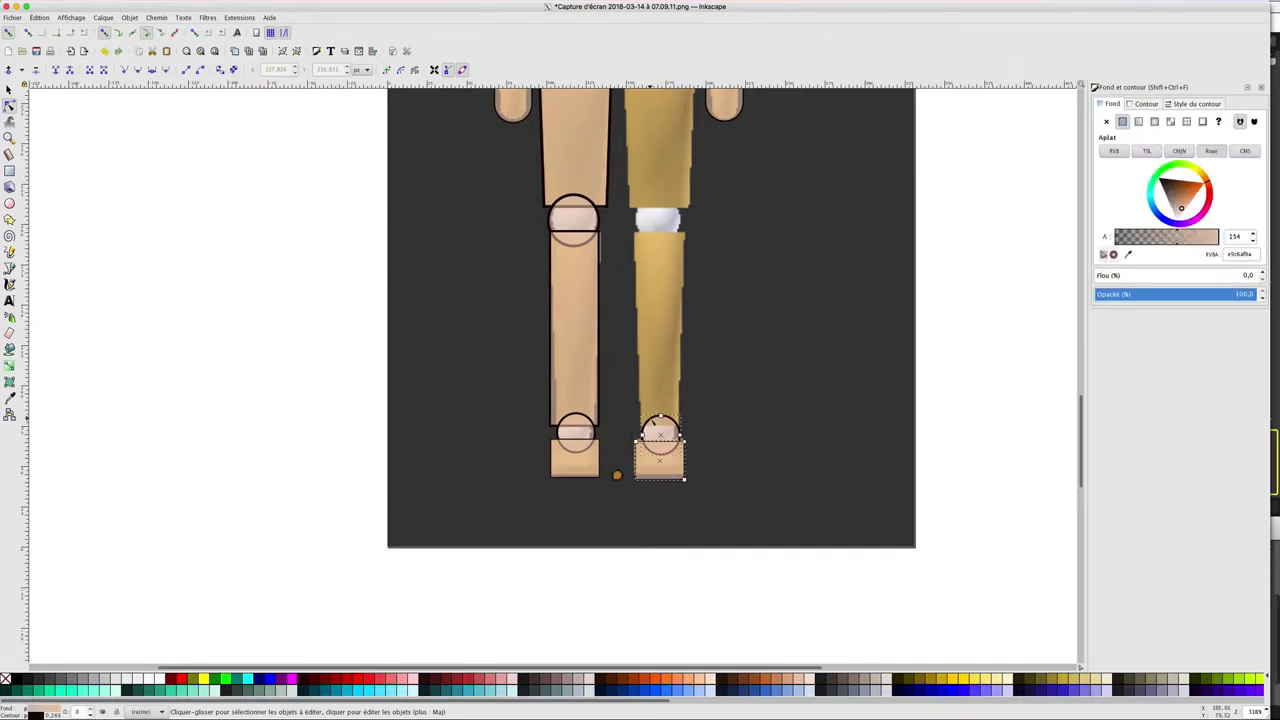
Delete the right foot, taper the left shin's bottom corner and shrink the left ankle circle
right_click(652, 421)
left_click(682, 507)
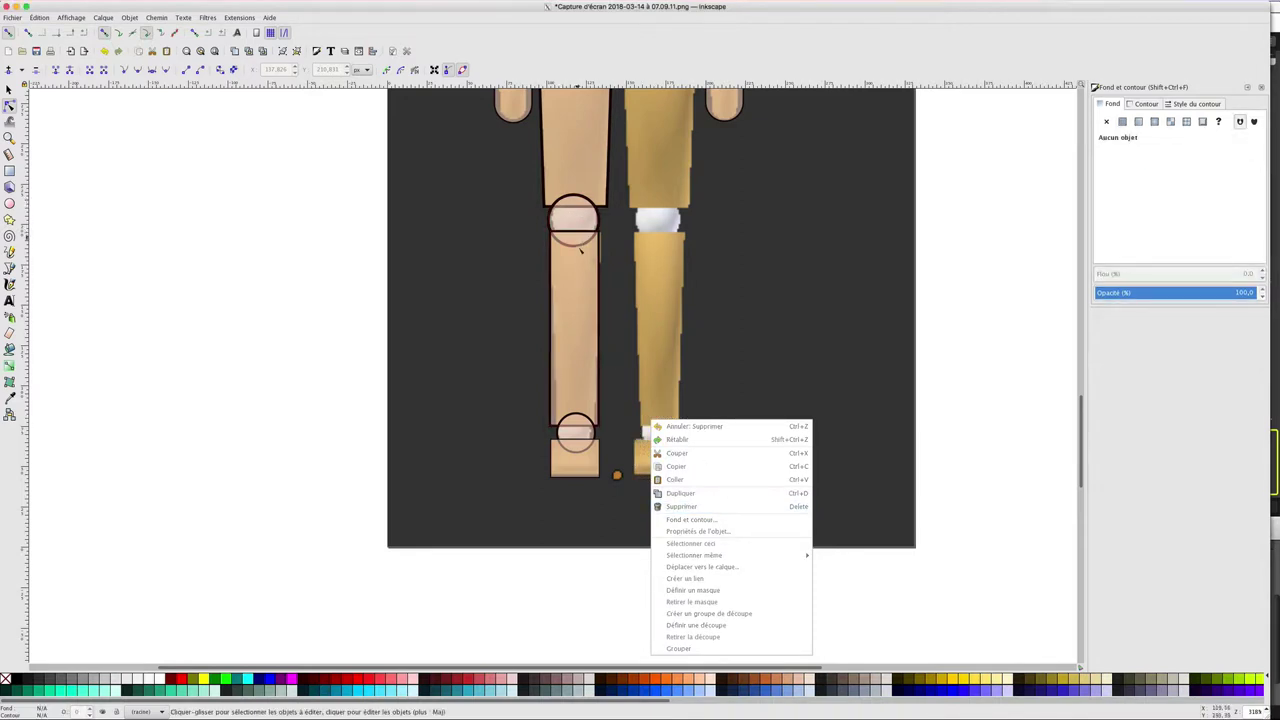
left_click(597, 395)
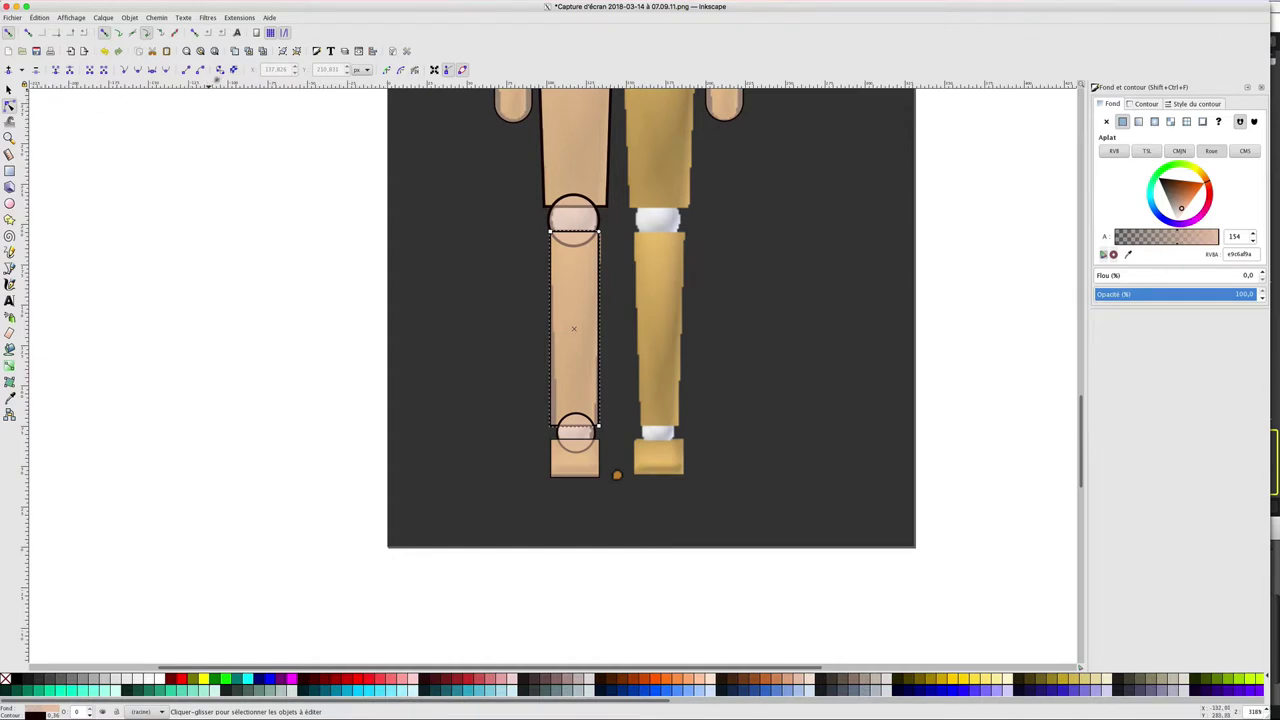
left_click(553, 428)
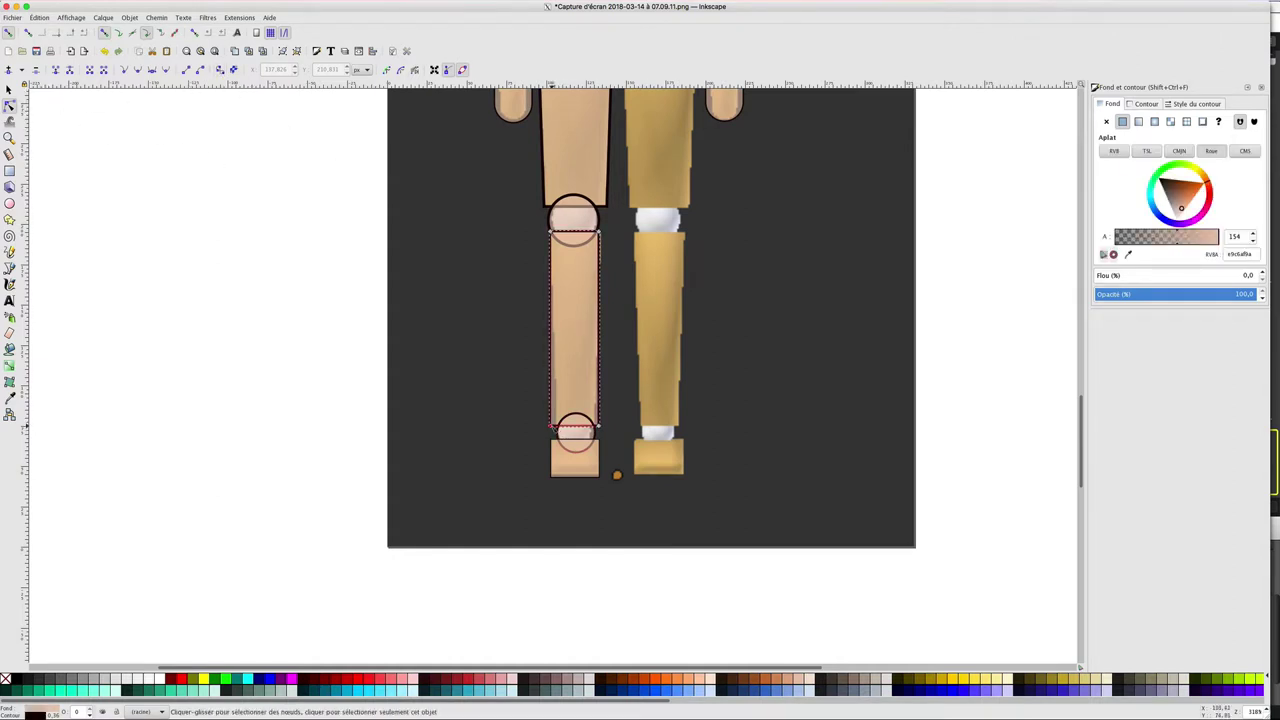
key("Right")
key("Right")
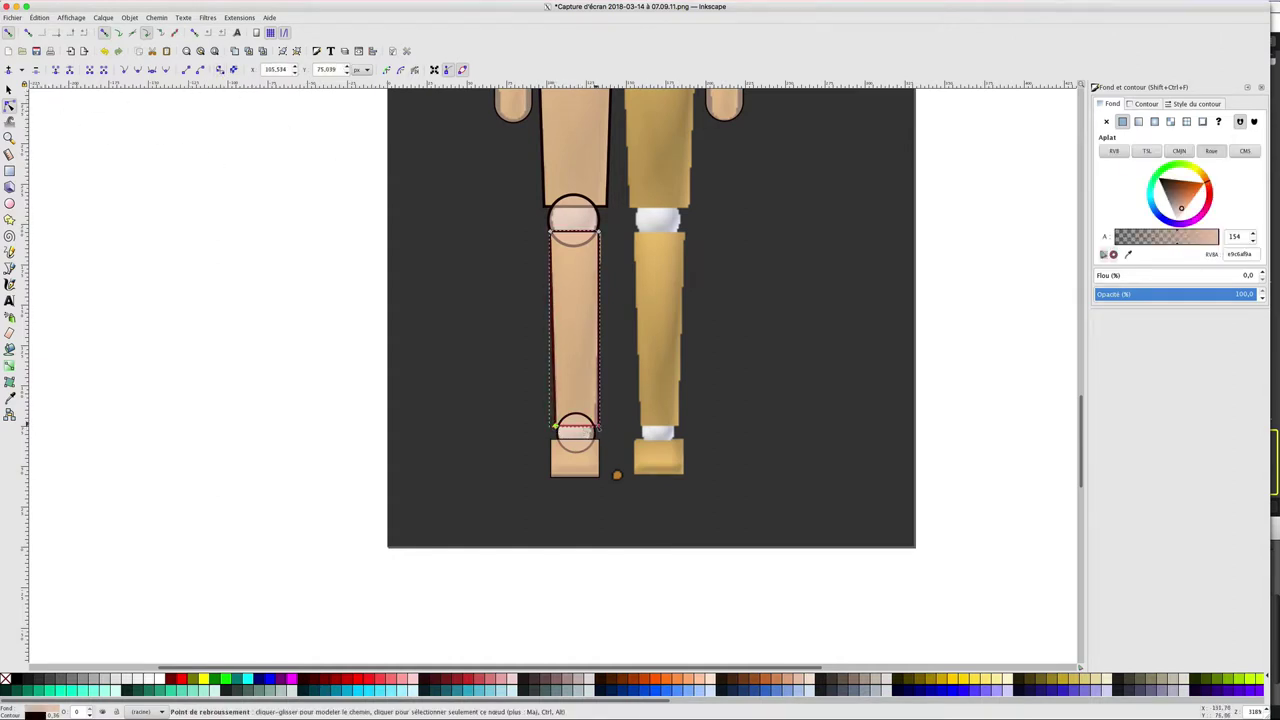
left_click(577, 431)
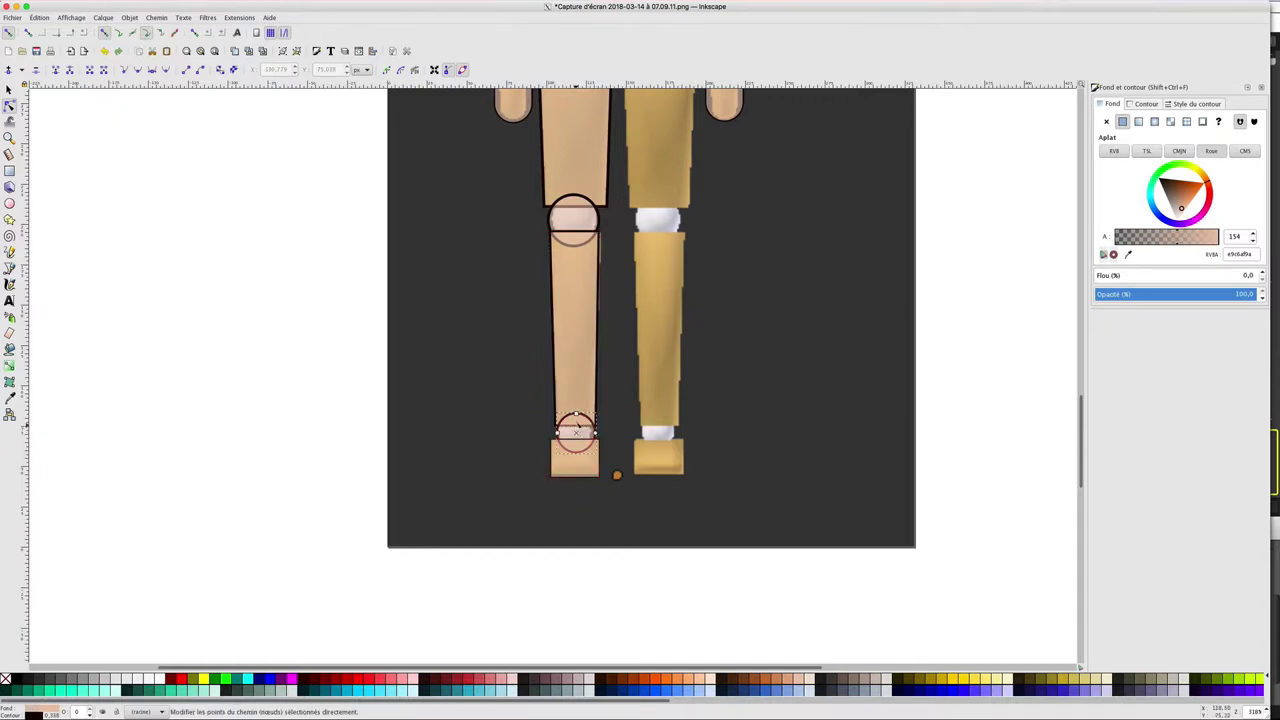
key("s")
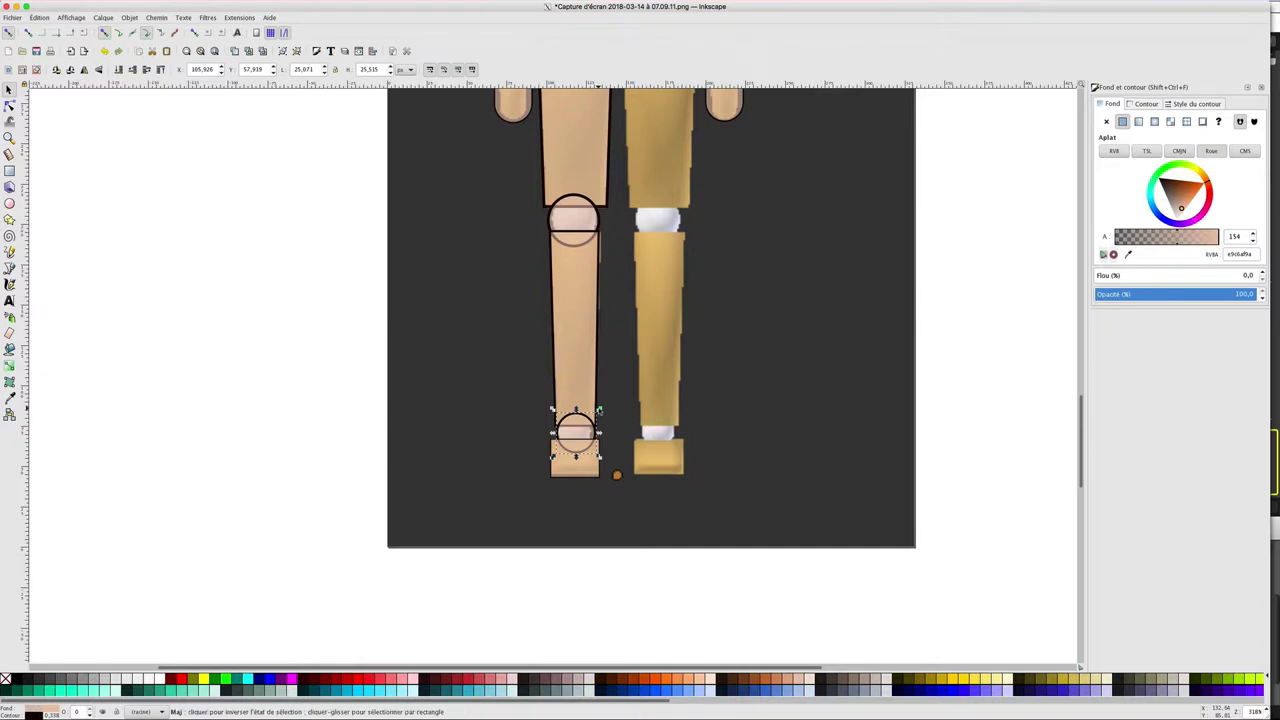
left_click_drag(599, 410, 594, 418)
Round the left foot rectangle's corners
left_click(578, 458)
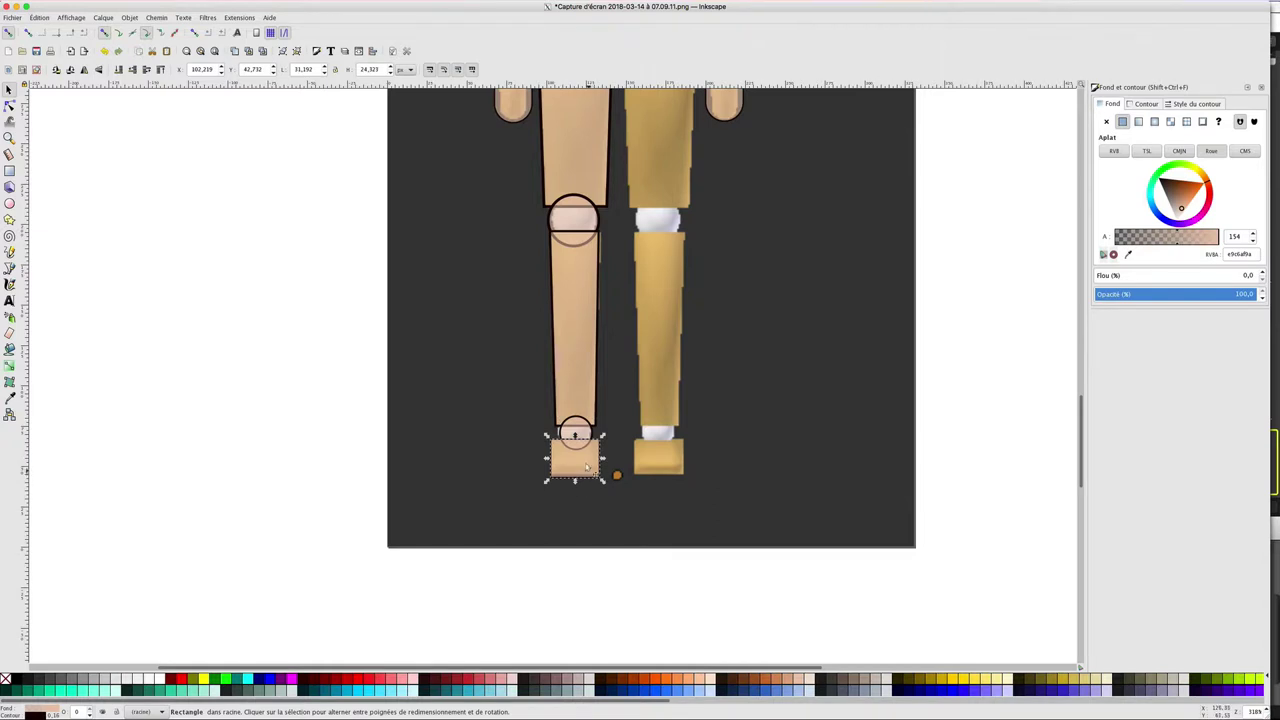
key("r")
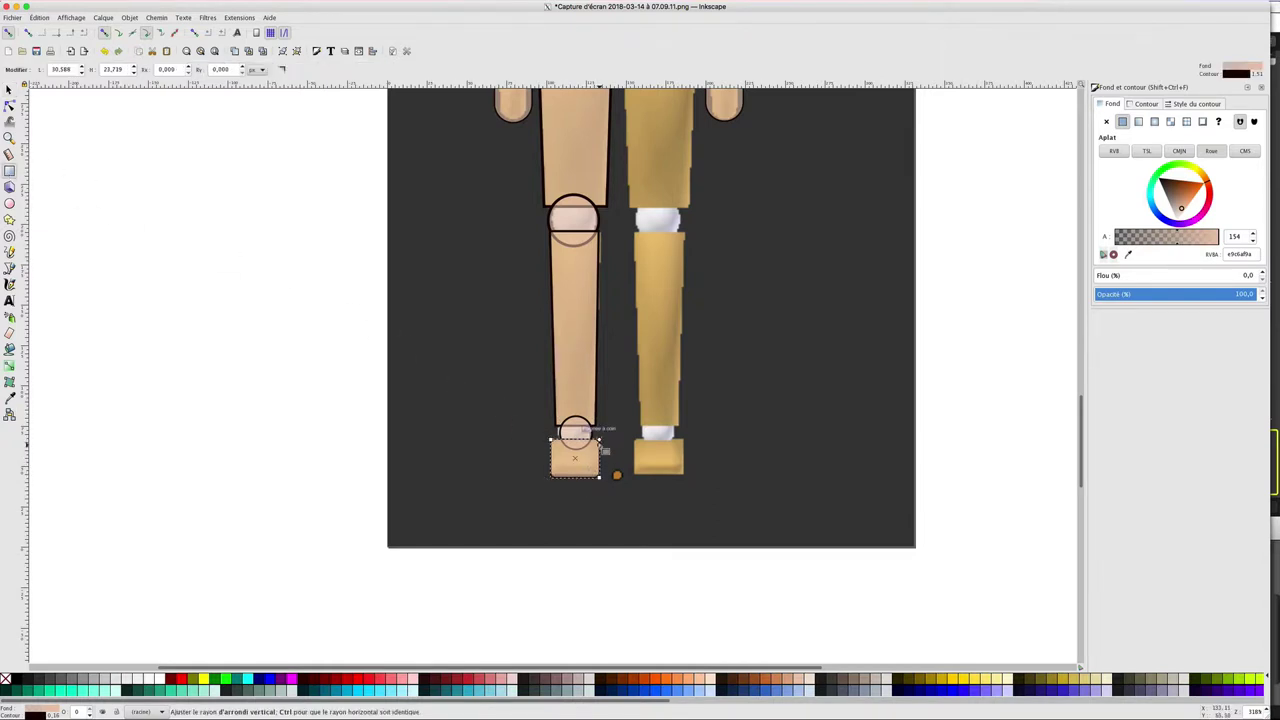
left_click_drag(601, 441, 598, 452)
left_click(619, 580)
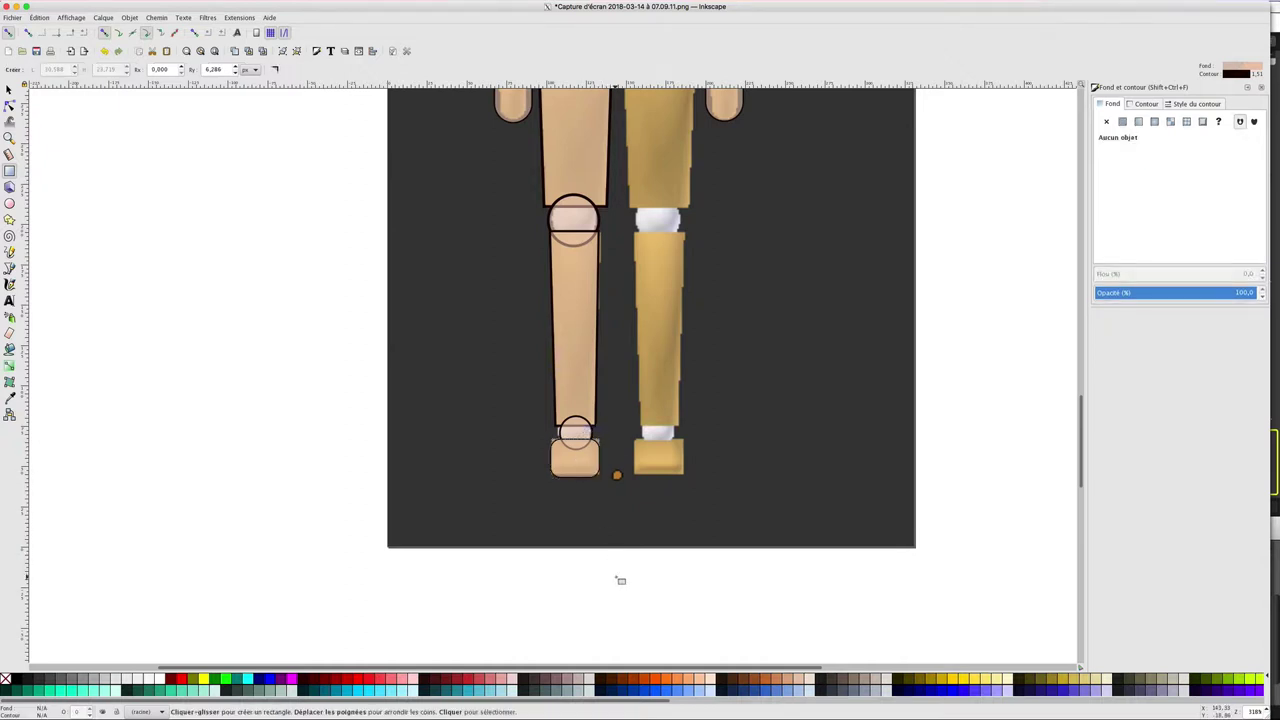
scroll(600, 376, "up", 1)
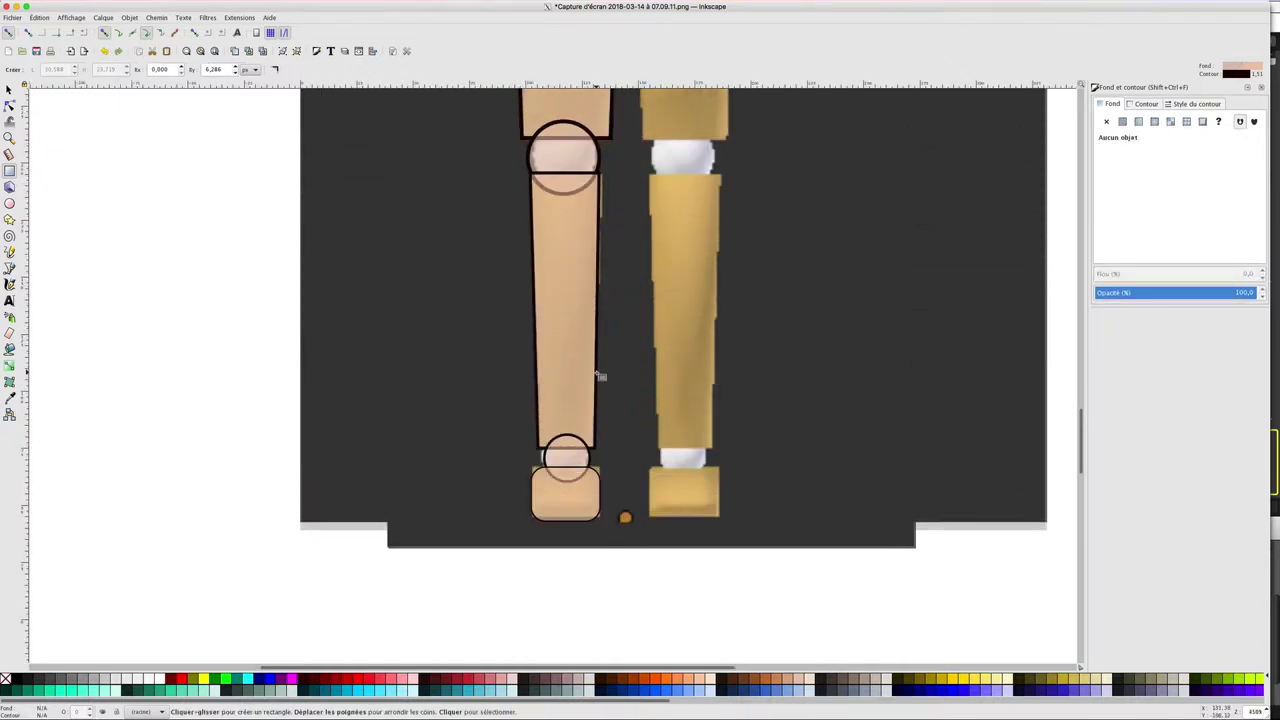
left_click_drag(1085, 433, 1077, 371)
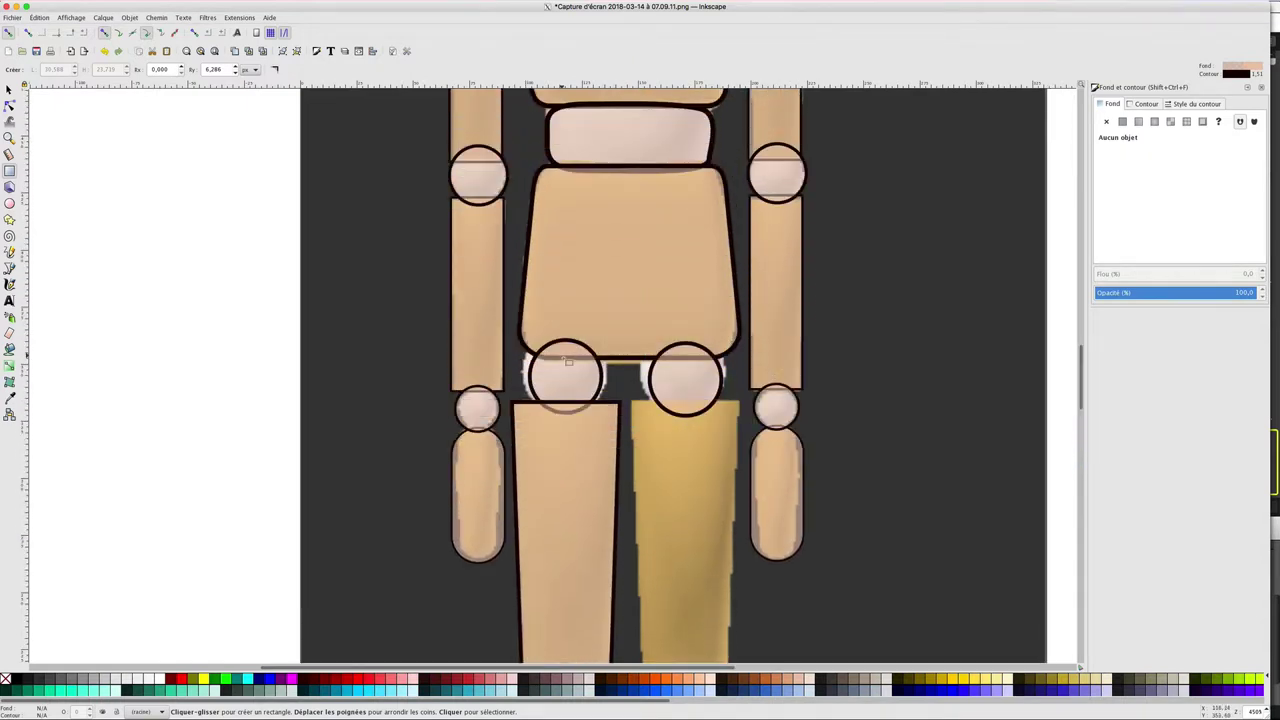
key("s")
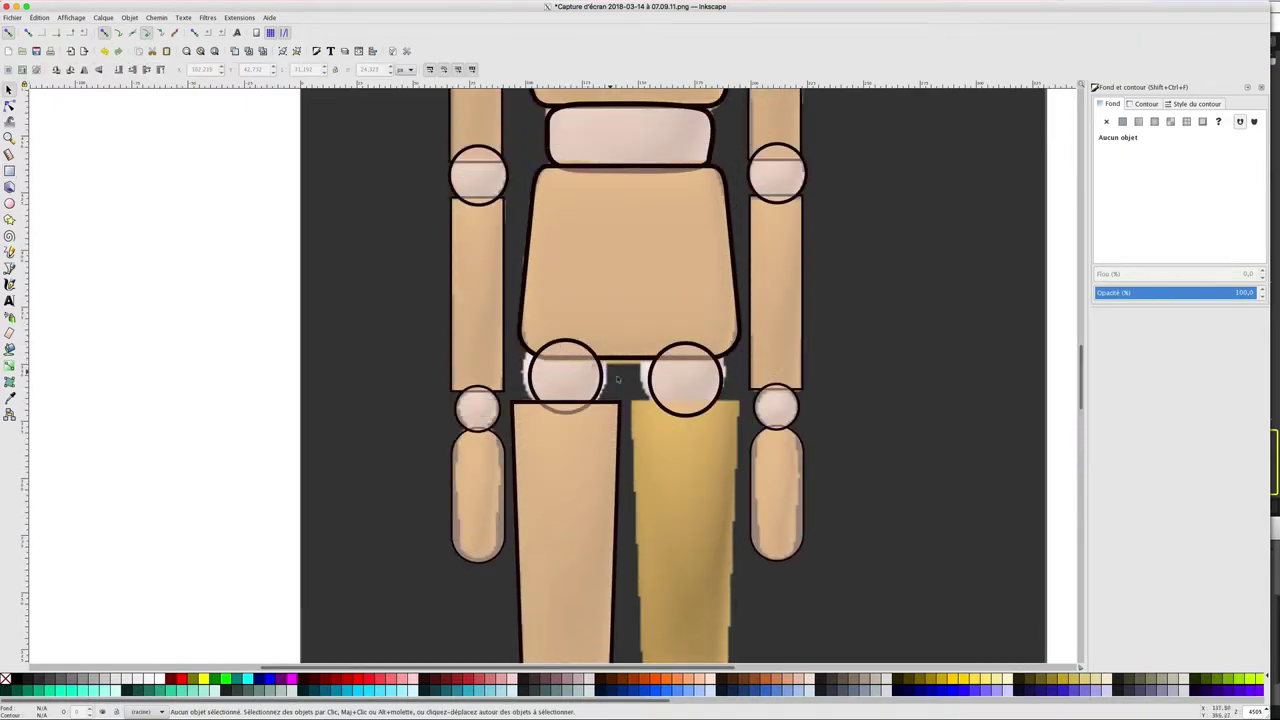
scroll(617, 378, "down", 1)
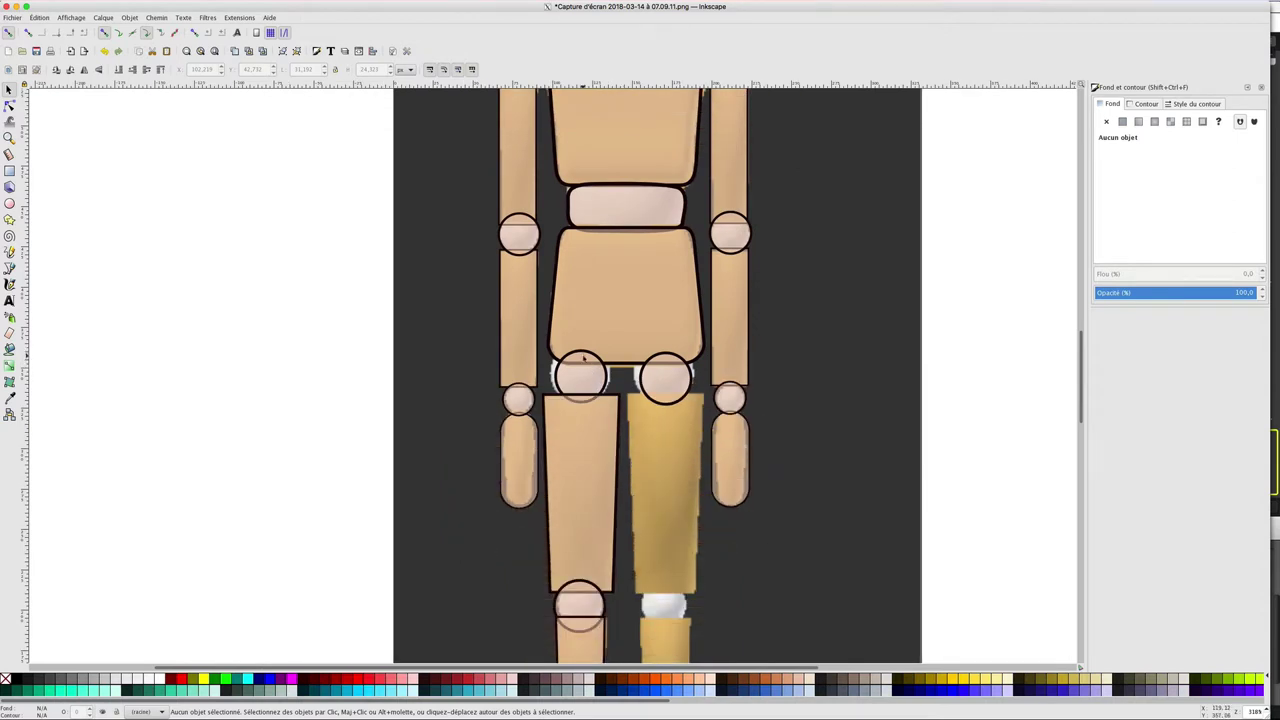
scroll(584, 358, "down", 1)
scroll(584, 358, "down", 1)
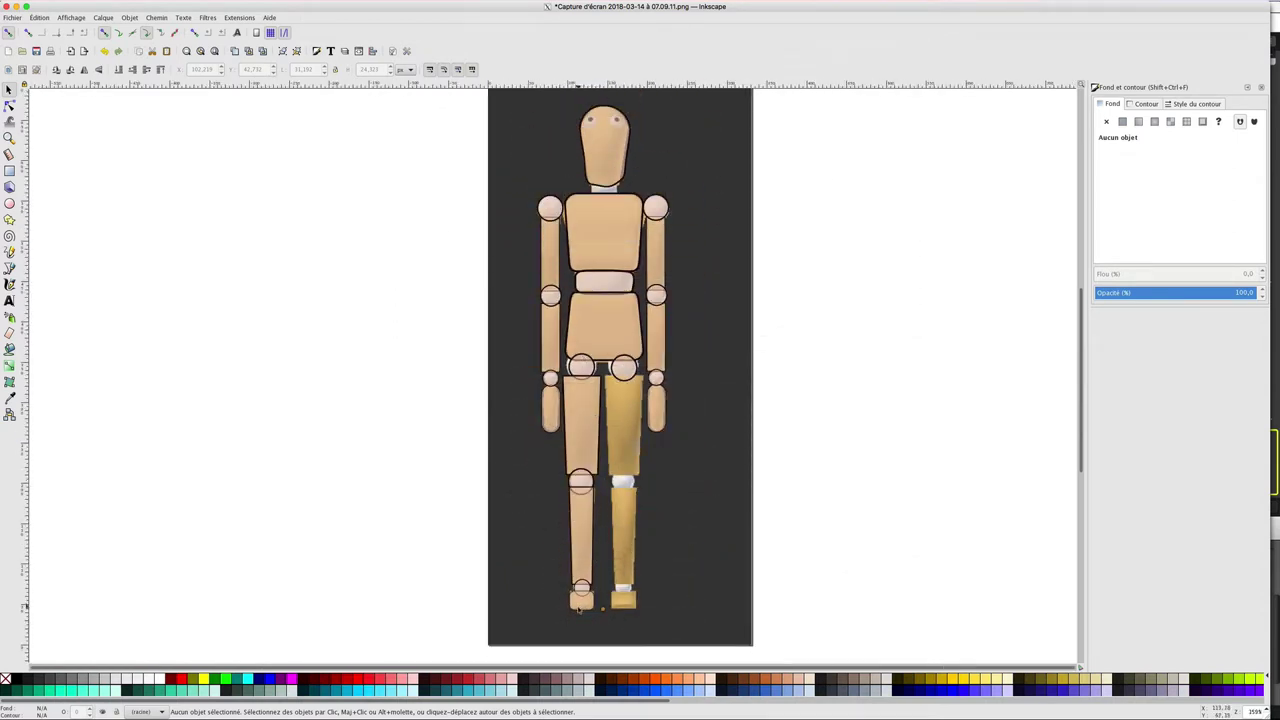
Group the six left-leg pieces, from foot up to hip circle
left_click(580, 603)
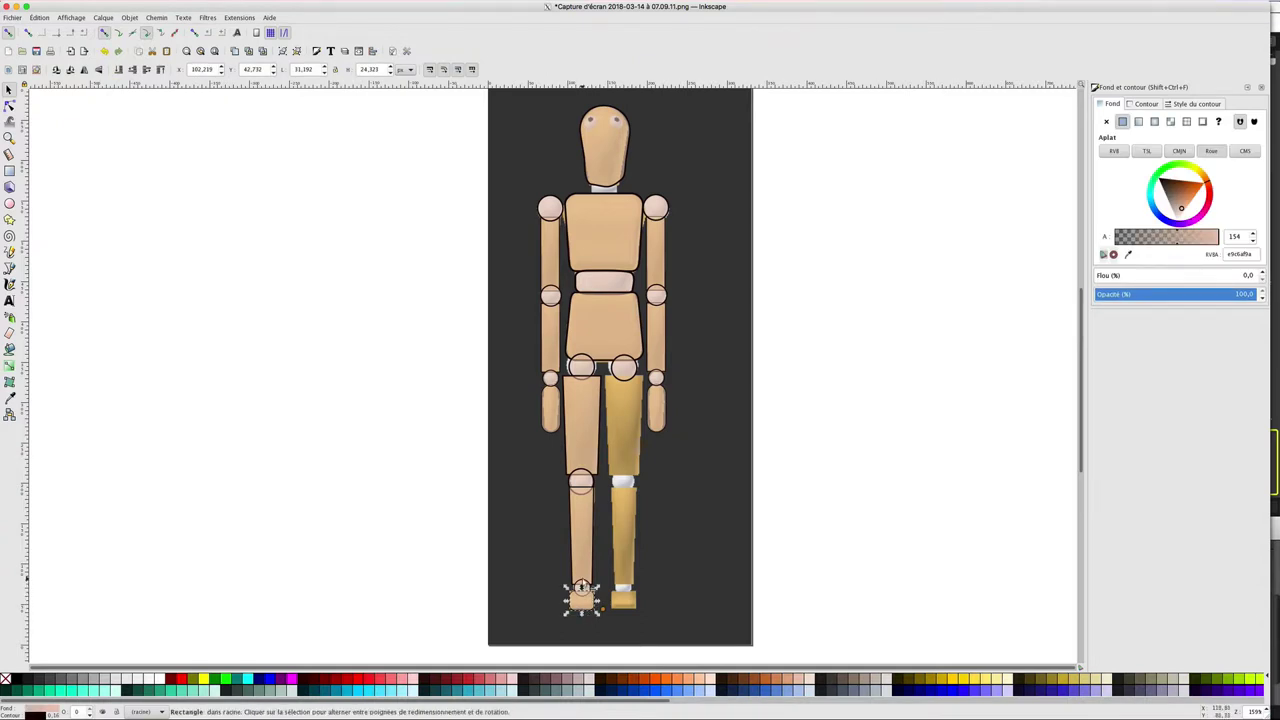
left_click(584, 586, "shift")
left_click(591, 540, "shift")
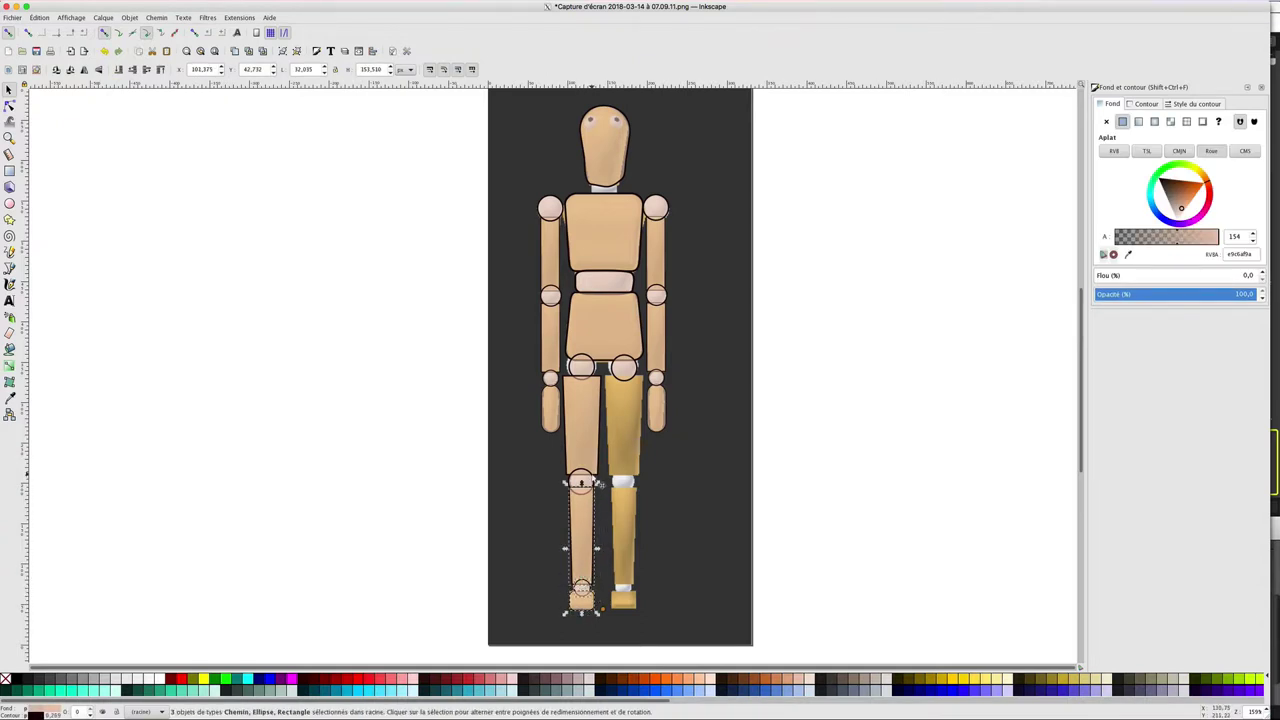
left_click(599, 484, "shift")
left_click(598, 440, "shift")
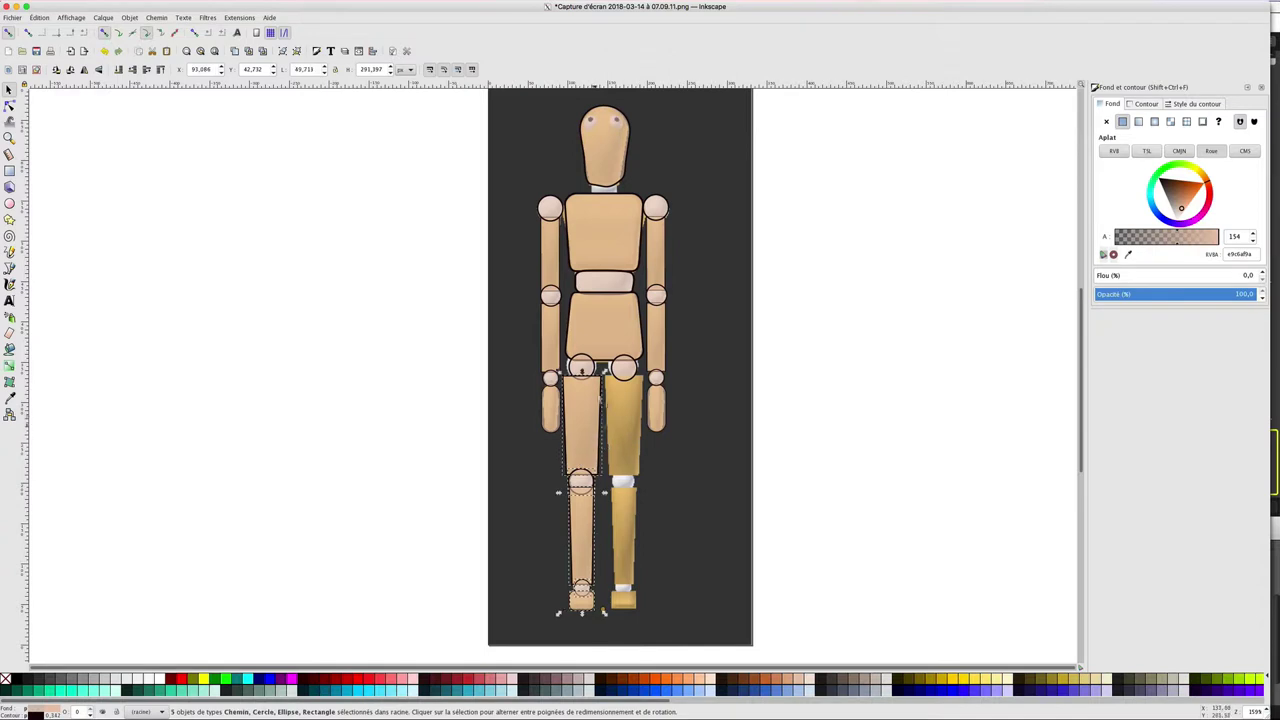
left_click(598, 372, "shift")
key("ctrl+g")
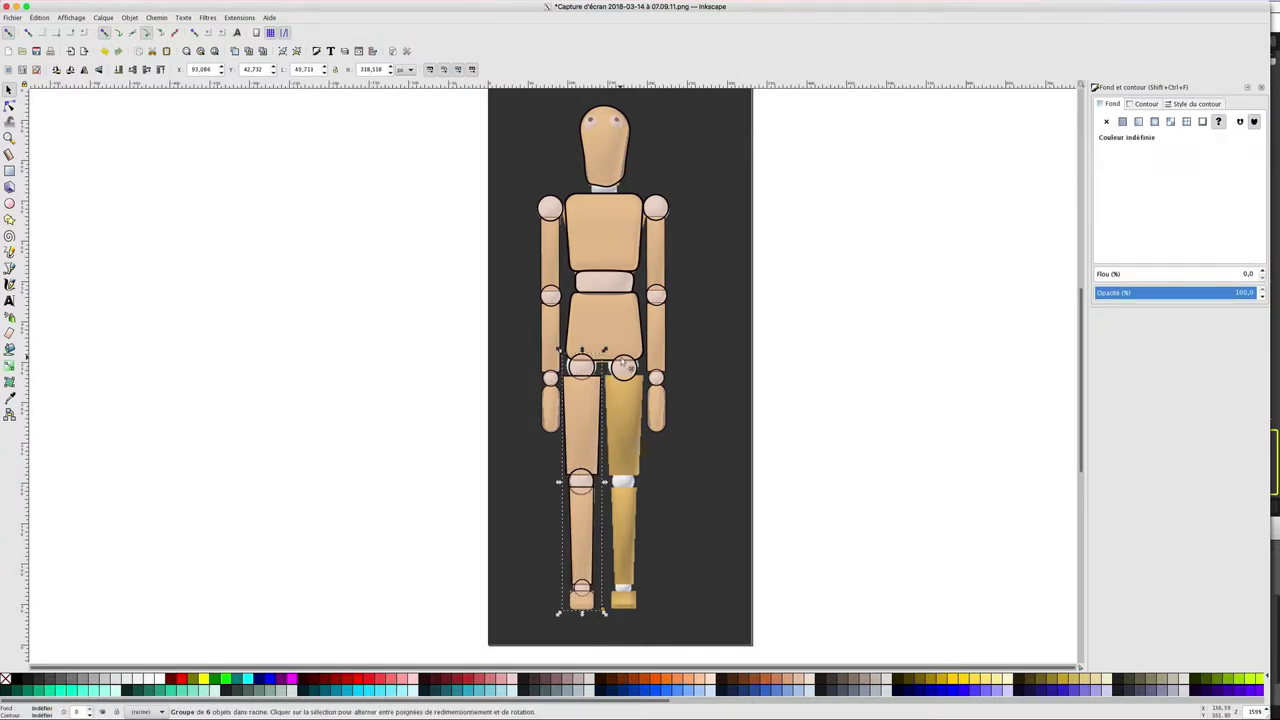
Delete the right hip circle, then duplicate the leg group and align the copy over the right leg
left_click(624, 367)
right_click(621, 359)
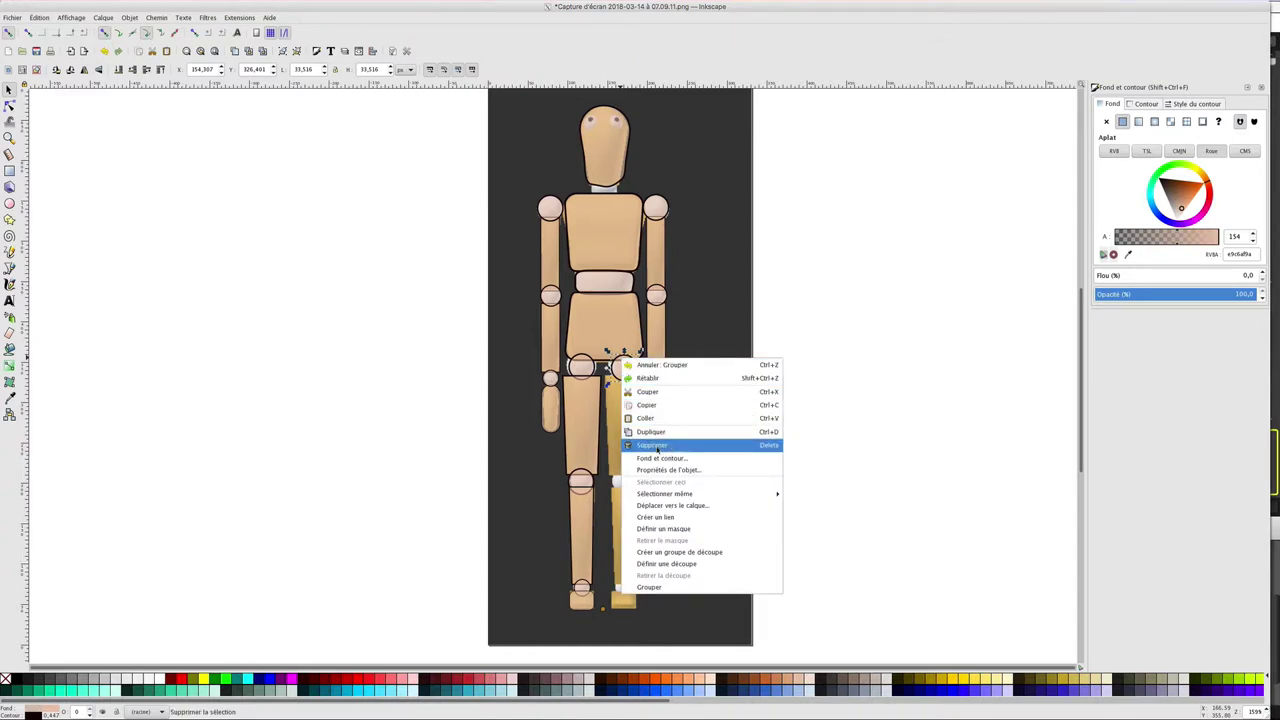
left_click(652, 445)
left_click(590, 372)
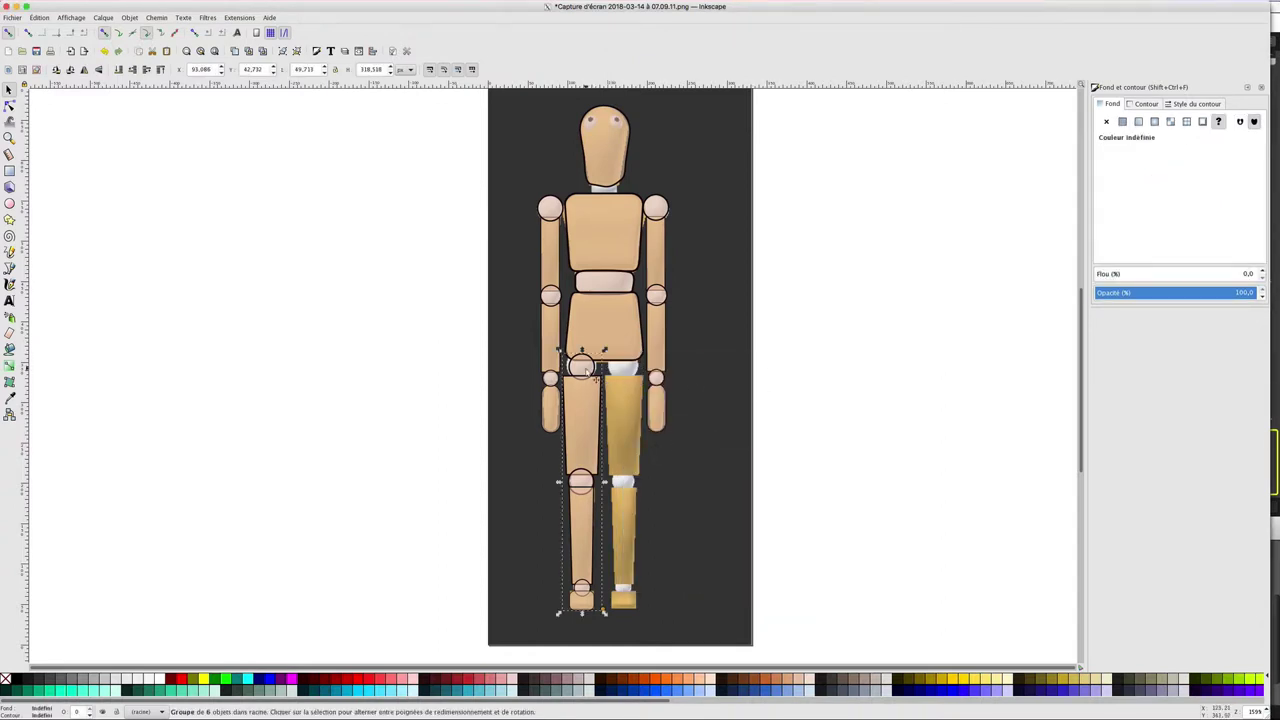
key("ctrl+d")
left_click_drag(586, 372, 636, 373)
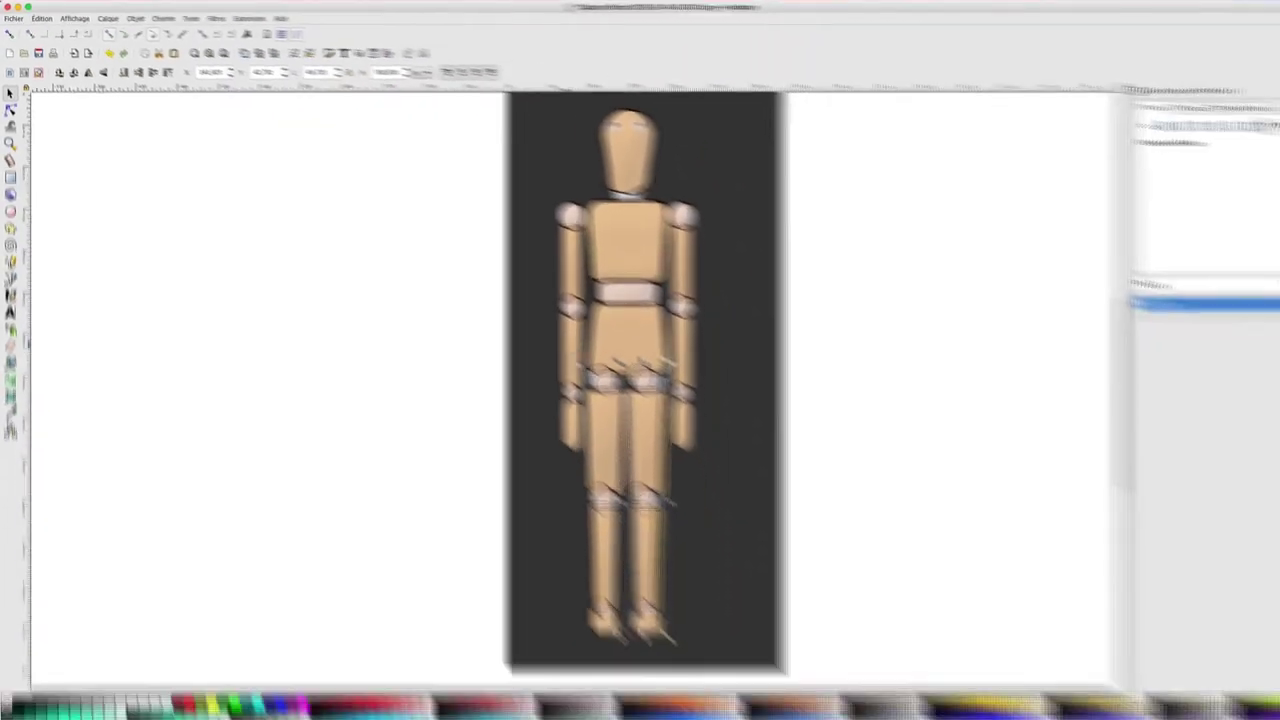
left_click_drag(625, 368, 629, 370)
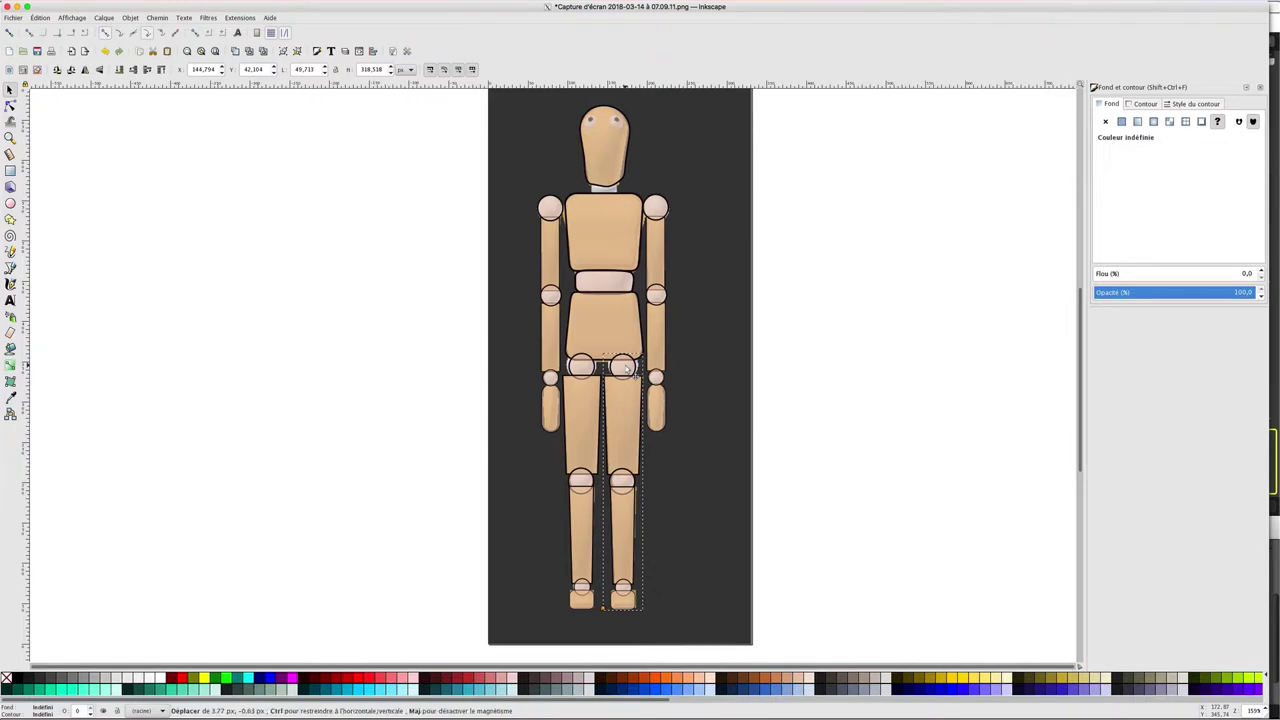
left_click_drag(628, 369, 630, 371)
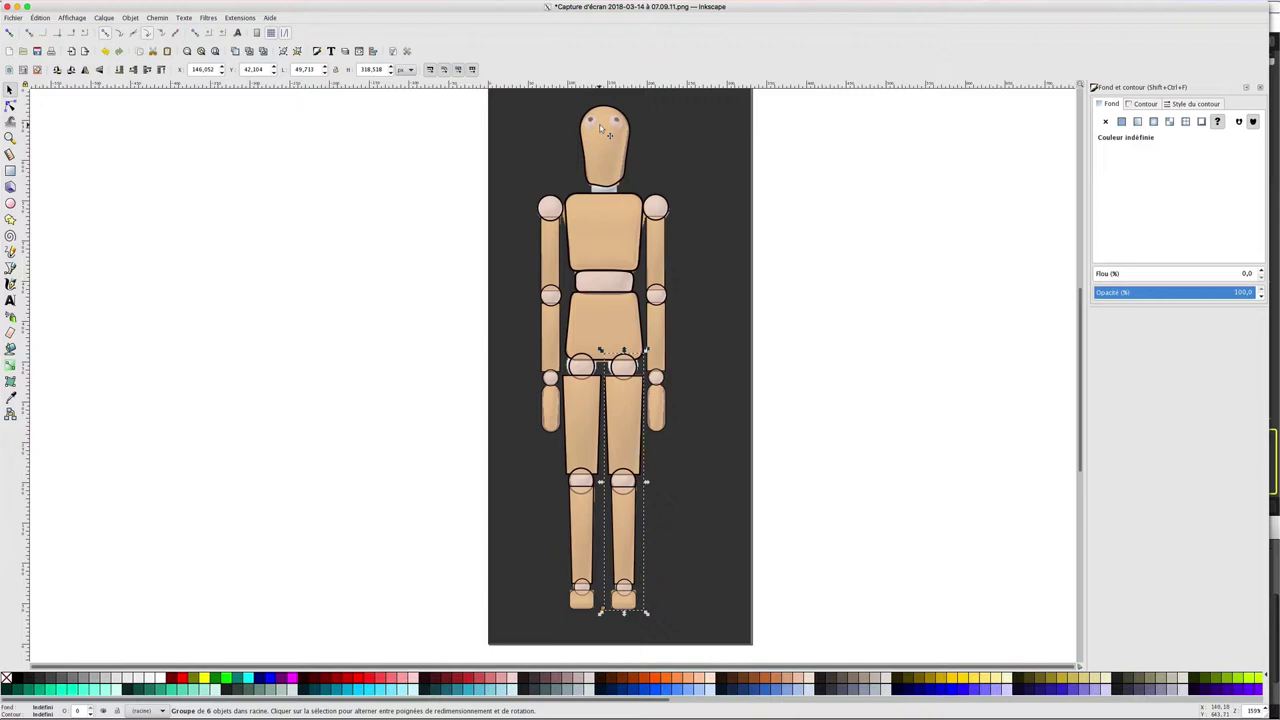
Draw a small circle sized to the left eye on the head and fill it near-white
left_click(11, 203)
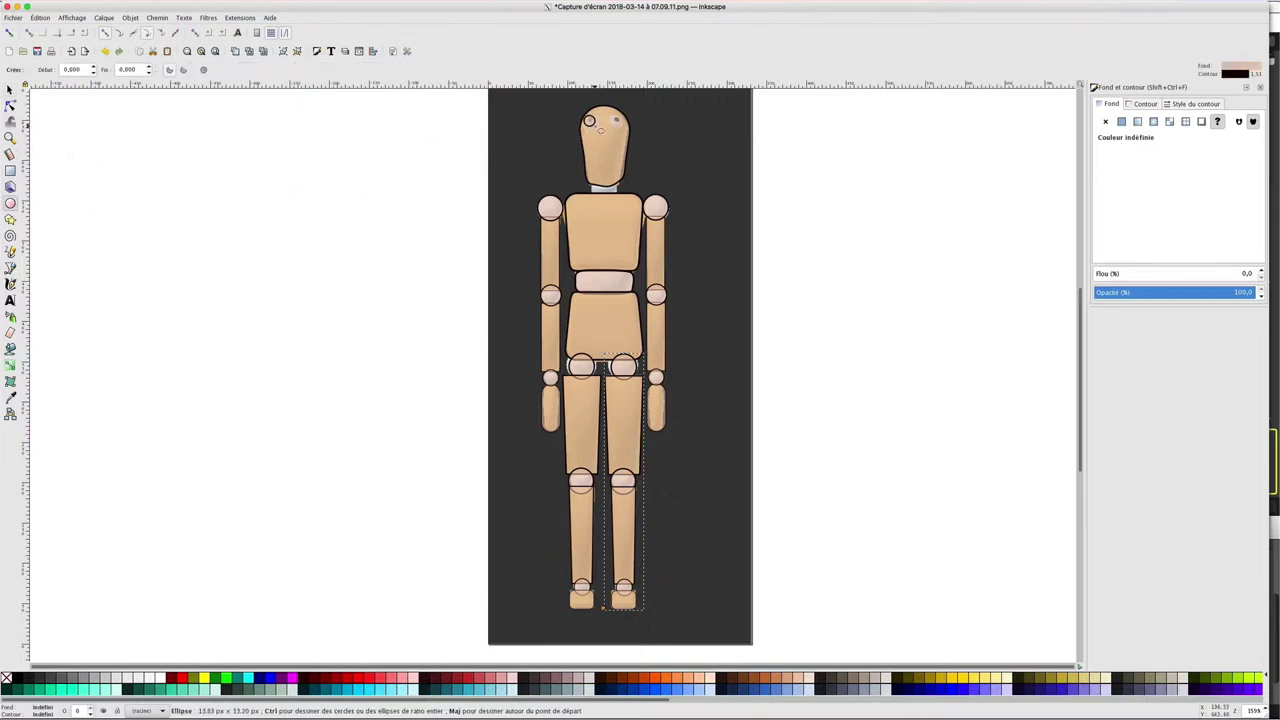
mouse_move(583, 115)
left_mouse_down()
mouse_move(600, 131)
mouse_move(590, 120)
left_mouse_up()
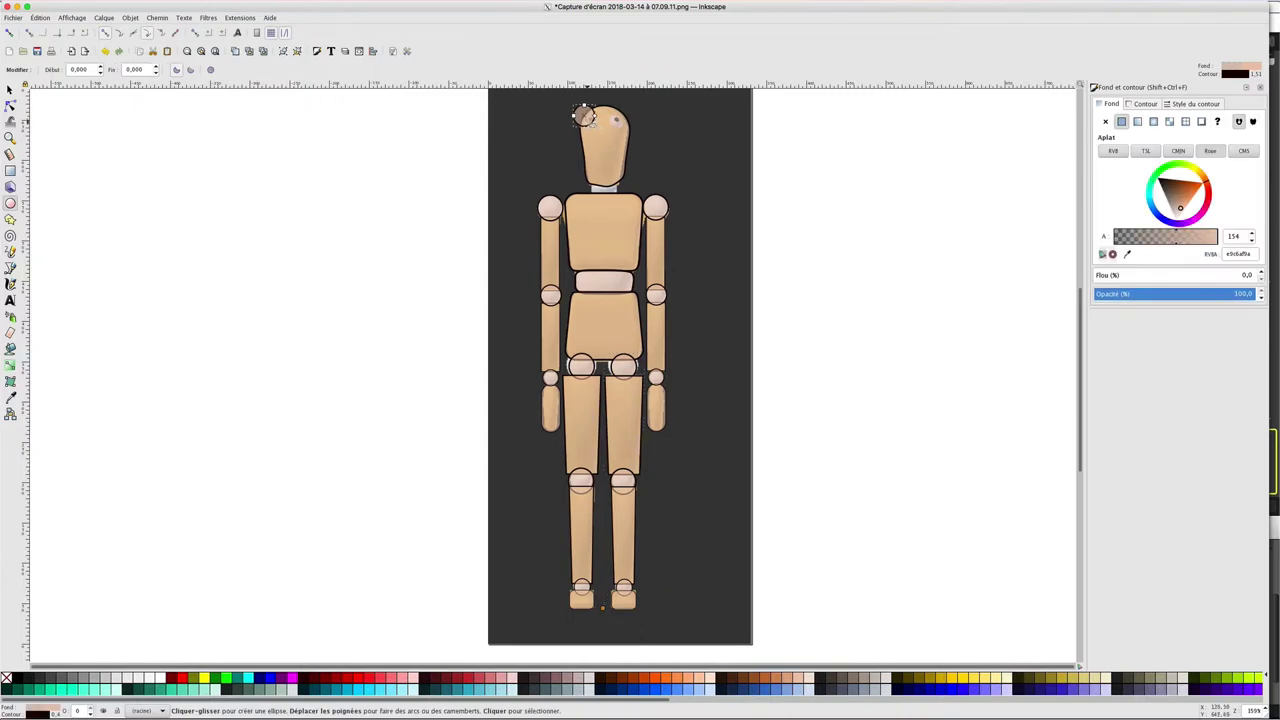
scroll(590, 120, "up", 2)
scroll(590, 120, "up", 1)
scroll(590, 120, "up", 1)
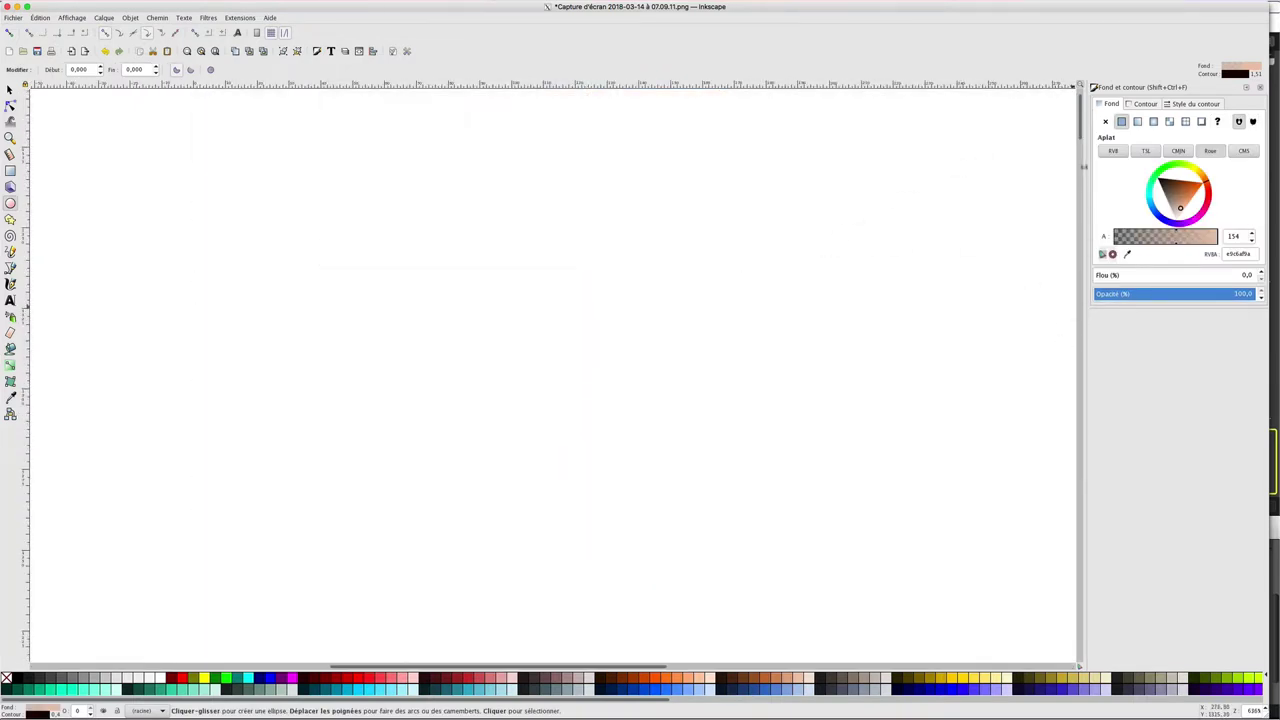
left_click_drag(1081, 125, 1089, 316)
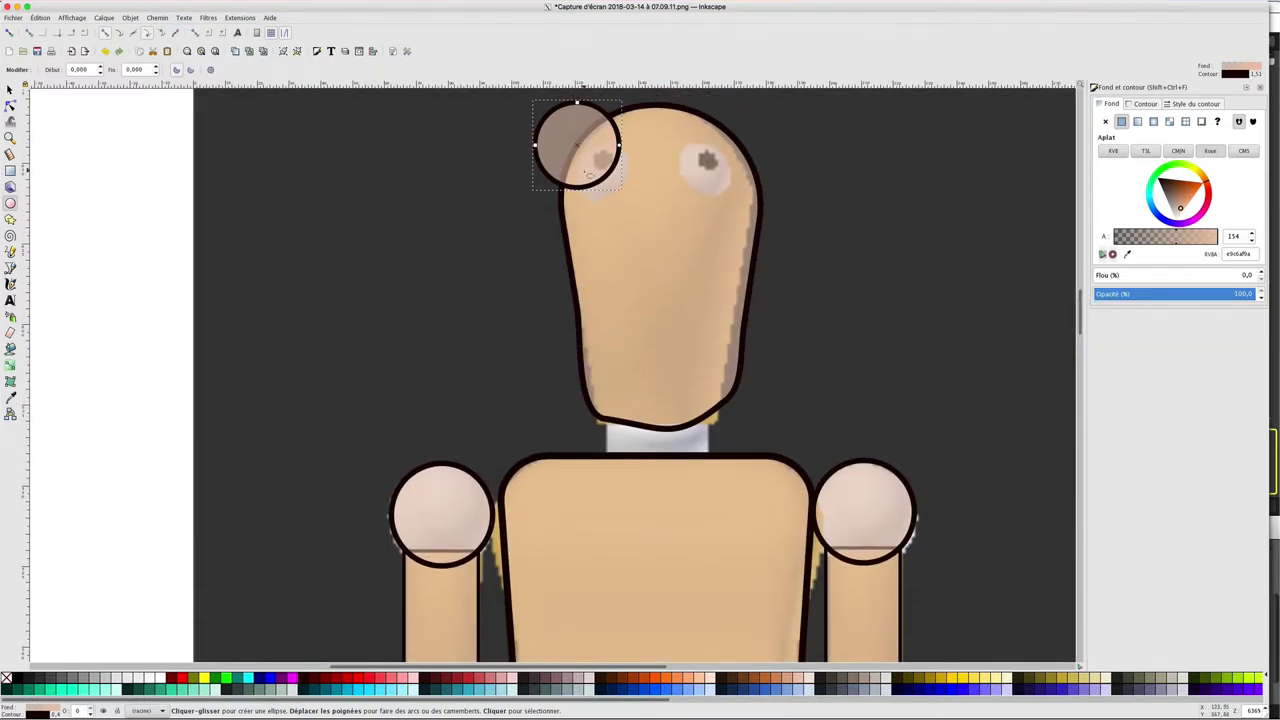
key("s")
left_click_drag(612, 194, 650, 225)
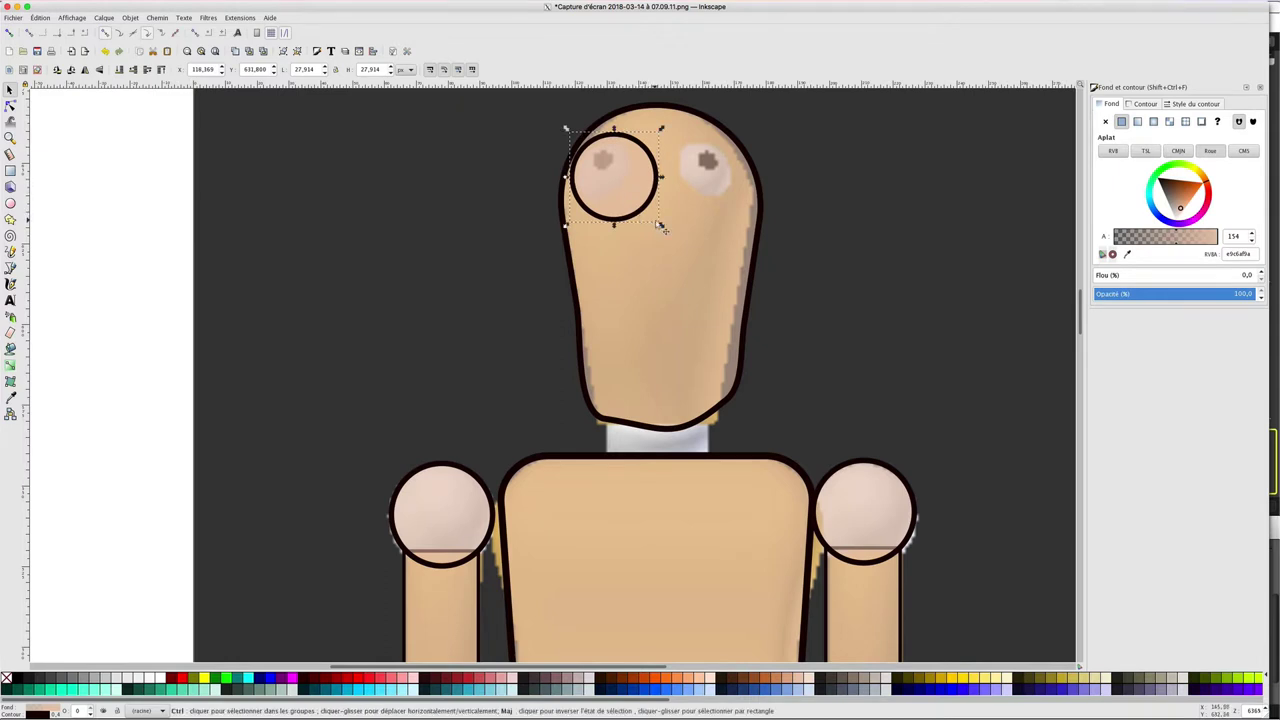
left_click_drag(661, 225, 612, 182)
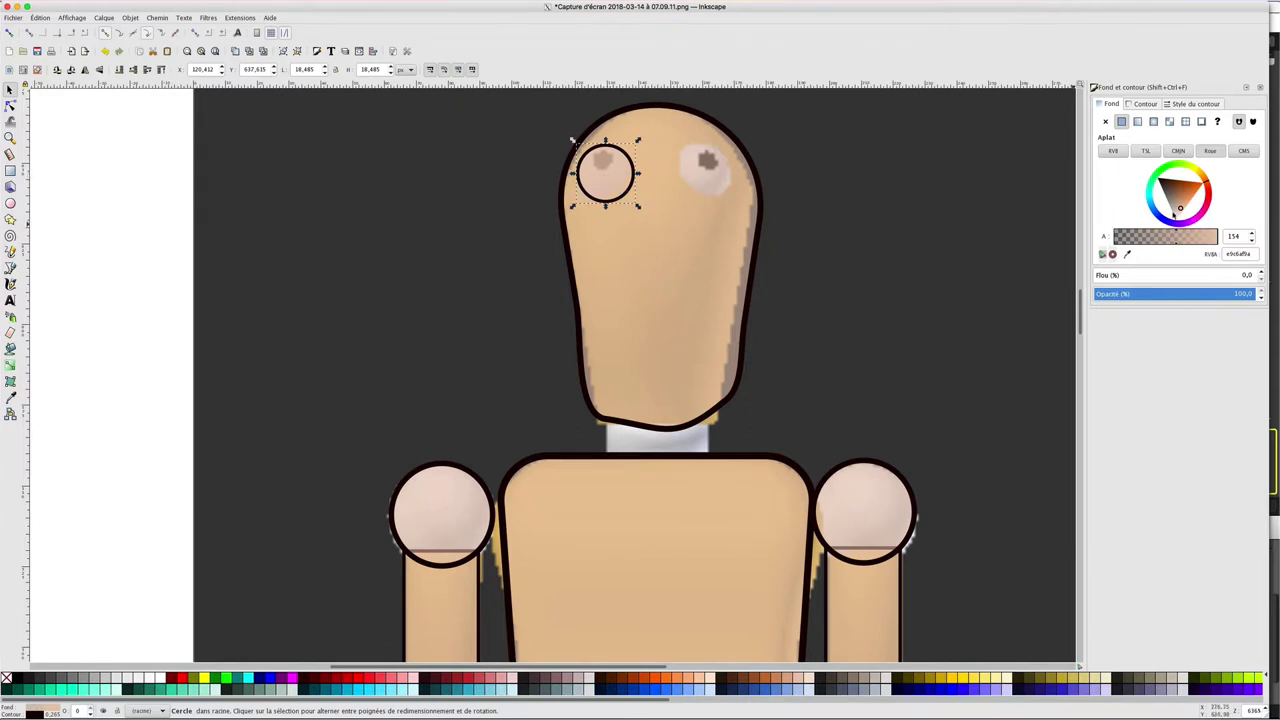
left_click_drag(1180, 210, 1177, 219)
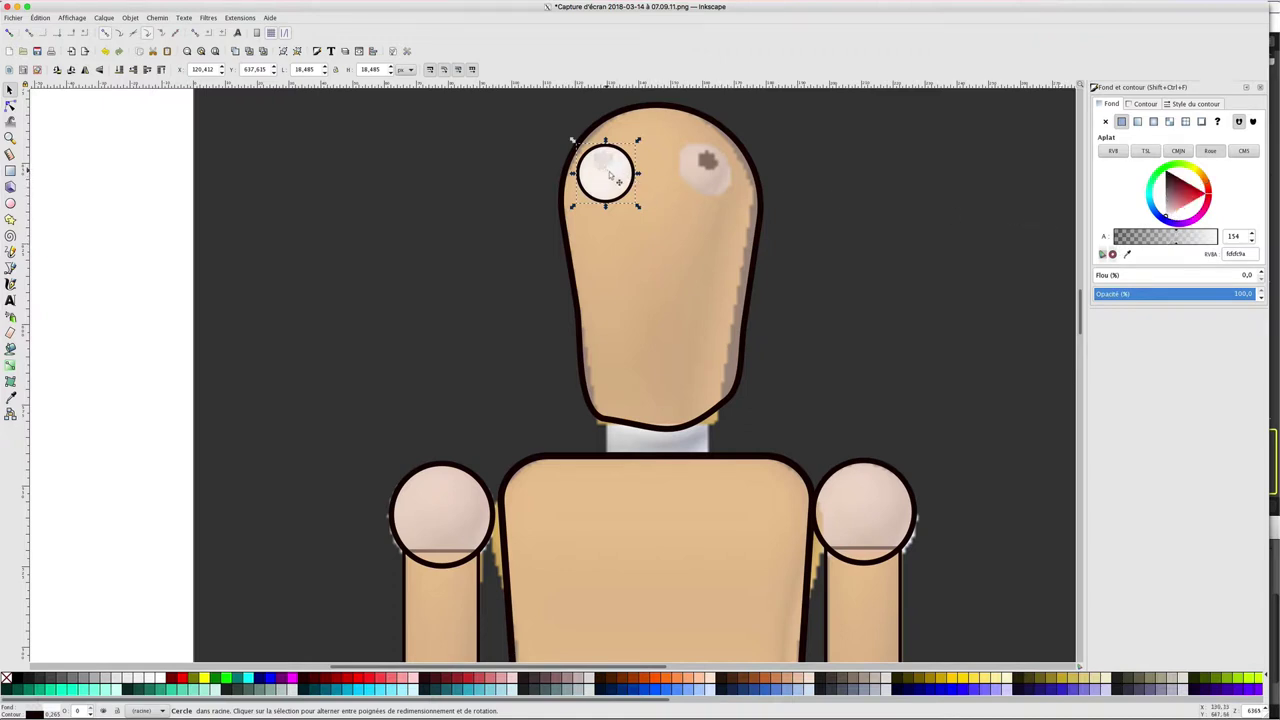
Duplicate the white eye, shrink the copy into a dark pupil on the left eye
key("ctrl+d")
left_click_drag(615, 172, 529, 187)
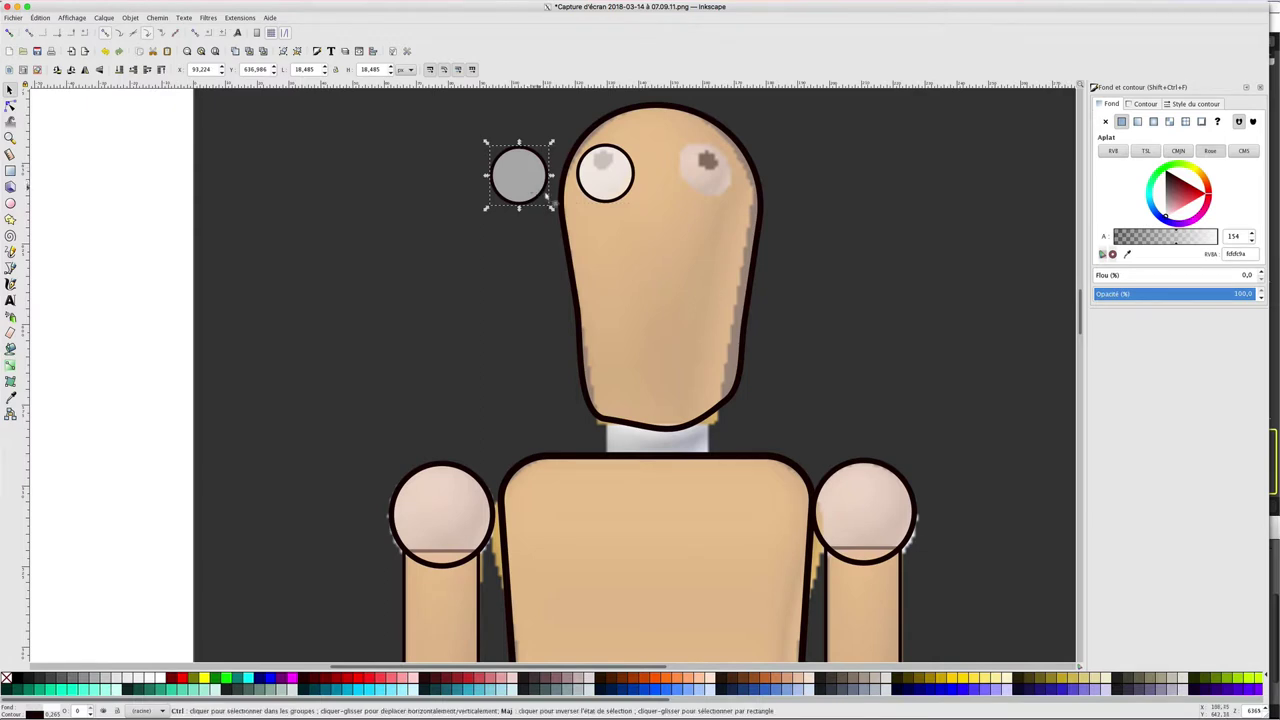
key("less")
key("less")
key("less")
key("less")
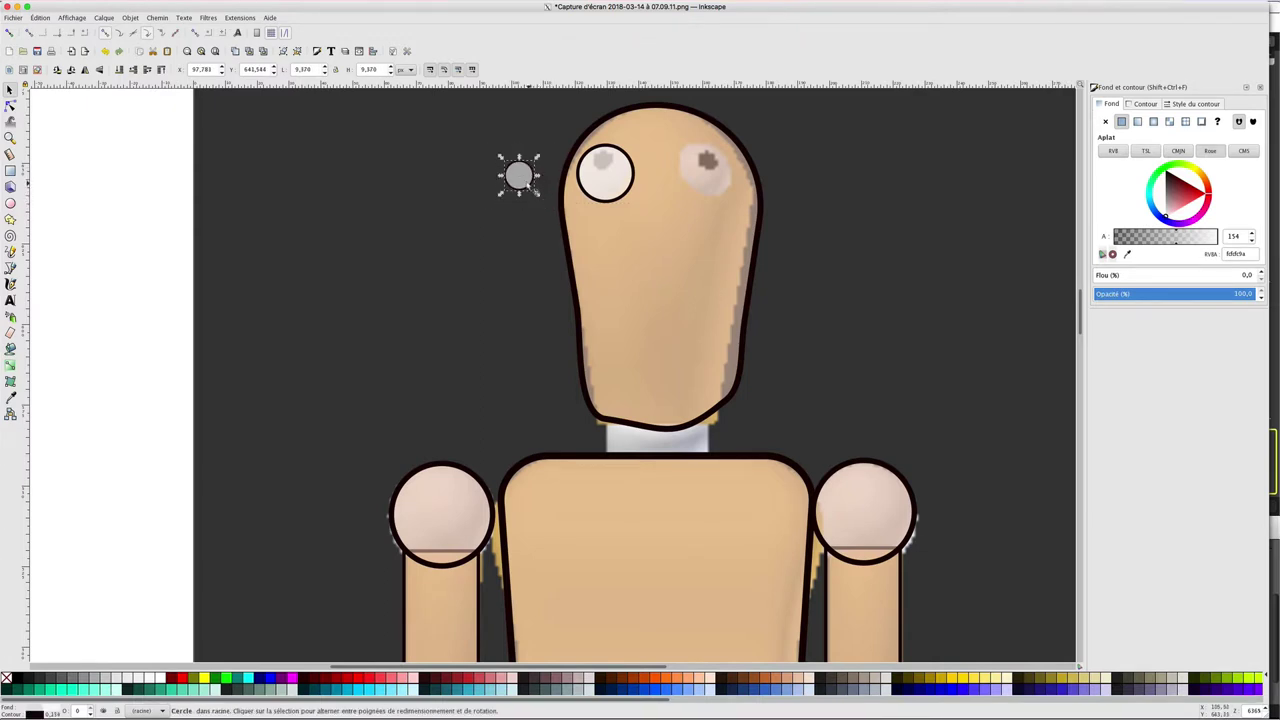
left_click_drag(526, 178, 610, 165)
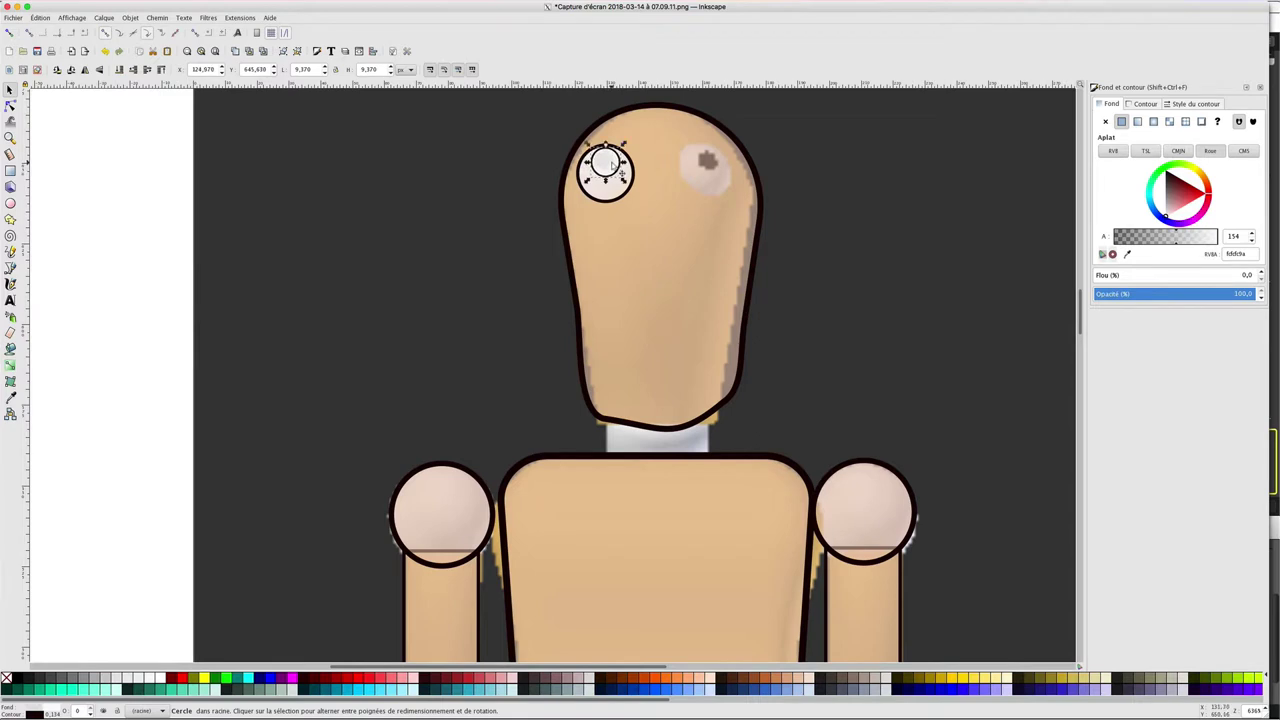
key("less")
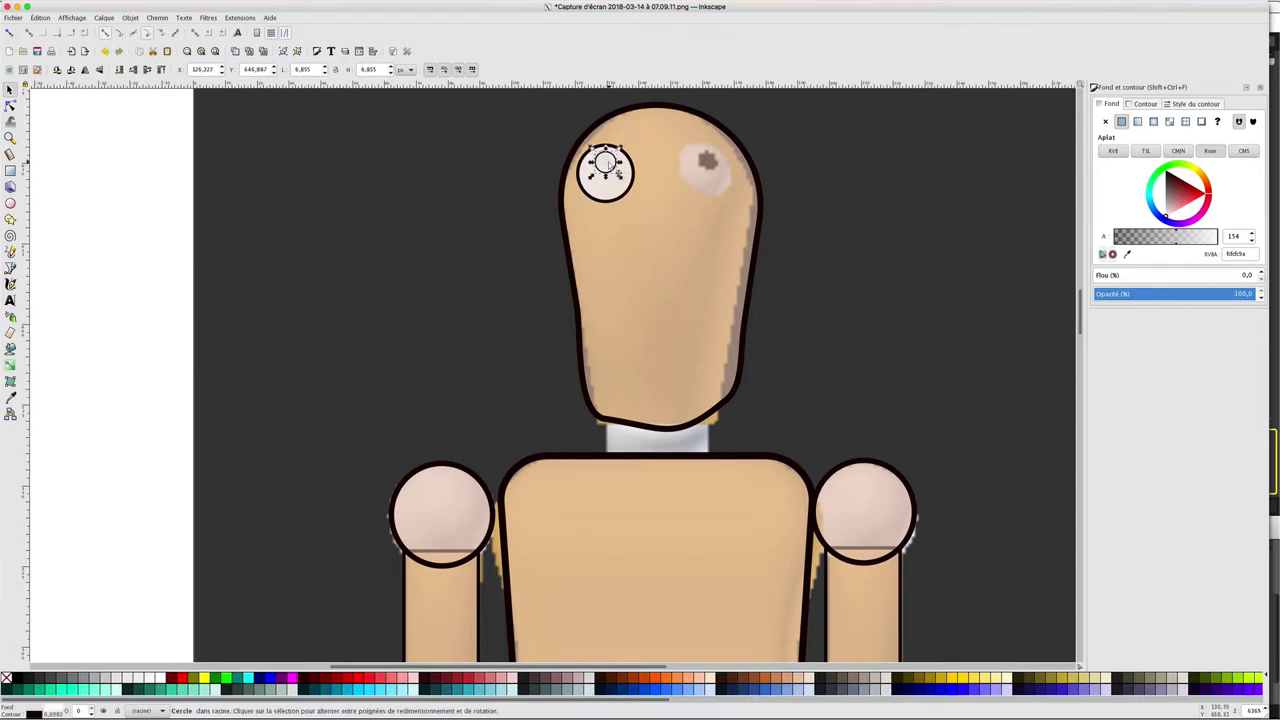
left_click_drag(604, 165, 605, 165)
left_click_drag(1179, 189, 1153, 167)
left_click(828, 214)
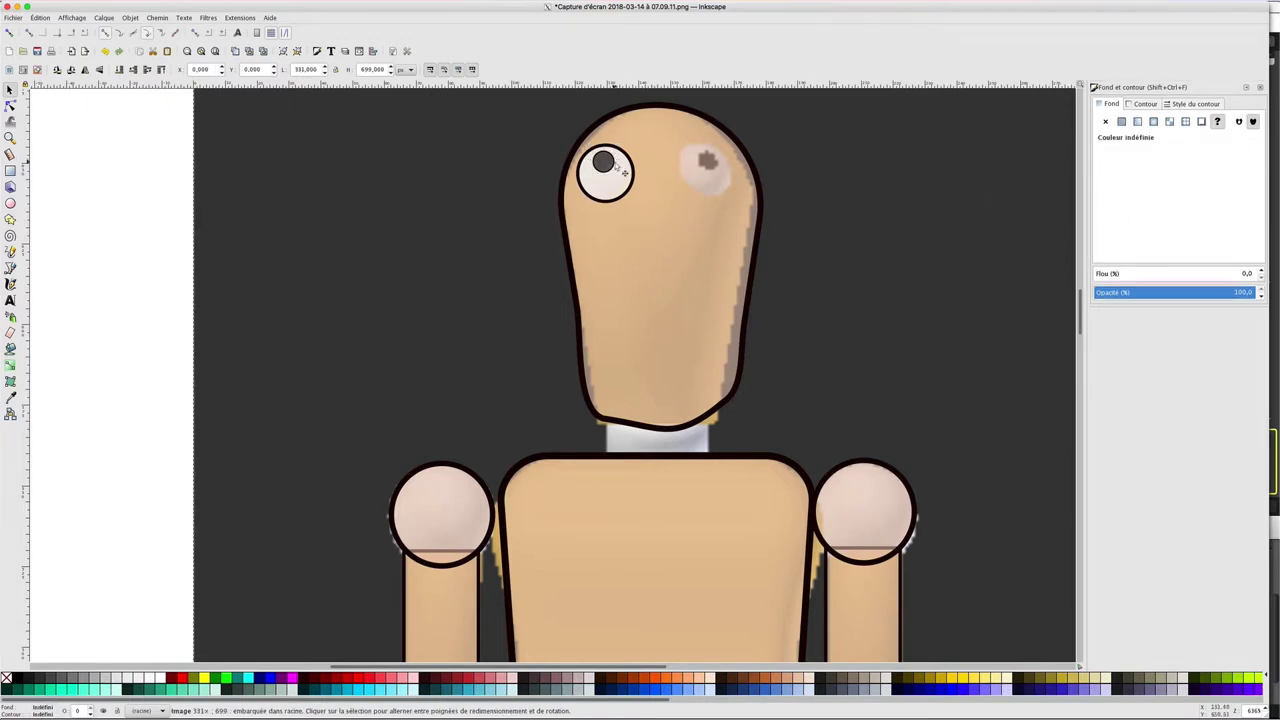
Group the eye with its pupil and place a copy on the right eye
left_click(620, 172)
left_click(617, 172, "shift")
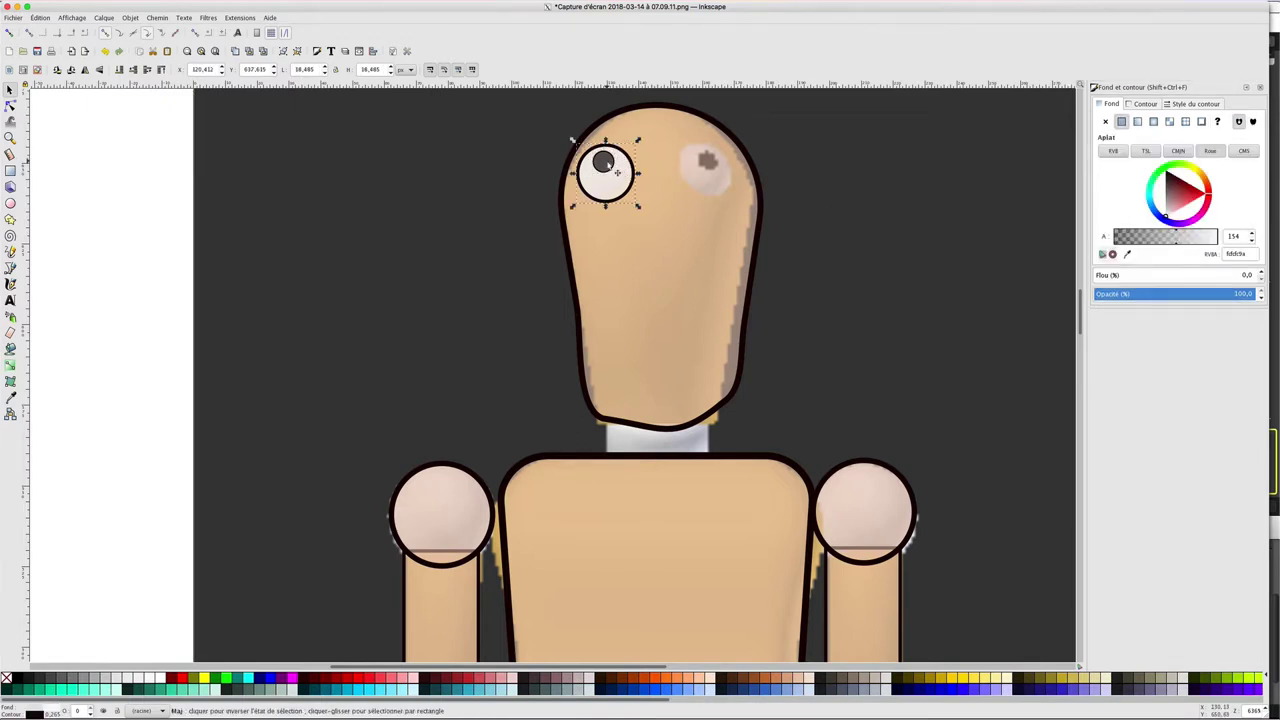
key("ctrl+g")
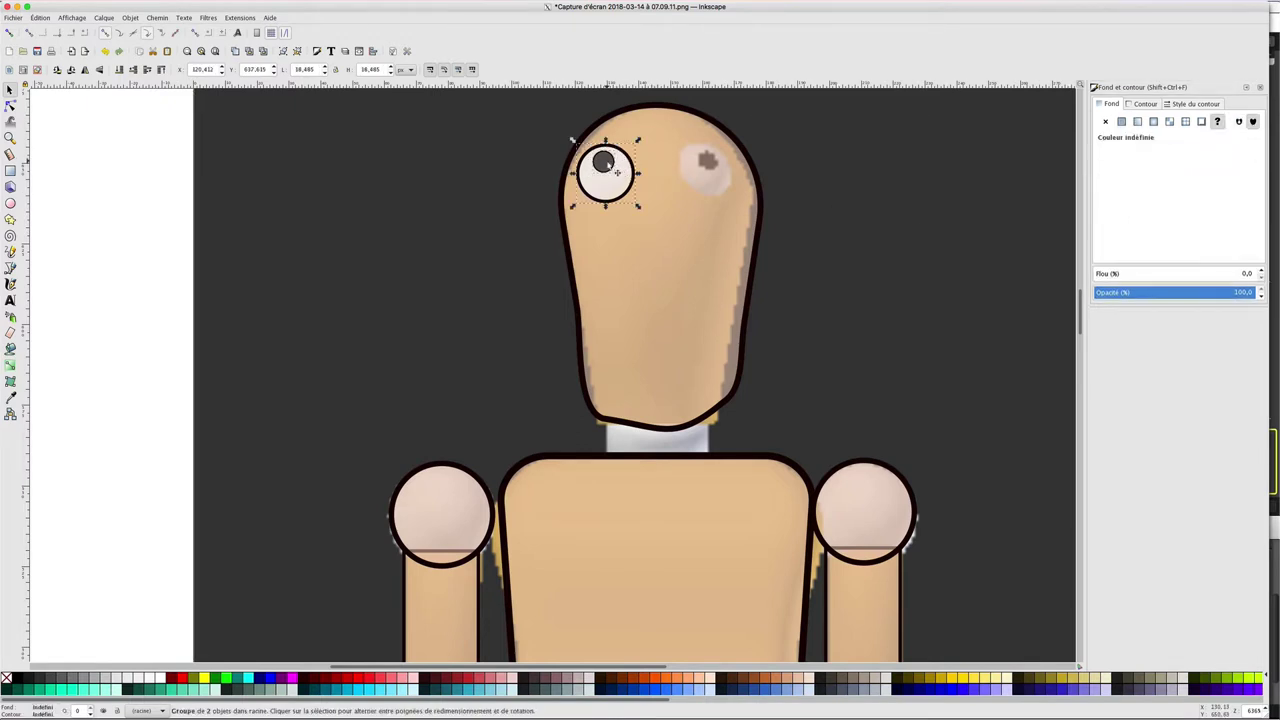
key("ctrl+d")
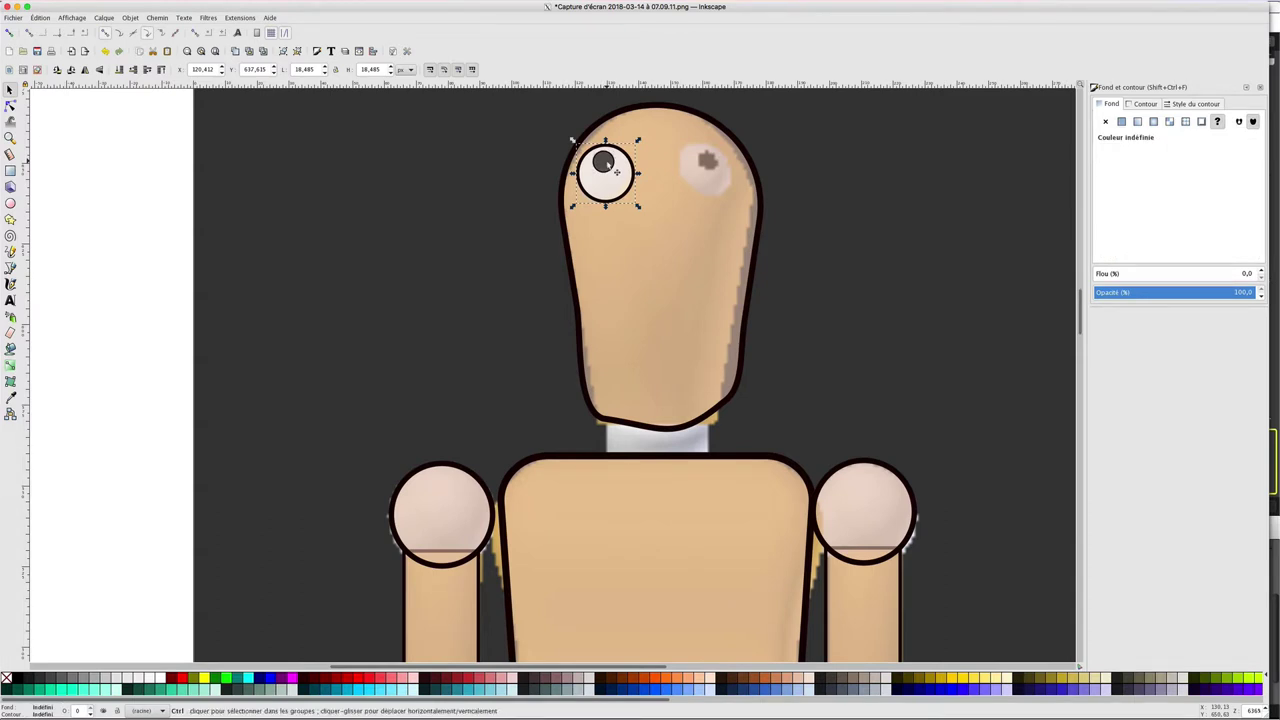
left_click_drag(616, 172, 704, 160)
left_click(784, 183)
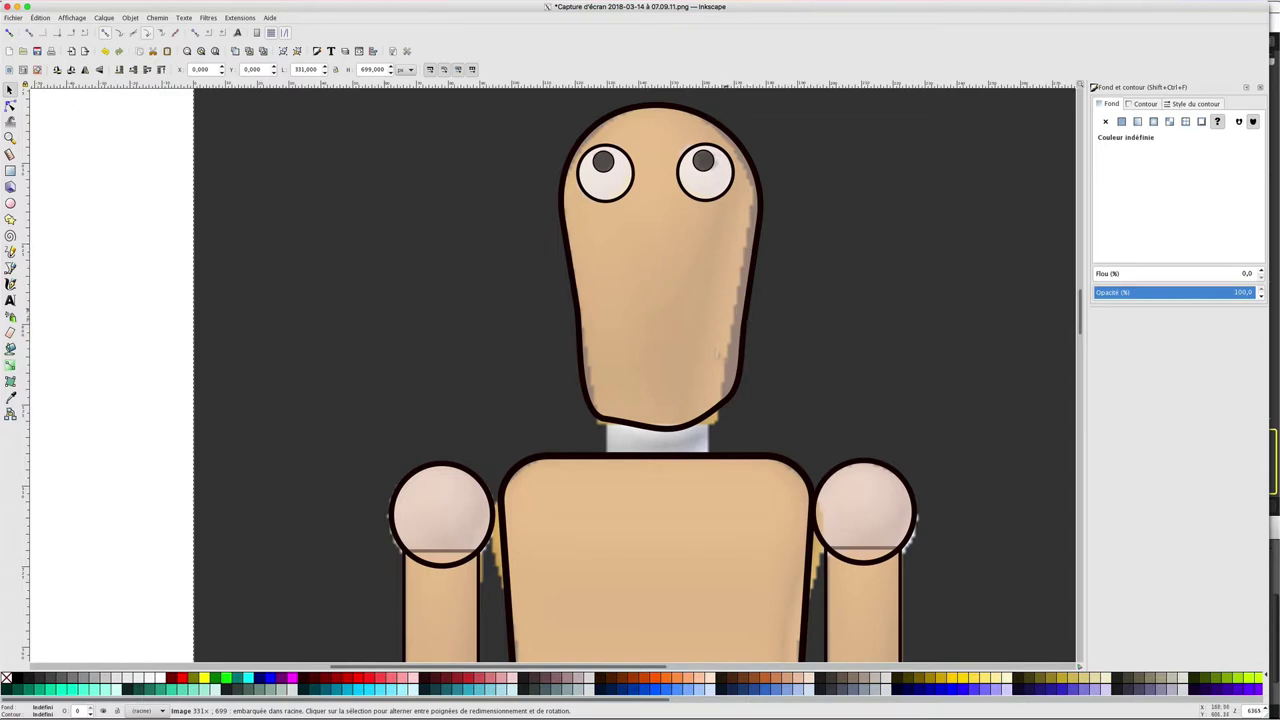
key("Escape")
key("minus")
key("minus")
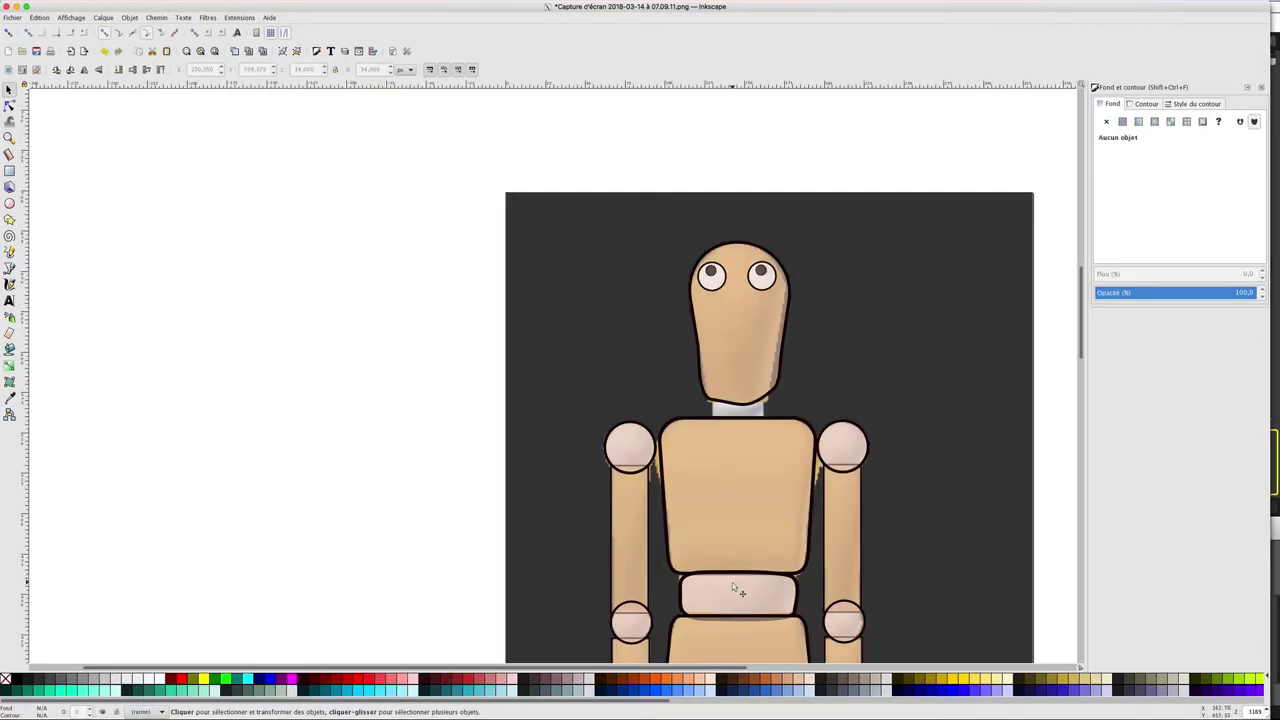
Duplicate the waist band, move it to the neck and narrow it into a neck piece
left_click(733, 587)
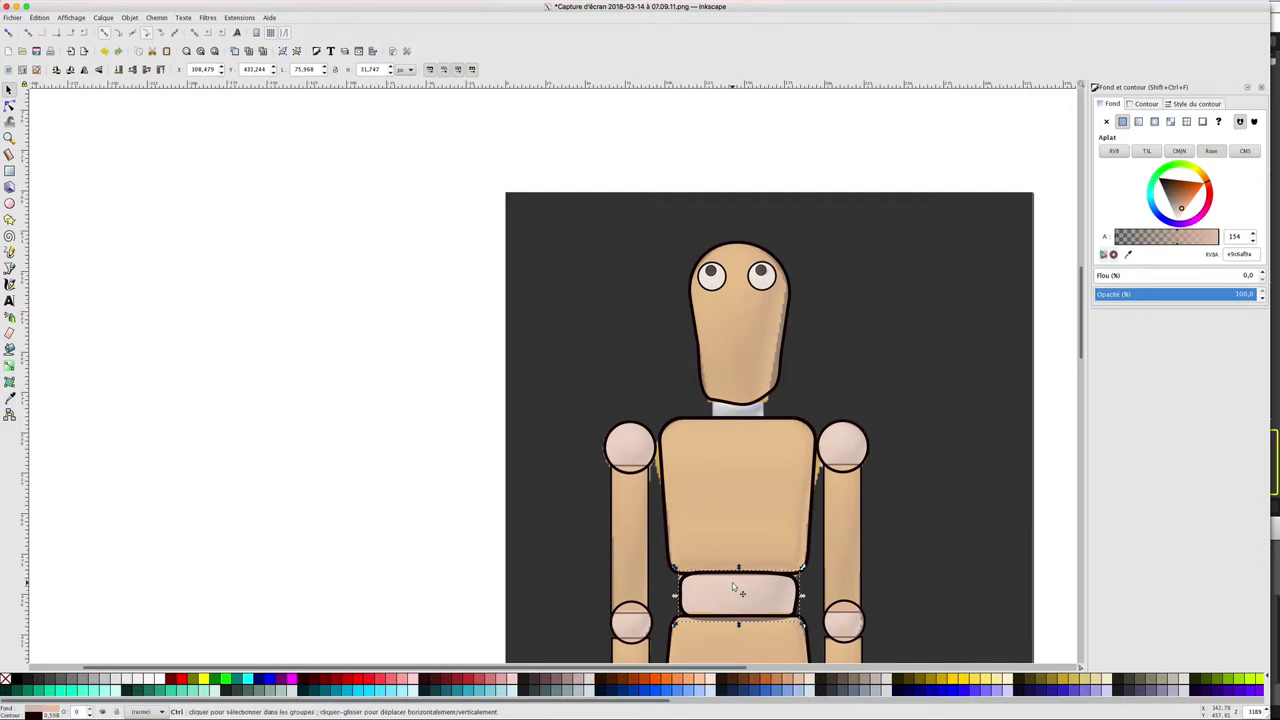
key("ctrl+d")
left_click_drag(745, 592, 739, 410)
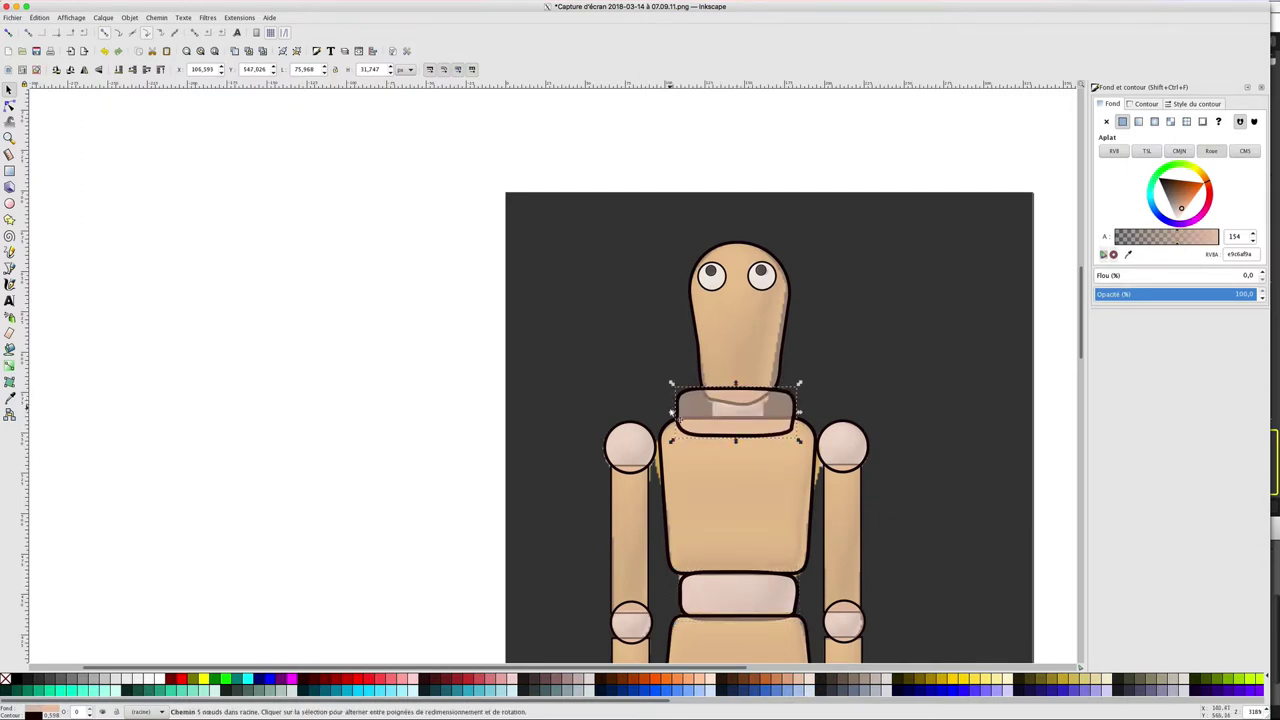
left_click_drag(671, 411, 707, 411)
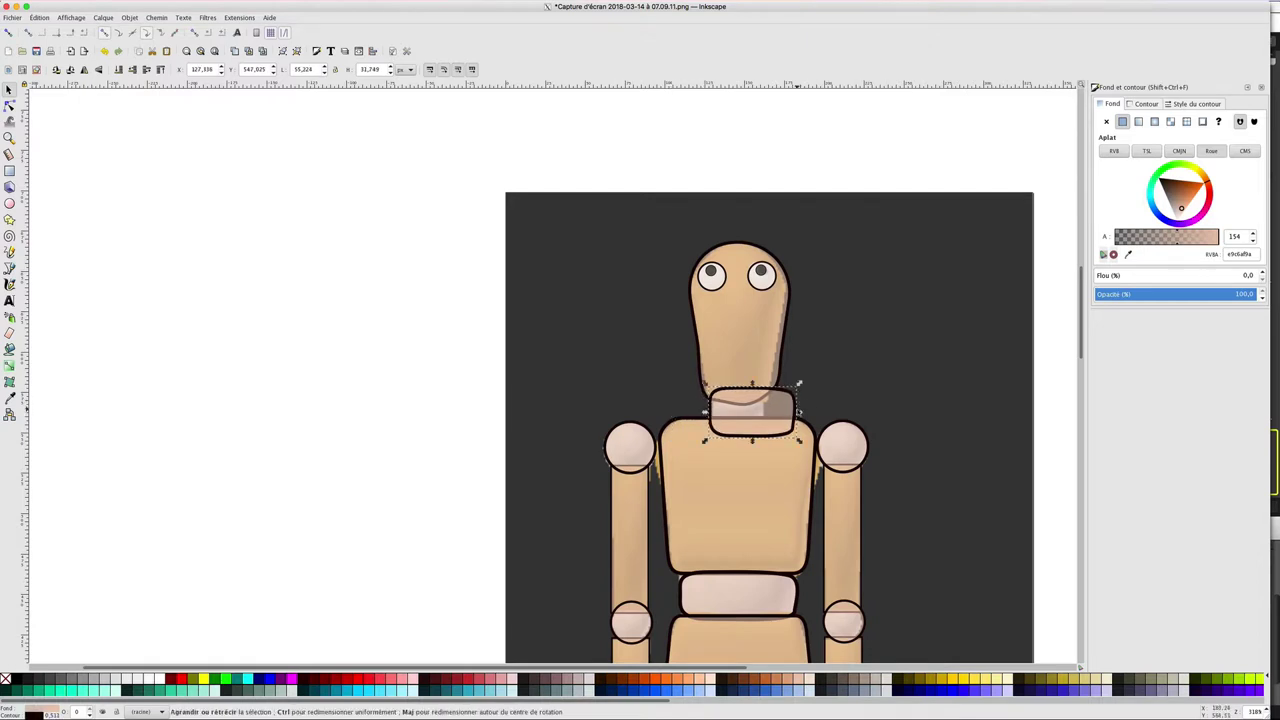
mouse_move(799, 411)
left_mouse_down()
mouse_move(738, 425)
mouse_move(739, 395)
left_mouse_up()
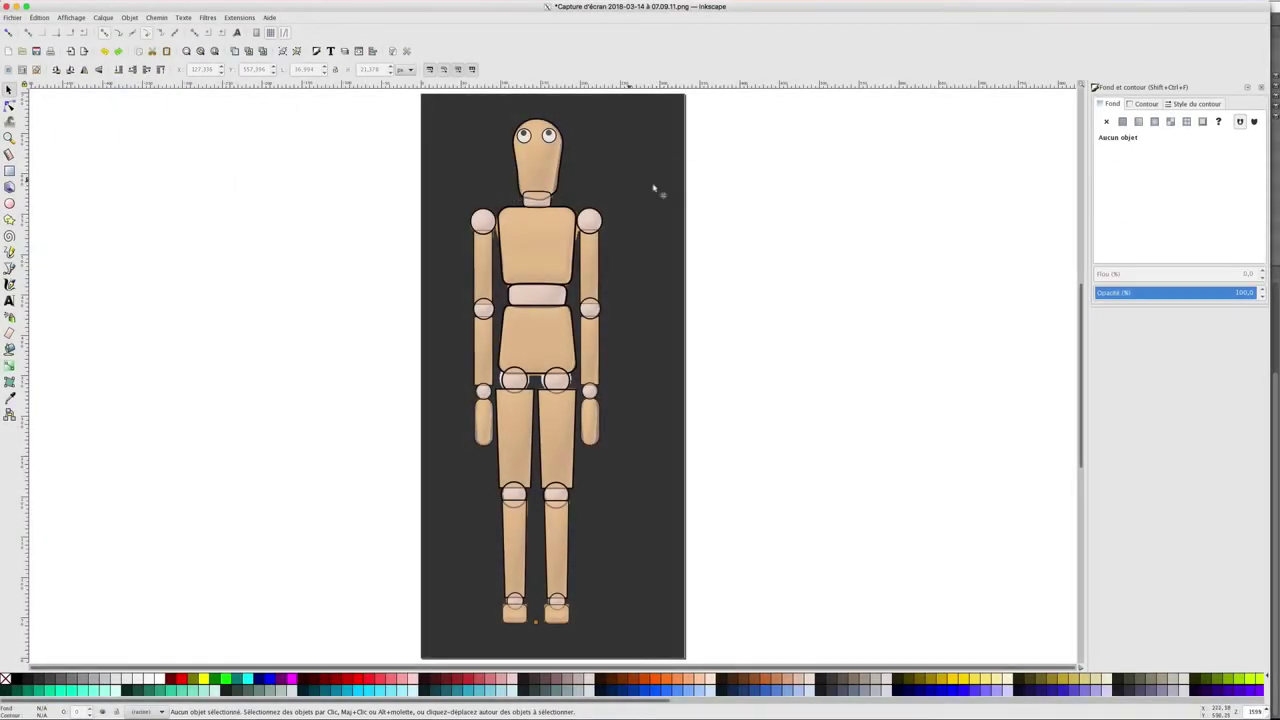
Raise the head's fill alpha to 255 so it is fully opaque
left_click(566, 160)
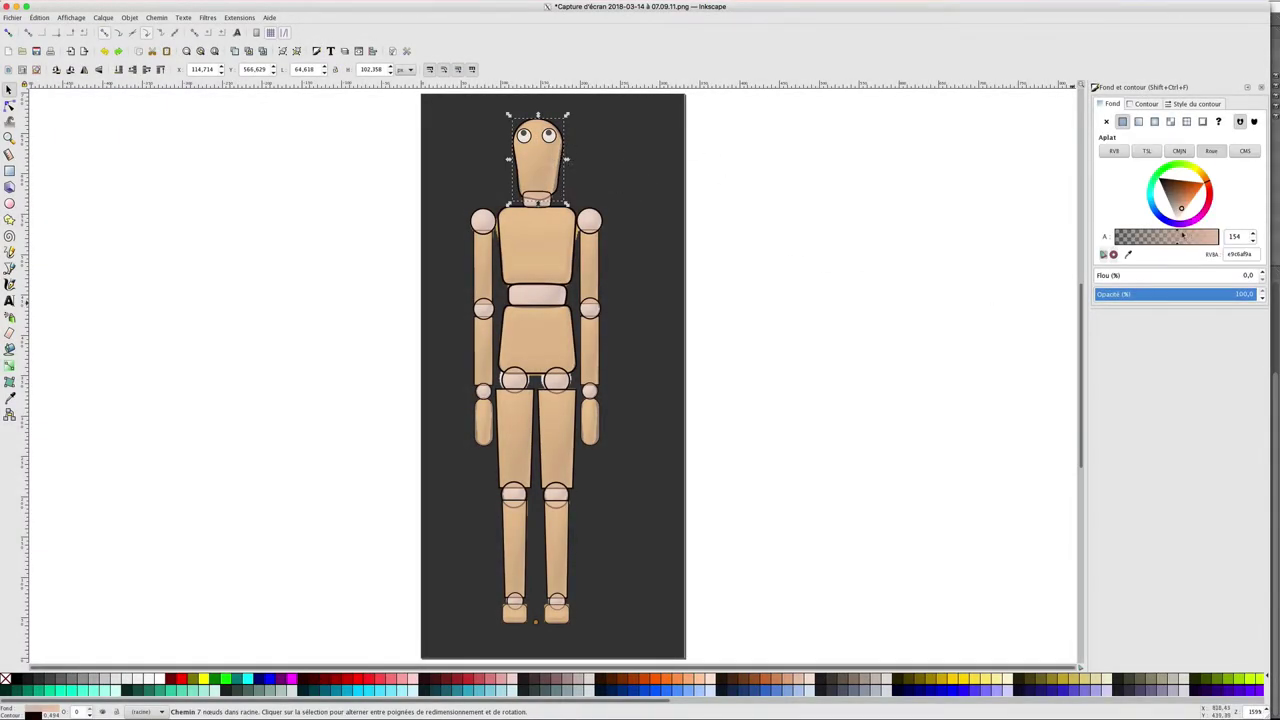
left_click_drag(1180, 235, 1220, 235)
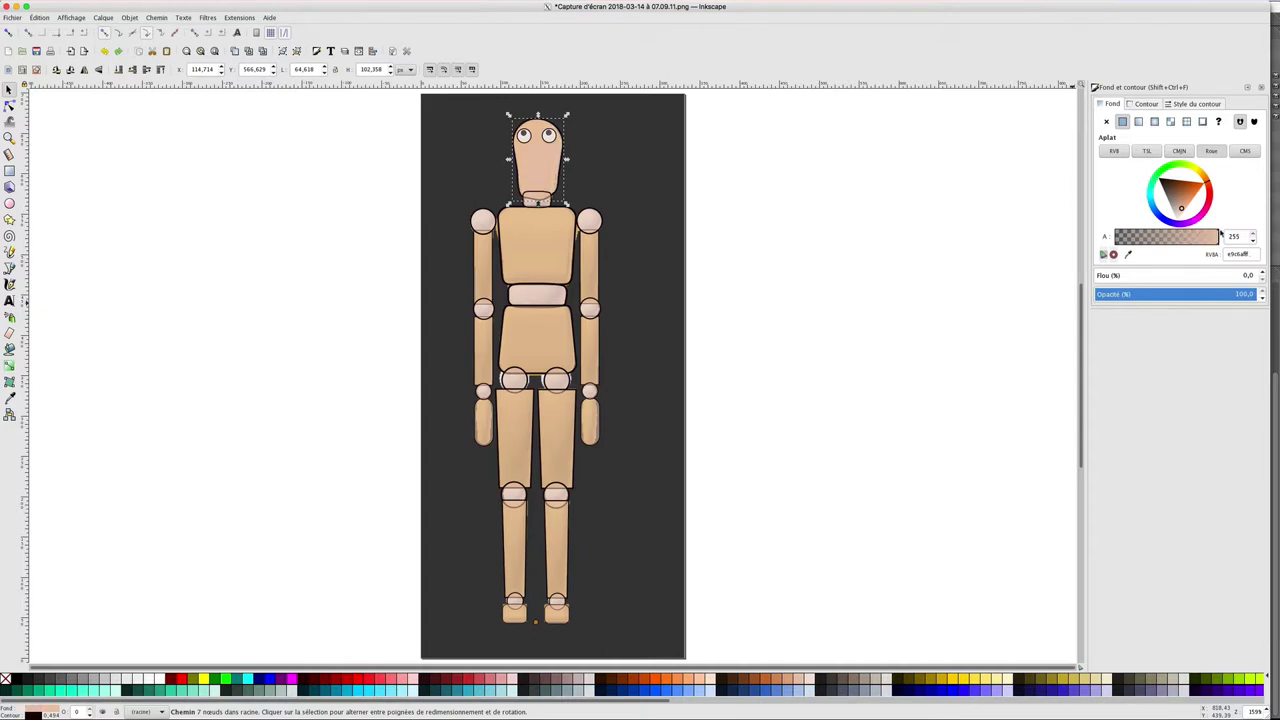
left_click(590, 262)
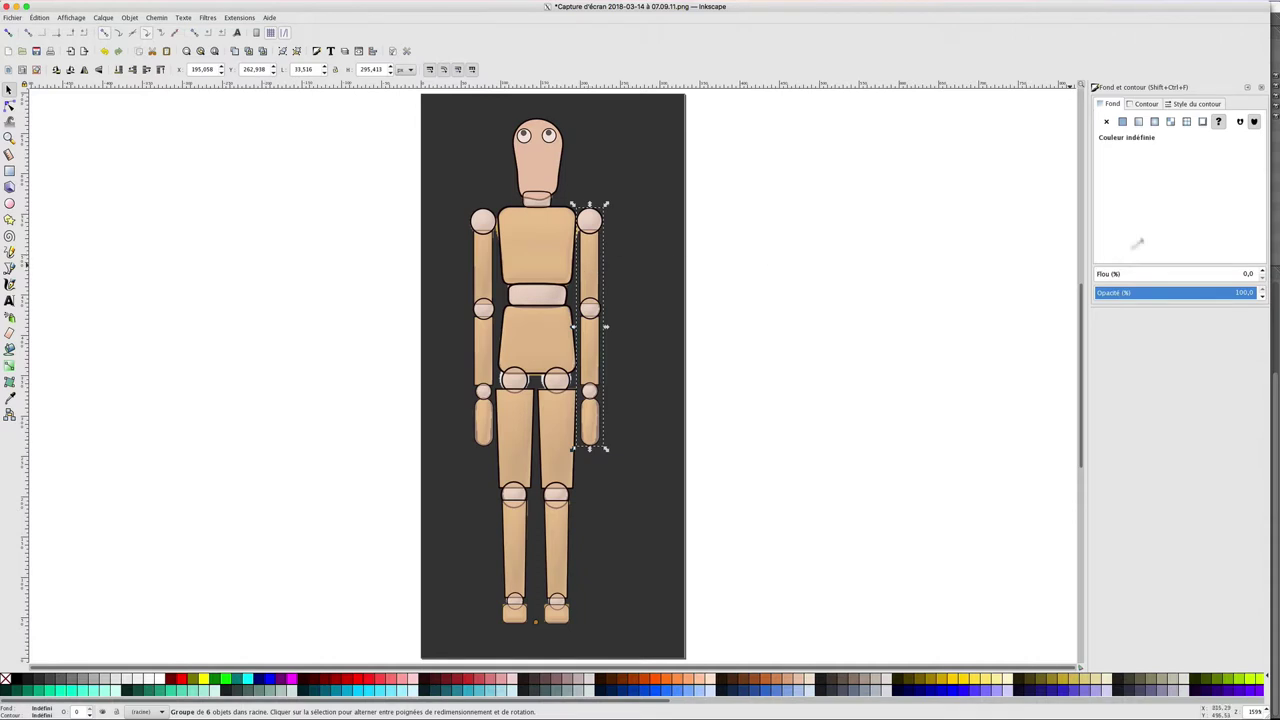
Make the shoulder circles in both arm groups opaque white
left_click(1122, 122)
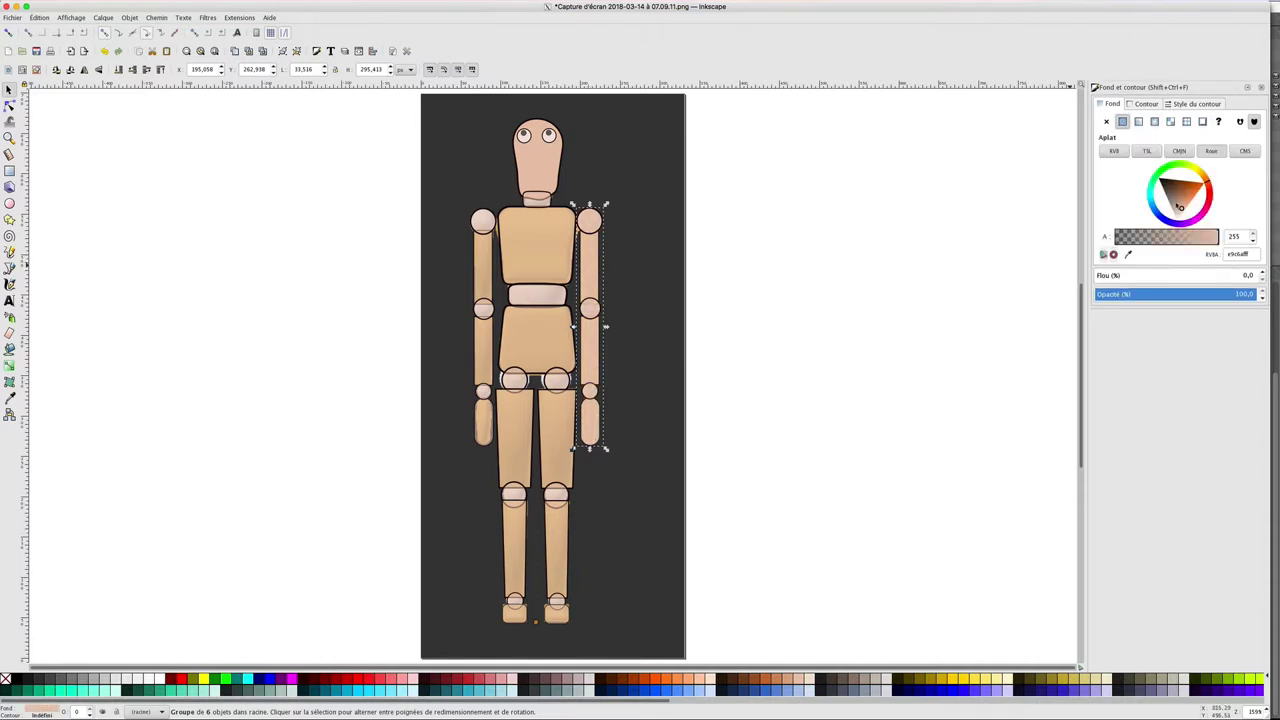
left_click(593, 244)
left_click(591, 221, "ctrl")
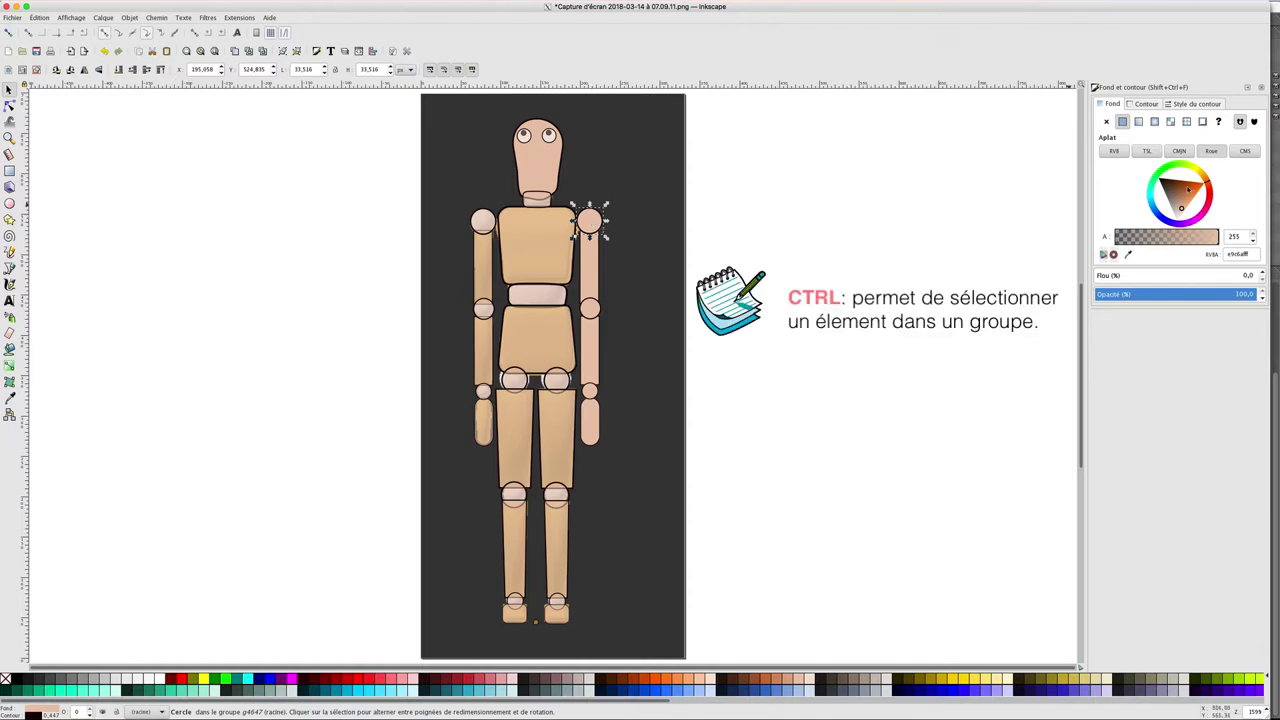
left_click_drag(1181, 210, 1178, 222)
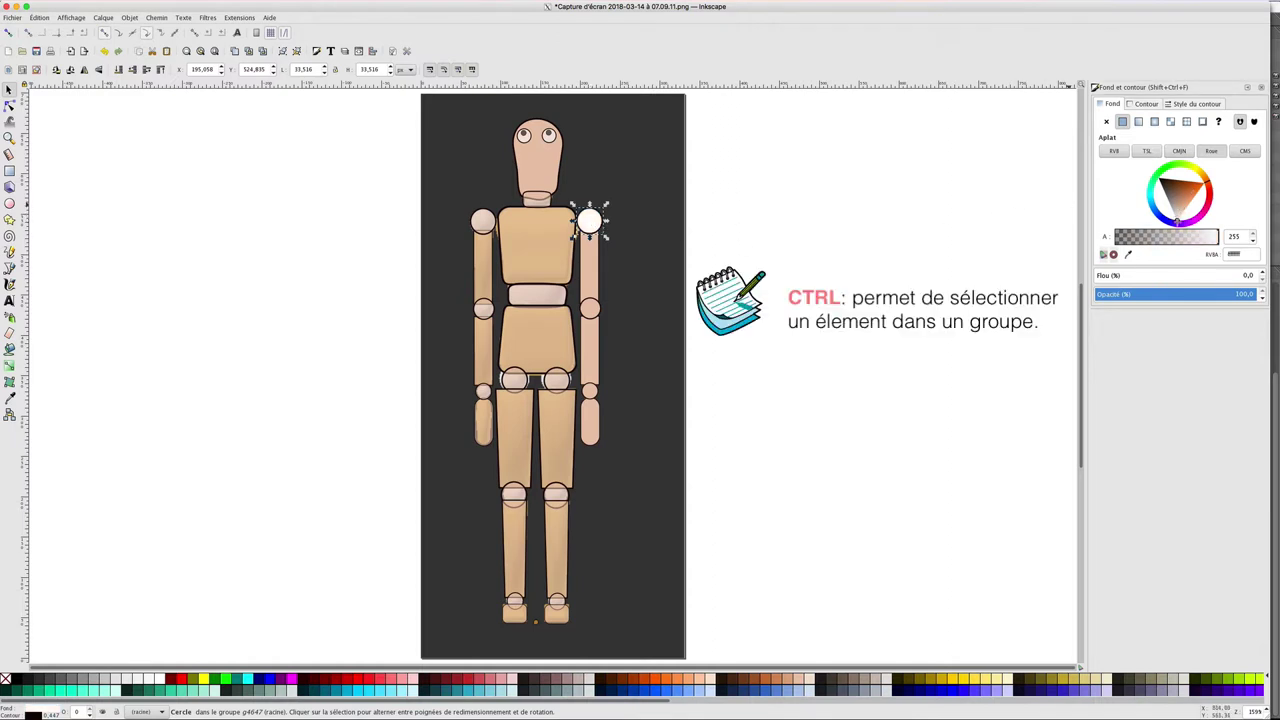
left_click(488, 224)
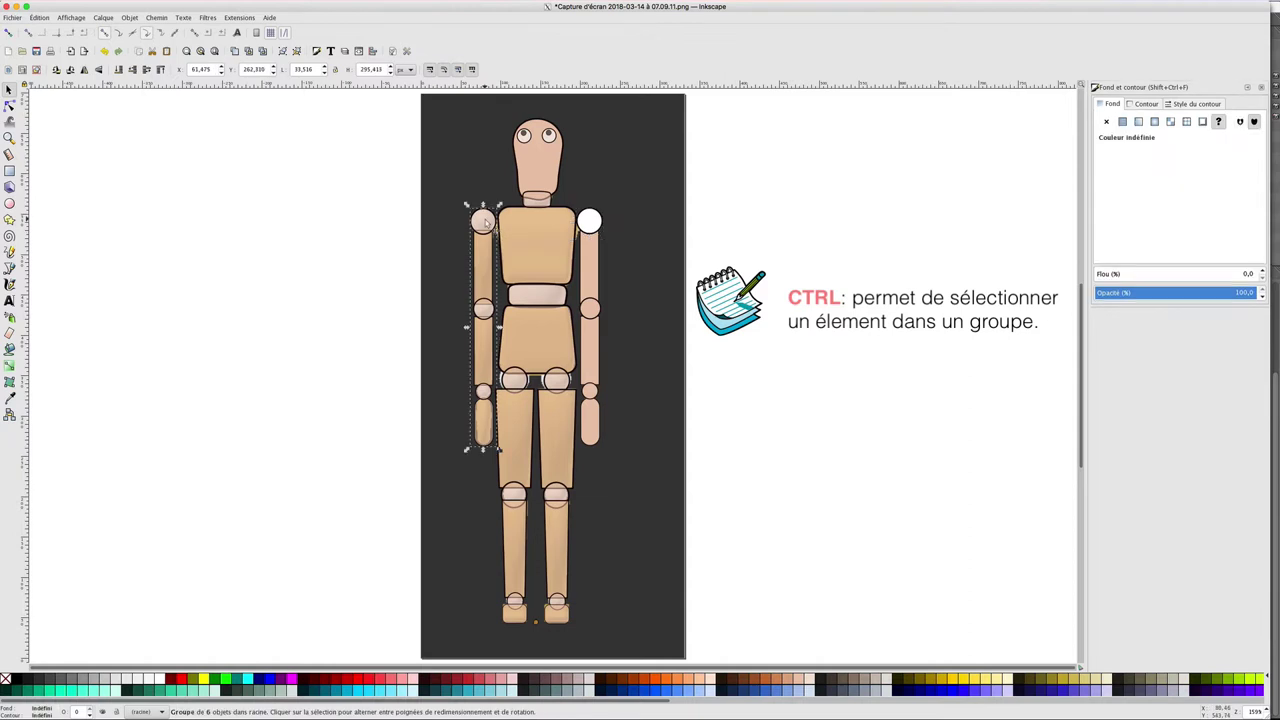
left_click(485, 223, "ctrl")
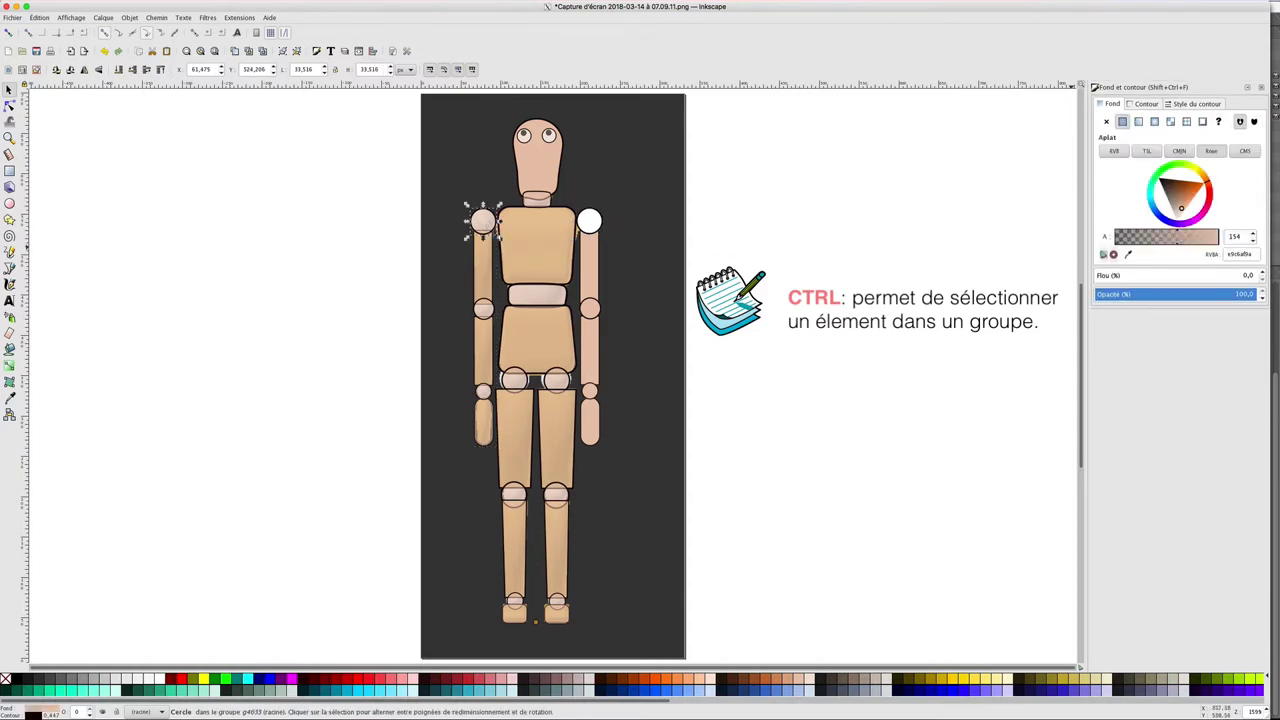
left_click_drag(1179, 236, 1243, 237)
left_click_drag(1181, 208, 1177, 221)
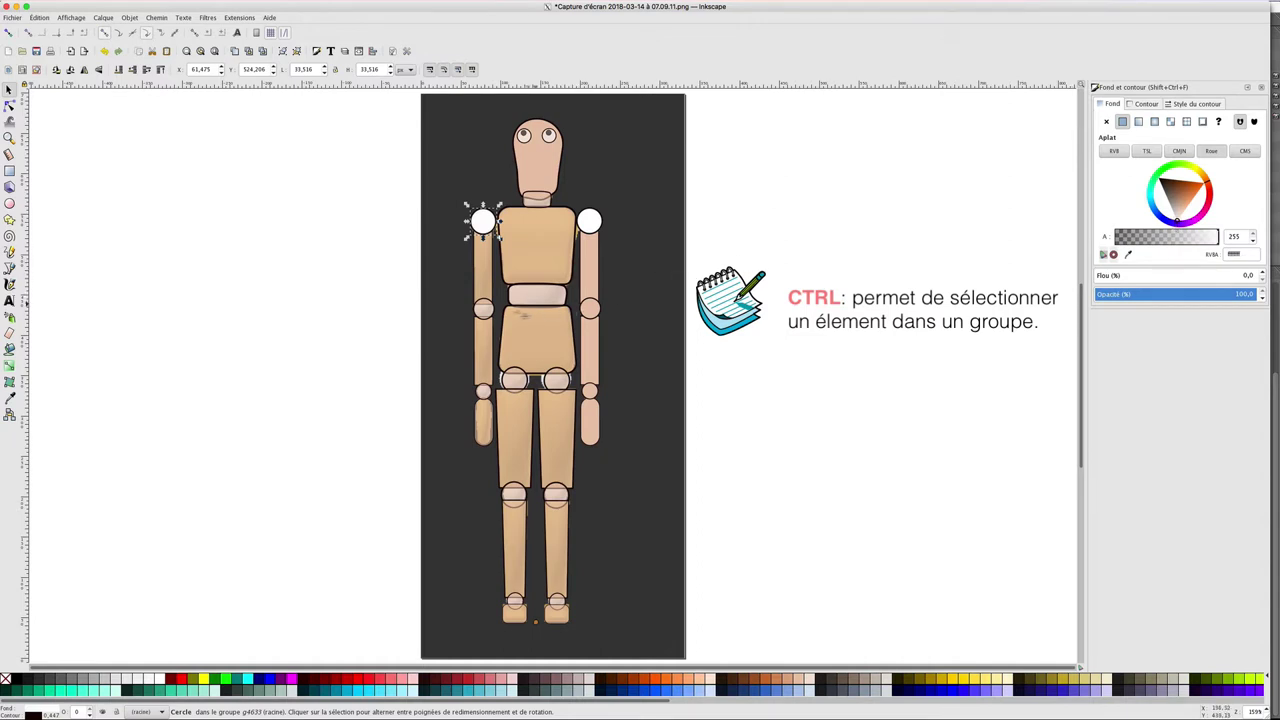
Make the left and right elbow circles opaque white
left_click(483, 307)
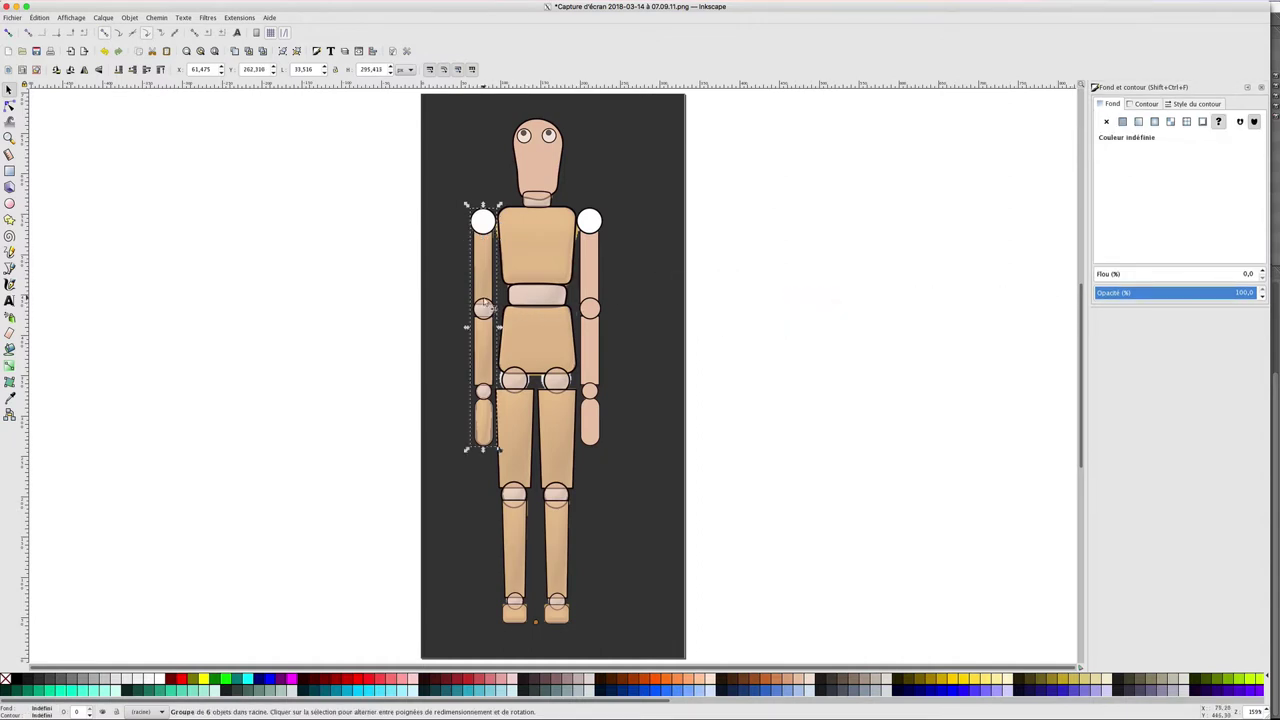
left_click(483, 307, "ctrl")
mouse_move(1178, 236)
left_mouse_down()
mouse_move(1234, 234)
mouse_move(1165, 182)
left_mouse_up()
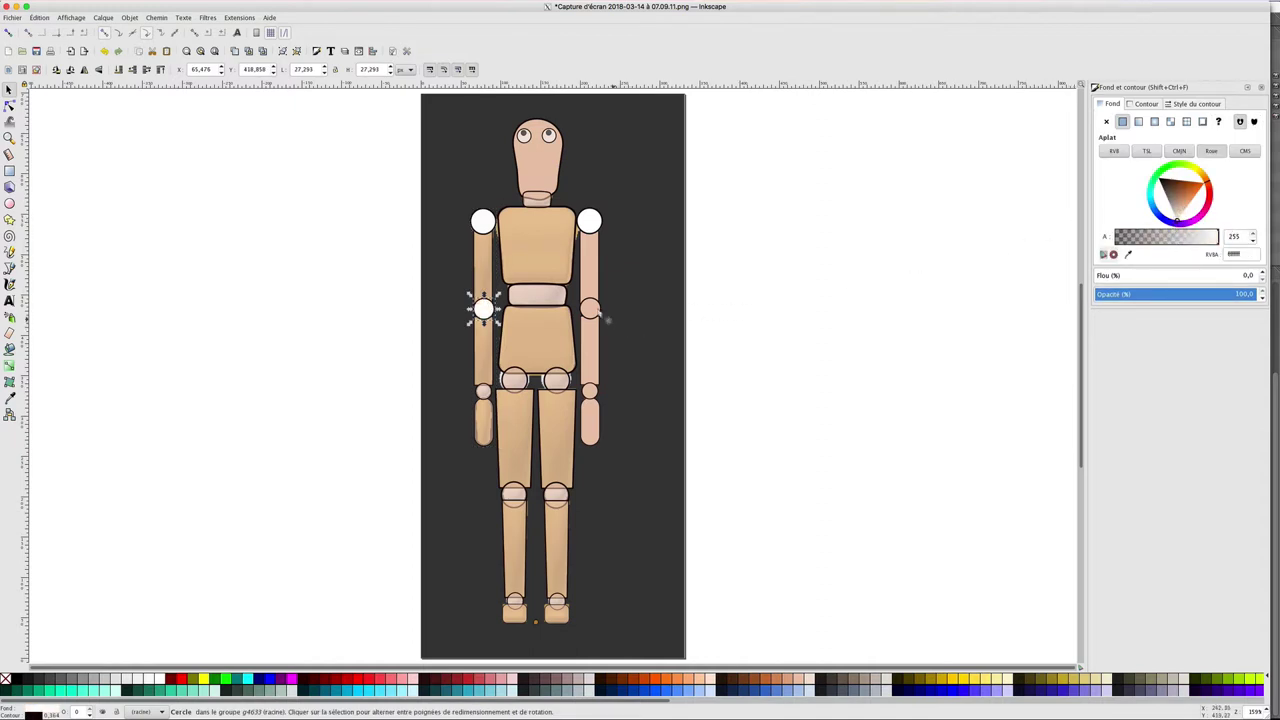
left_click(596, 310)
left_click(590, 304, "ctrl")
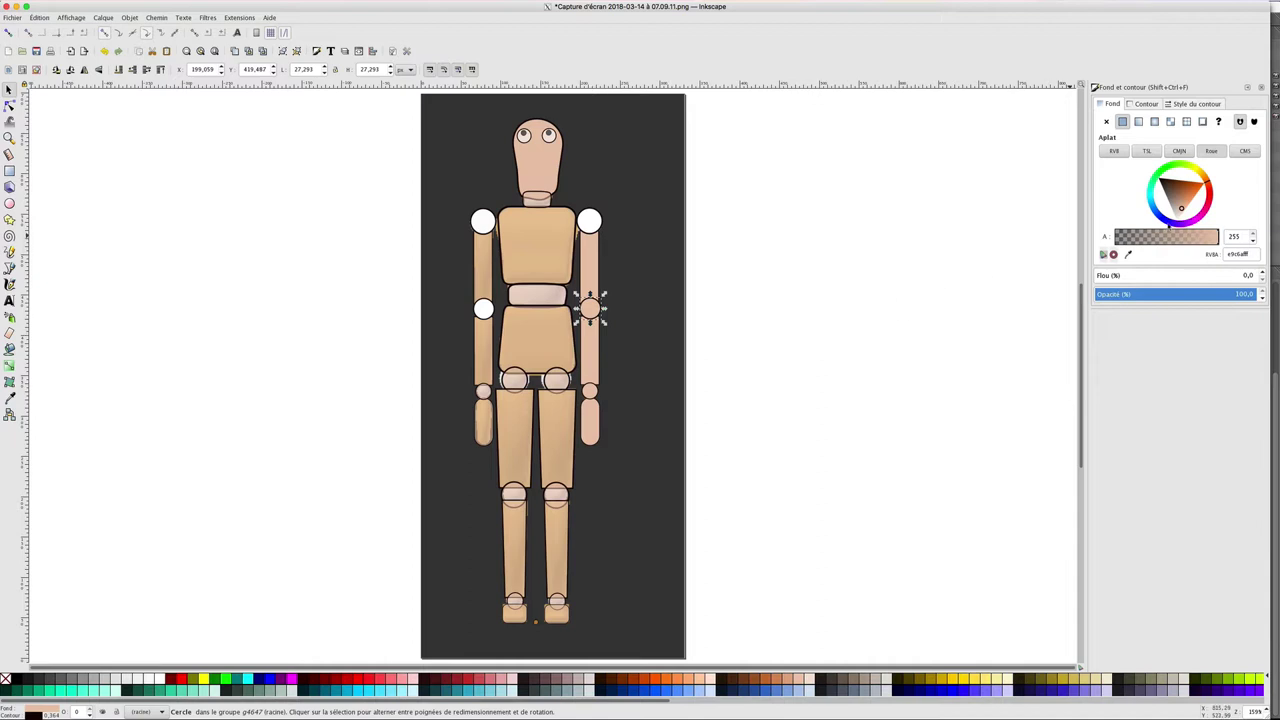
left_click_drag(1179, 210, 1177, 220)
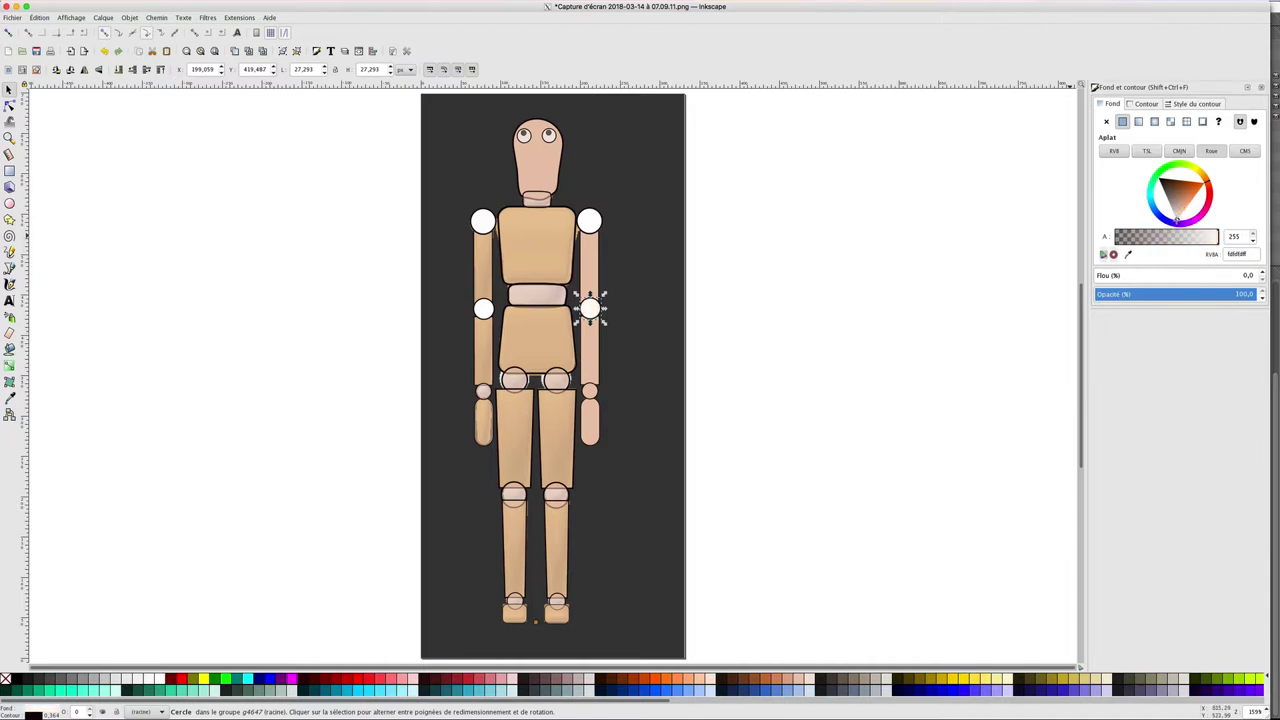
left_click(727, 305)
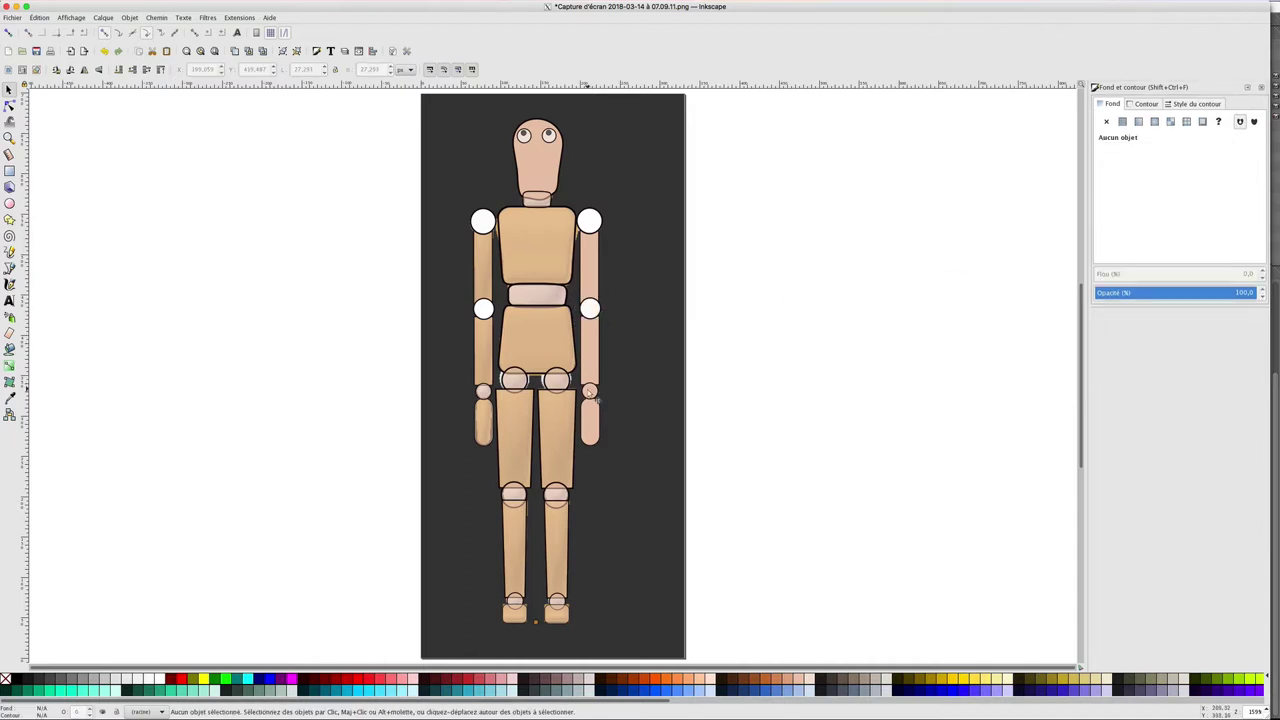
Make the right and left wrist circles opaque white
left_click(596, 390)
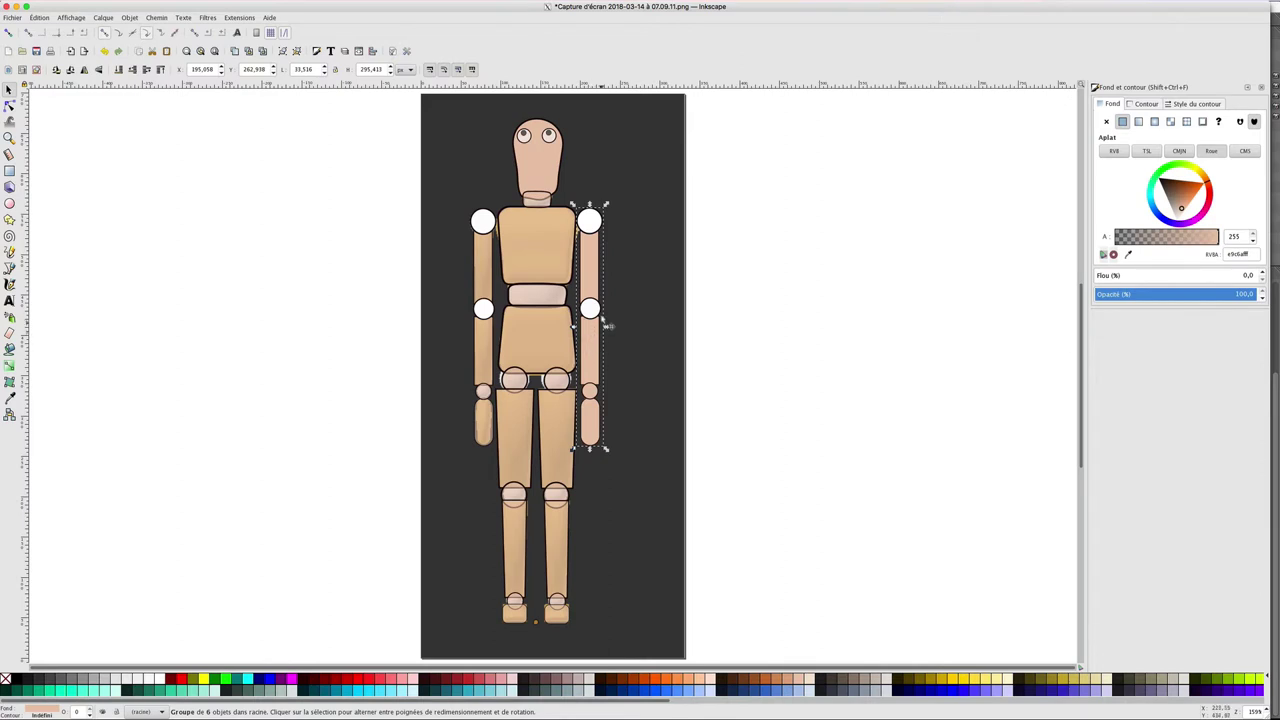
left_click(590, 390, "ctrl")
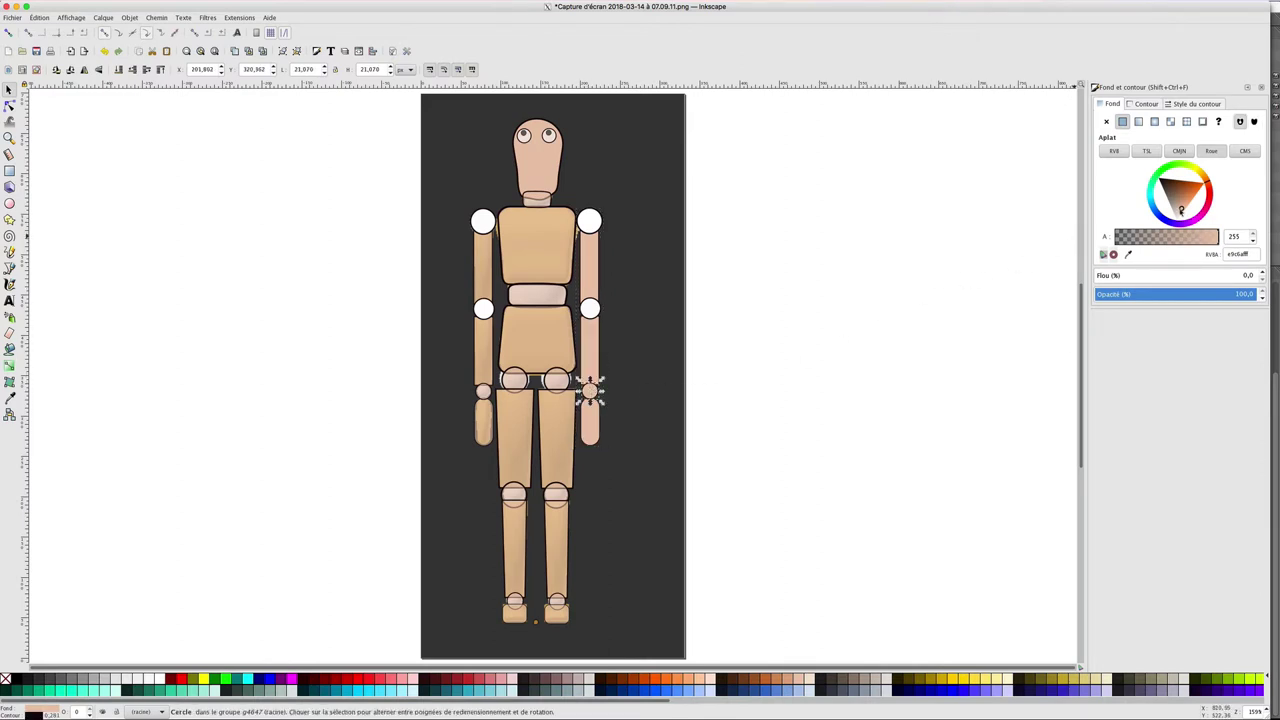
left_click(894, 363)
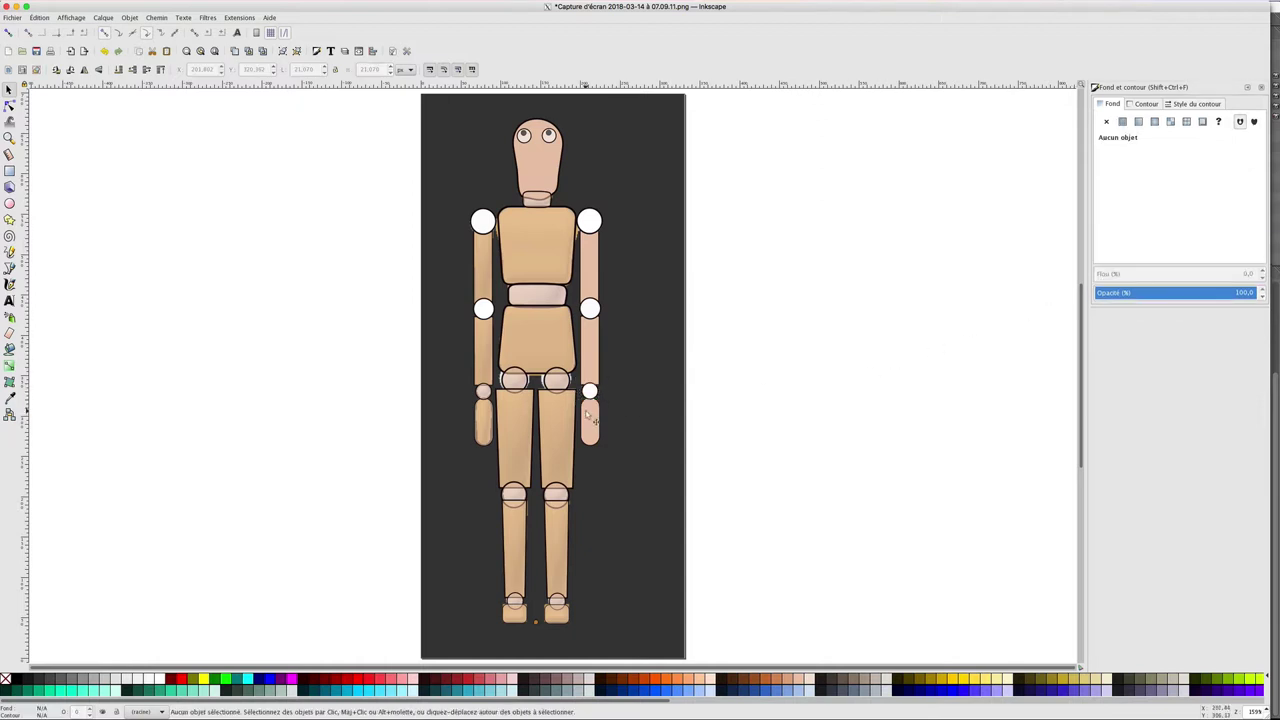
left_click(487, 397)
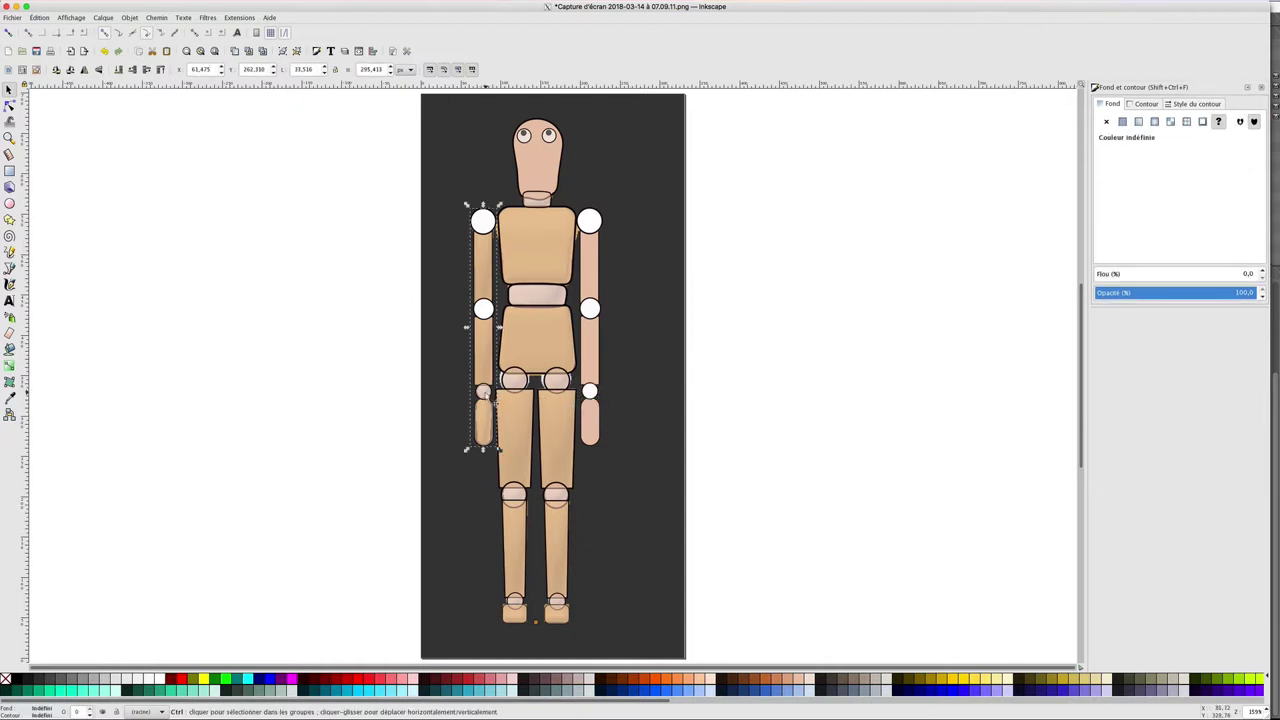
left_click(483, 391, "ctrl")
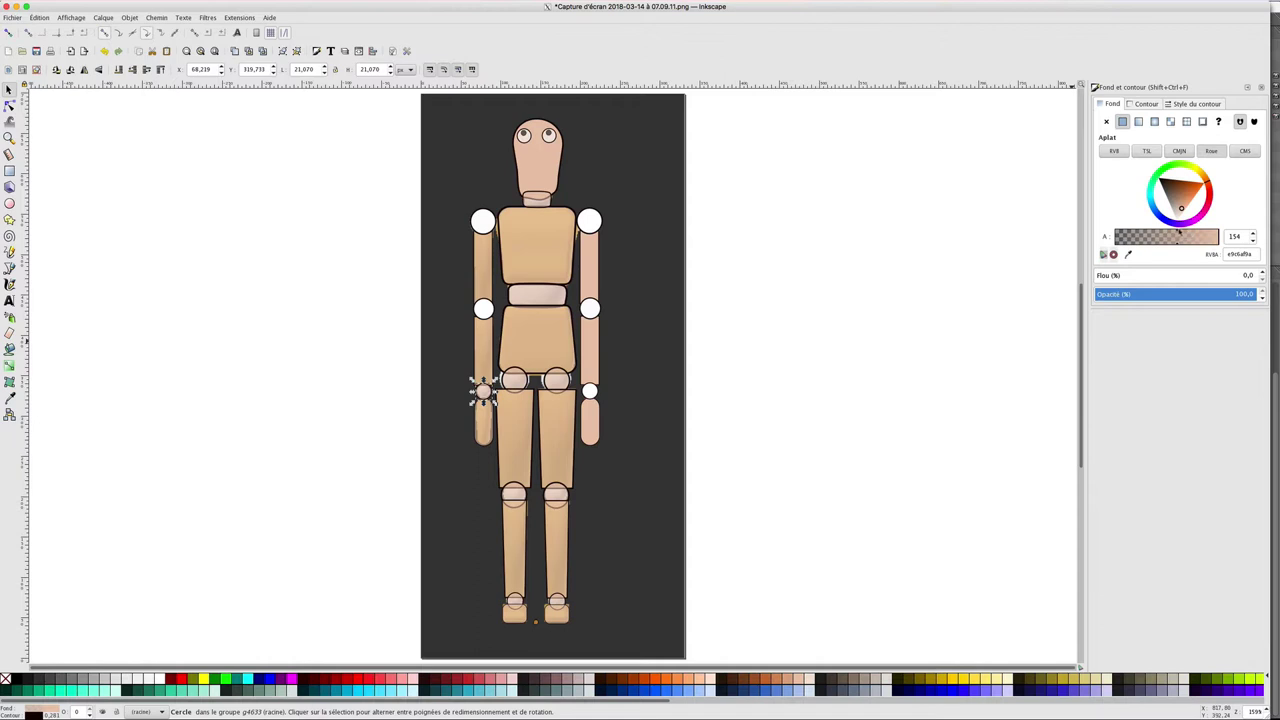
mouse_move(1178, 233)
left_mouse_down()
mouse_move(1233, 238)
mouse_move(1178, 219)
left_mouse_up()
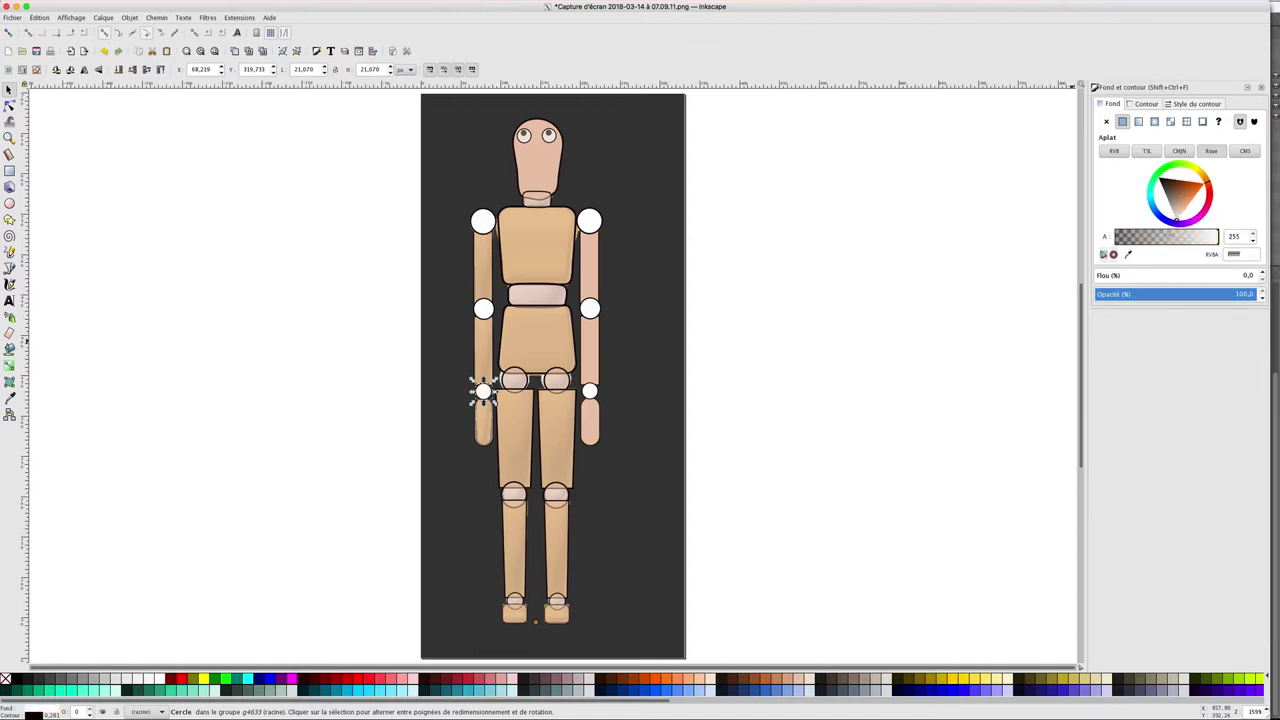
Make the left and right hip circles in the leg groups opaque white
left_click(517, 380)
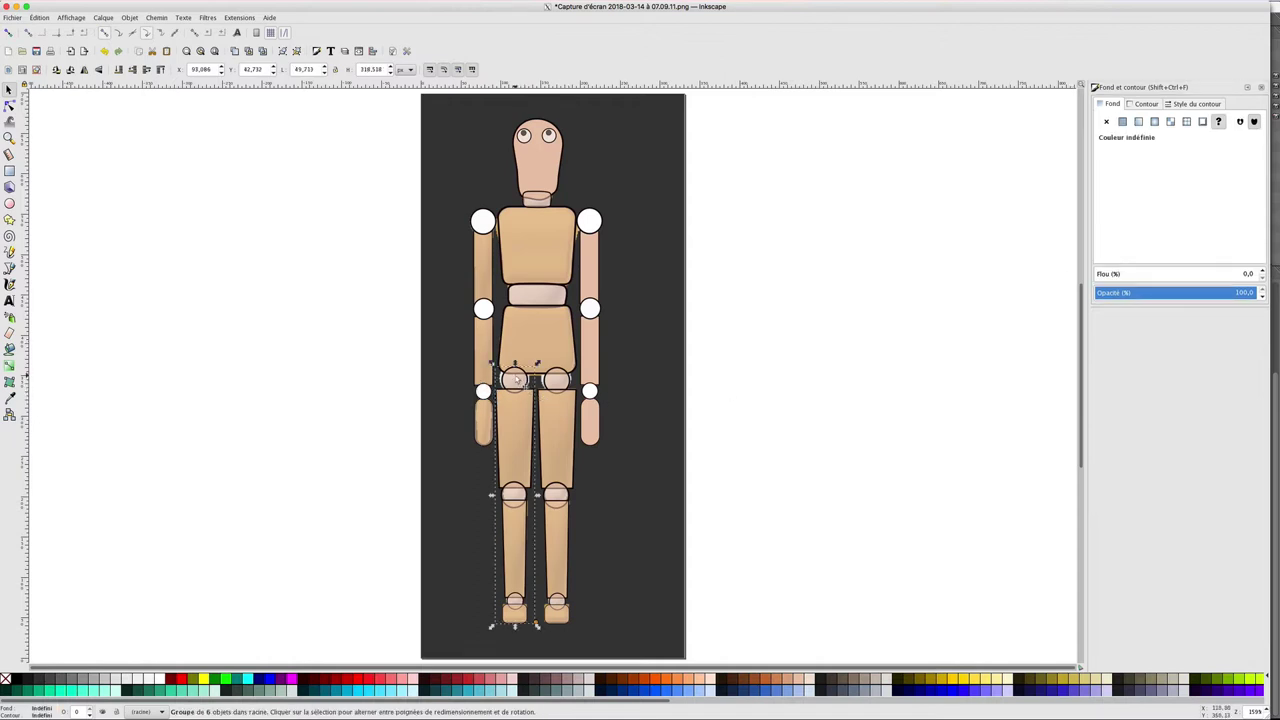
left_click(515, 379, "ctrl")
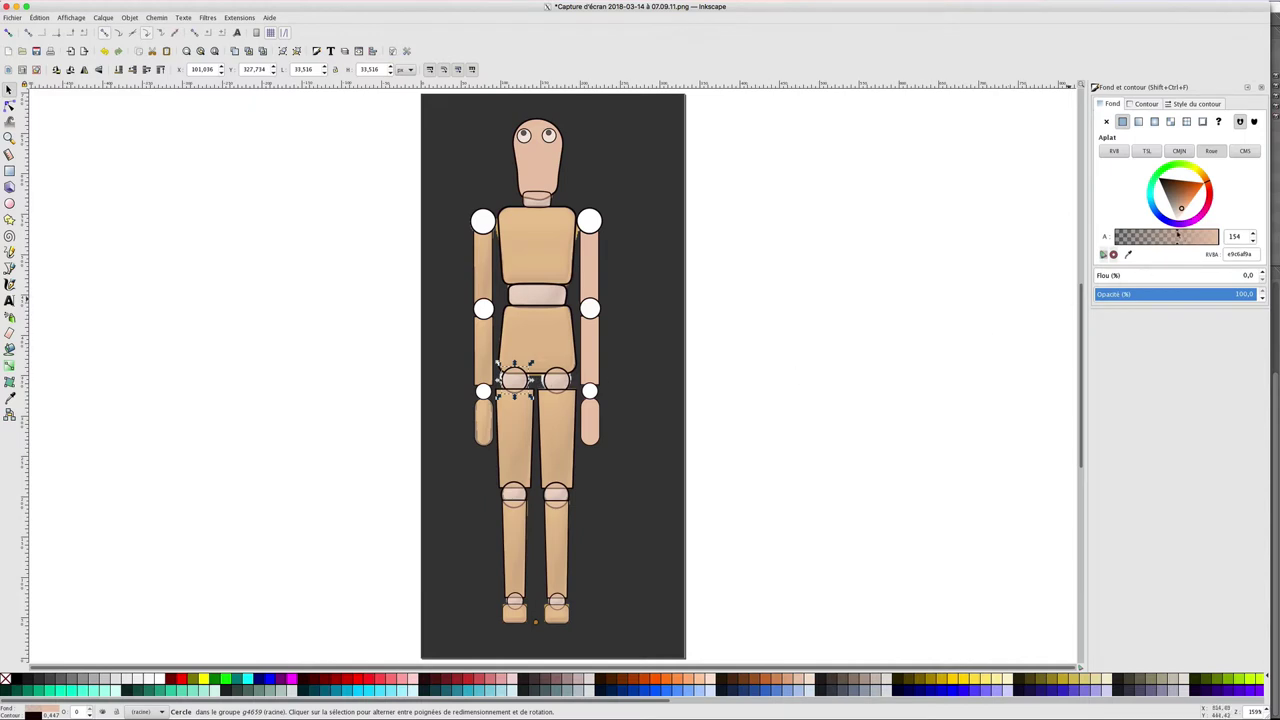
left_click_drag(1183, 210, 1178, 219)
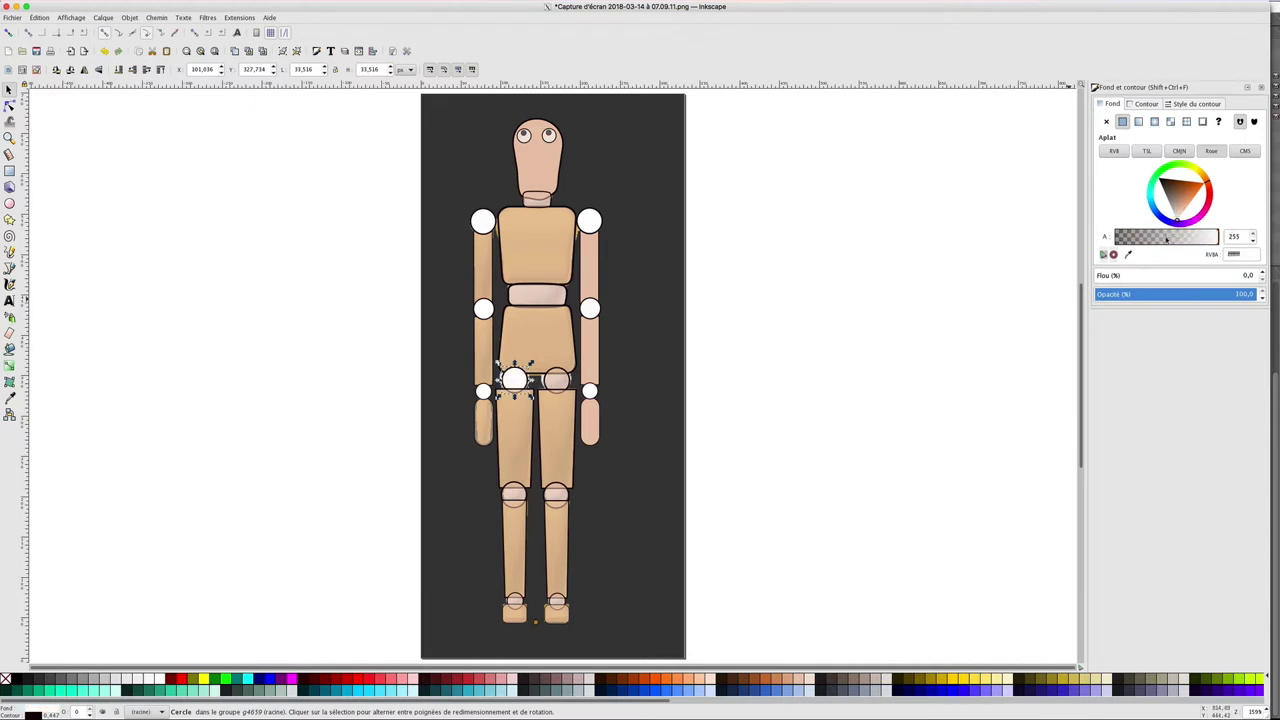
left_click(557, 379)
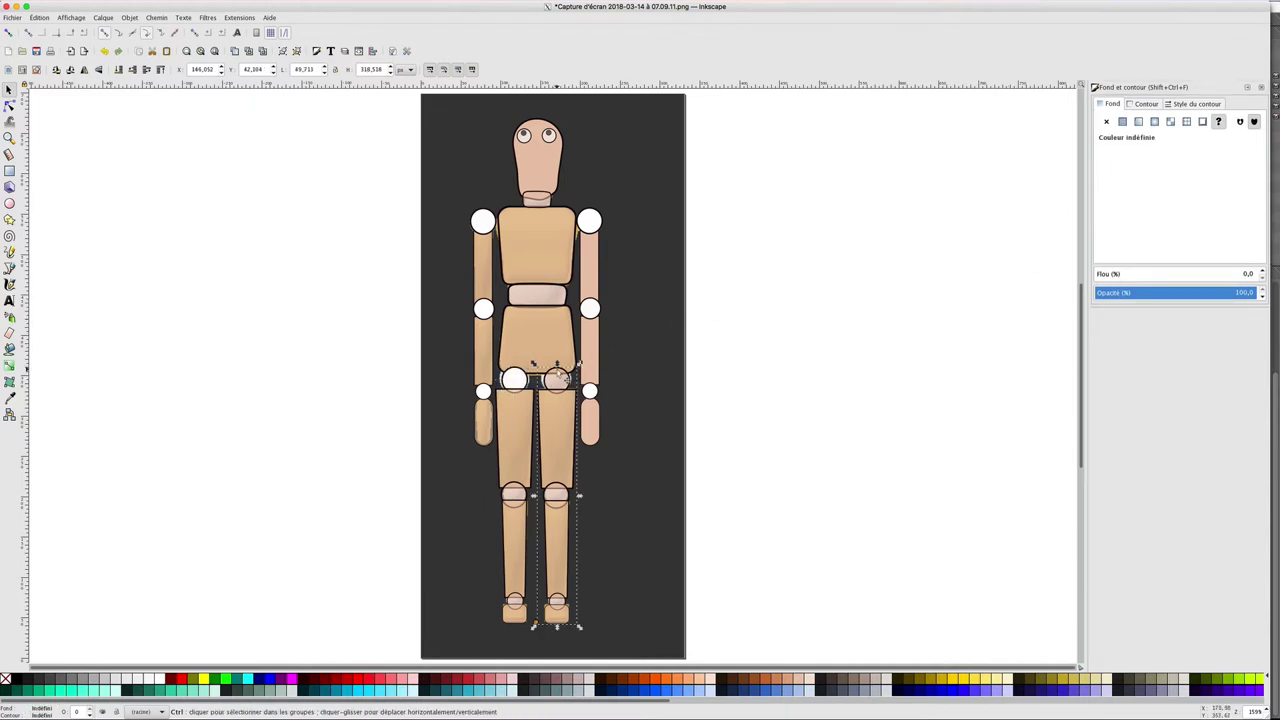
left_click(557, 379, "ctrl")
left_click_drag(1180, 232, 1251, 234)
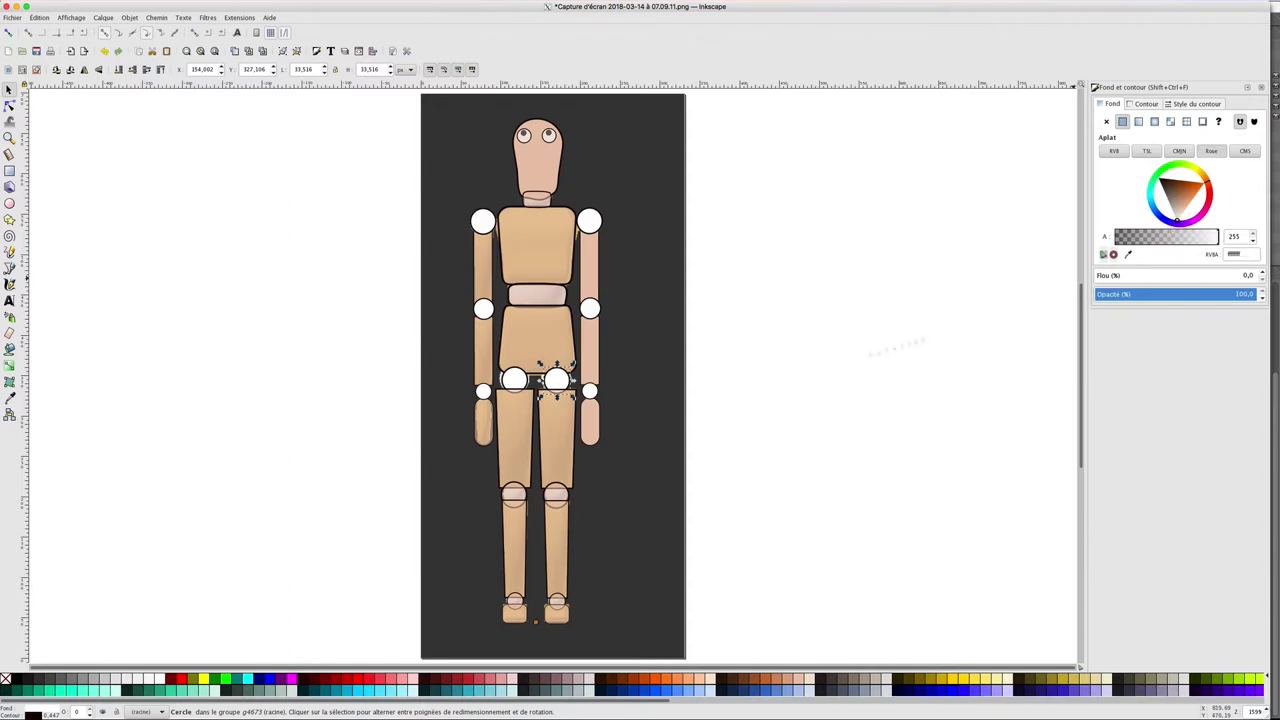
left_click(809, 364)
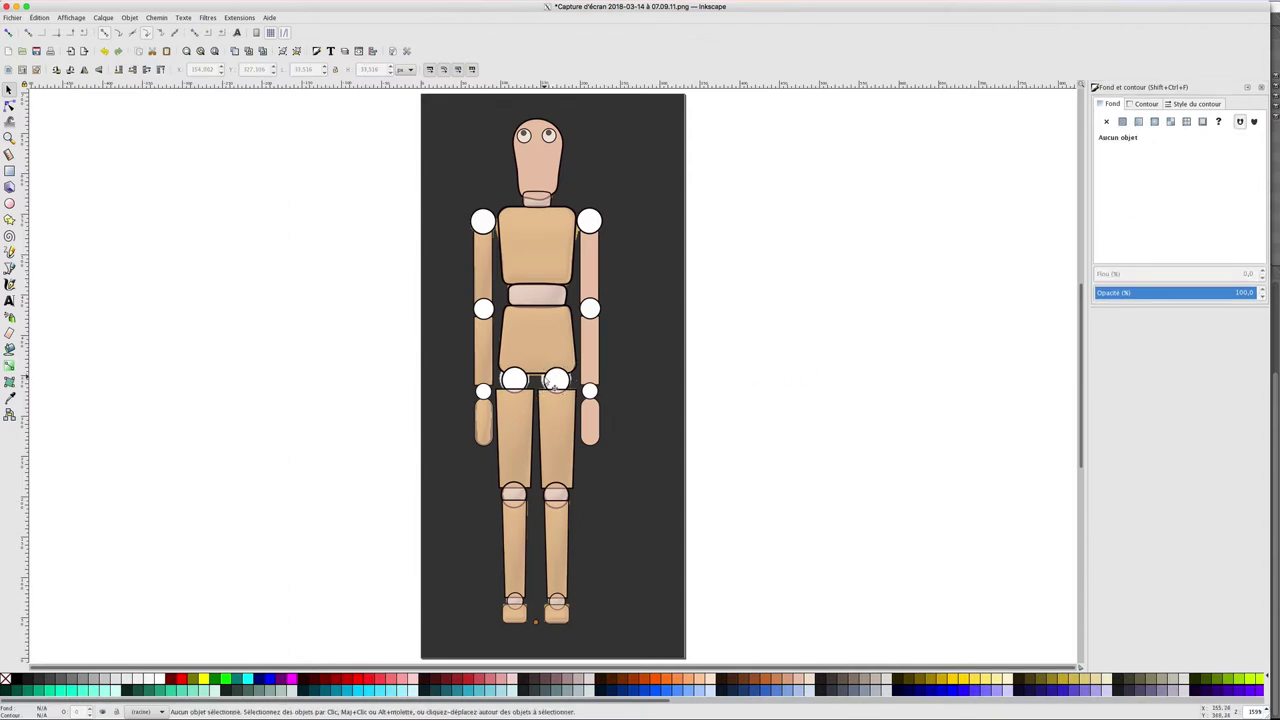
Pick out the right shoulder circle within the arm group and lower it one level
left_click(592, 241)
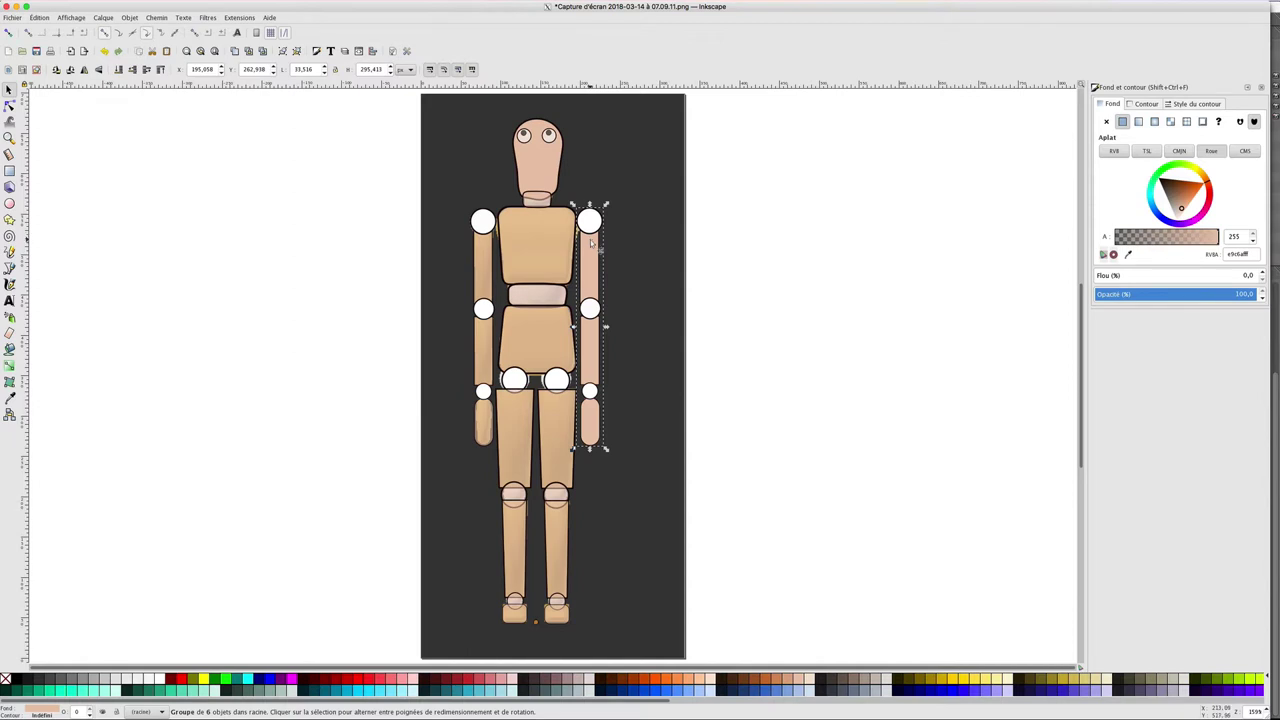
double_click(592, 245)
left_click(594, 250)
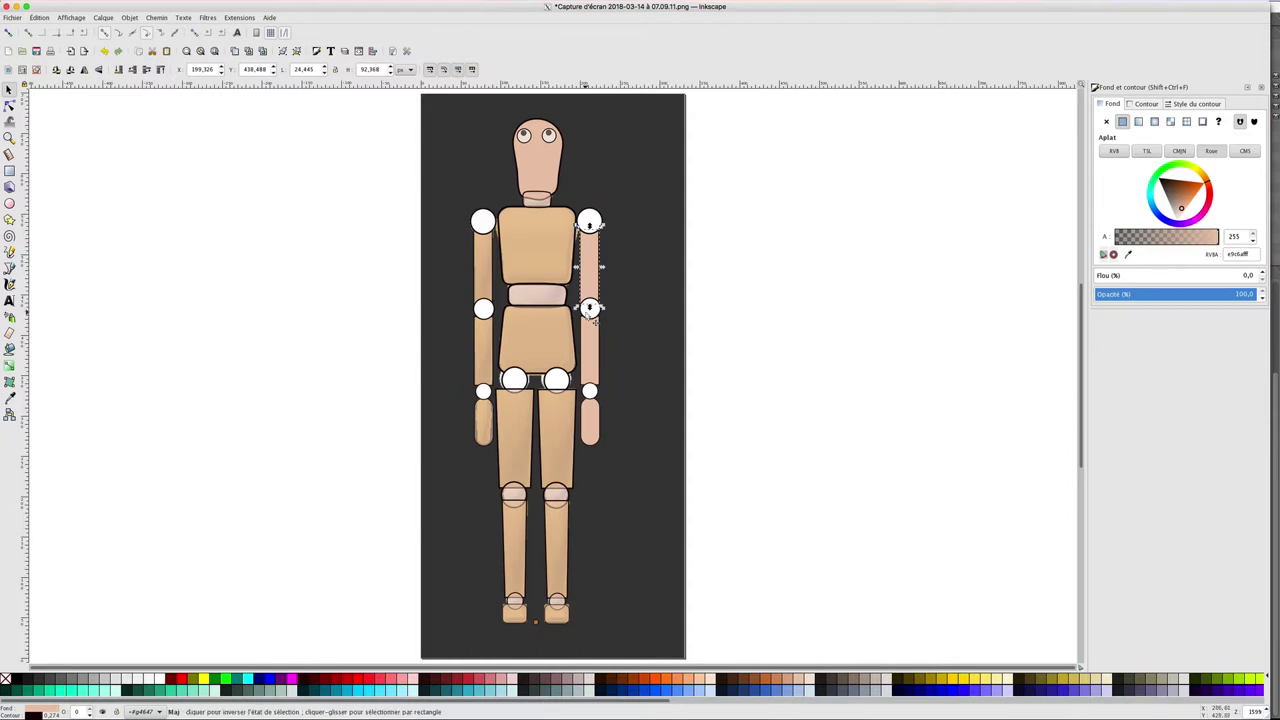
left_click(590, 308, "shift")
left_click(590, 390, "shift")
left_click(590, 398, "shift")
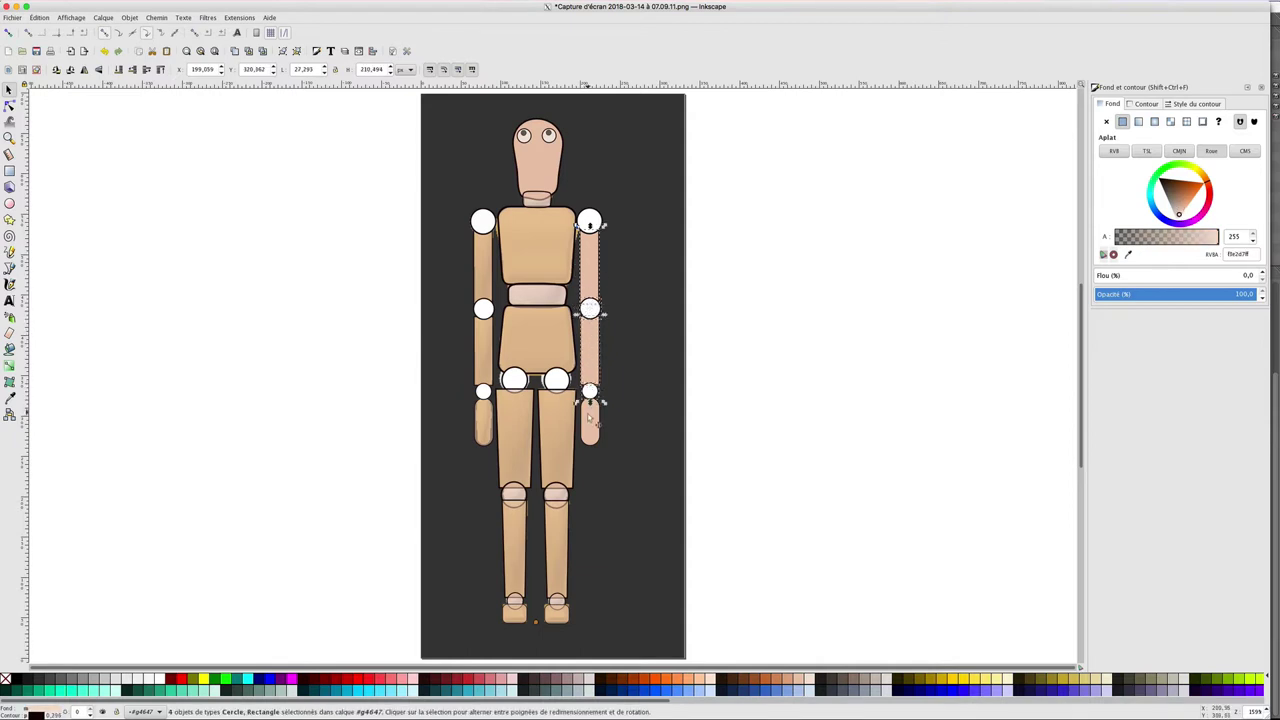
left_click(590, 420, "shift")
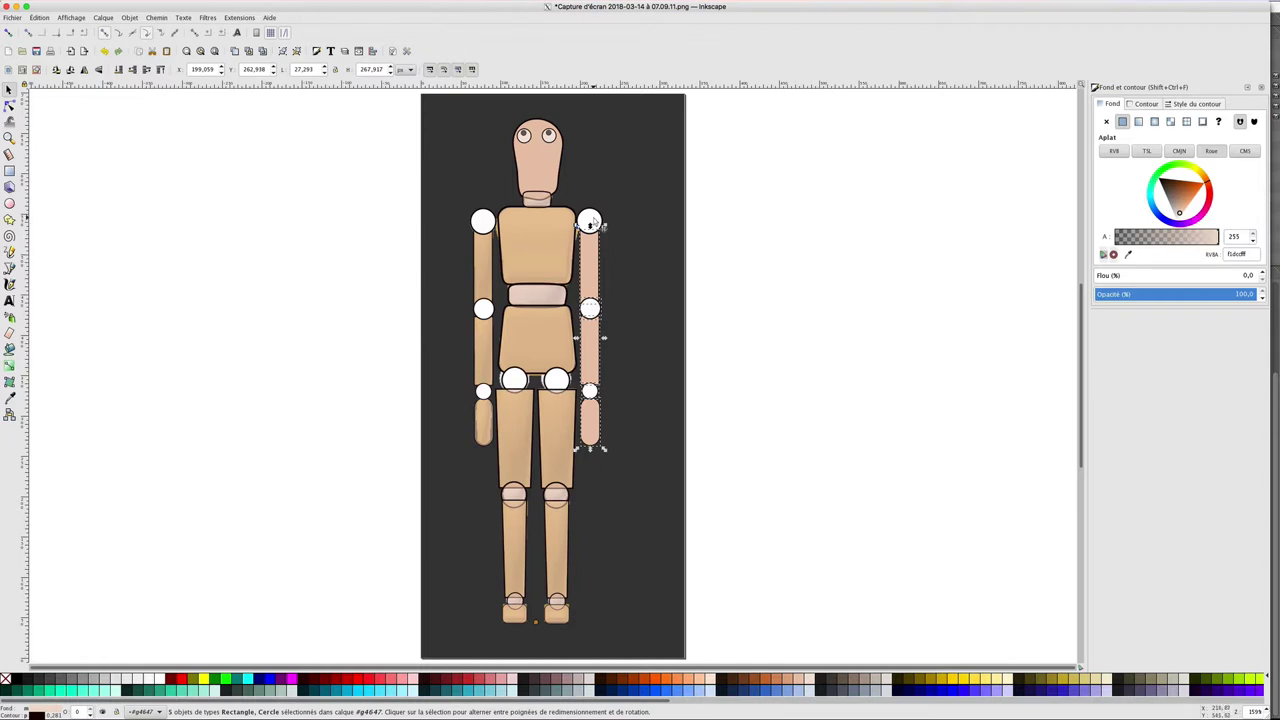
left_click(591, 224)
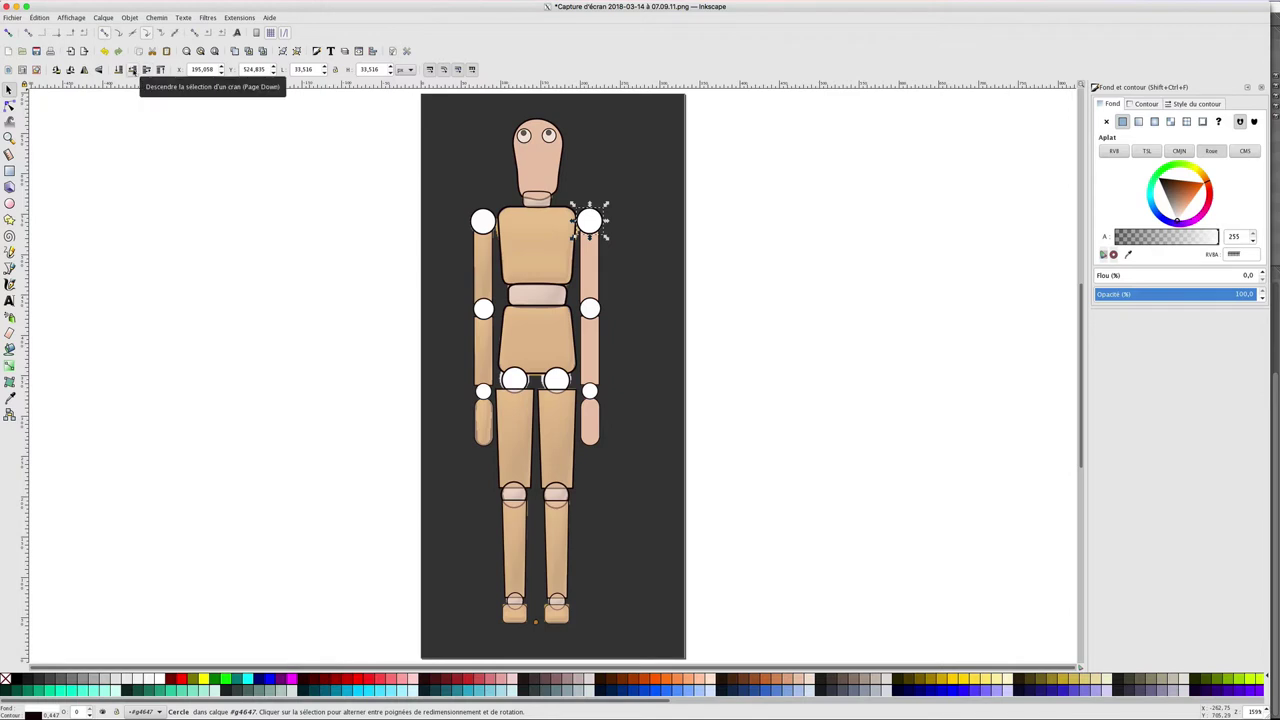
left_click(132, 69)
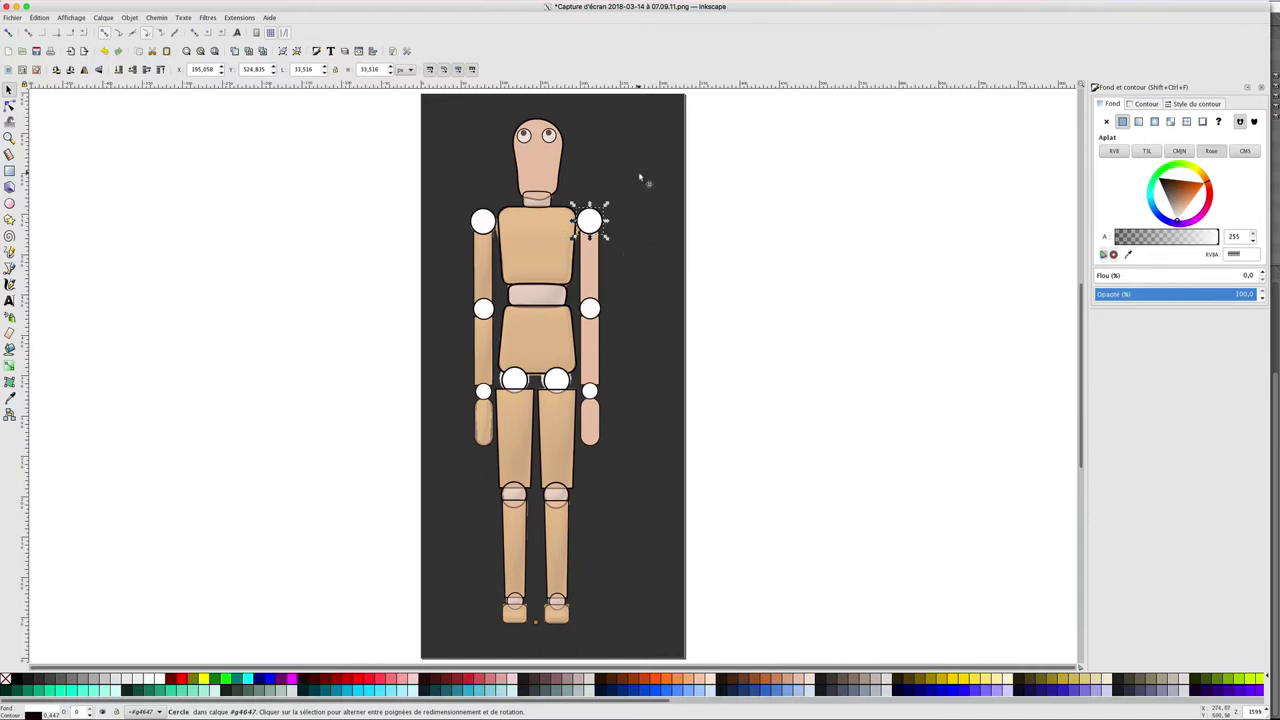
Move the mannequin screenshot right of the page, then select the torso and abdomen paths
left_click_drag(634, 180, 943, 175)
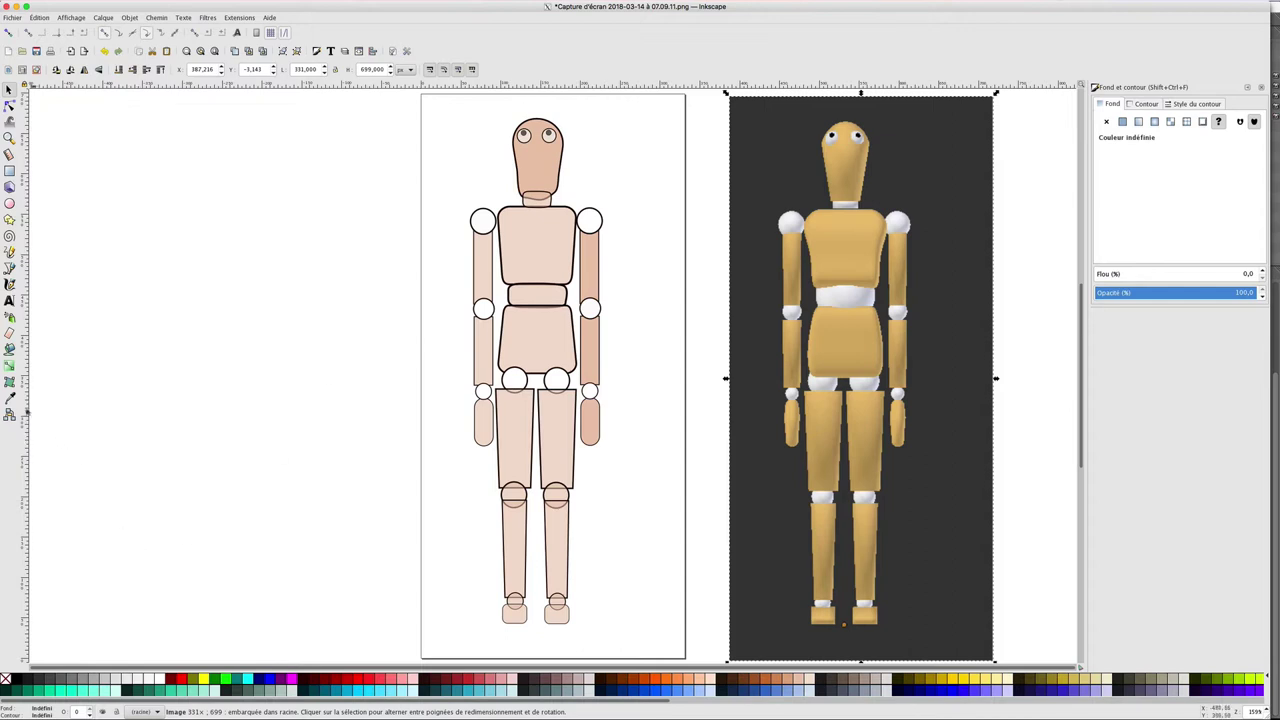
left_click(10, 397)
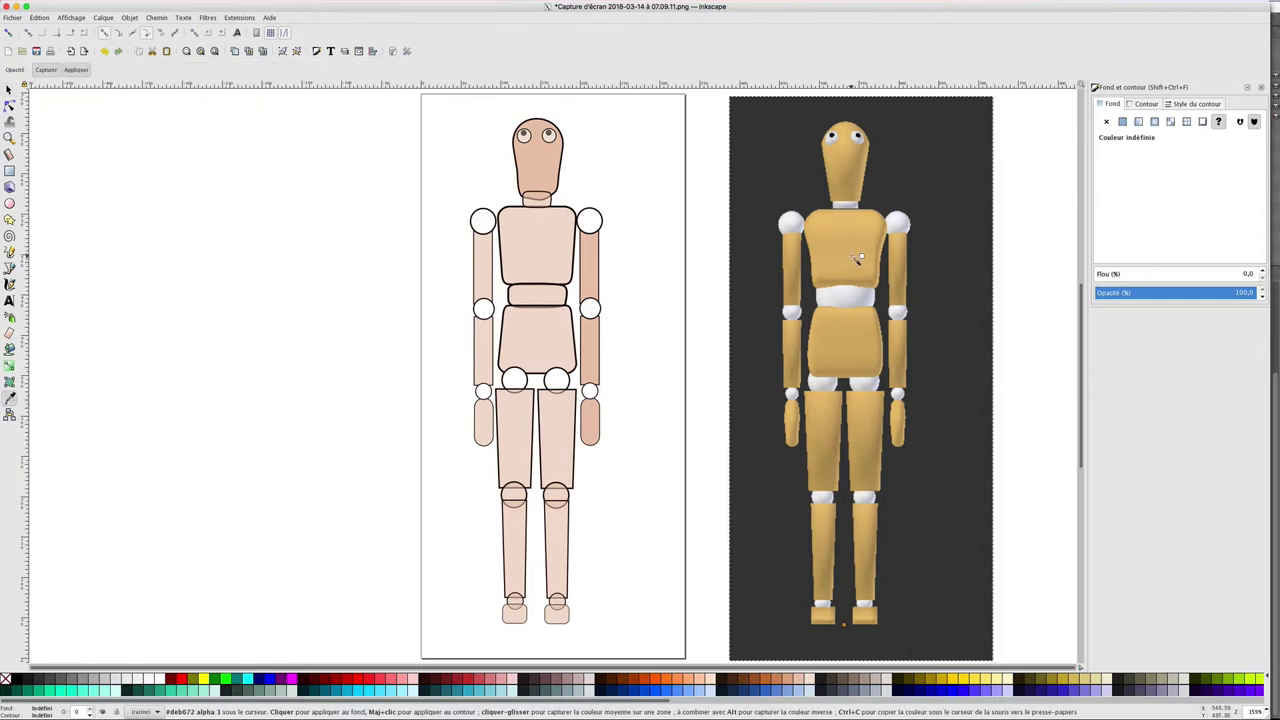
key("s")
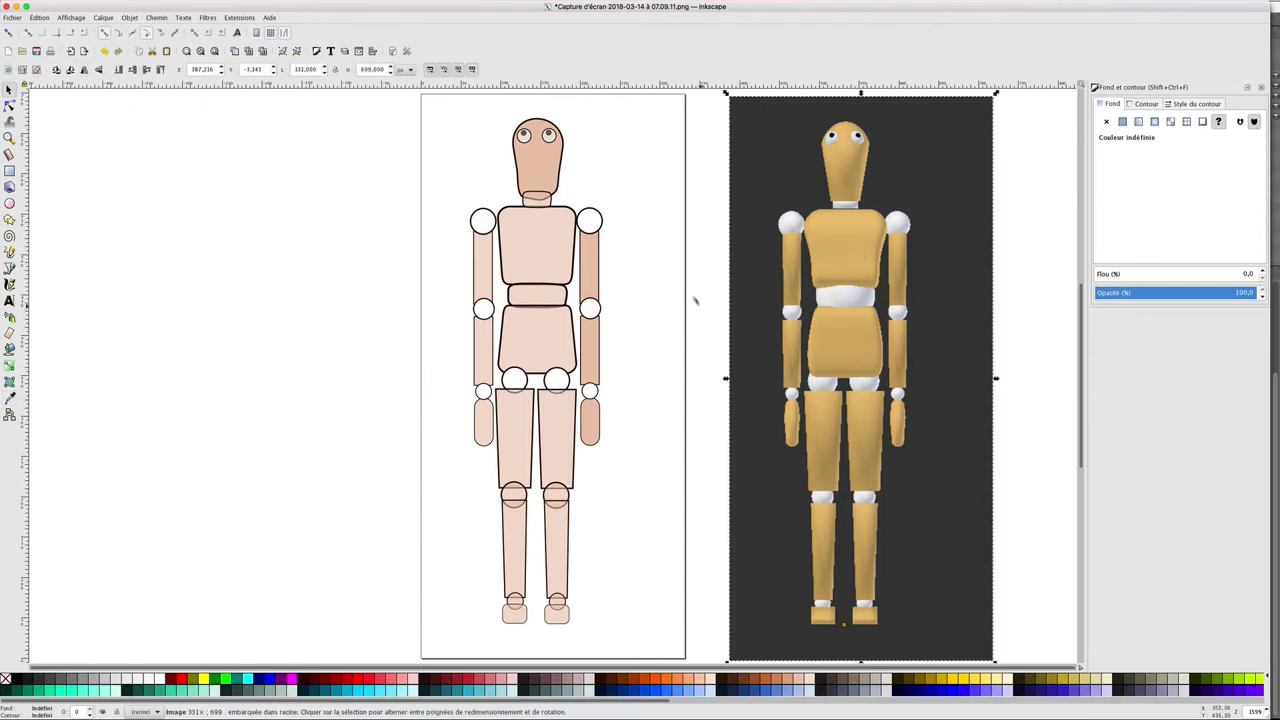
left_click(555, 237)
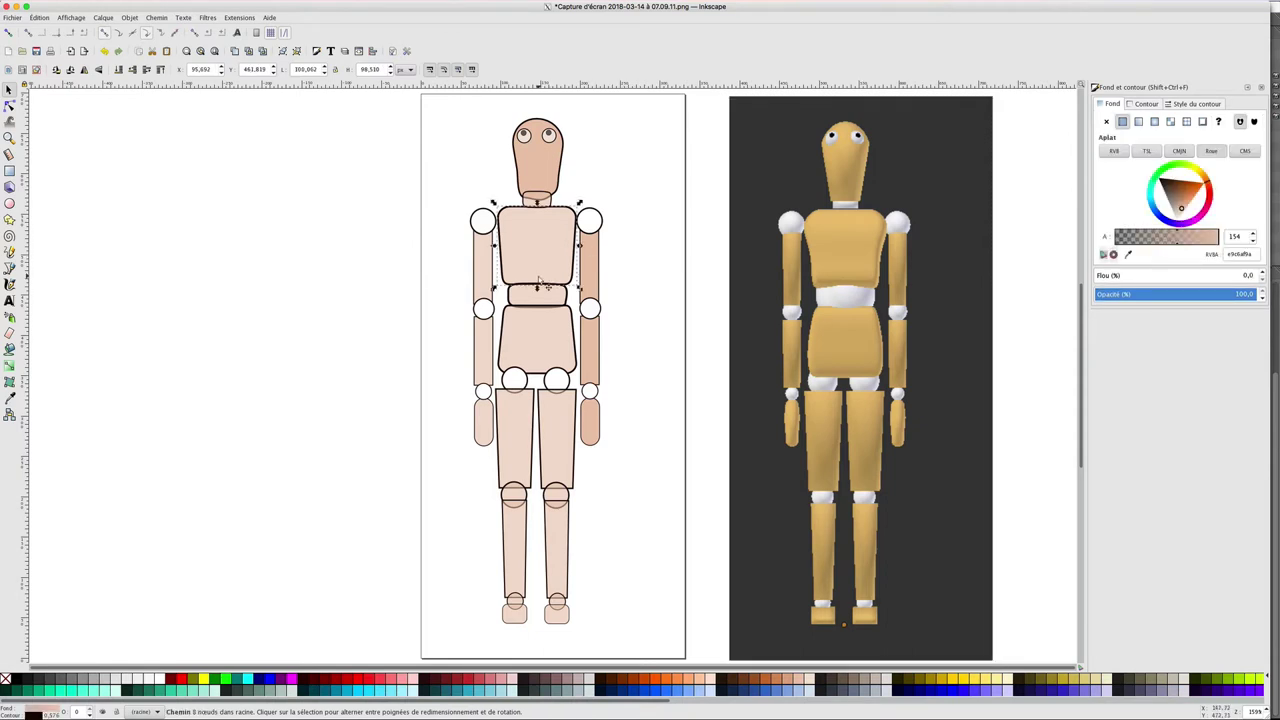
left_click(538, 328, "shift")
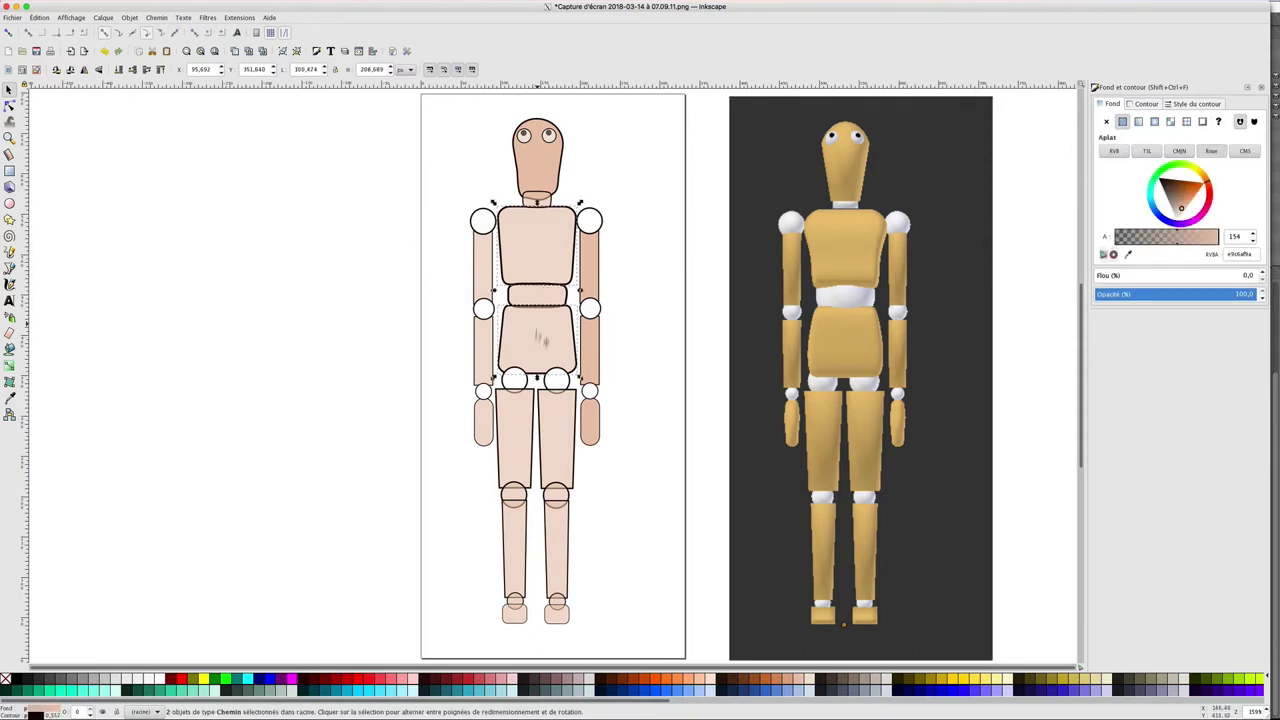
left_click(522, 412, "shift")
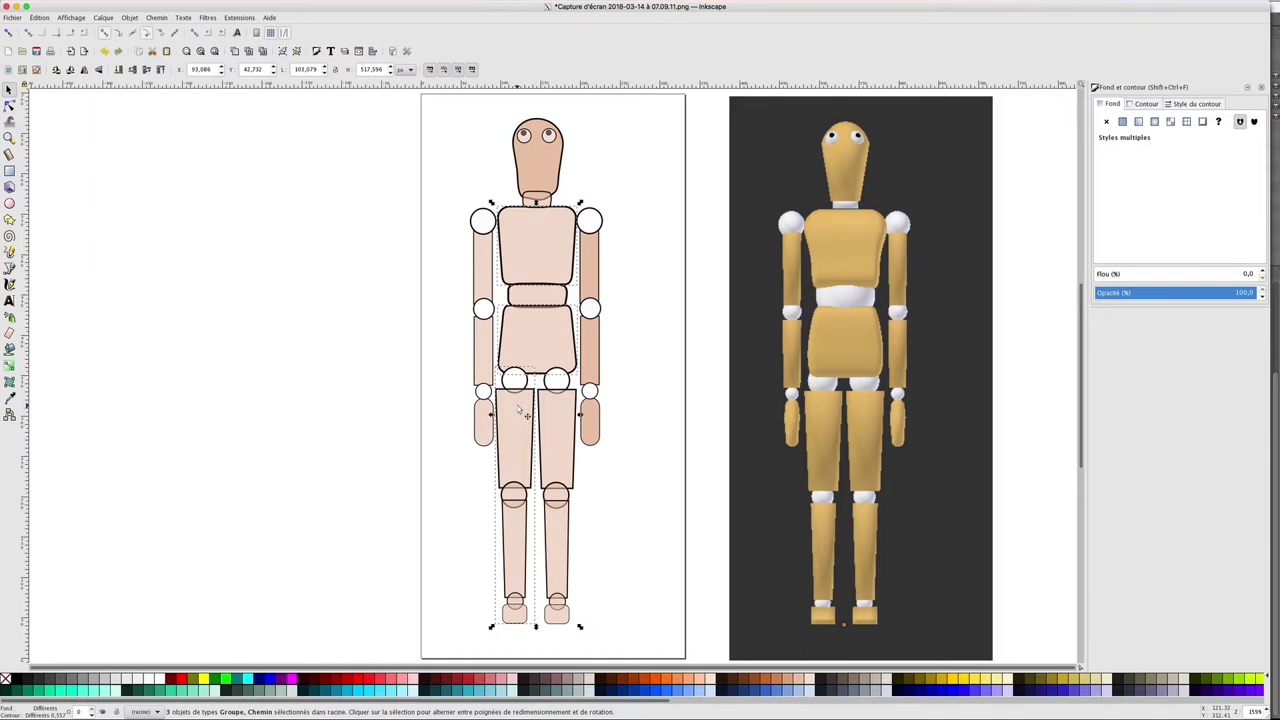
left_click(543, 329)
left_click(551, 252, "shift")
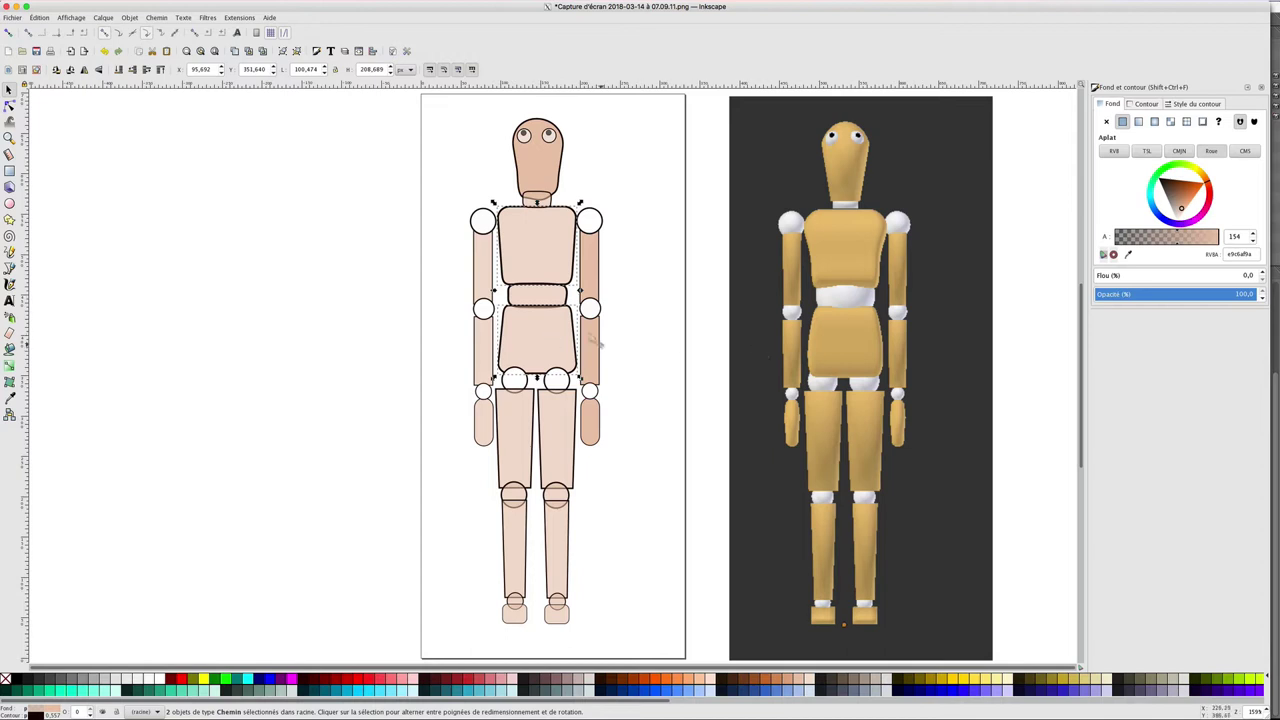
Use the Dropper to give the torso and then the head the reference figure's tan
left_click(10, 397)
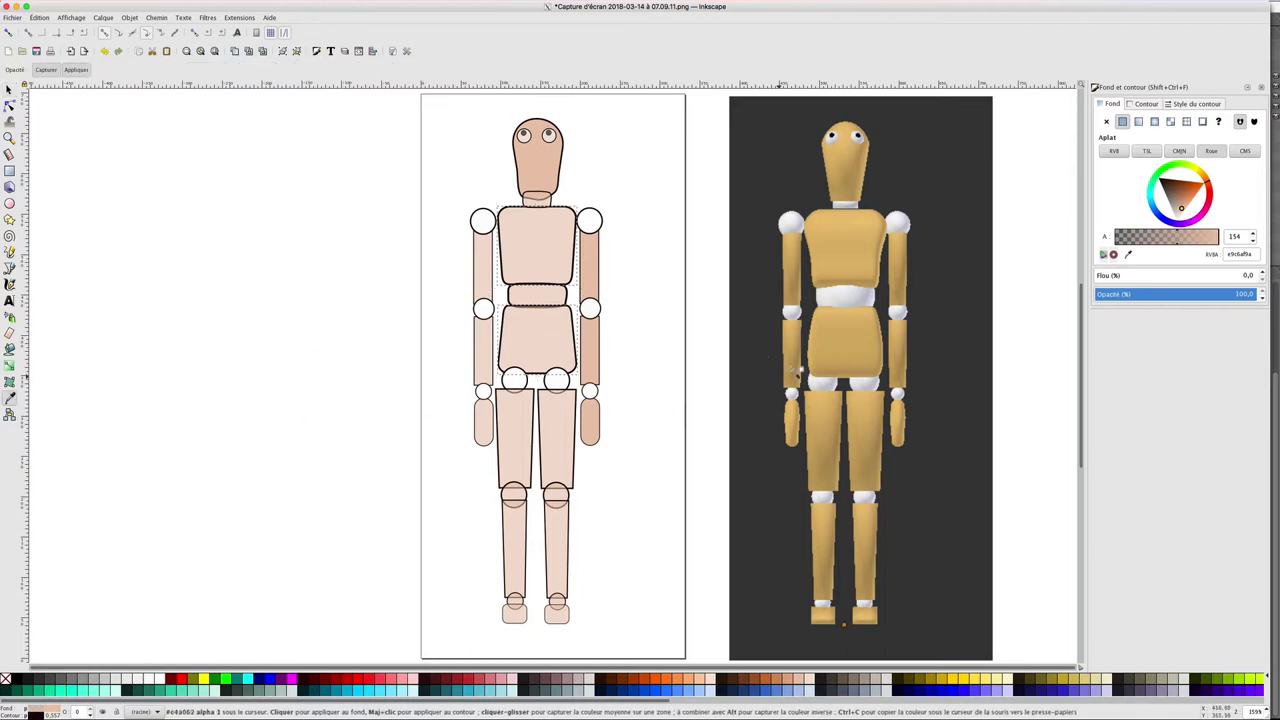
left_click(842, 346)
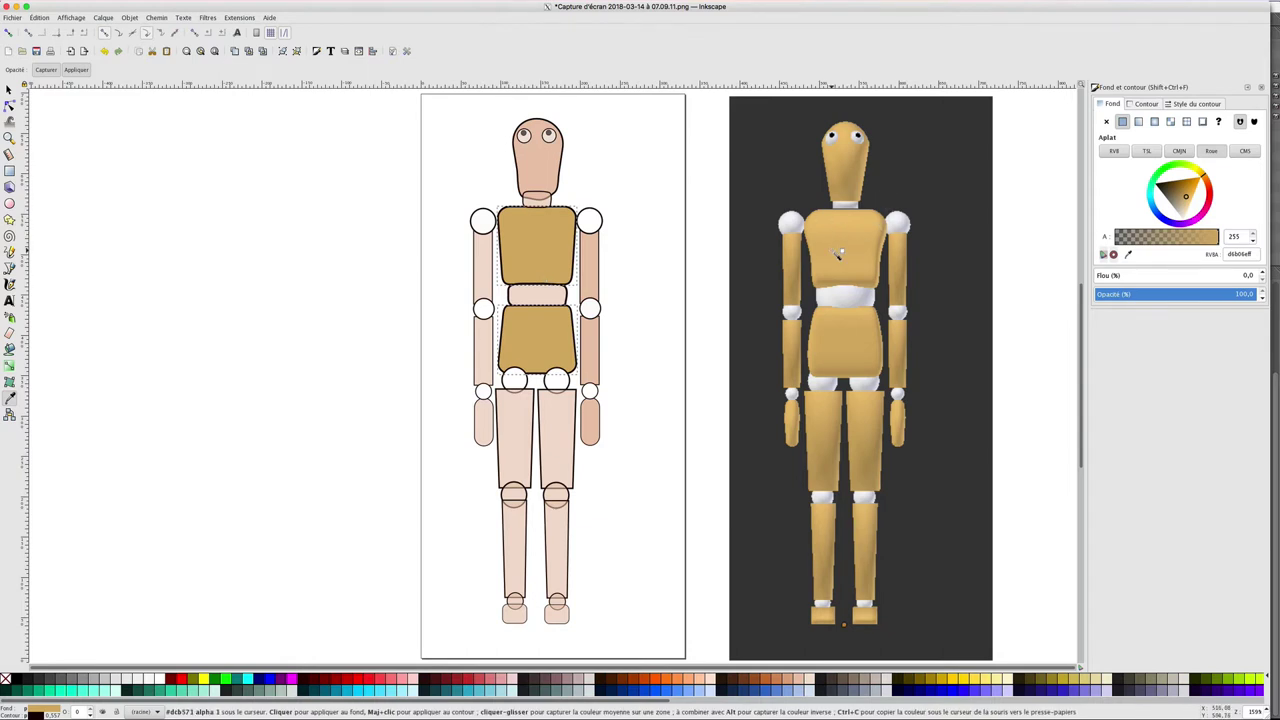
key("s")
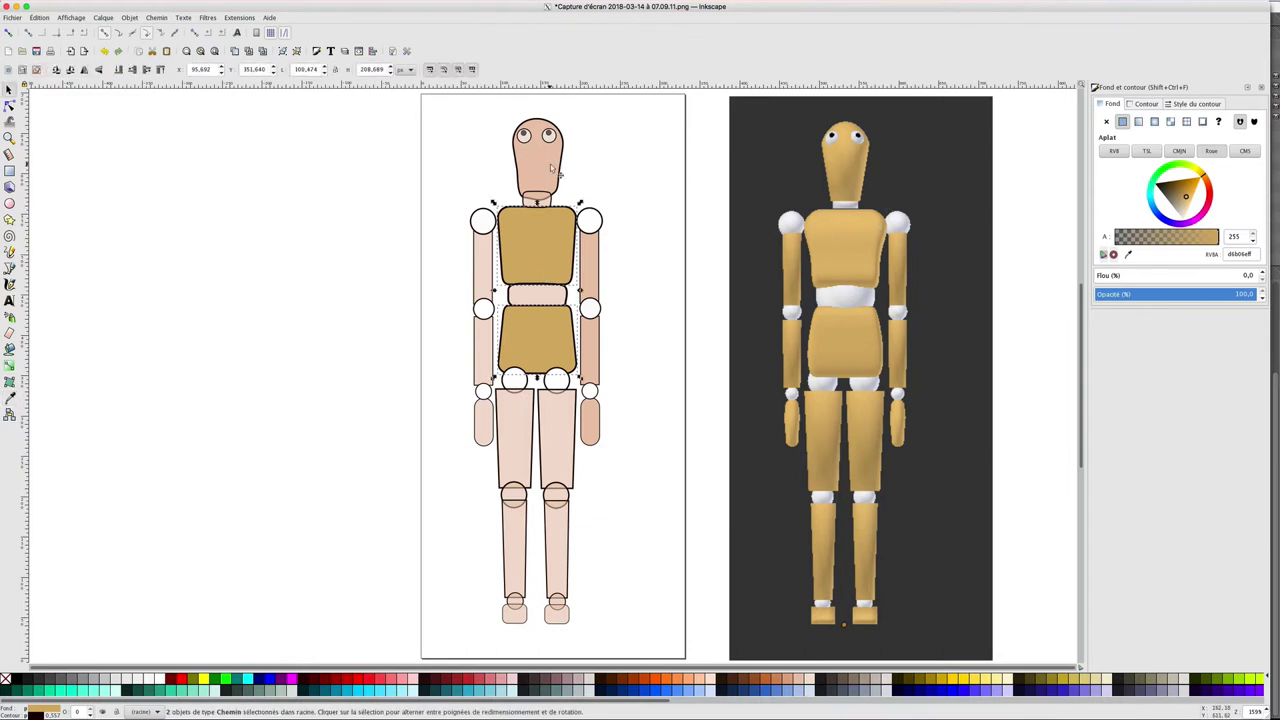
left_click(551, 168)
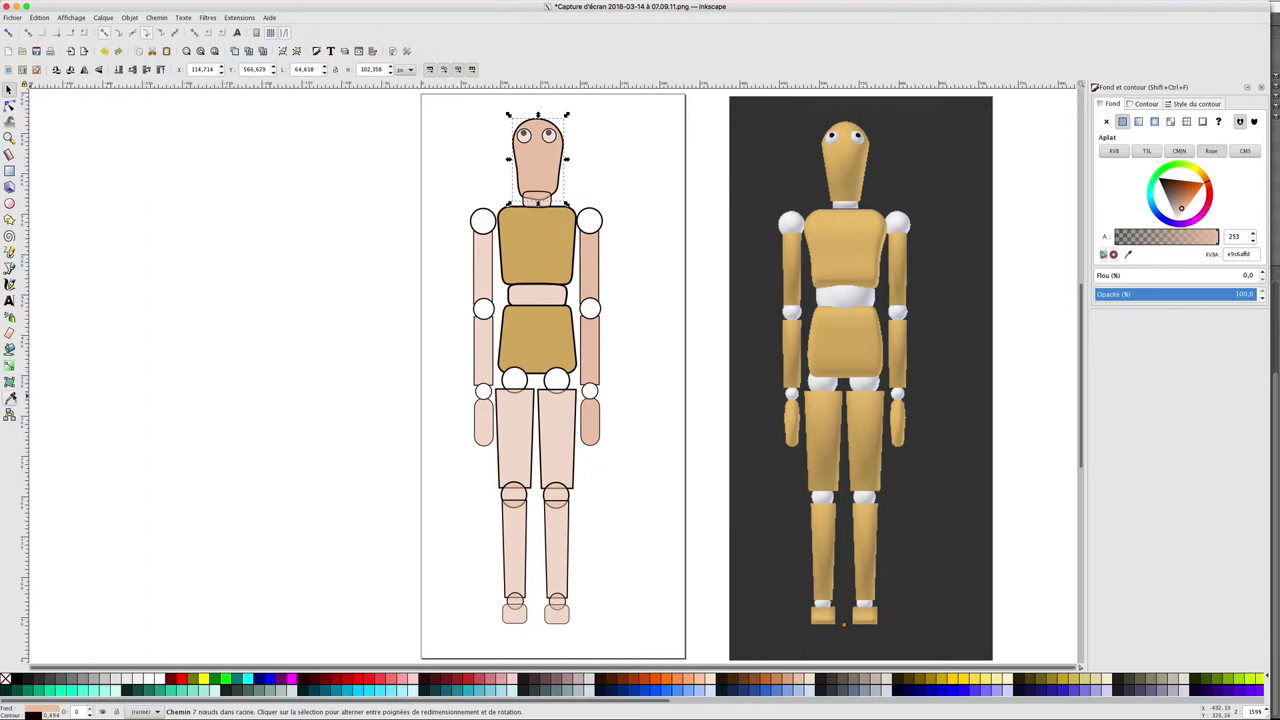
left_click(10, 397)
left_click(829, 337)
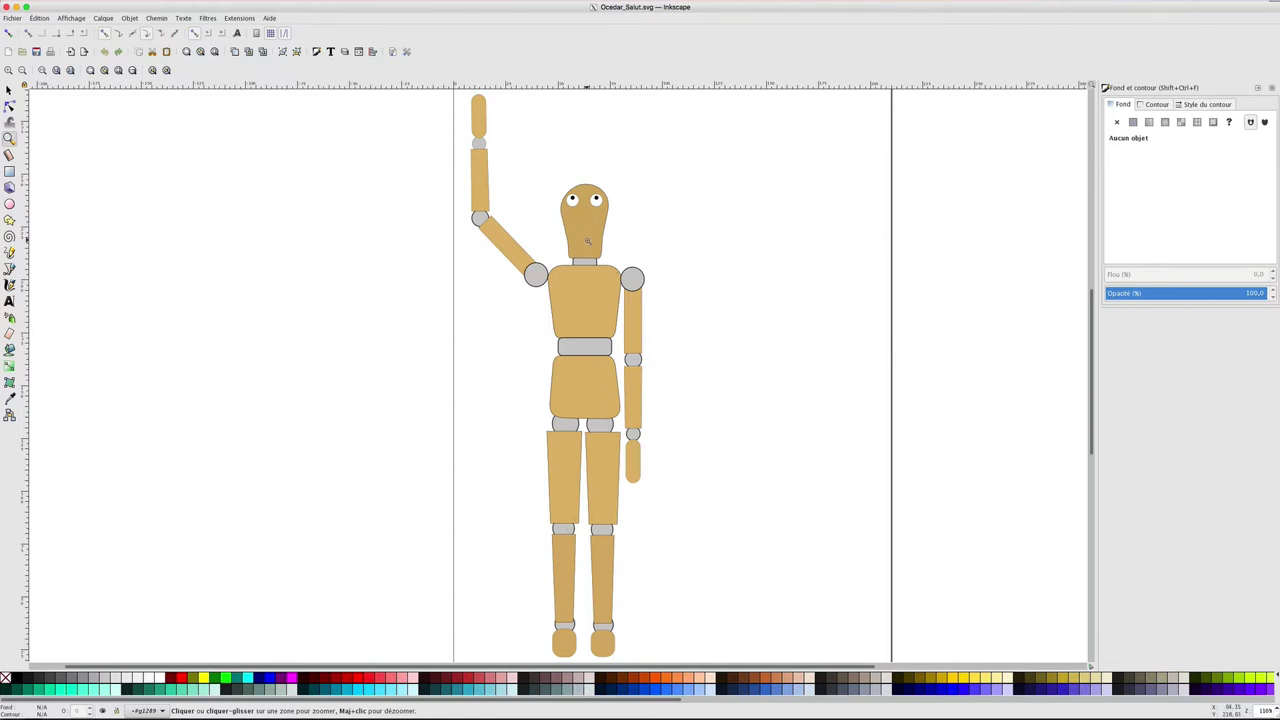
key("s")
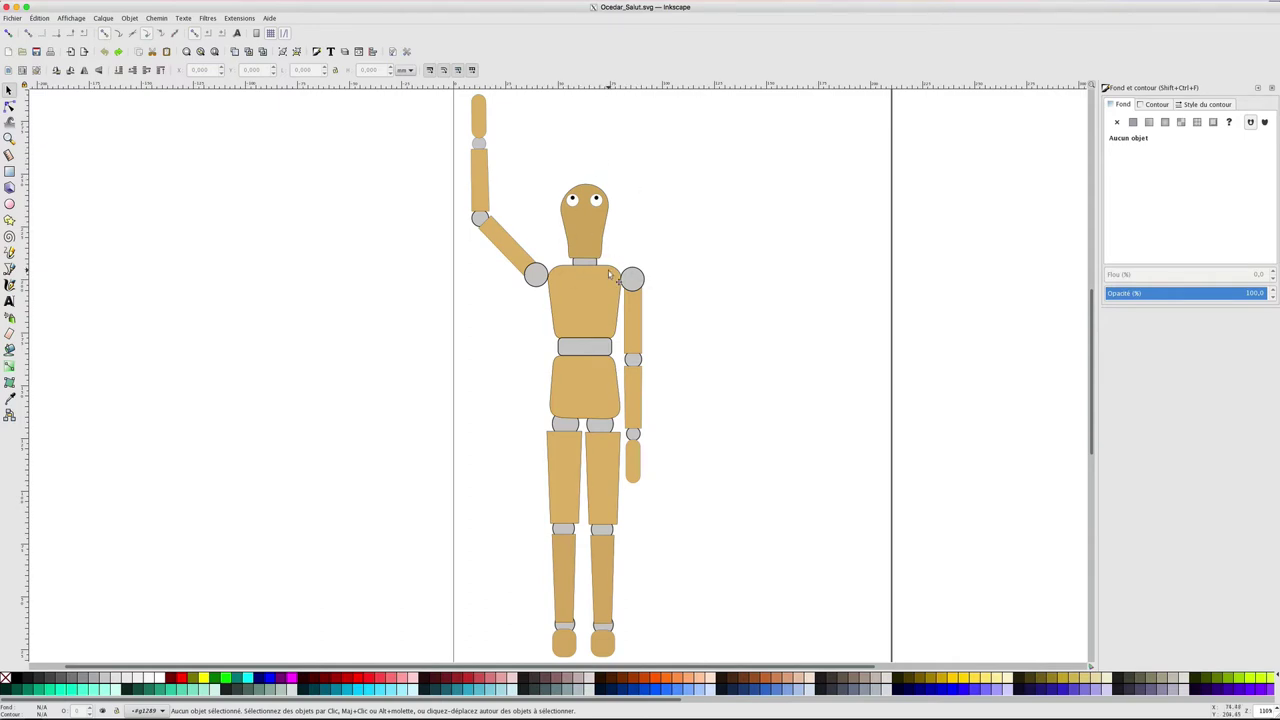
left_click(25, 17)
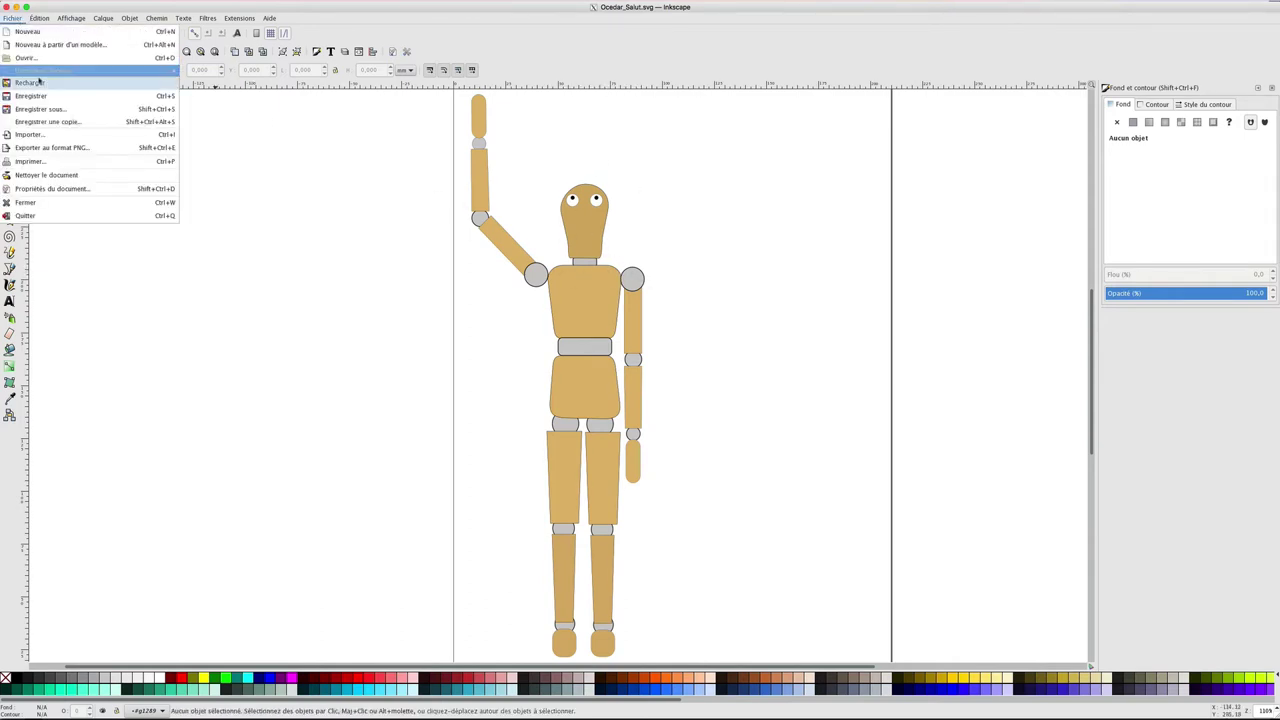
left_click(40, 111)
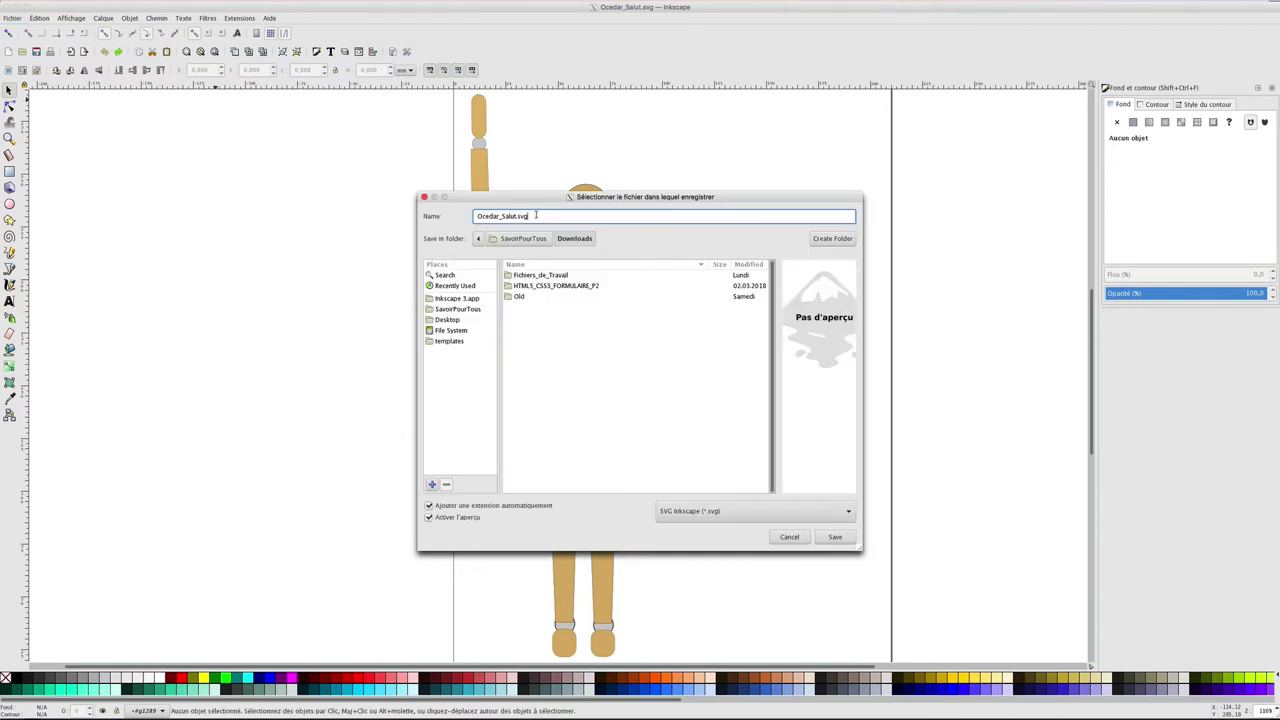
left_click(707, 511)
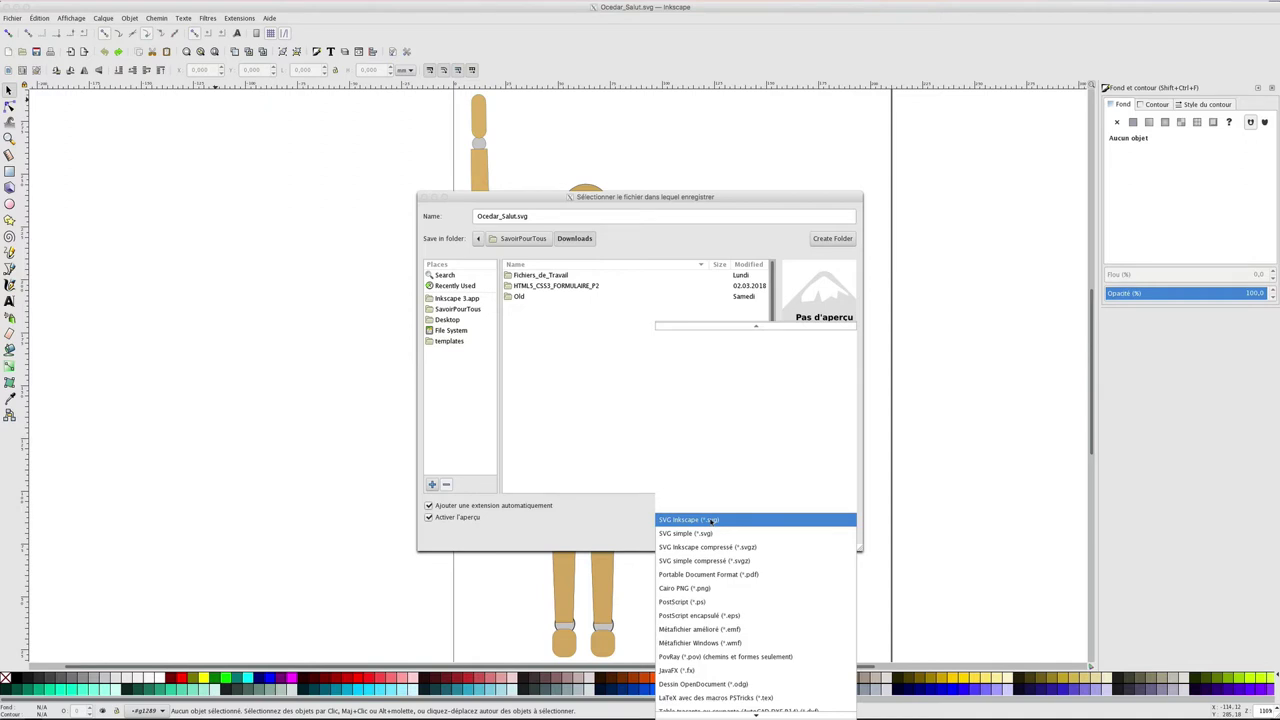
left_click(686, 519)
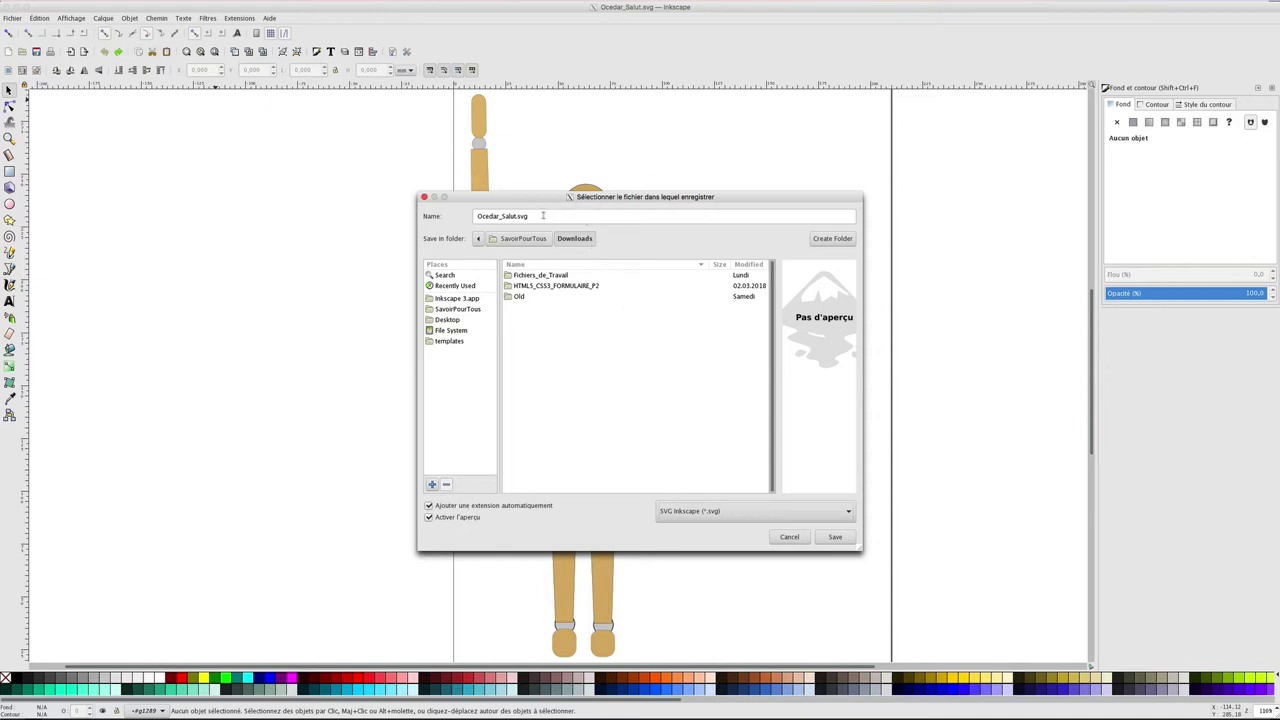
Close the save window, rubber-band select the whole figure and group its 28 pieces
left_click(790, 538)
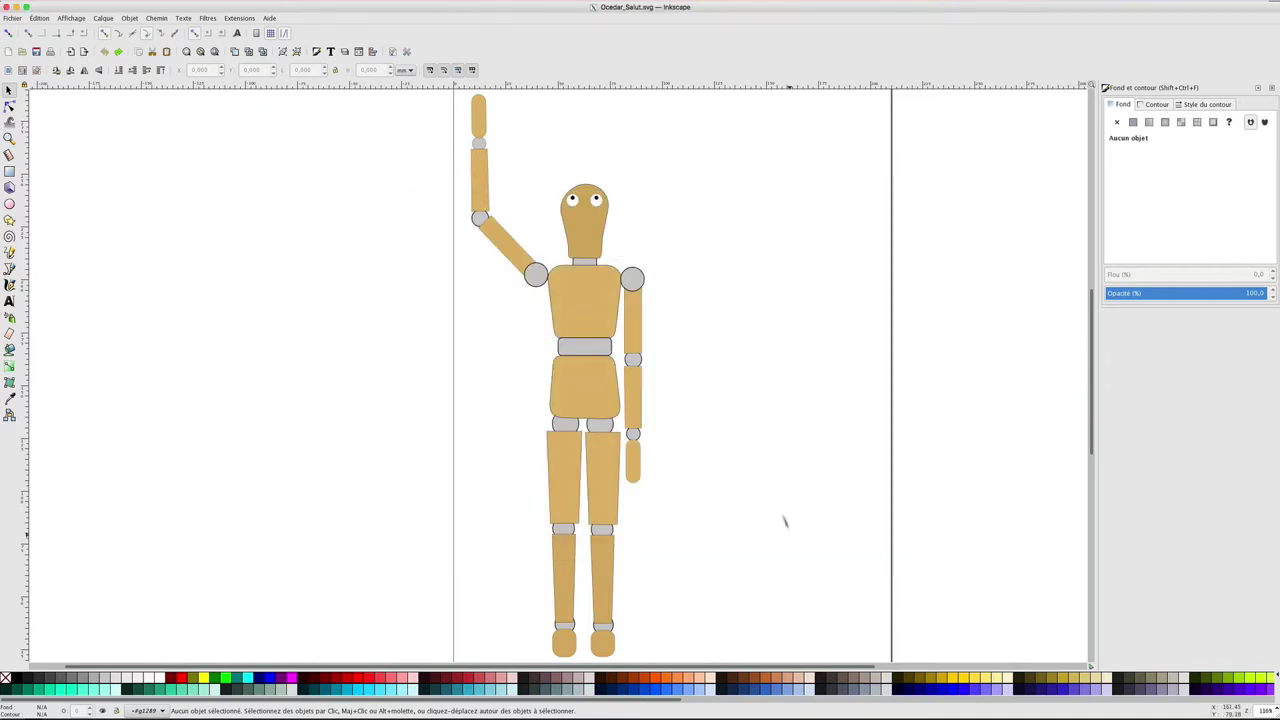
key("minus")
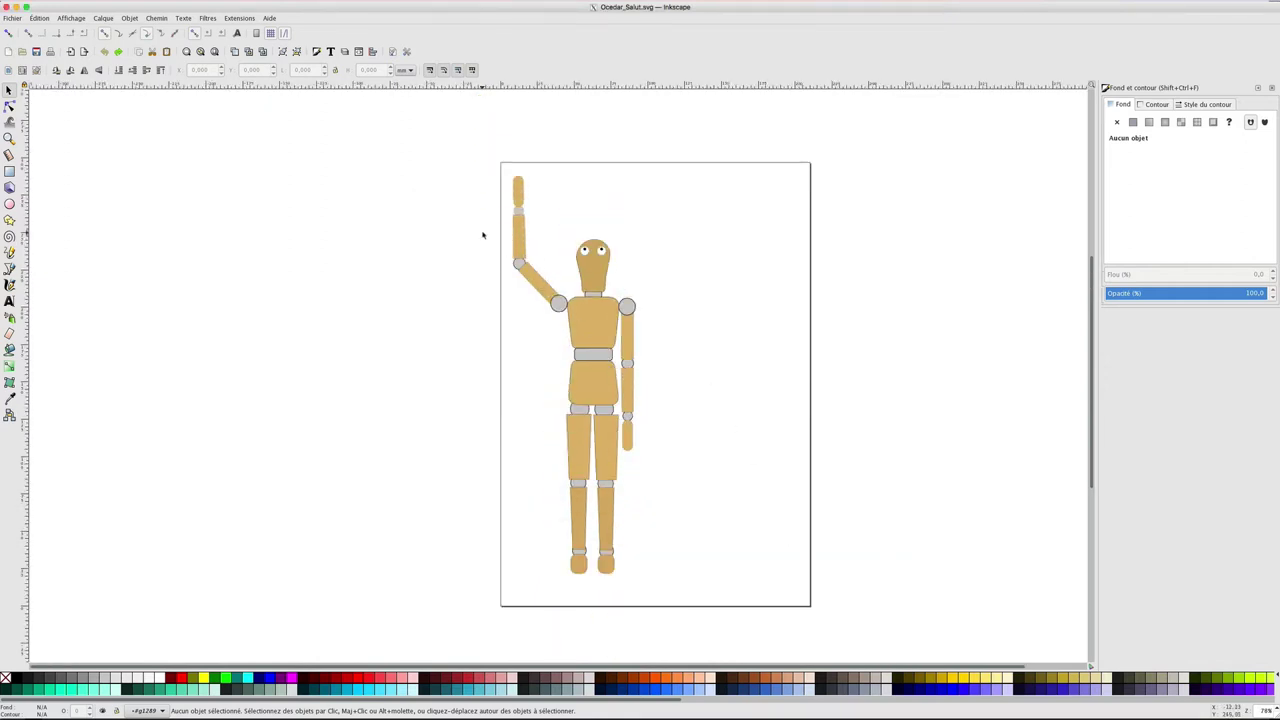
left_click_drag(452, 148, 695, 600)
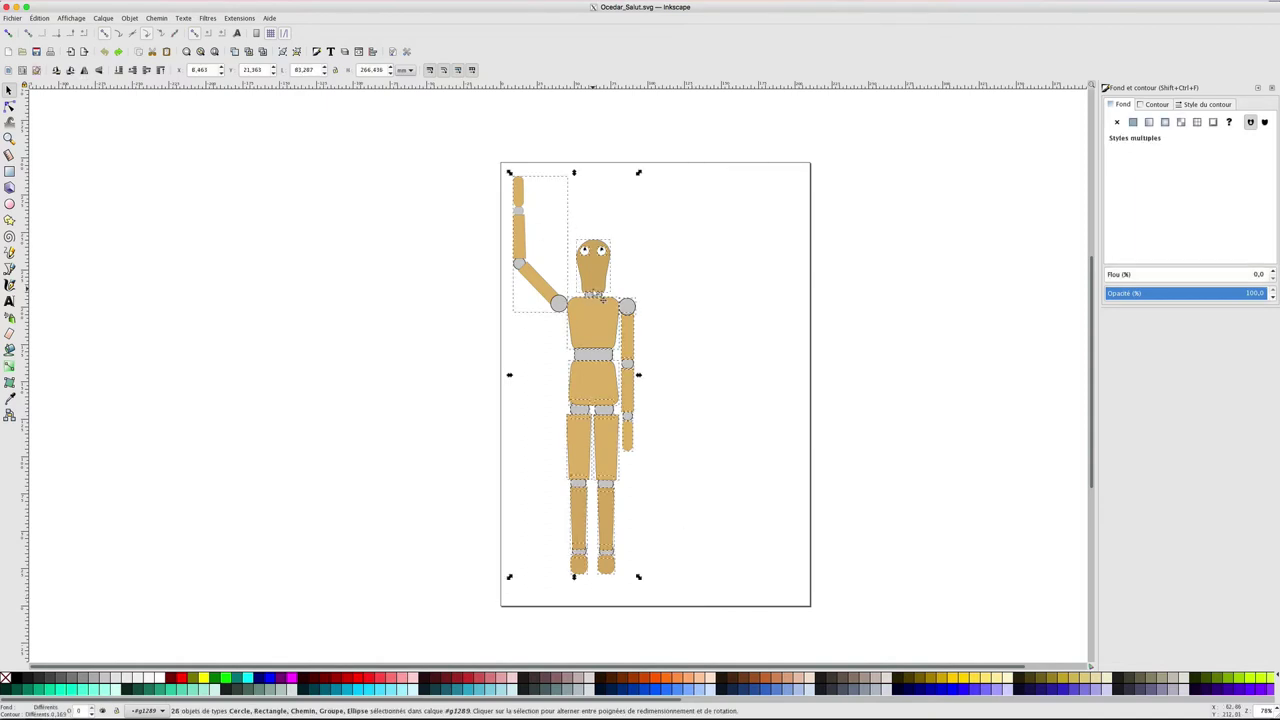
key("ctrl")
key("ctrl+g")
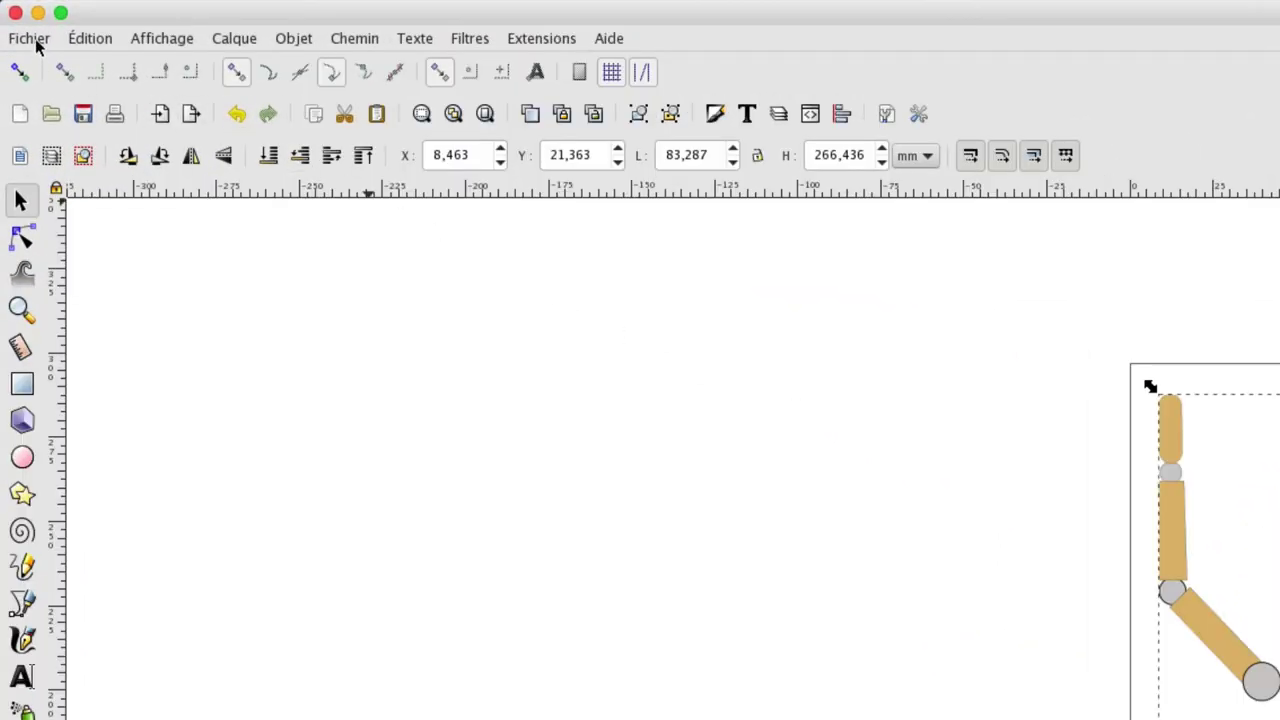
left_click(15, 18)
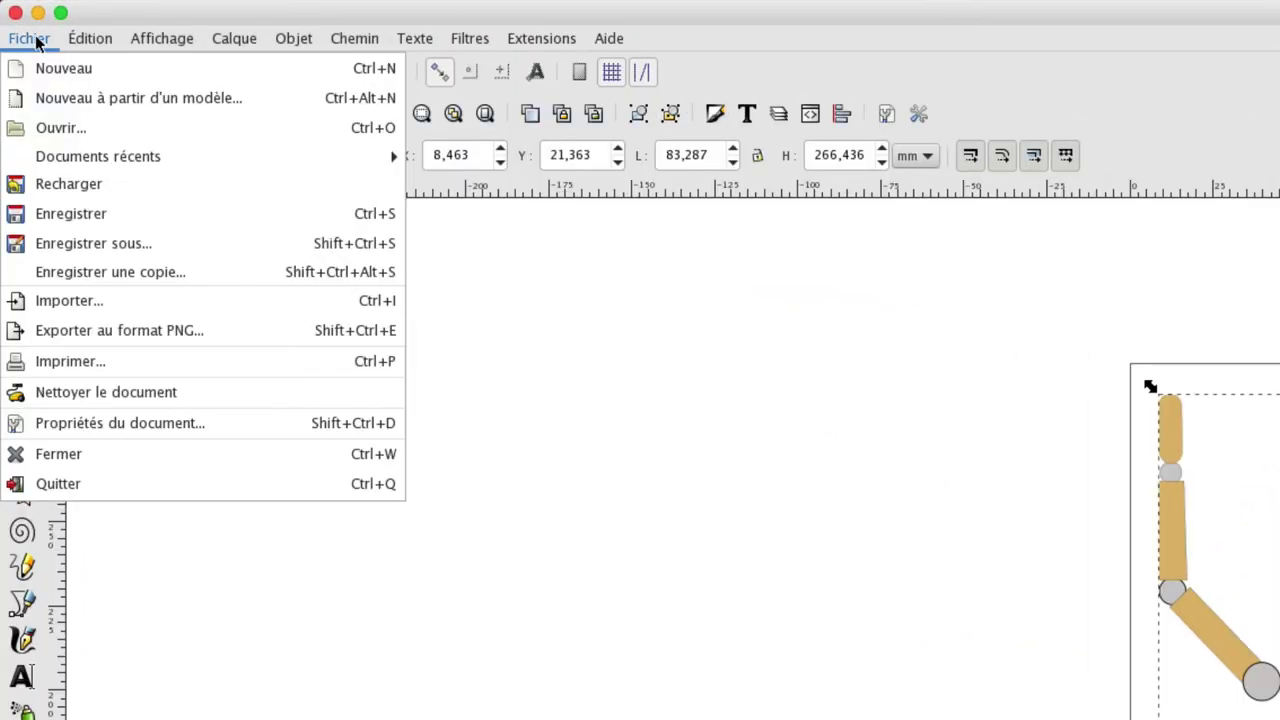
Export the selected mannequin as ocedar.png in Downloads using the PNG export panel
left_click(127, 334)
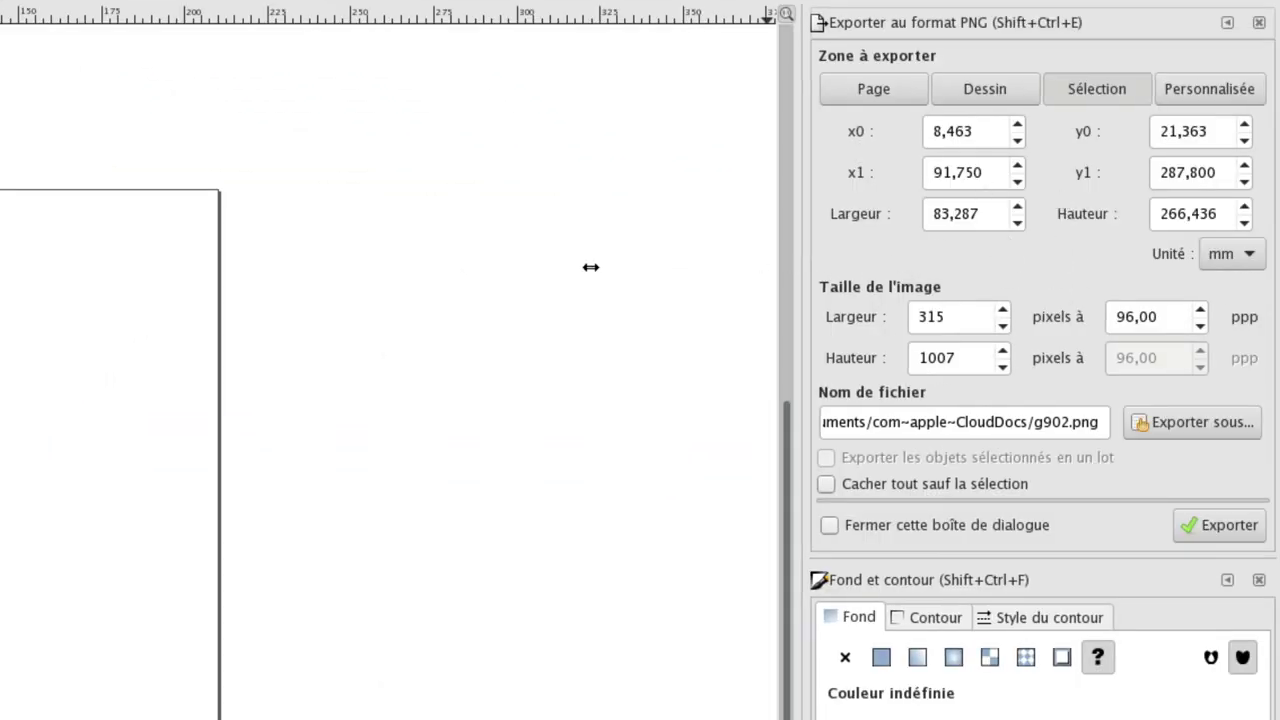
left_click_drag(805, 267, 587, 267)
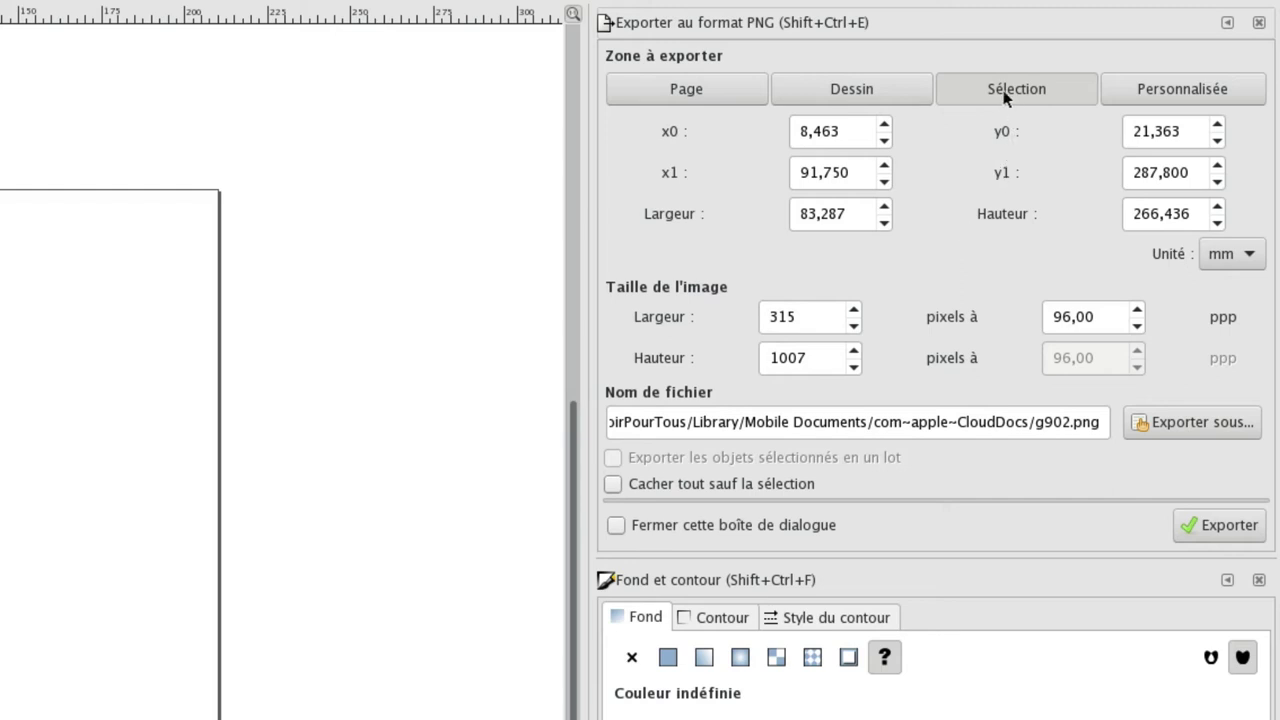
left_click(1183, 423)
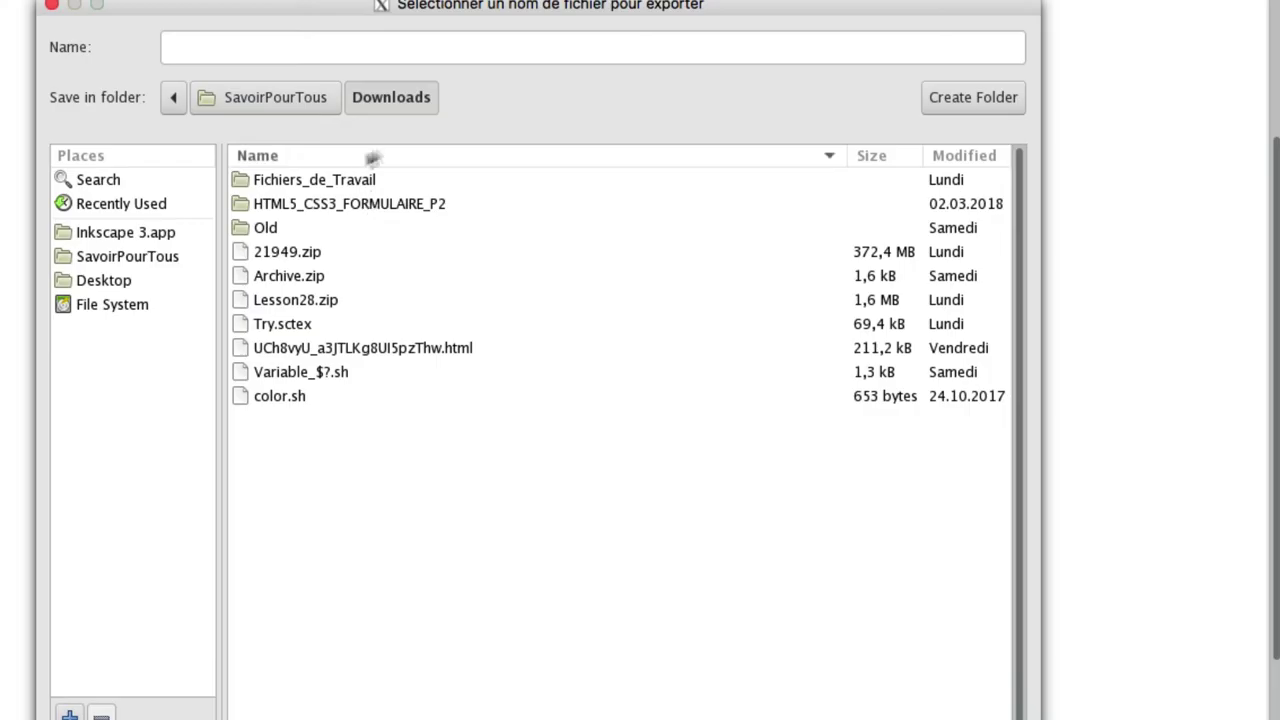
left_click(362, 50)
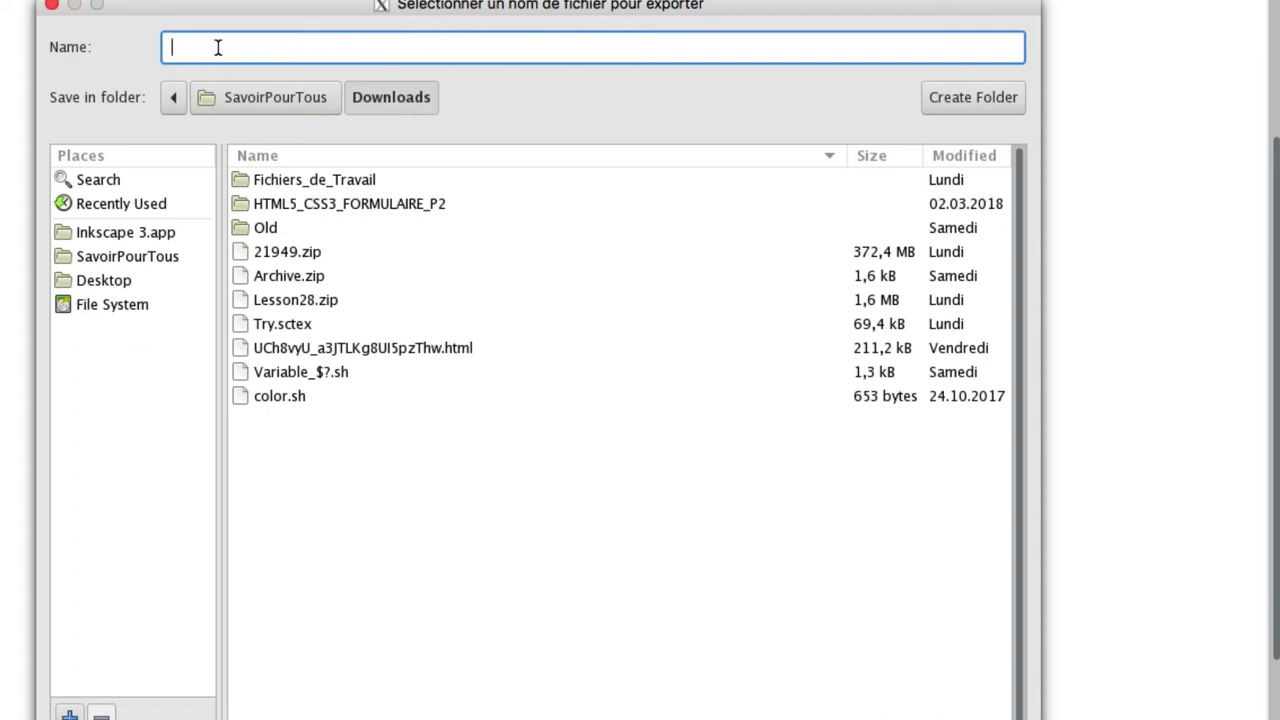
type("ocedar.png")
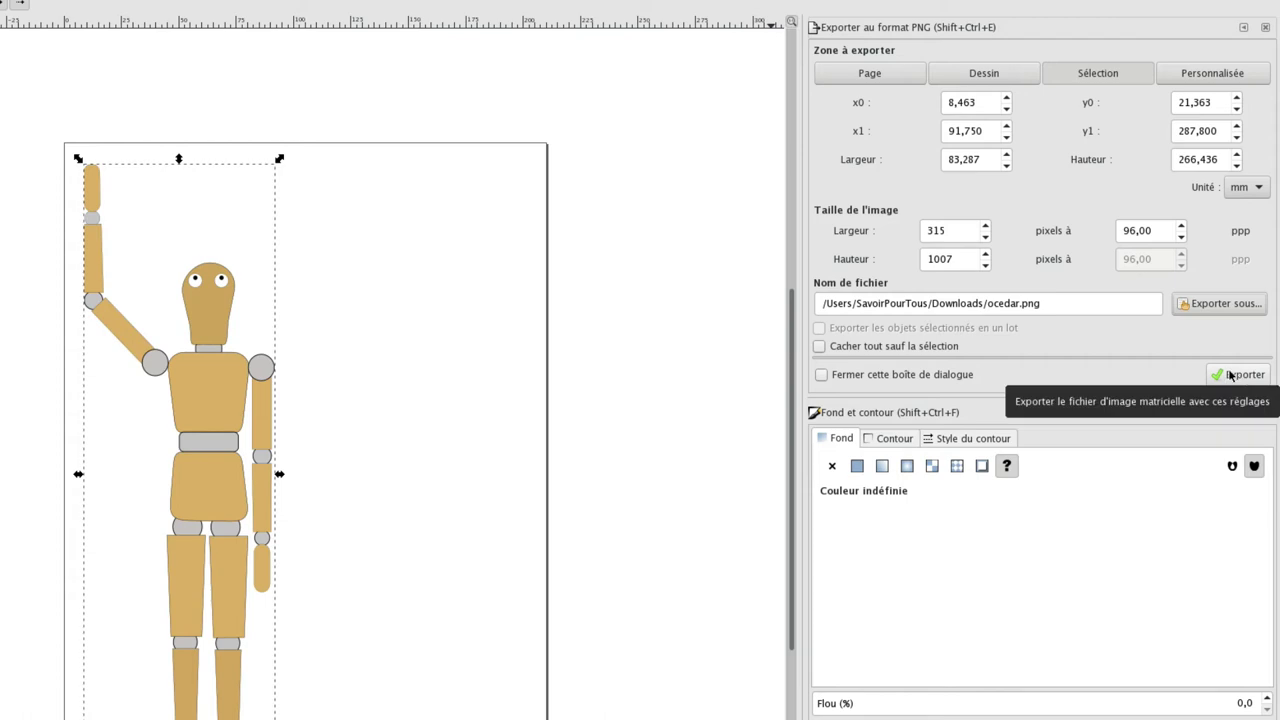
left_click(1047, 303)
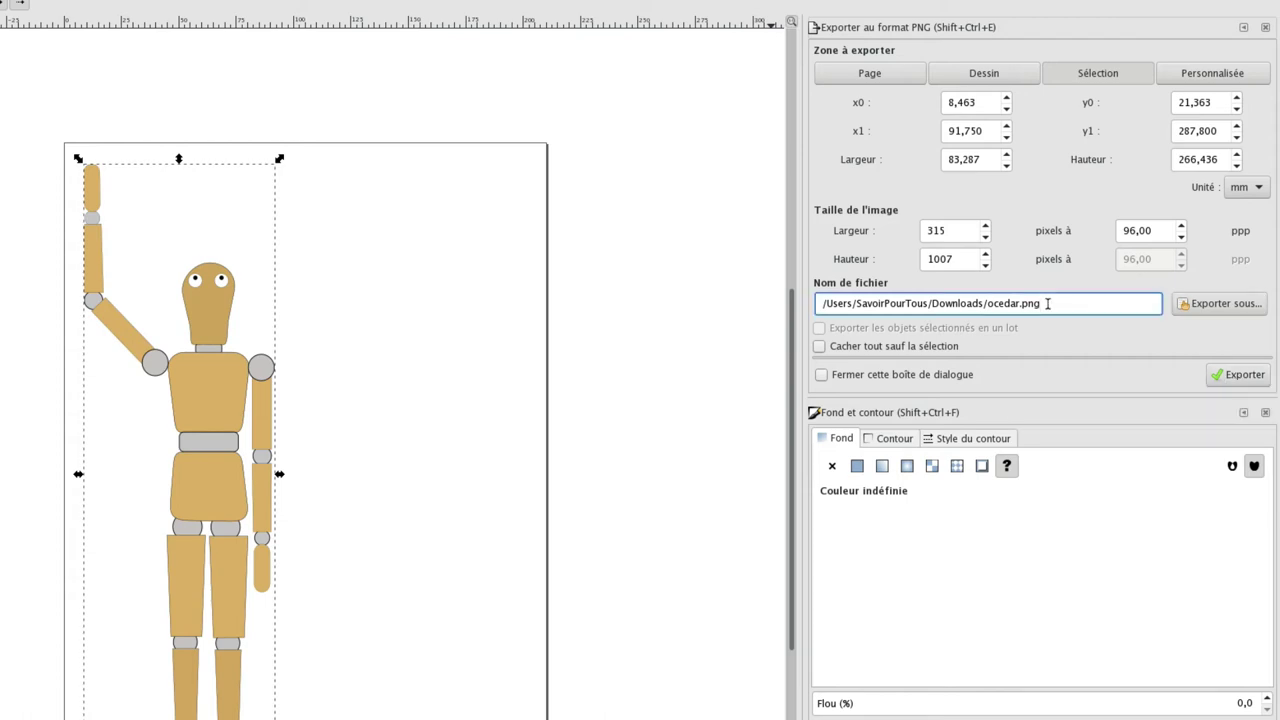
left_click(1238, 374)
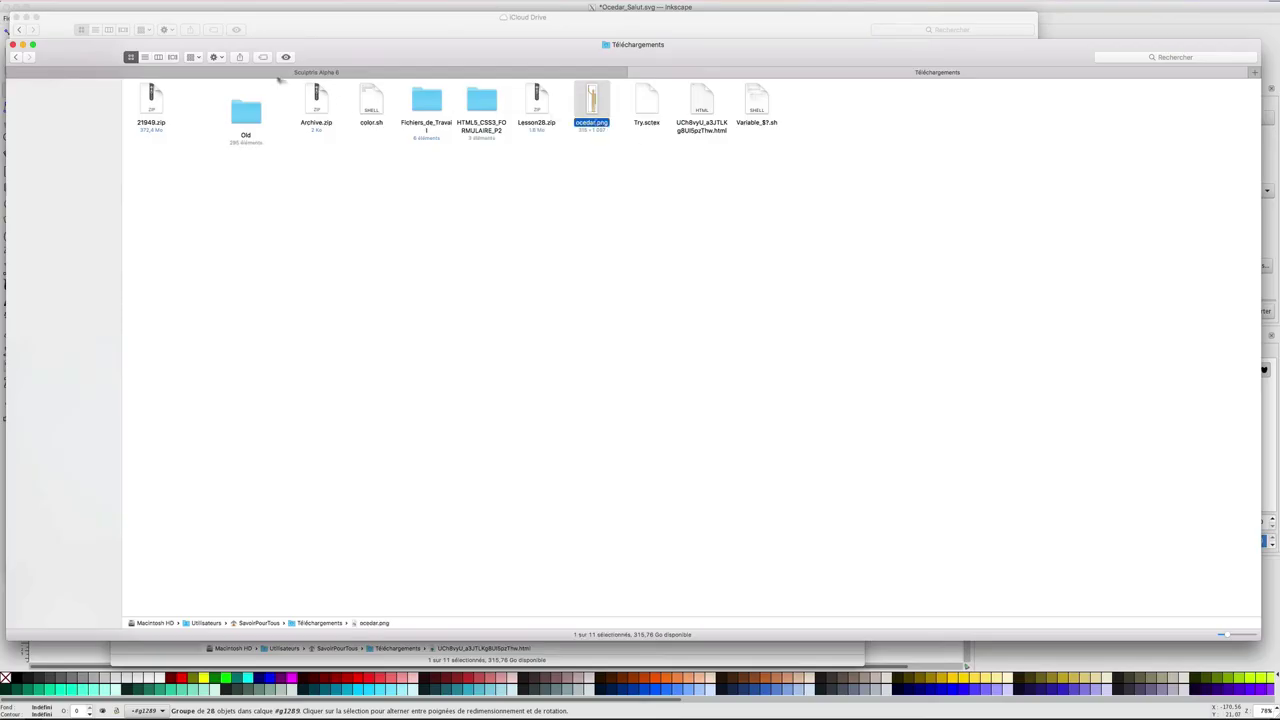
Quick Look ocedar.png in Finder and move the preview window aside
left_click(286, 57)
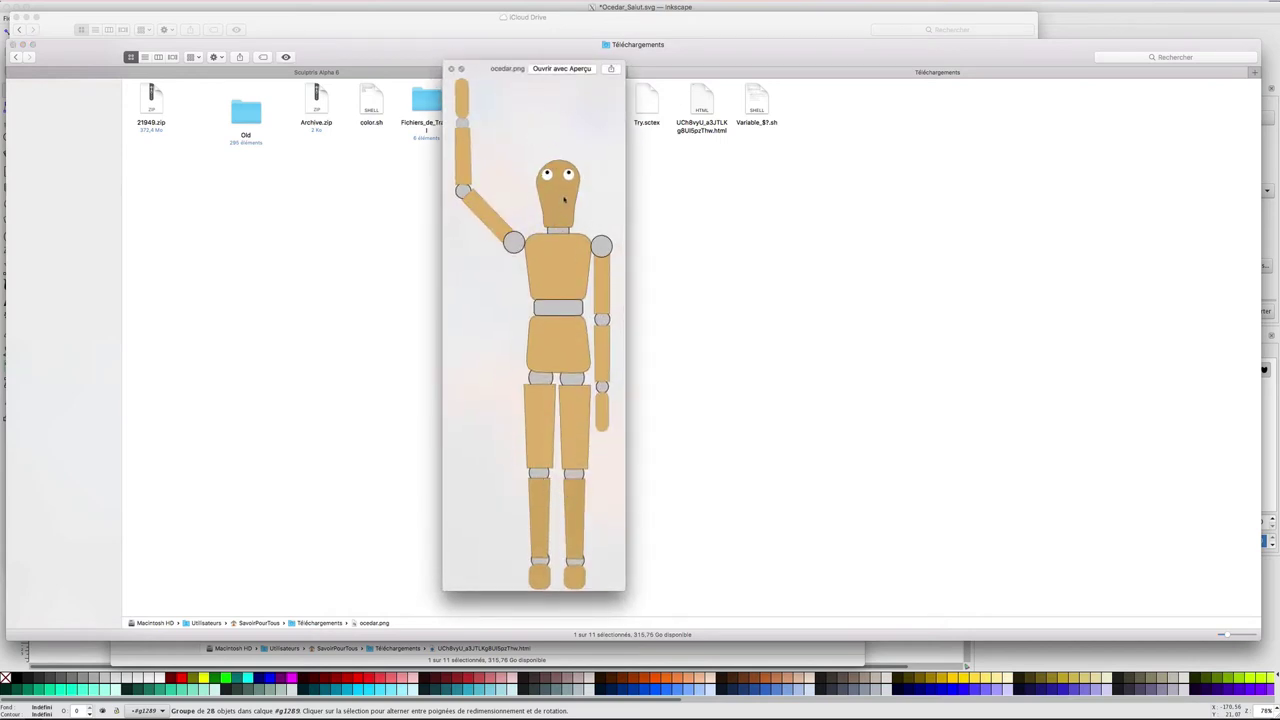
left_click_drag(540, 196, 734, 173)
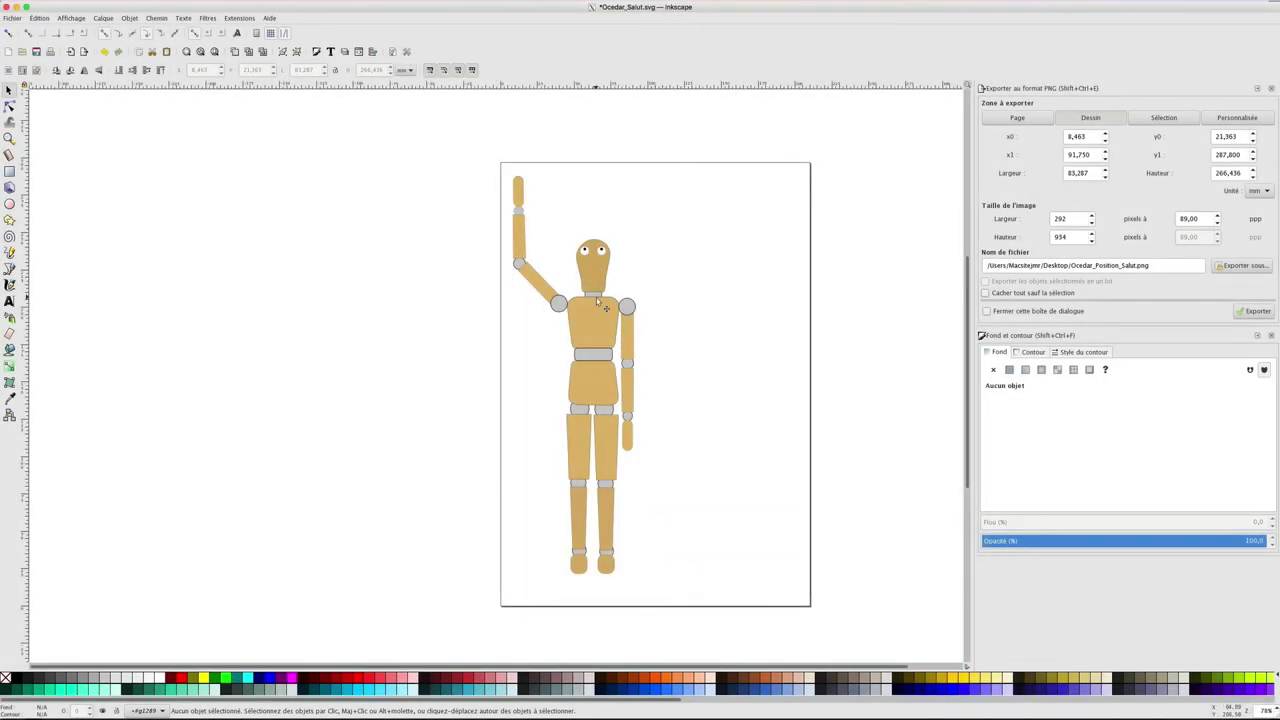
Duplicate the mannequin, place the copy to the right and mirror it horizontally
left_click(598, 349)
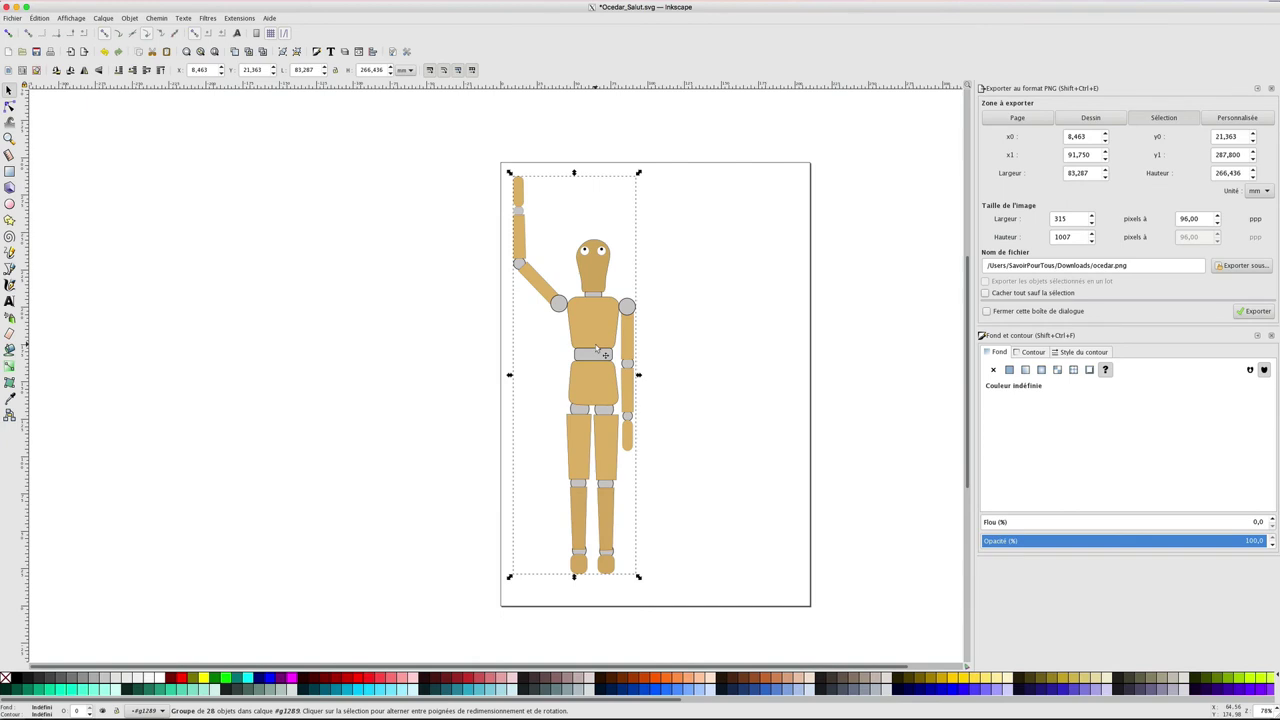
key("ctrl")
key("ctrl+d")
left_click_drag(596, 349, 731, 356)
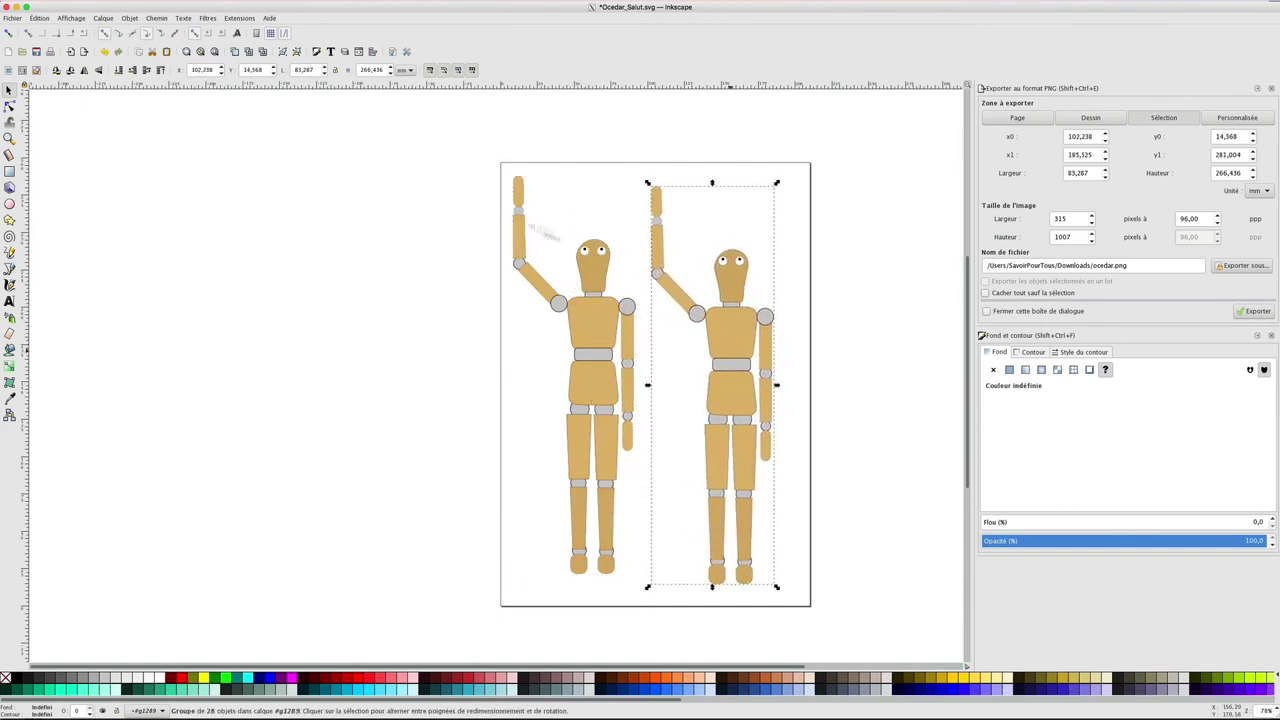
left_click(84, 70)
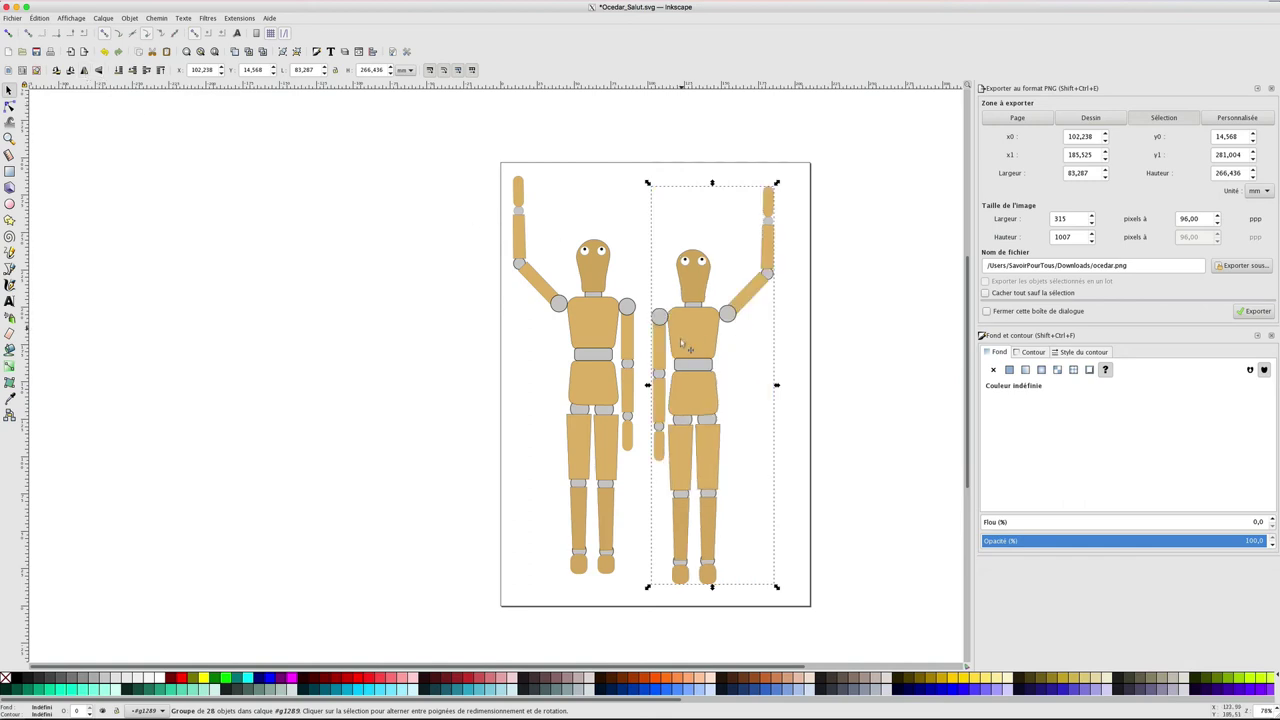
left_click_drag(683, 349, 676, 331)
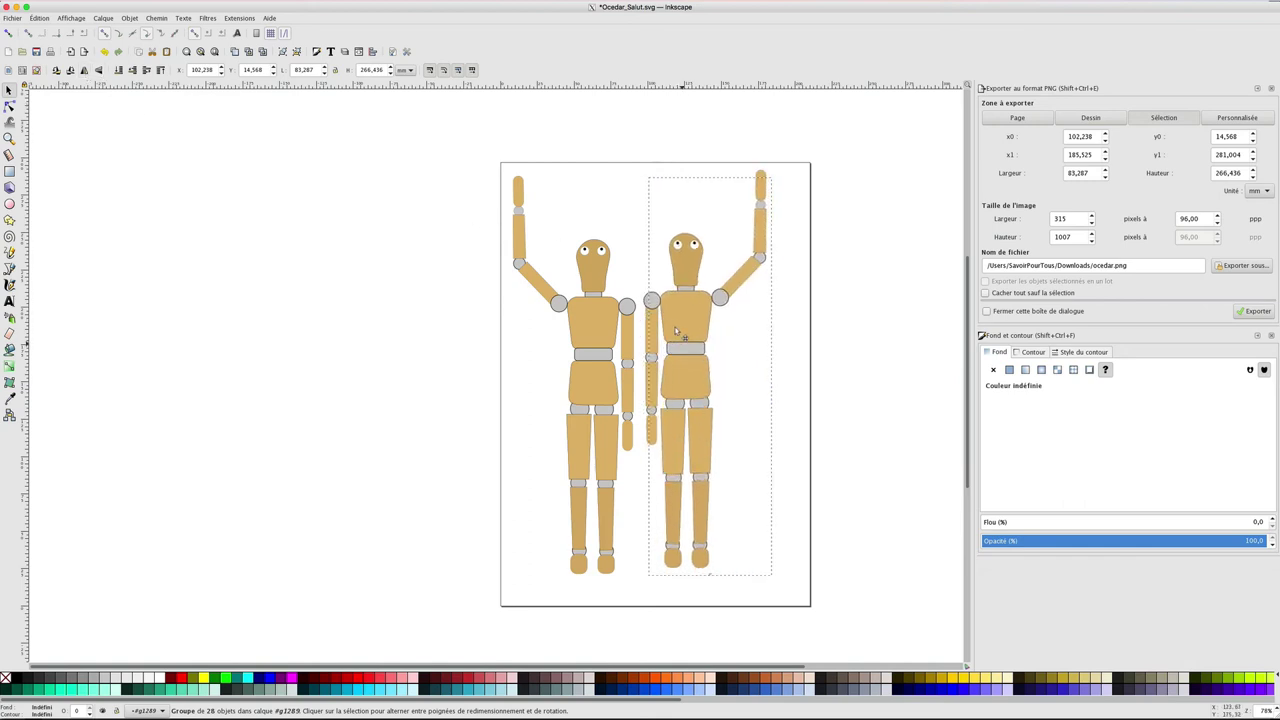
Duplicate the original mannequin and move the new copy left, off the page
left_click(594, 330)
key("ctrl+d")
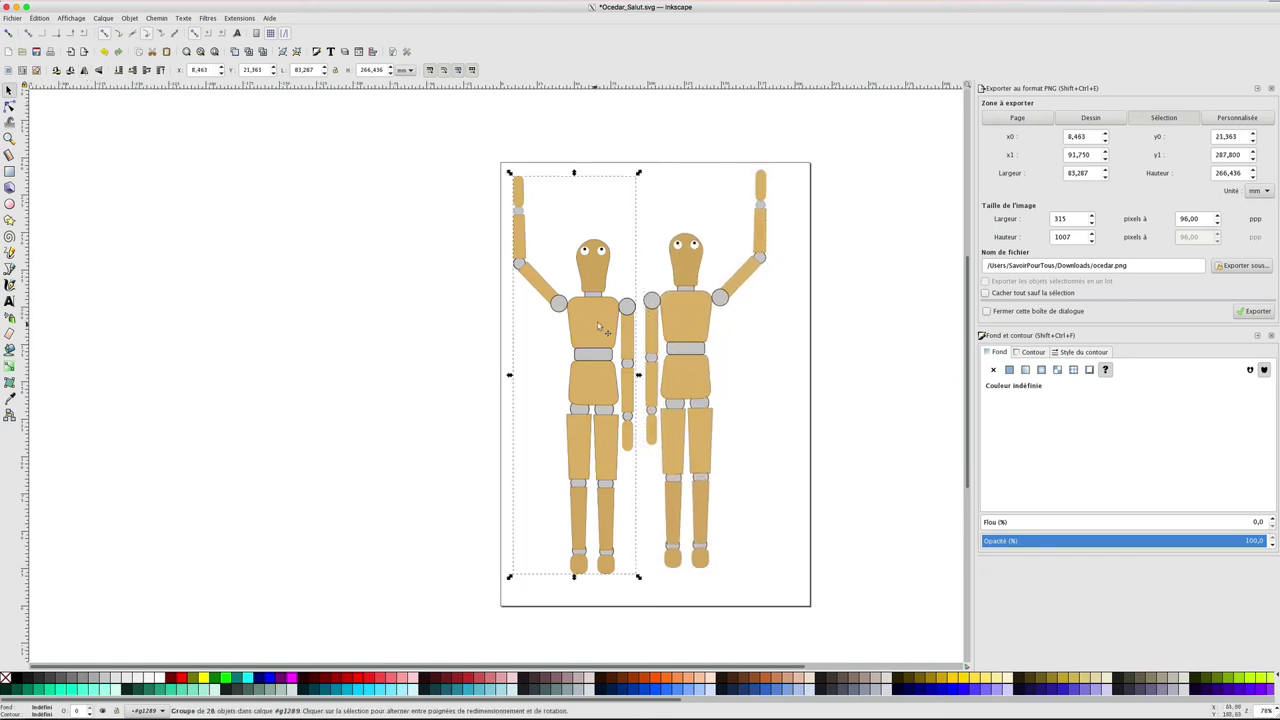
mouse_move(596, 330)
left_mouse_down()
mouse_move(399, 321)
mouse_move(428, 300)
left_mouse_up()
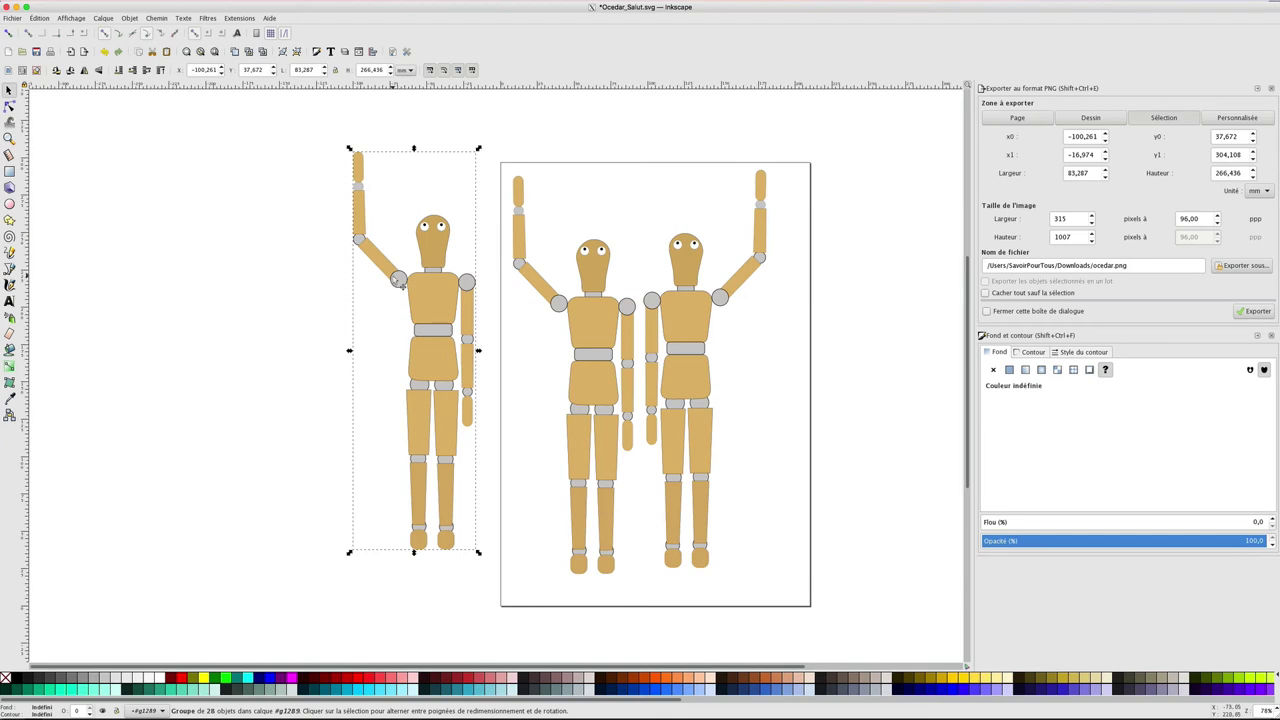
Rotate the left mannequin's raised arm down around its shoulder
double_click(399, 282)
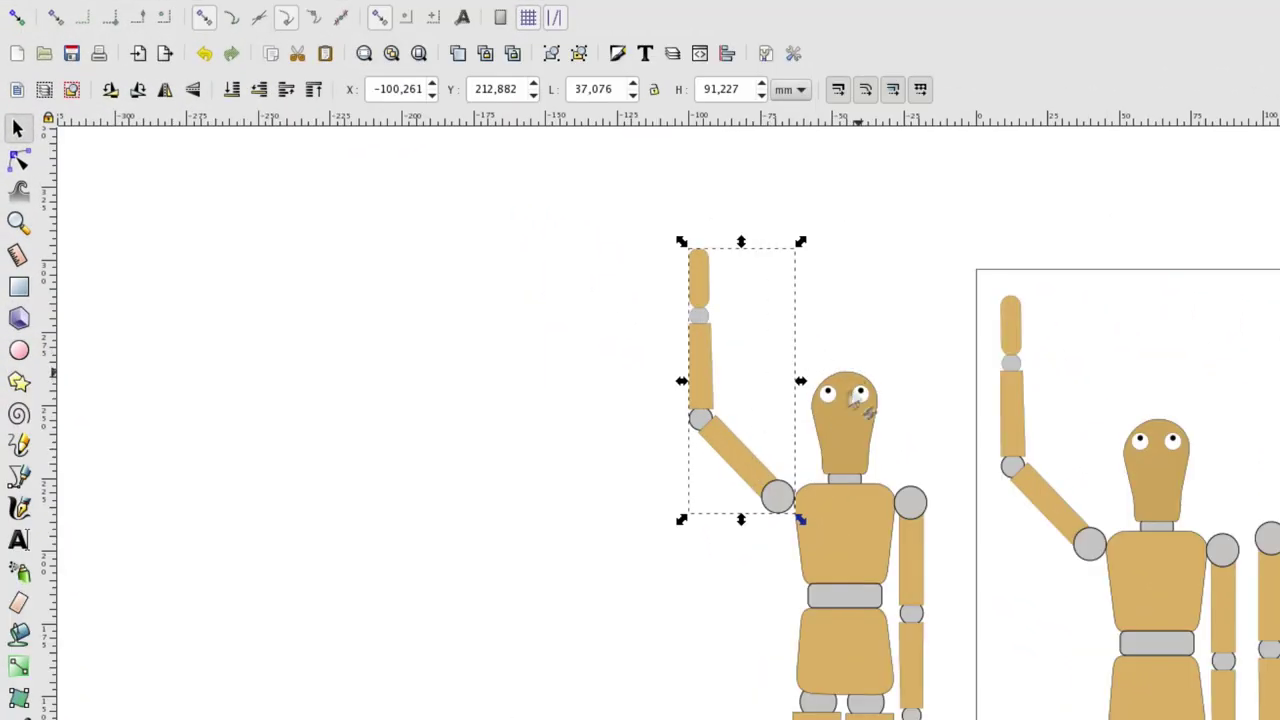
left_click(733, 447)
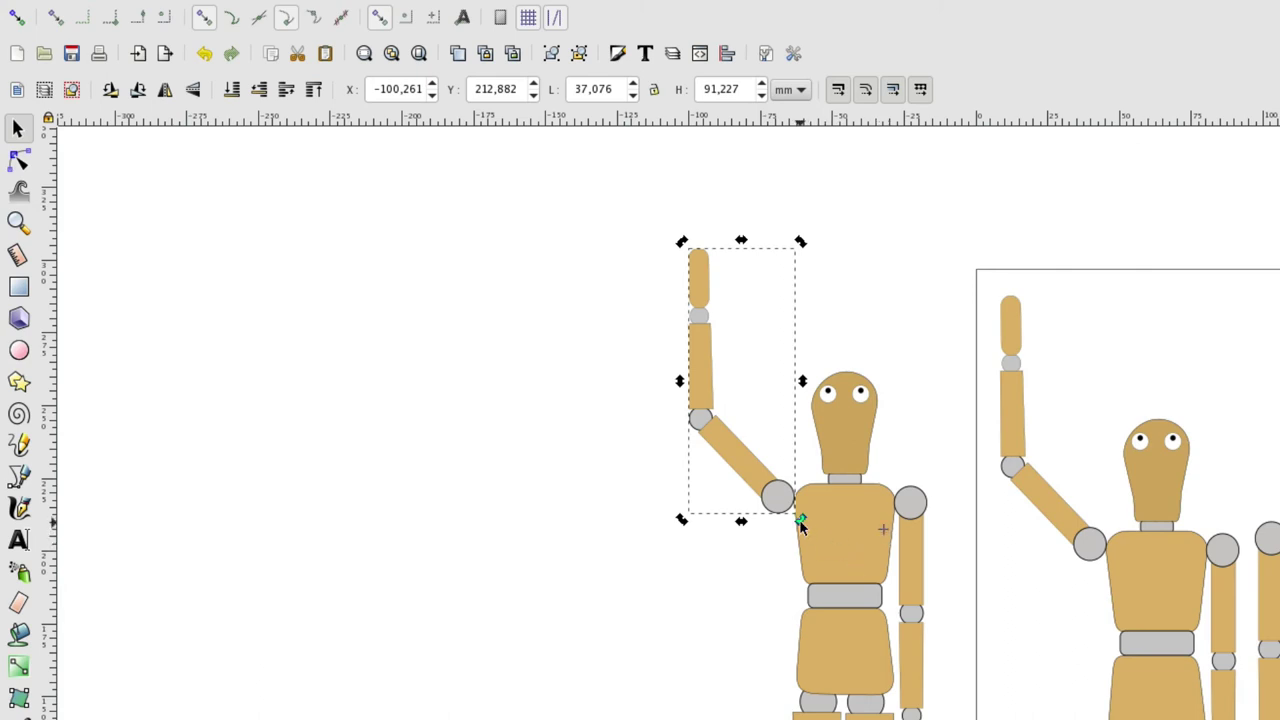
mouse_move(799, 519)
left_mouse_down()
mouse_move(815, 502)
mouse_move(784, 476)
mouse_move(764, 494)
left_mouse_up()
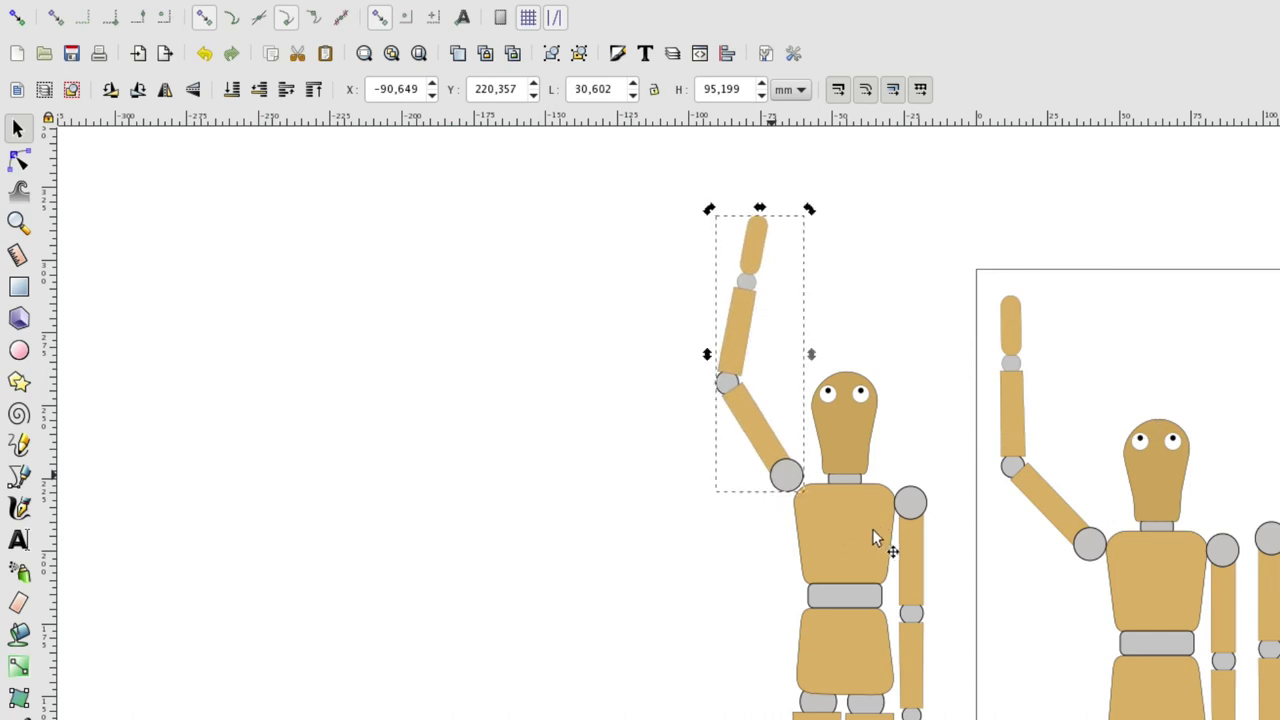
key("ctrl+z")
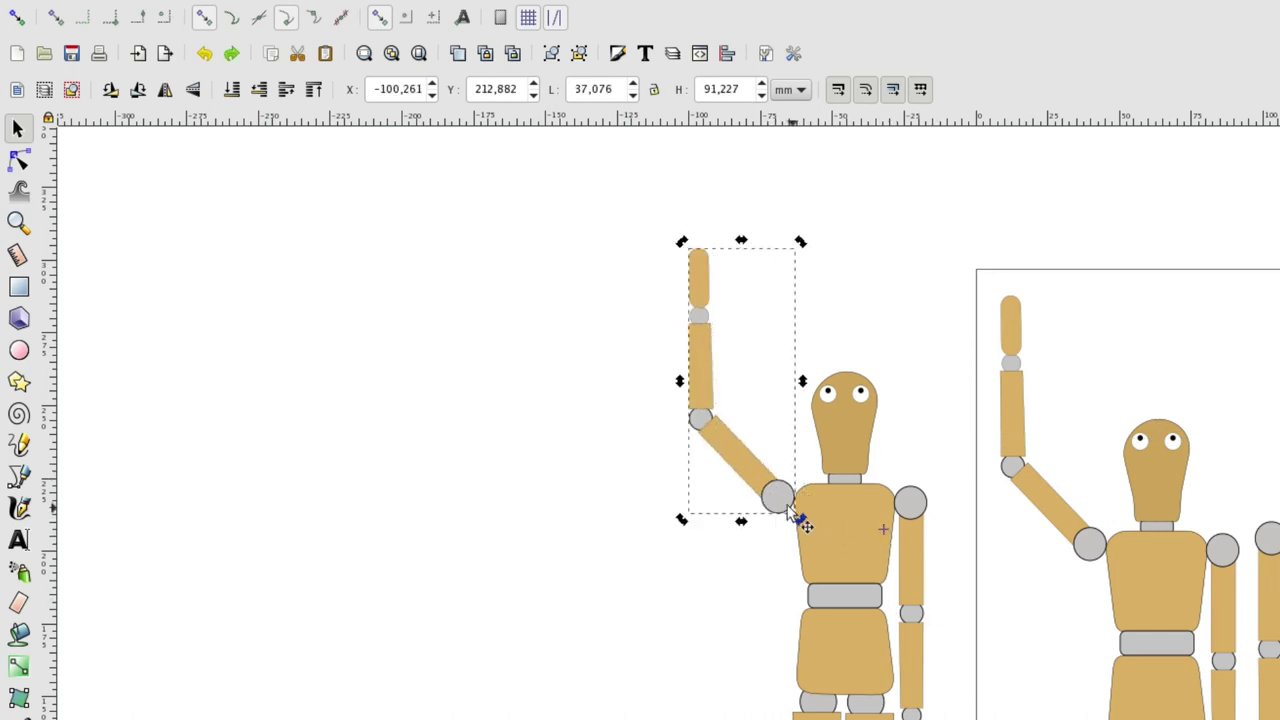
left_click(838, 528)
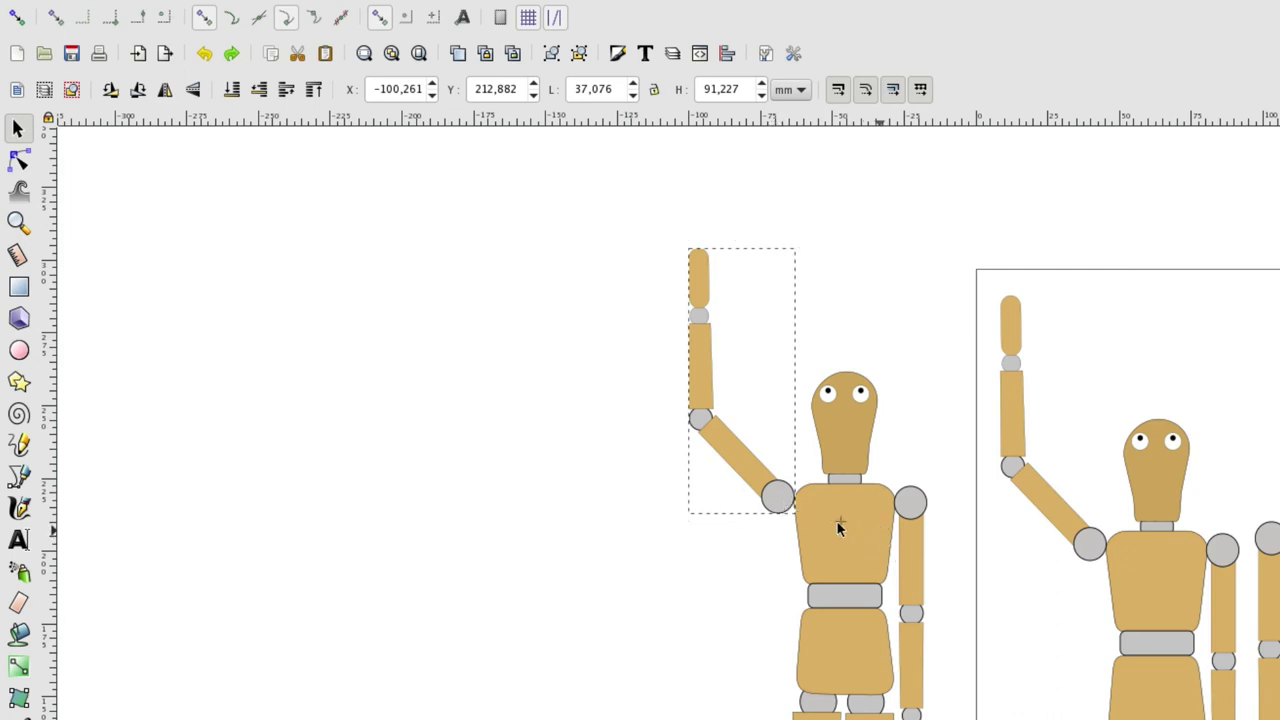
left_click(786, 511)
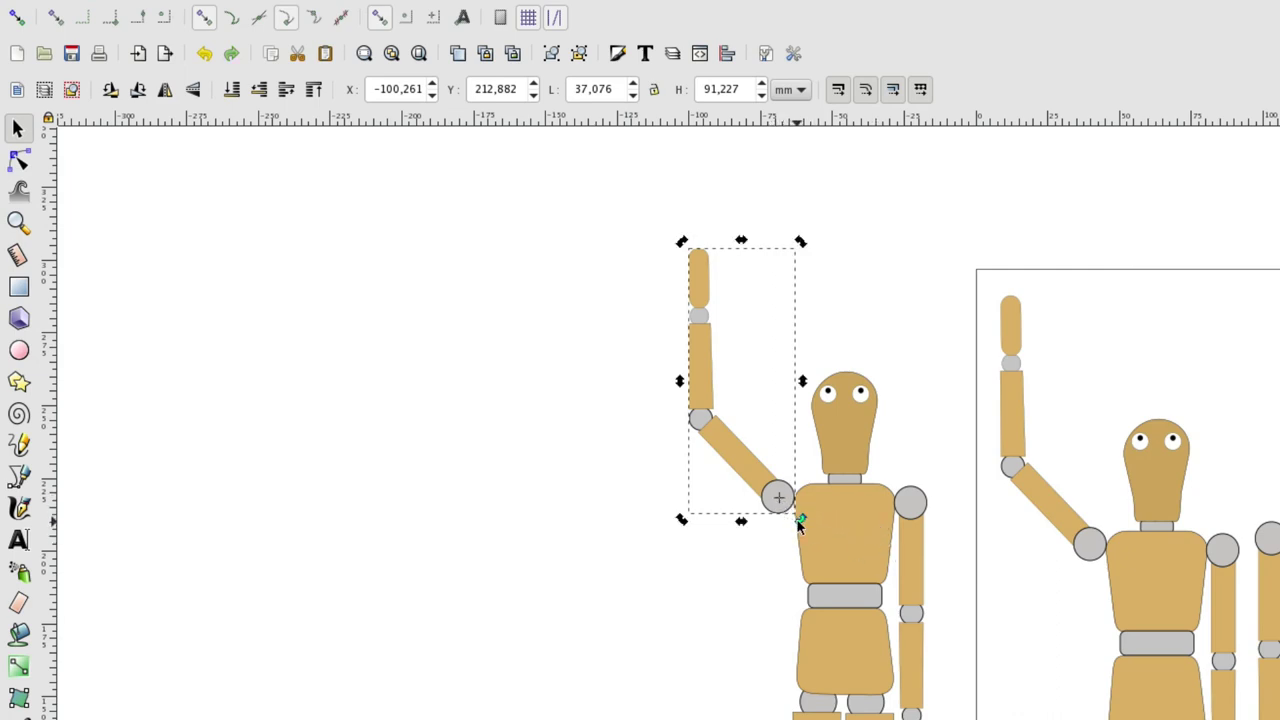
mouse_move(797, 519)
left_mouse_down()
mouse_move(763, 475)
mouse_move(782, 478)
left_mouse_up()
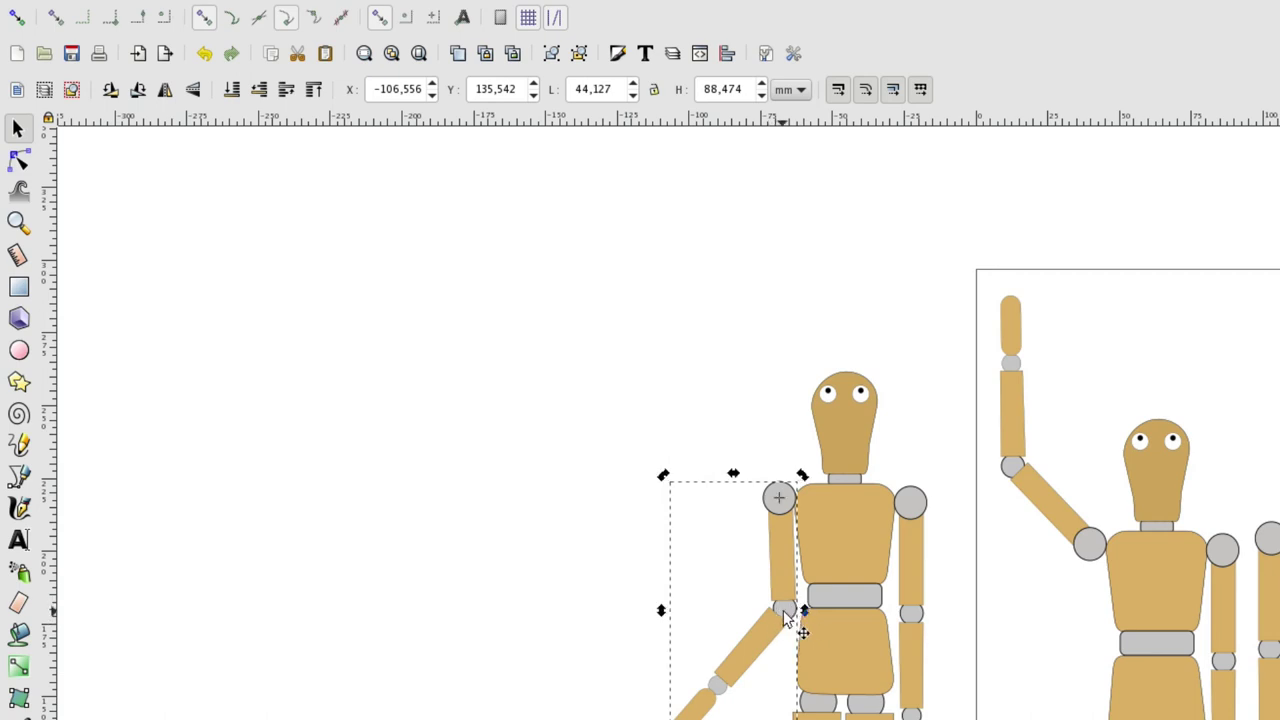
key("Escape")
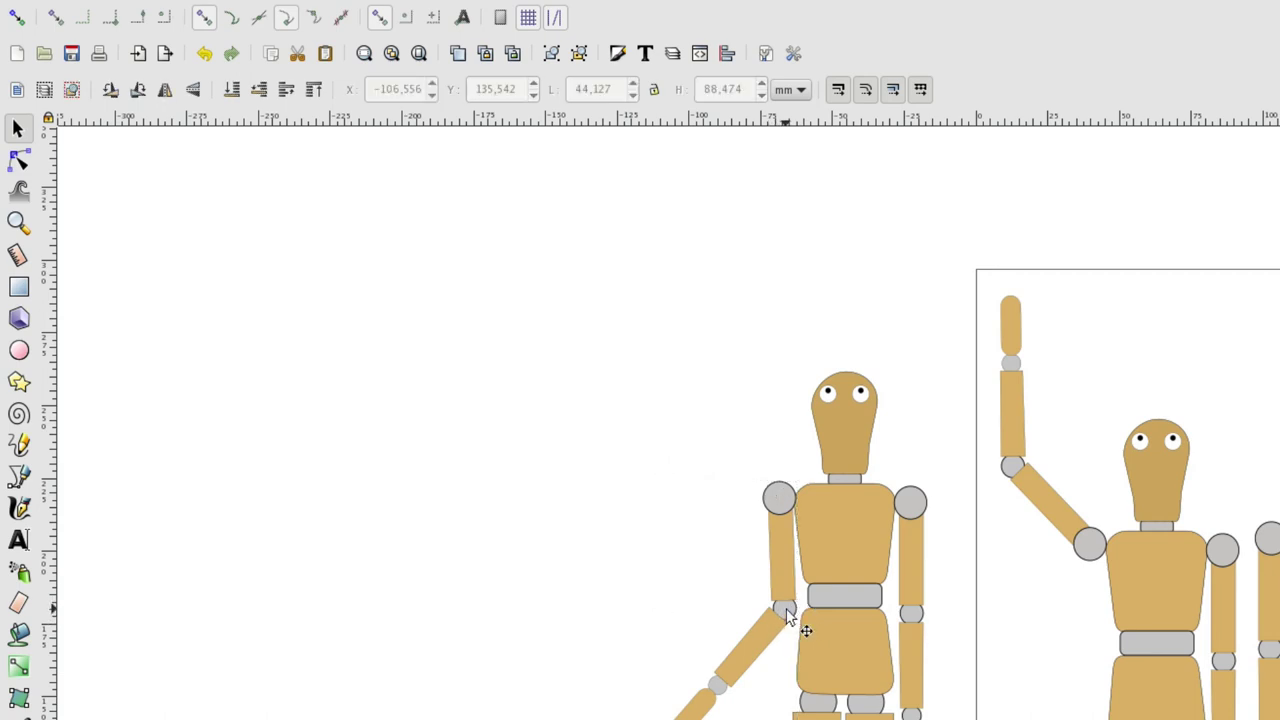
Select the upper arm, forearm and hand and rotate them to hang nearly vertical
left_click(788, 616)
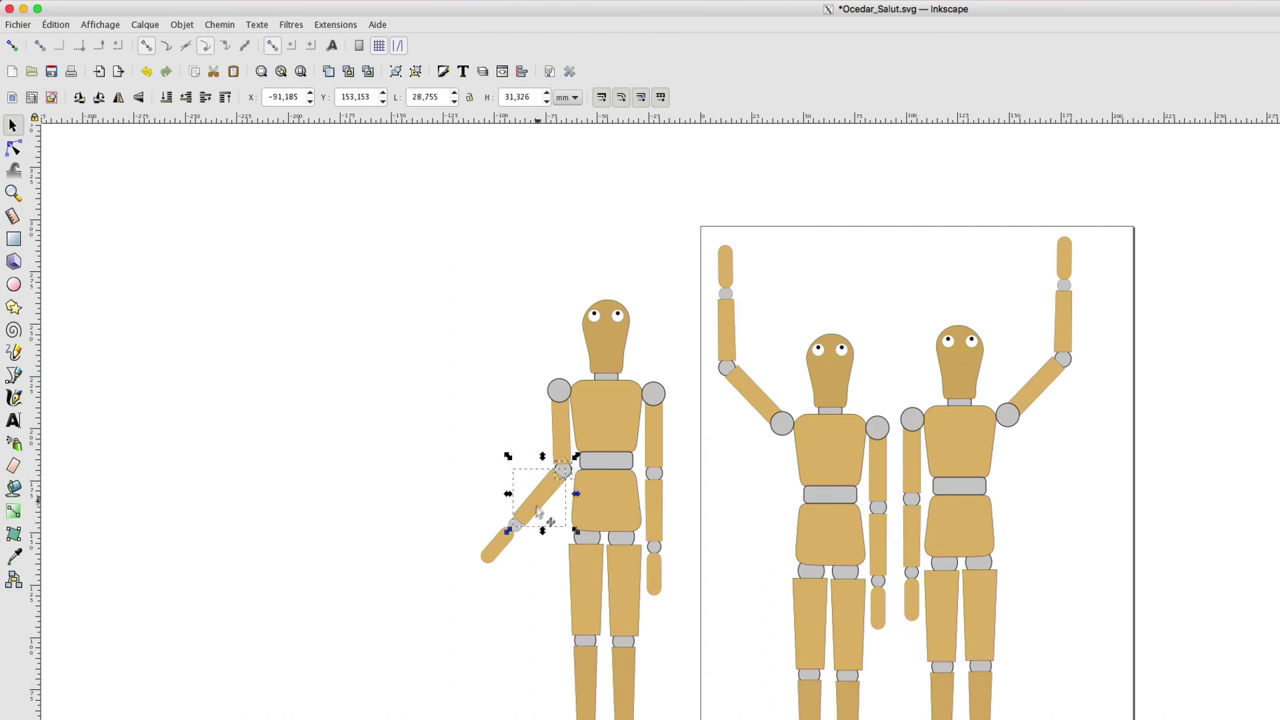
left_click(514, 531, "shift")
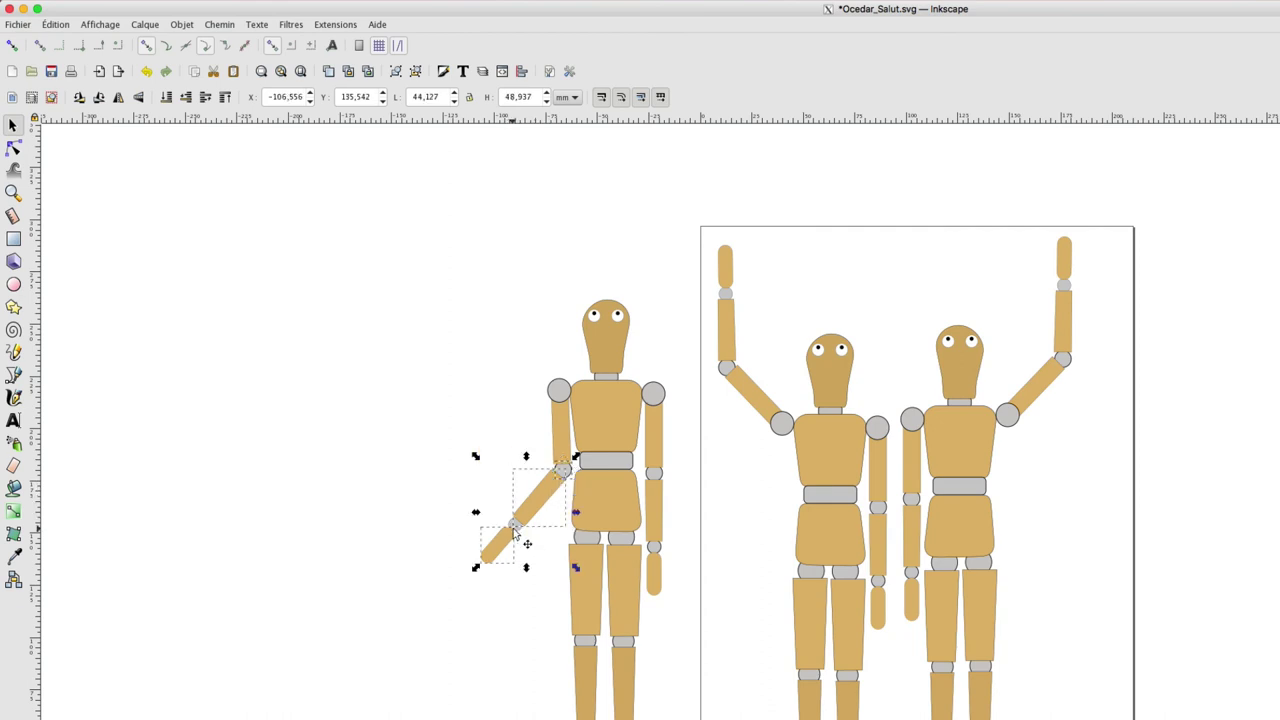
scroll(514, 531, "up", 1)
scroll(514, 531, "up", 1)
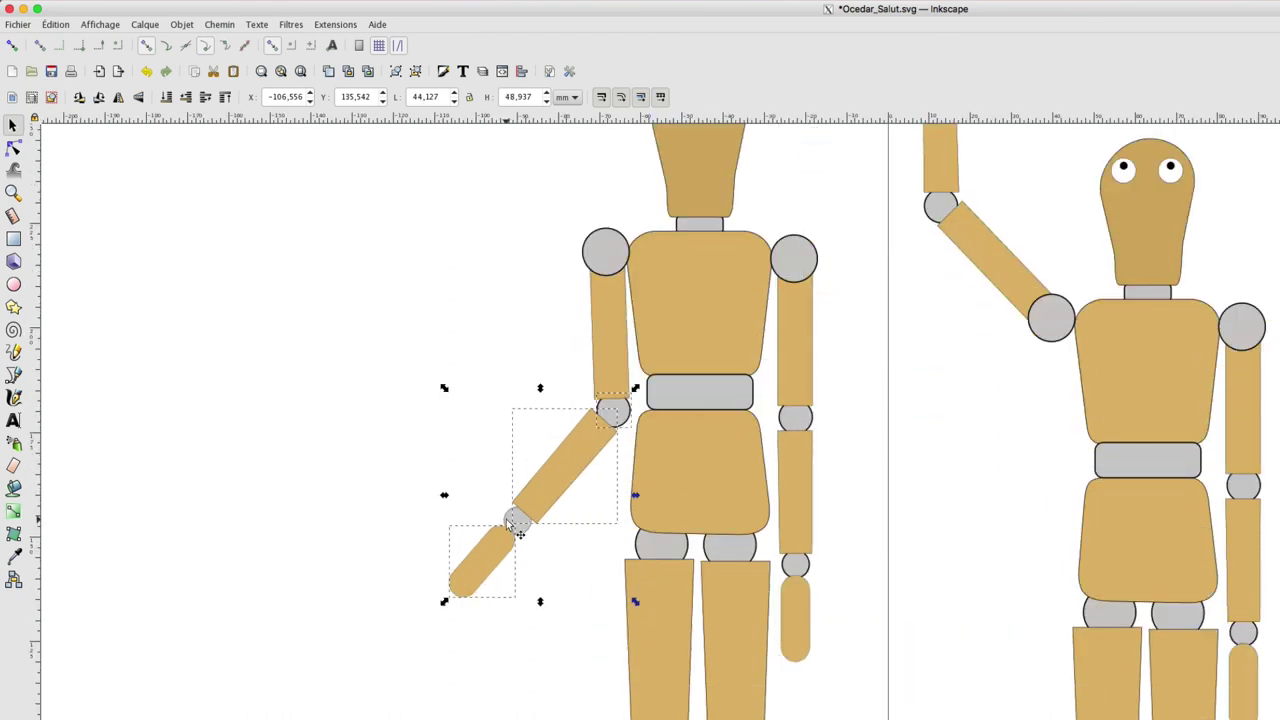
left_click(614, 411)
left_click_drag(446, 402, 466, 449)
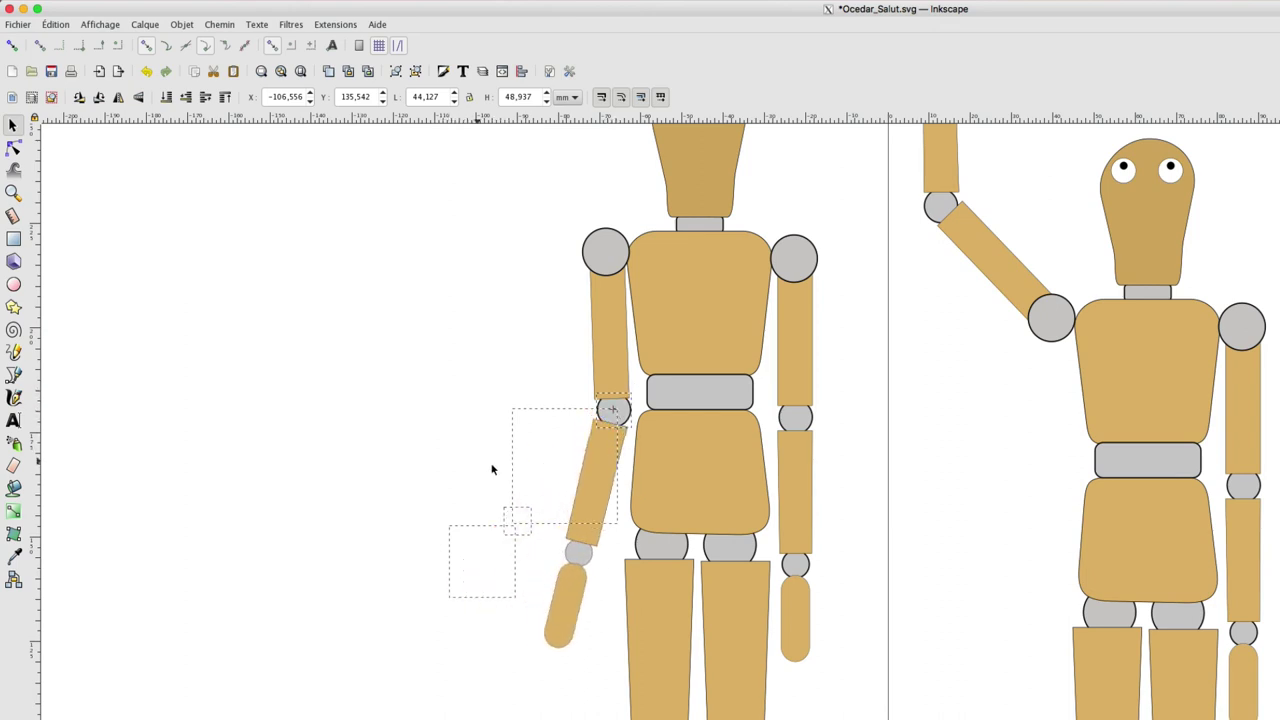
left_click_drag(466, 449, 508, 471)
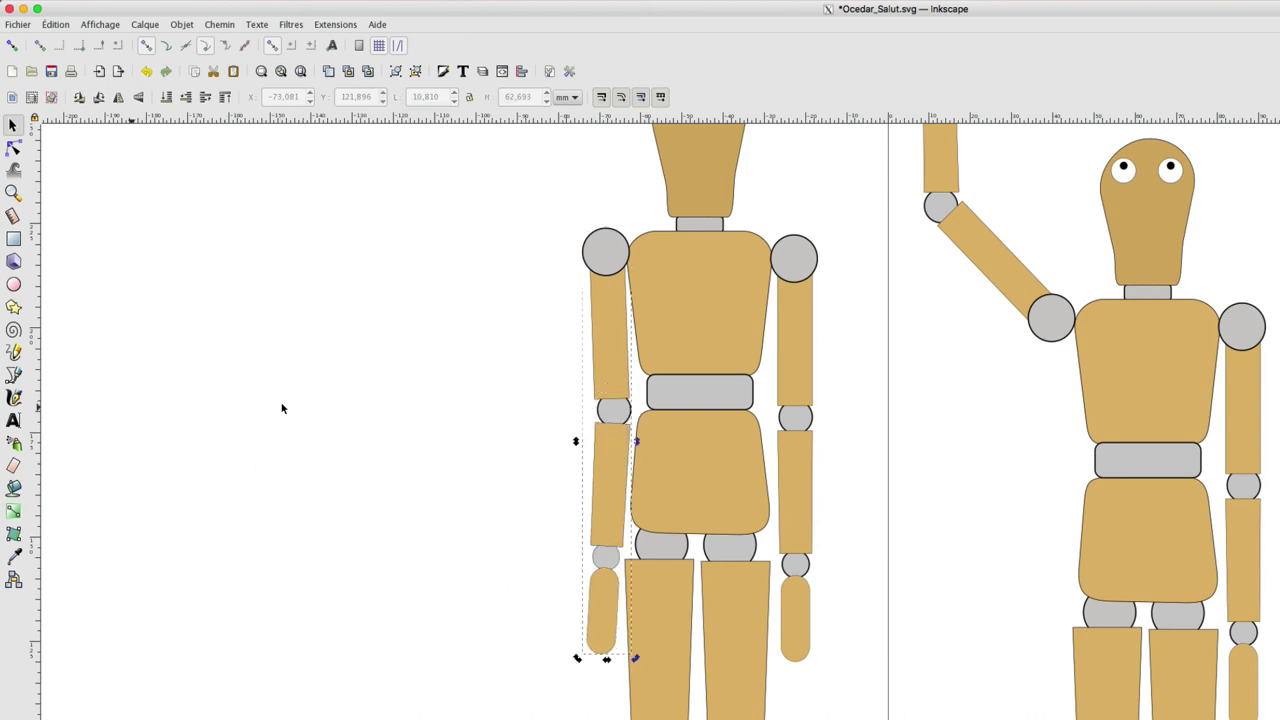
Select all parts of the left mannequin and group them with Ctrl+G
left_click(488, 357)
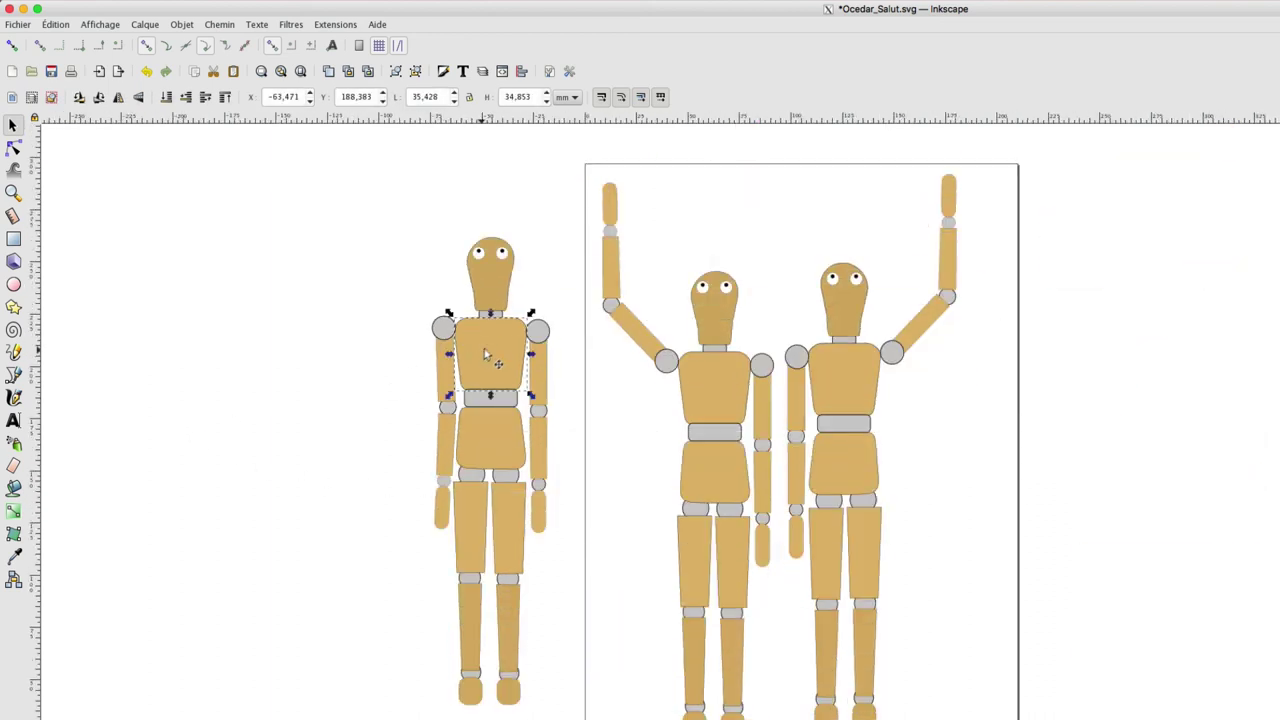
left_click(490, 357)
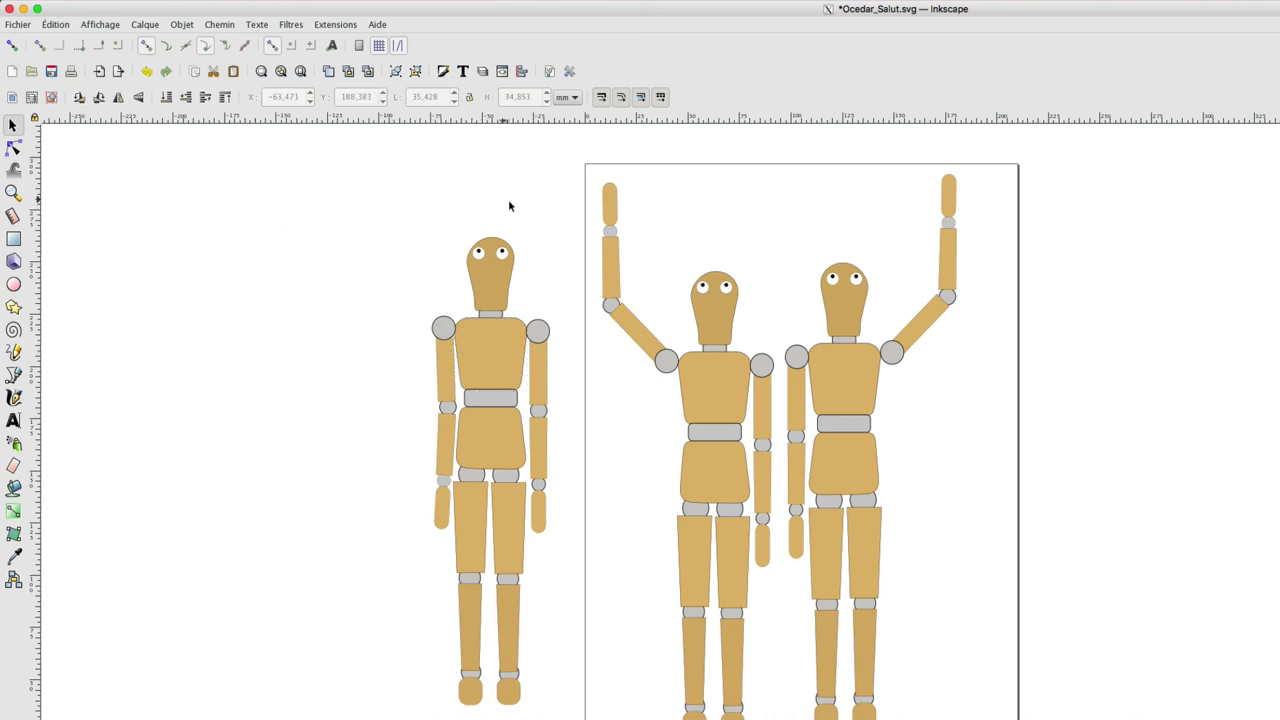
left_click(479, 253)
left_click(529, 251)
left_click_drag(346, 178, 530, 628)
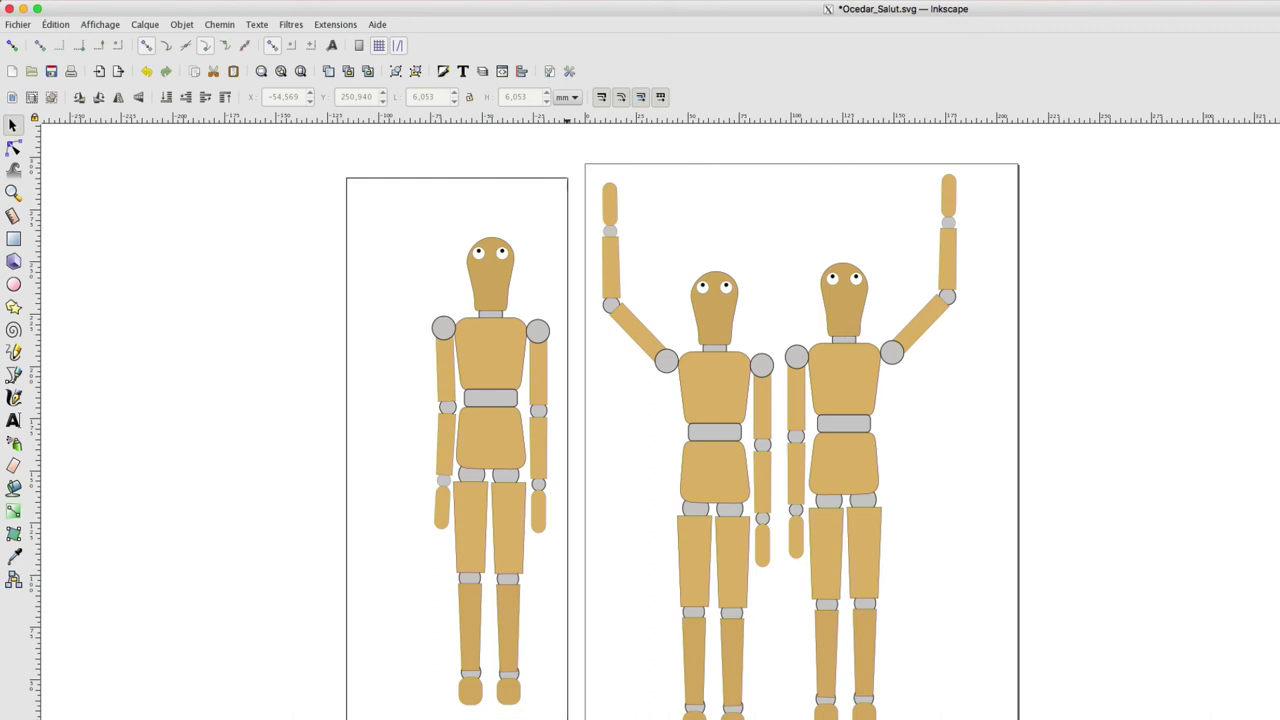
left_click(491, 458)
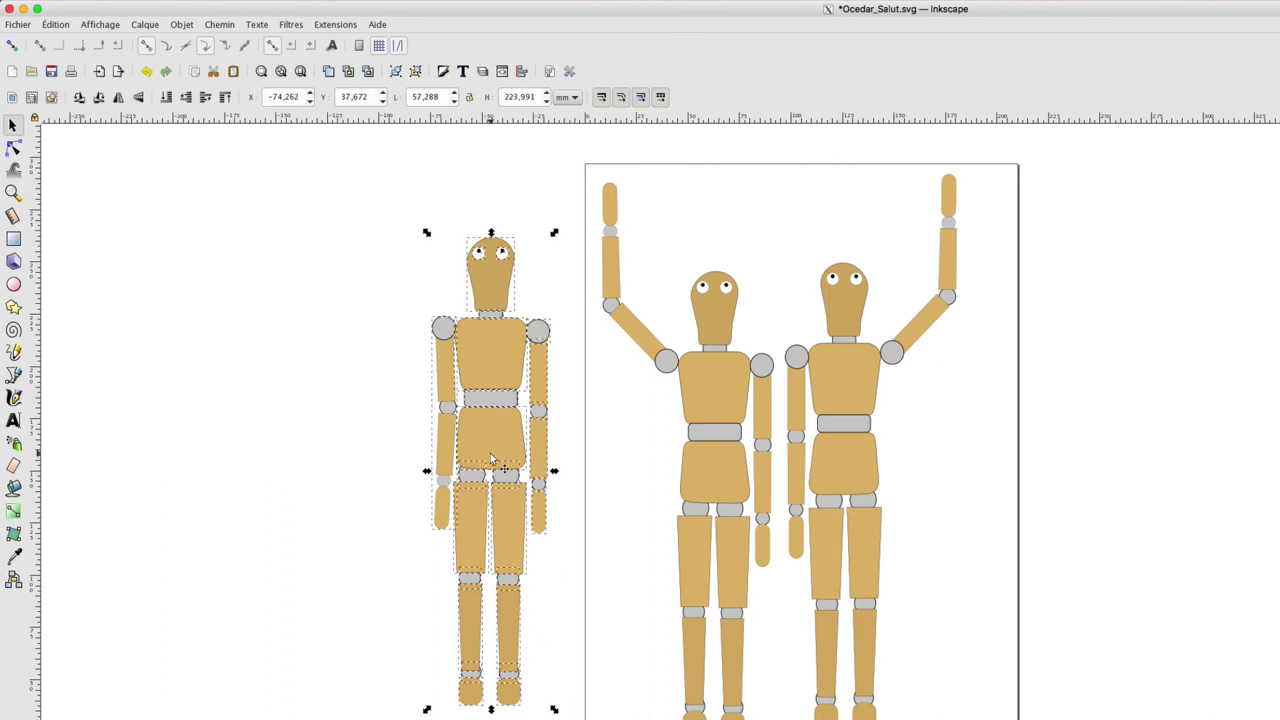
key("ctrl+g")
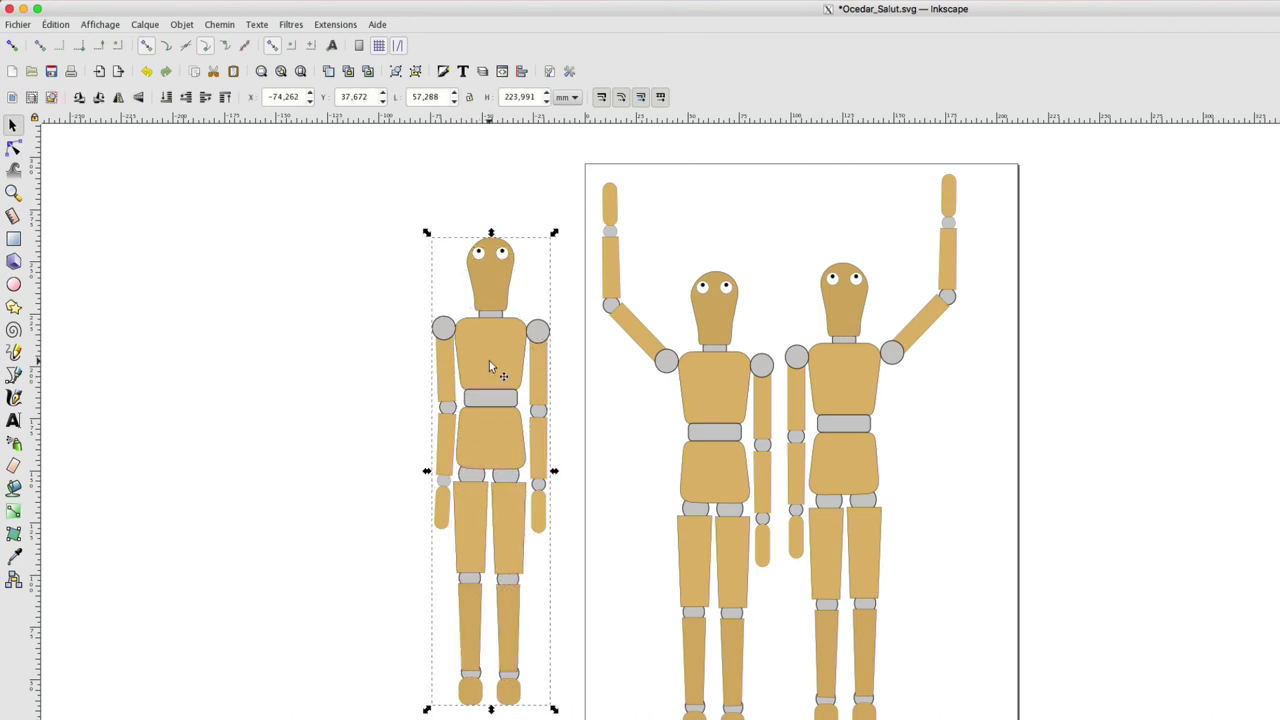
Rotate the grouped mannequin to lie horizontal and place it across the page top
mouse_move(554, 233)
left_mouse_down()
mouse_move(643, 420)
mouse_move(666, 531)
mouse_move(666, 509)
left_mouse_up()
scroll(560, 474, "down", 1, "ctrl")
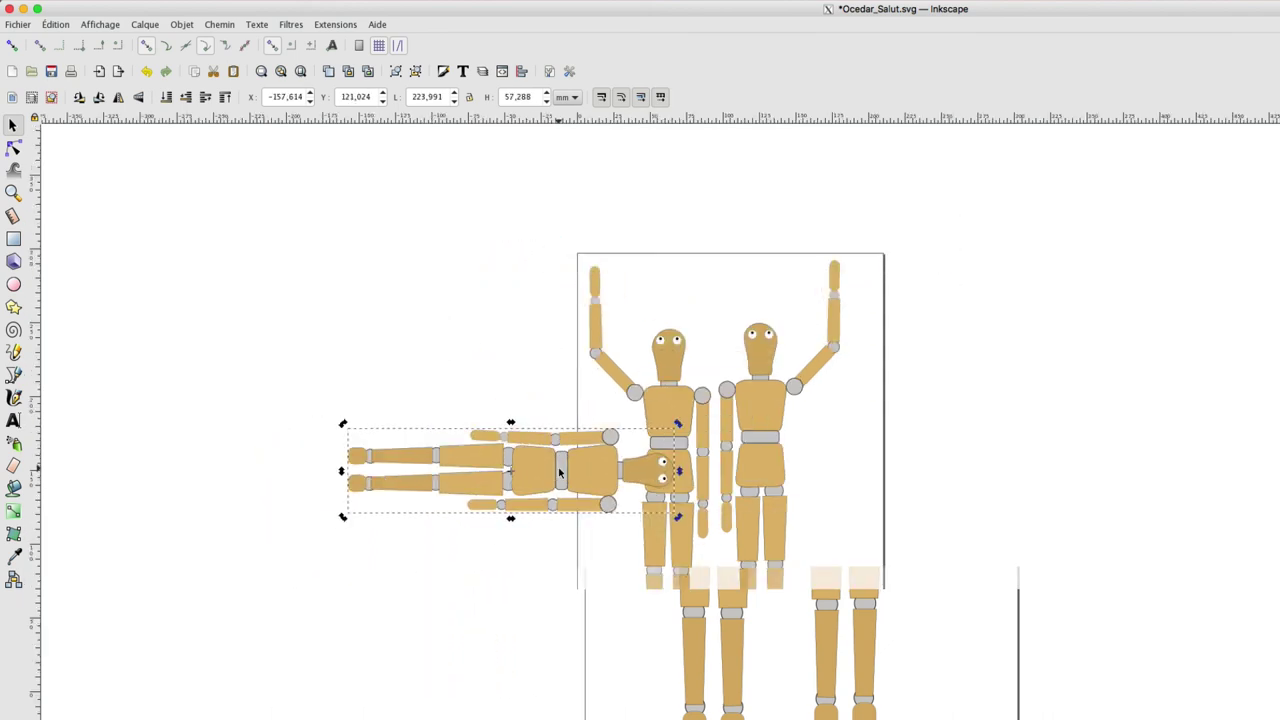
left_click_drag(560, 474, 735, 240)
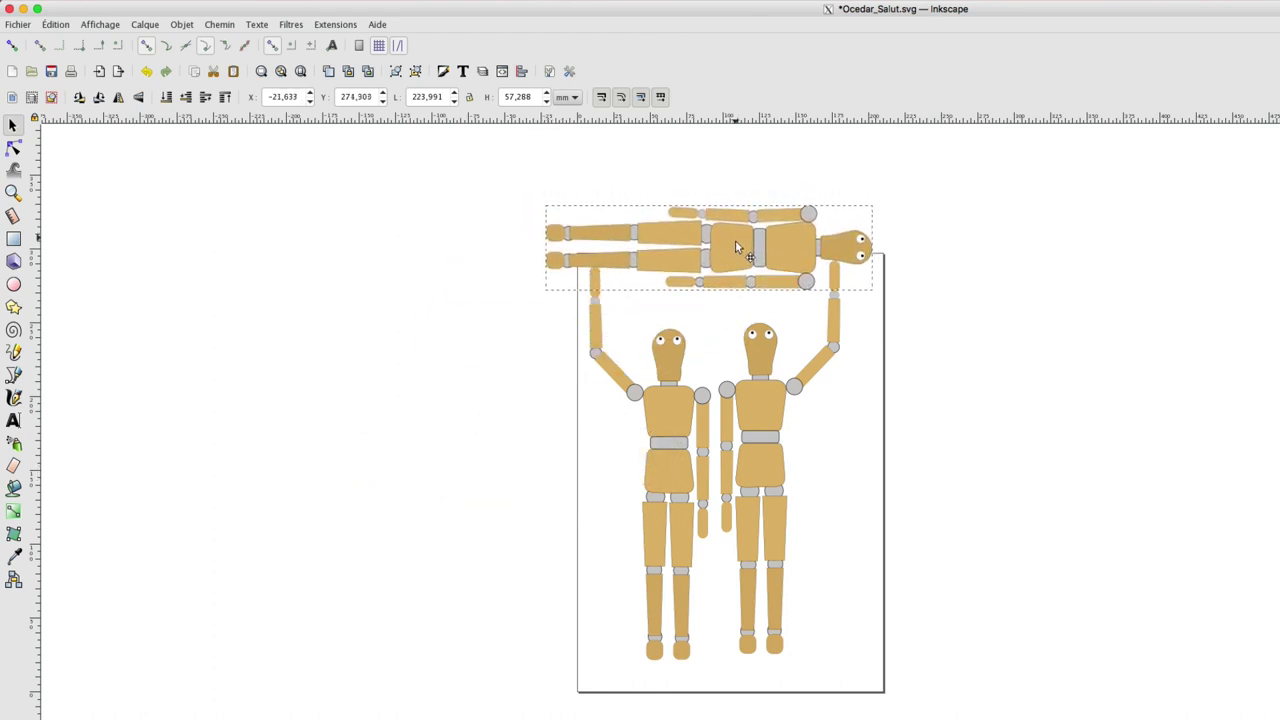
left_click(973, 269)
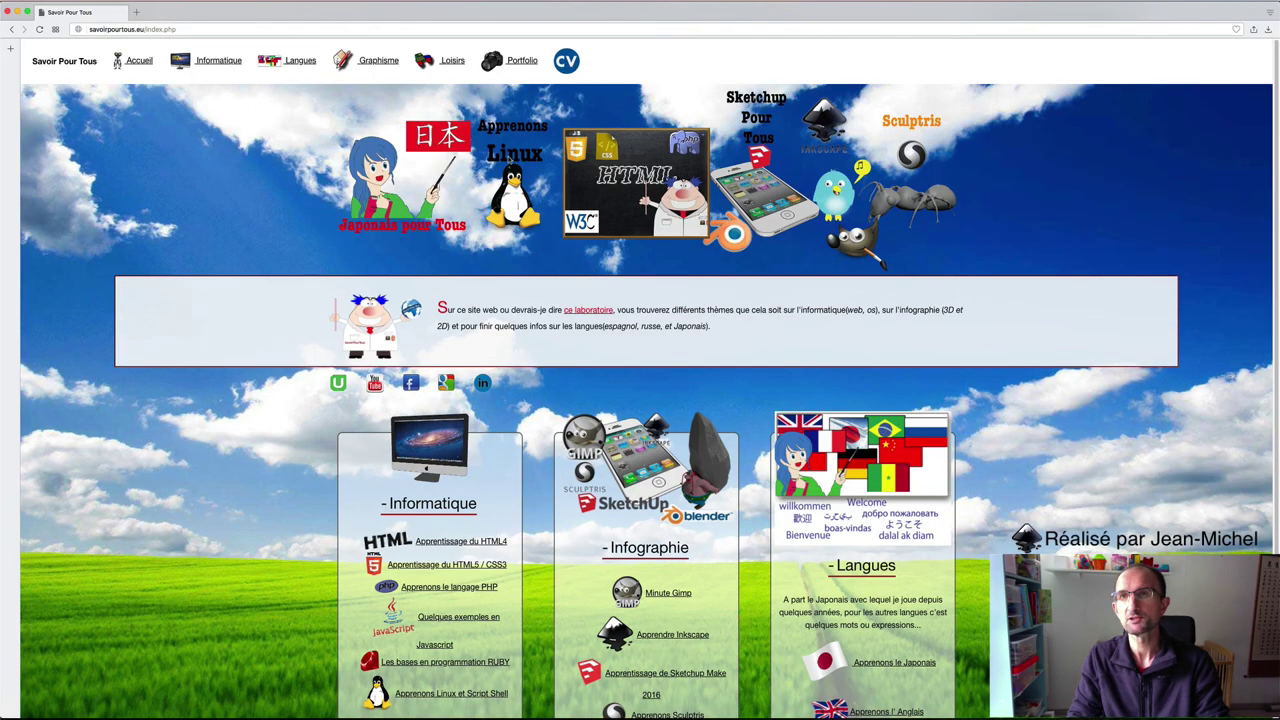
Go from Graphisme to the Apprenons Inkscape lessons page and scroll to the Grouper / Dégrouper card
left_click(383, 62)
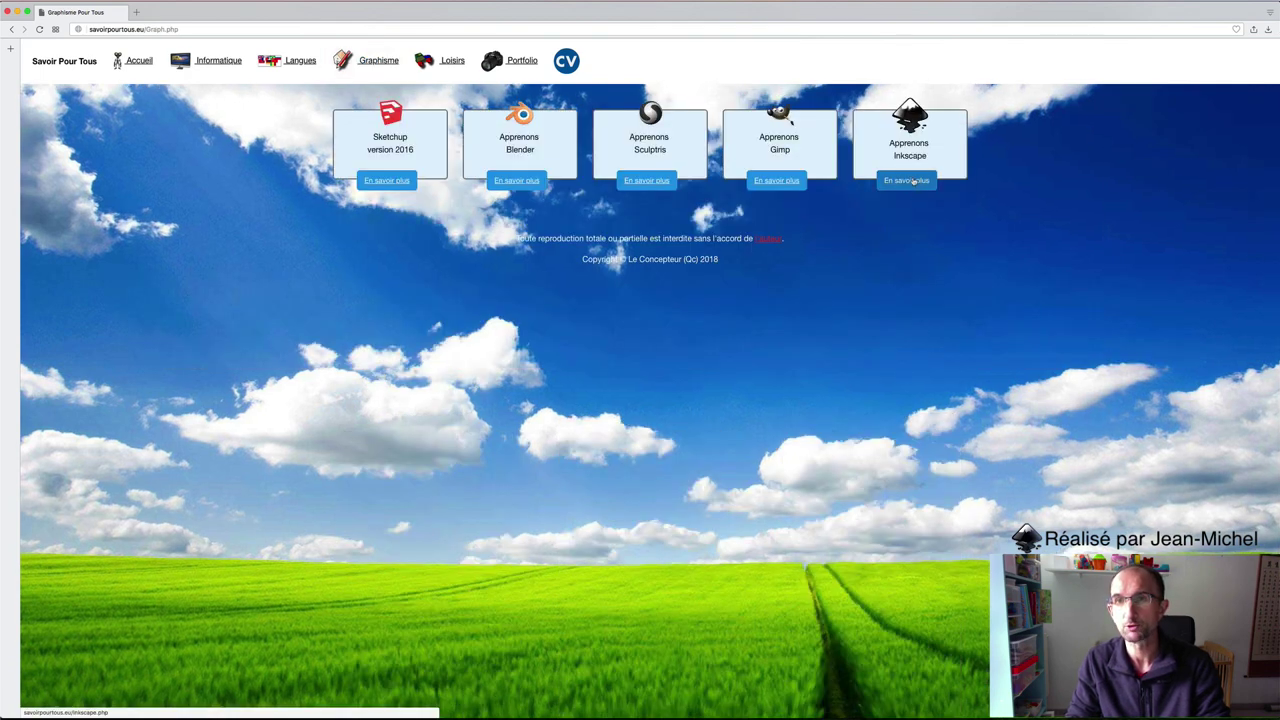
left_click(912, 181)
scroll(808, 238, "up", 2)
scroll(815, 235, "up", 2)
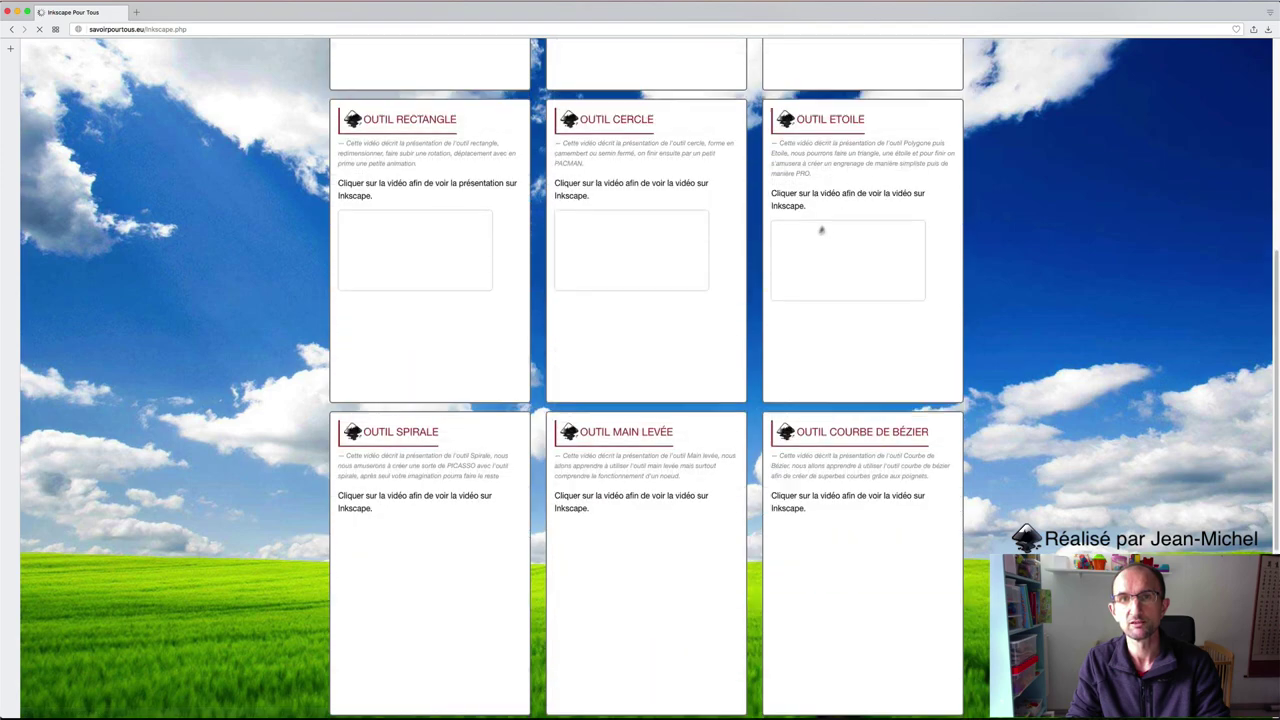
scroll(821, 230, "up", 3)
scroll(821, 230, "up", 4)
scroll(821, 230, "up", 2)
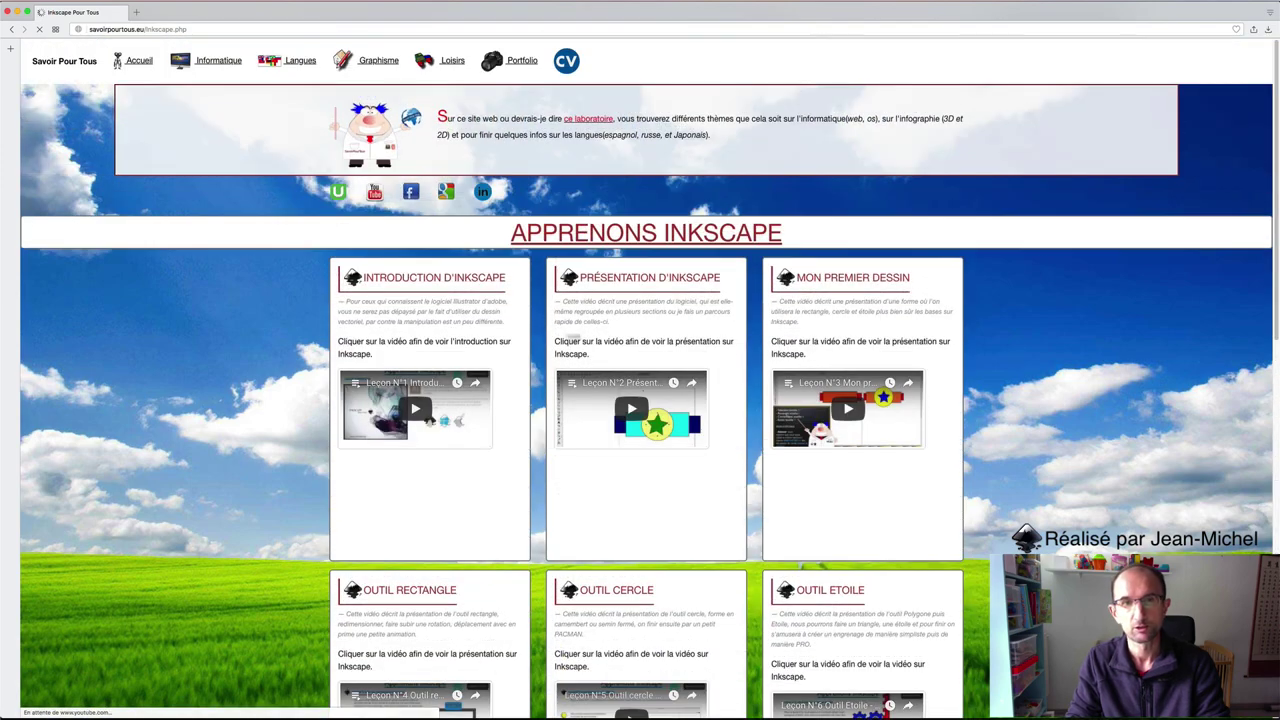
scroll(672, 300, "down", 2)
scroll(760, 350, "down", 2)
scroll(850, 400, "down", 6)
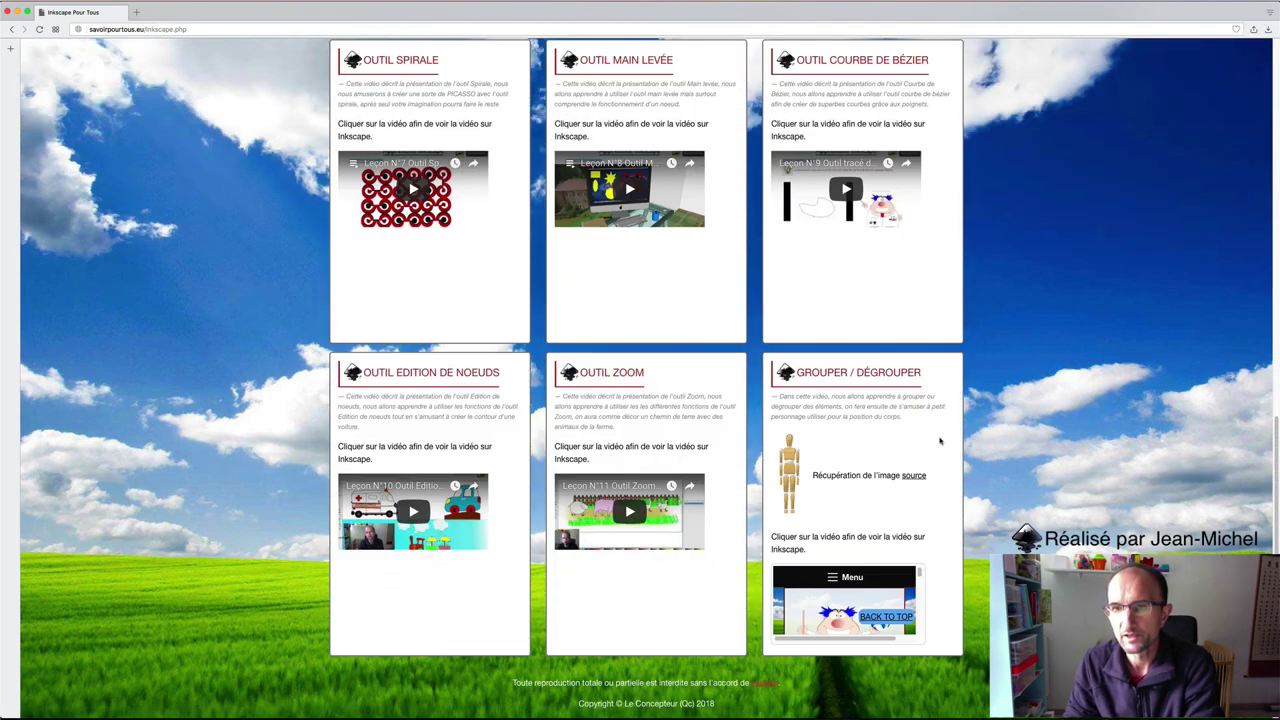